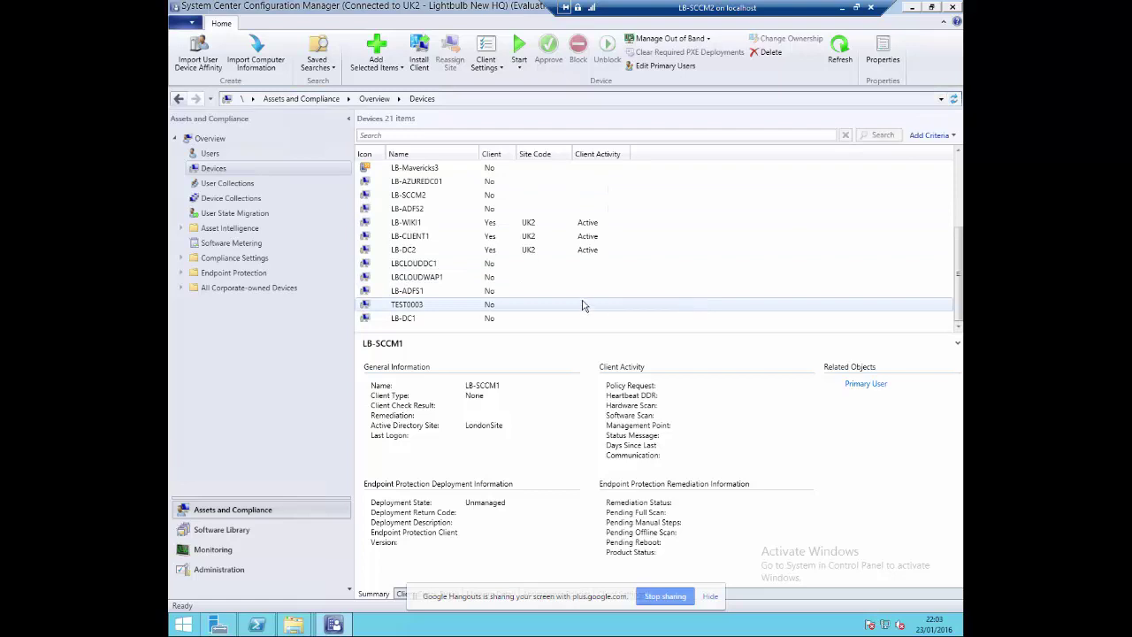
# - Refresh the Devices list and look through the listed computers
pyautogui.click(841, 55)
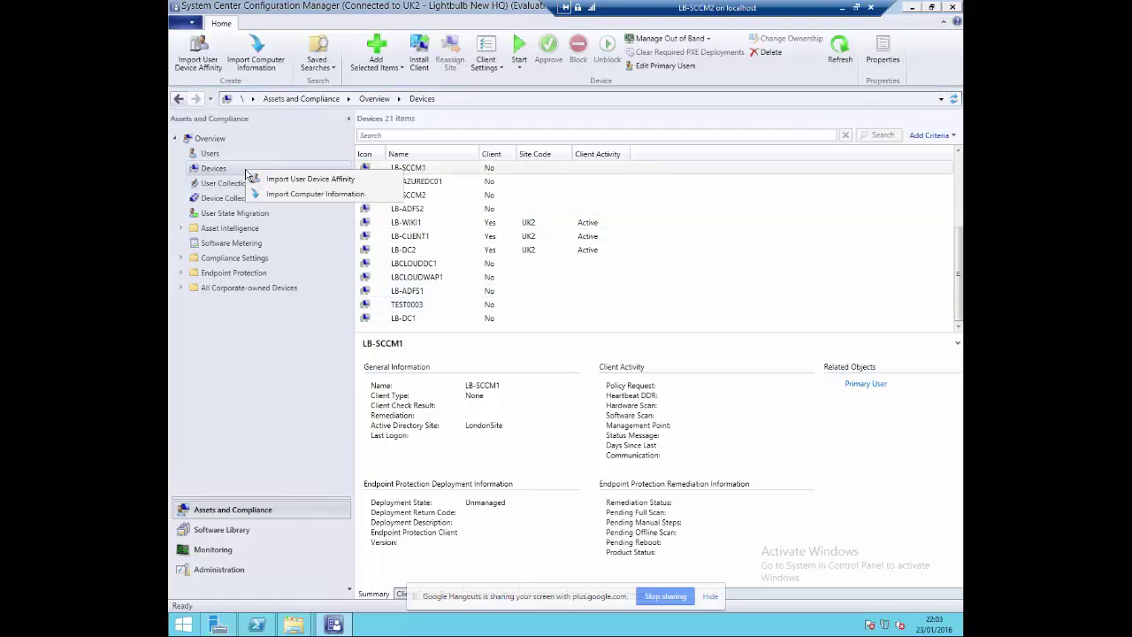
pyautogui.click(453, 277)
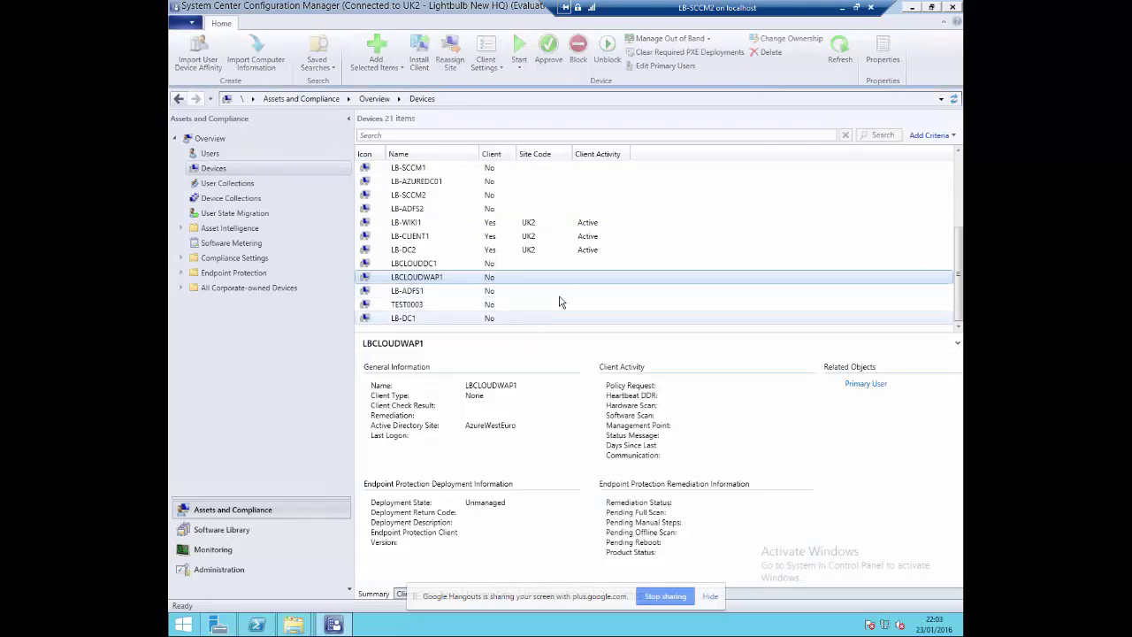
pyautogui.click(409, 211)
pyautogui.scroll(3, 410, 217)
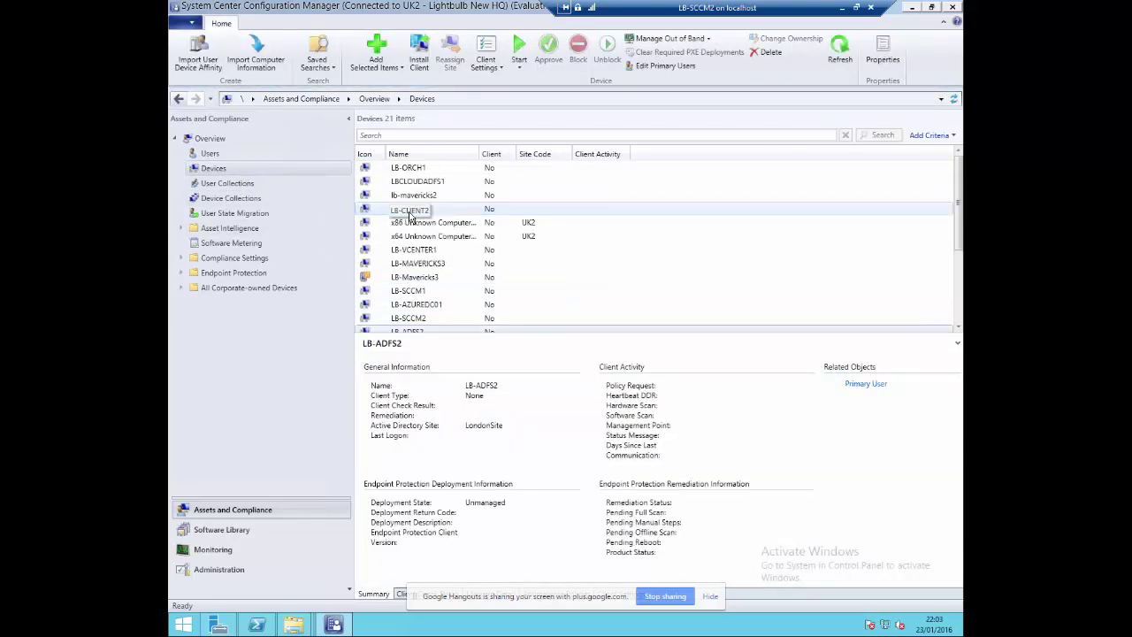
pyautogui.scroll(-3, 409, 216)
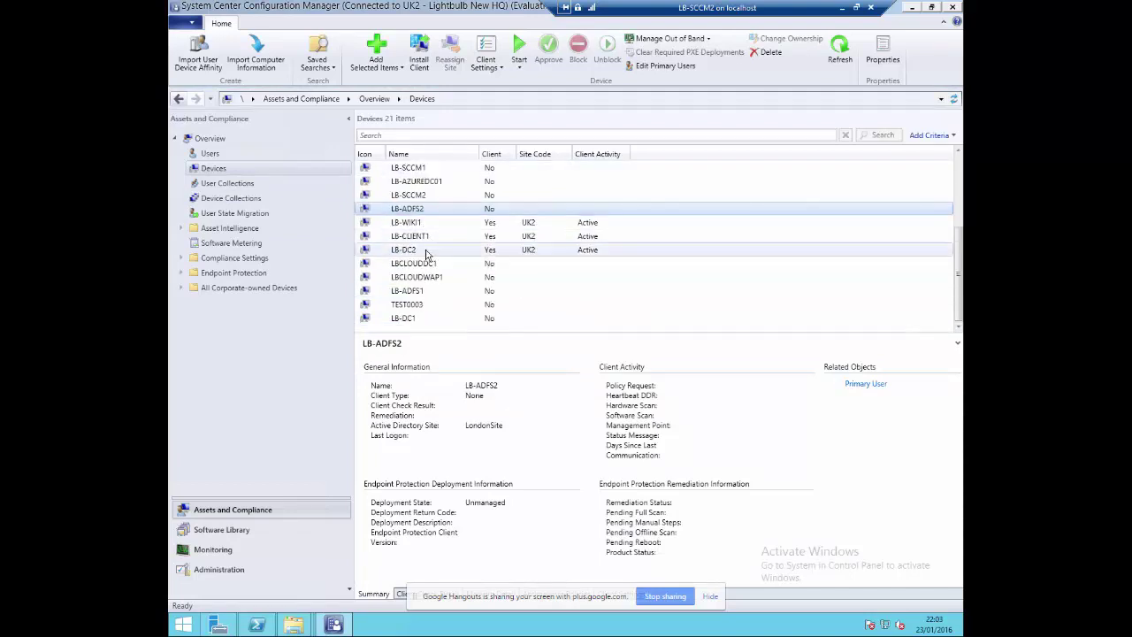
# - Open Resource Explorer for the device LB-DC2 and maximize its window
pyautogui.click(423, 252)
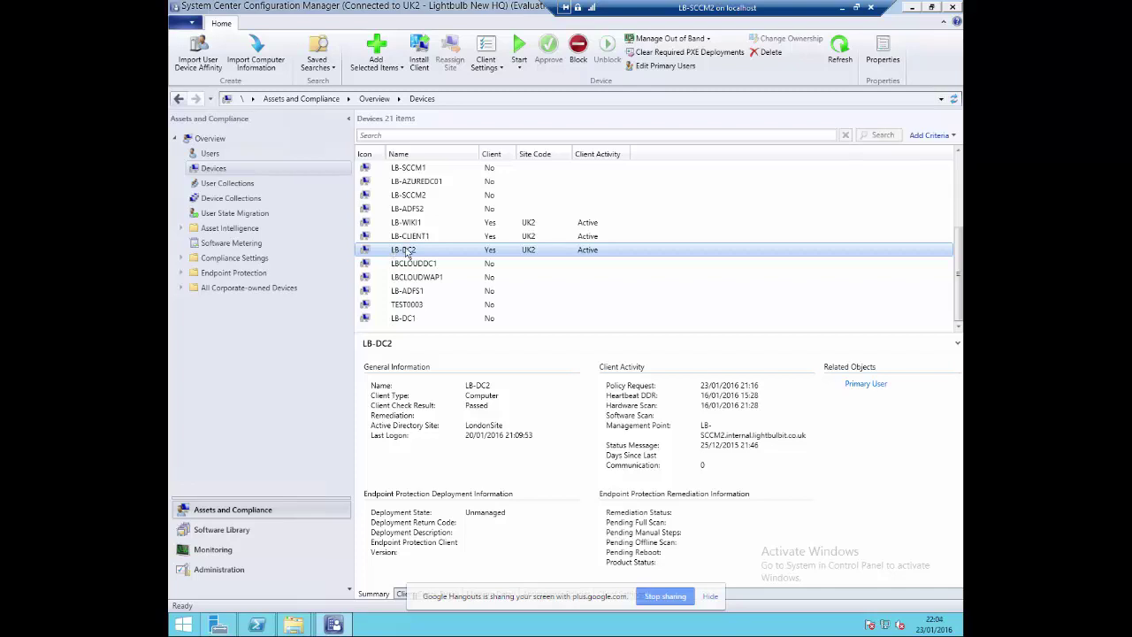
pyautogui.rightClick(406, 252)
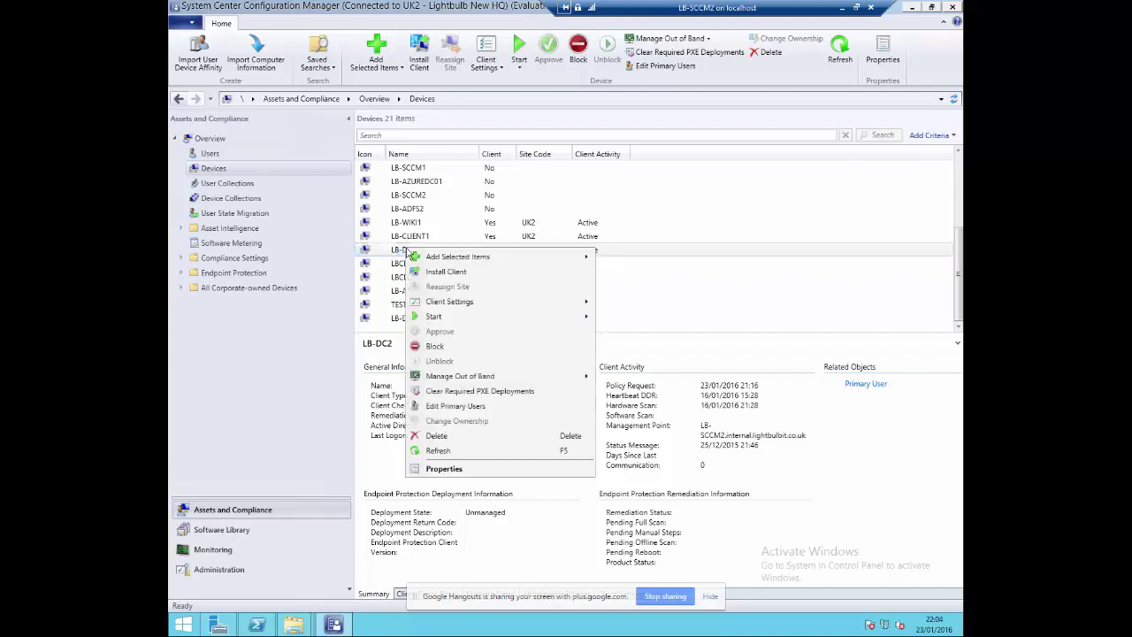
pyautogui.moveTo(444, 320)
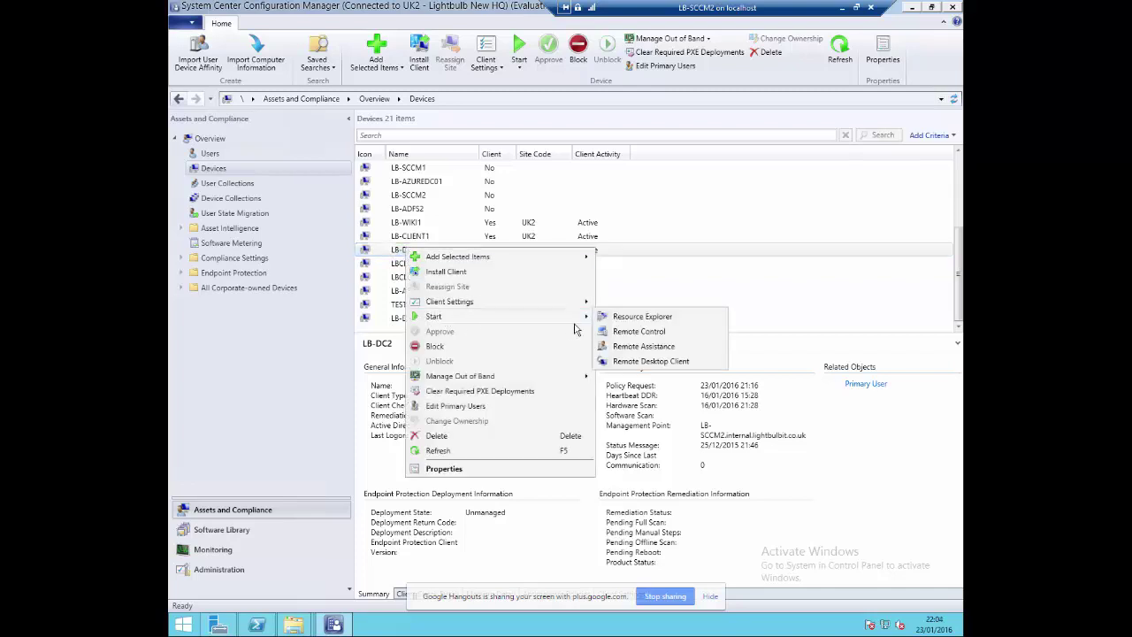
pyautogui.click(618, 319)
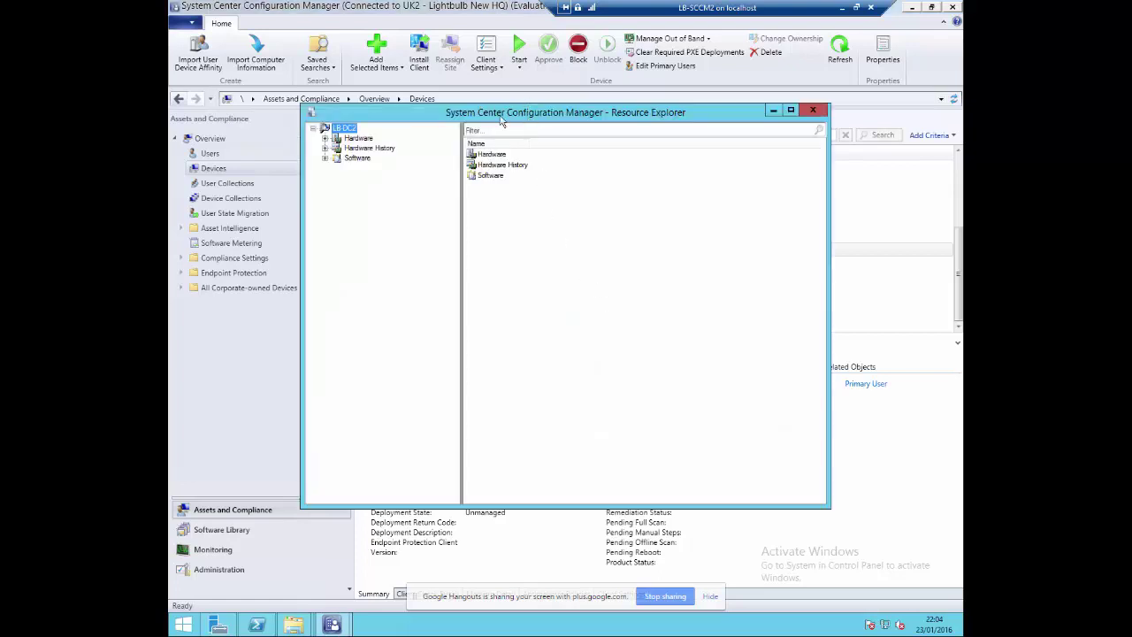
pyautogui.doubleClick(501, 115)
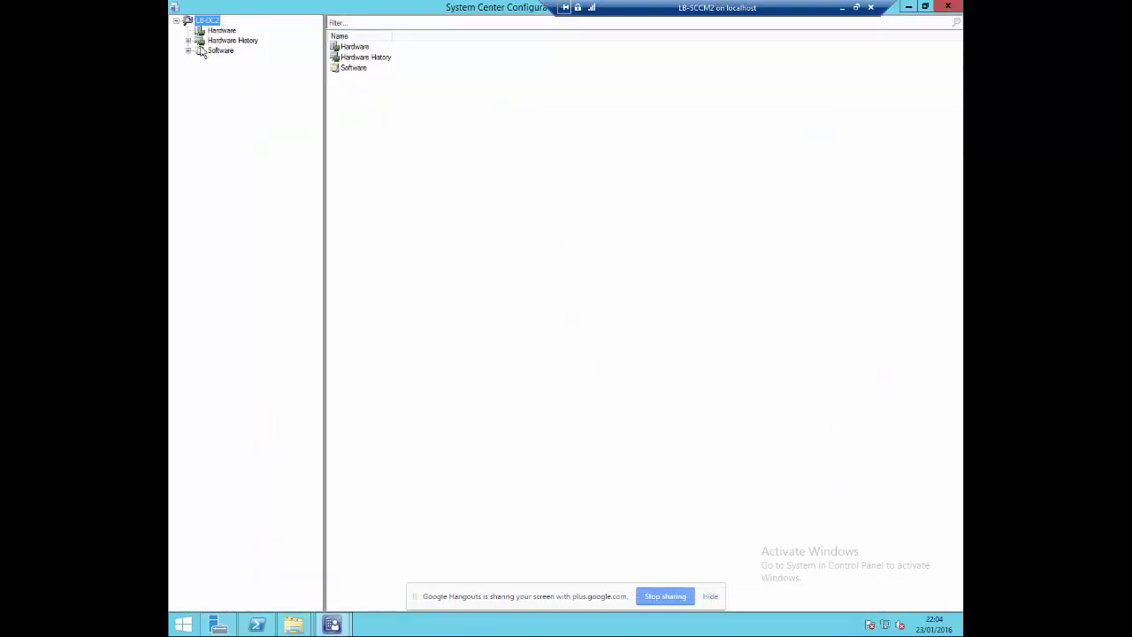
# - Expand the Hardware inventory of LB-DC2 and examine its Installed Applications and Installed Applications (64) entries
pyautogui.doubleClick(199, 34)
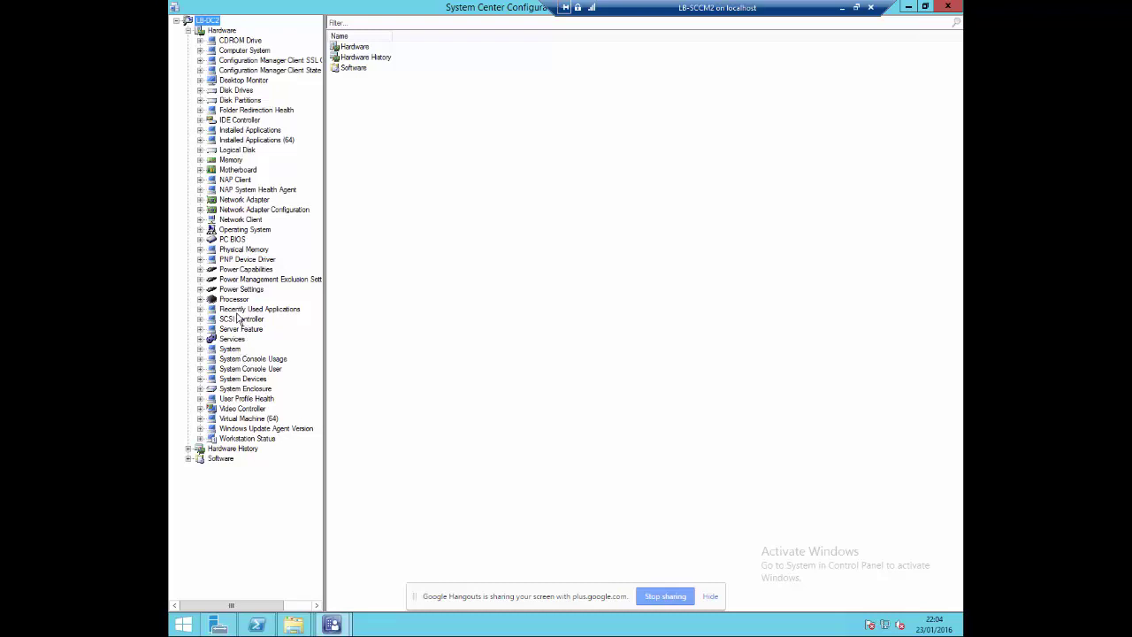
pyautogui.click(231, 131)
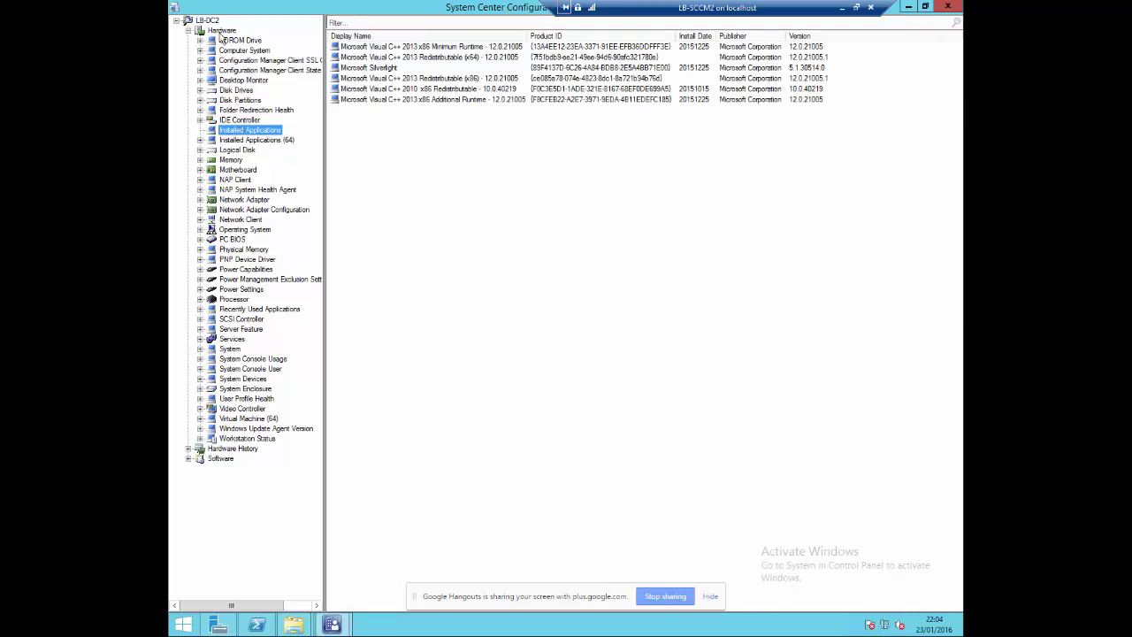
pyautogui.click(397, 47)
pyautogui.click(395, 57)
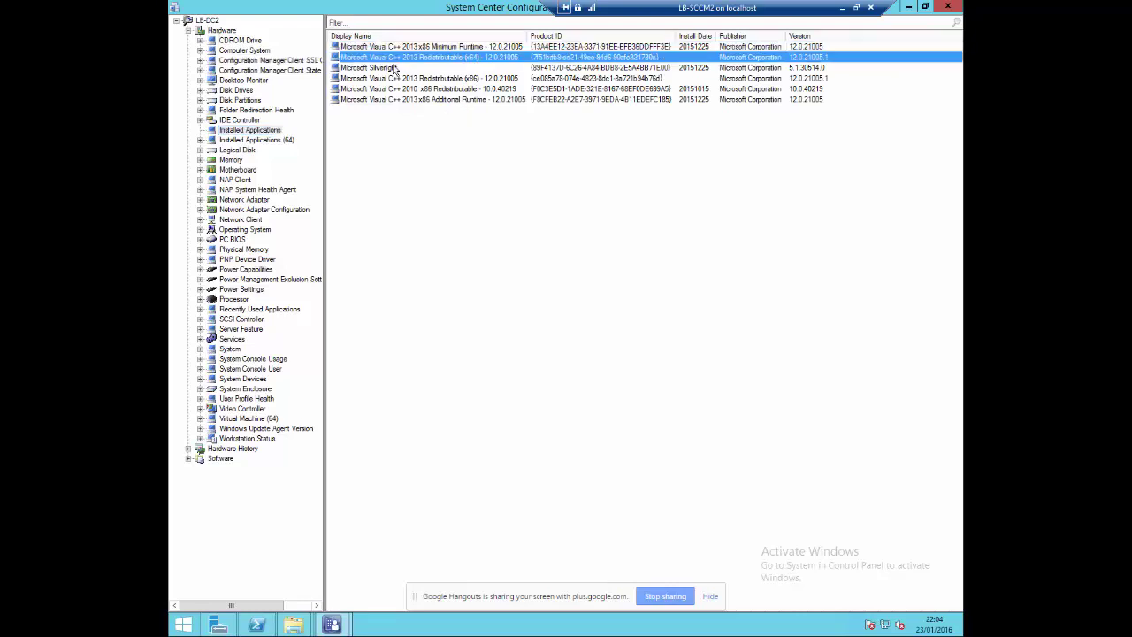
pyautogui.click(394, 68)
pyautogui.click(285, 140)
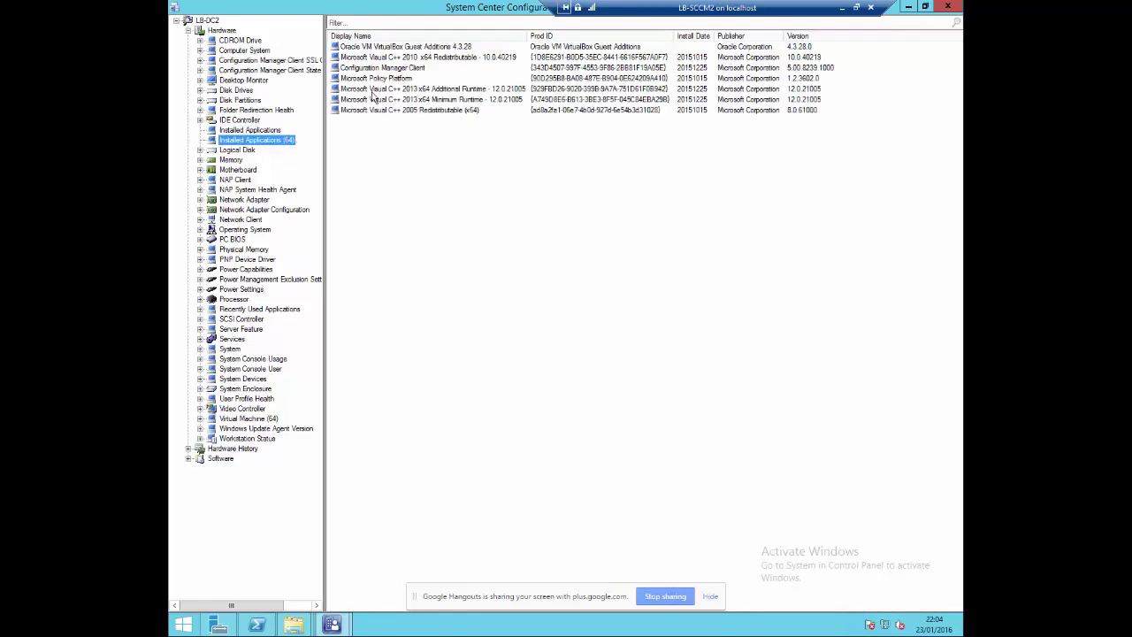
pyautogui.click(394, 88)
pyautogui.click(394, 99)
# - Examine the Recently Used Applications entries in the hardware inventory of LB-DC2
pyautogui.click(267, 309)
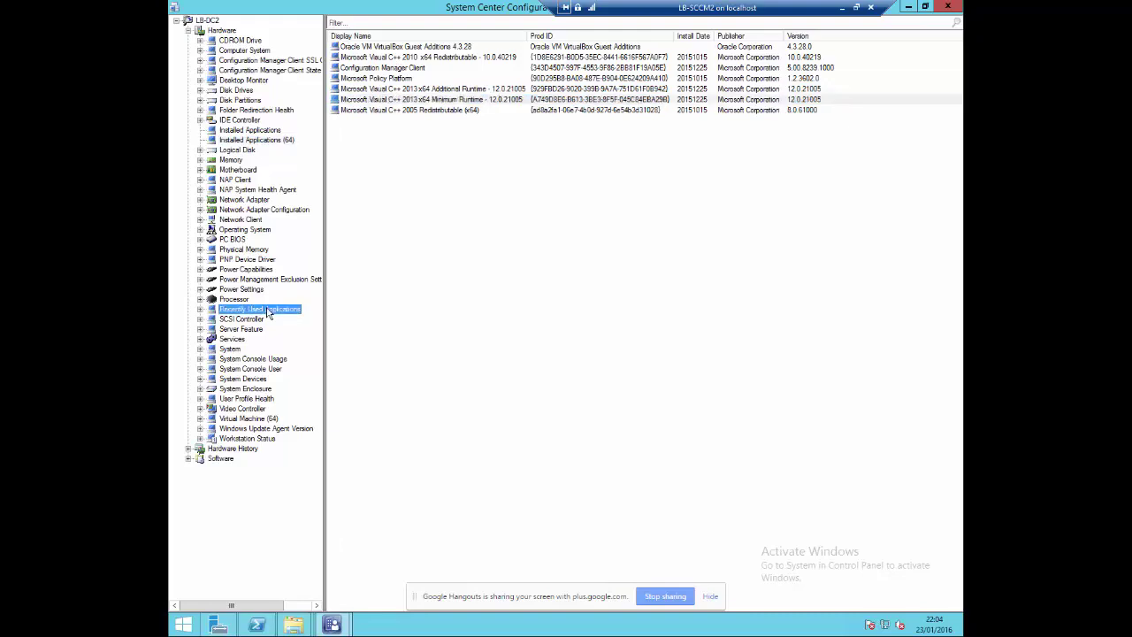
pyautogui.click(382, 121)
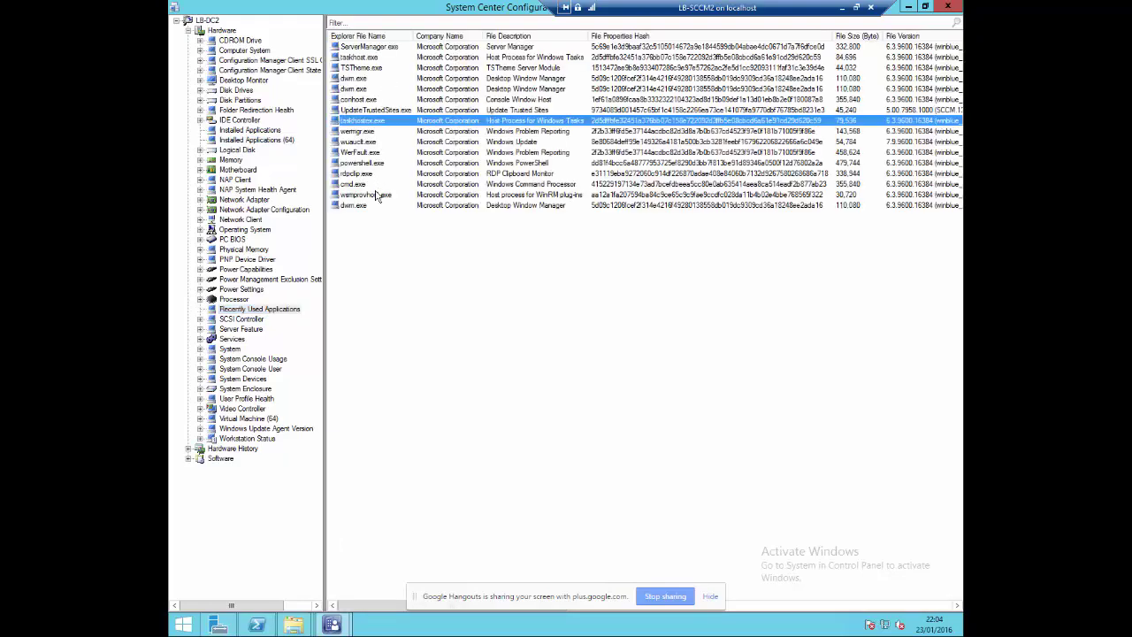
pyautogui.click(375, 194)
pyautogui.click(374, 205)
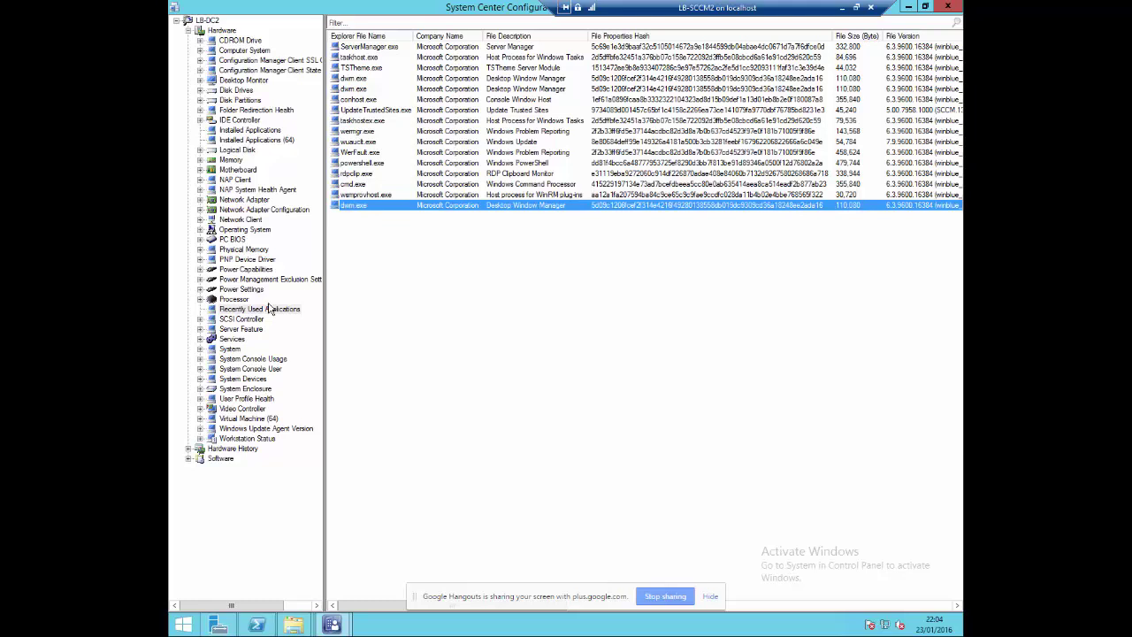
# - Switch to the Paint notes and fill the empty bullet under "1. Hardware Inventory" with "WMI Queries", adding a blank line below it
pyautogui.moveTo(520, 4)
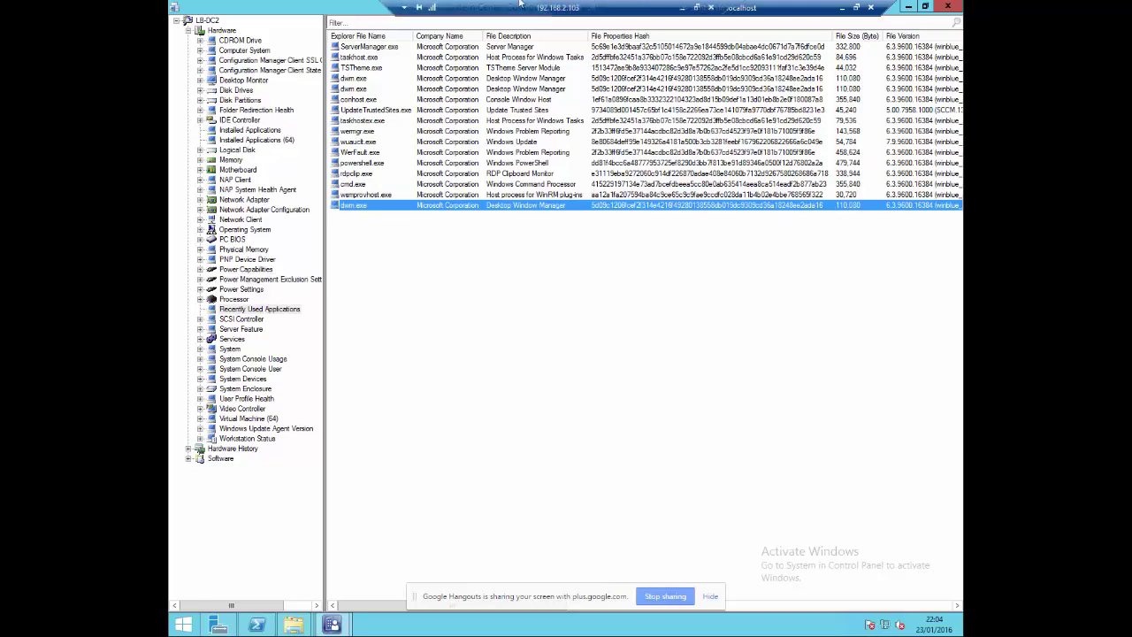
pyautogui.hotkey('alt', 'Tab')
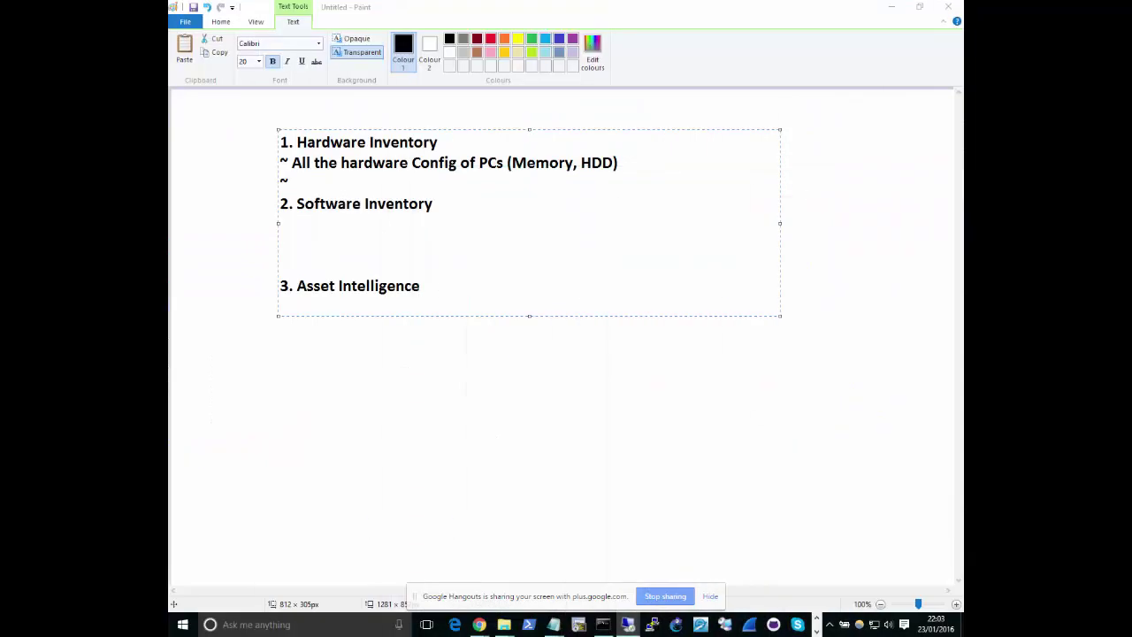
pyautogui.click(336, 179)
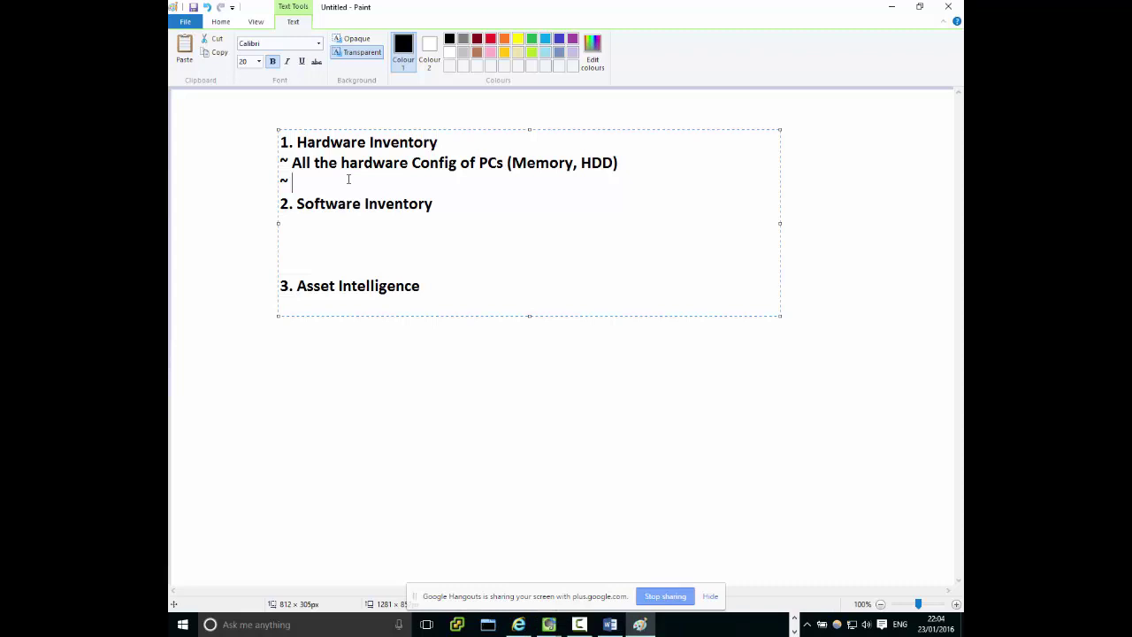
pyautogui.write('WMI Queries')
pyautogui.press('Return')
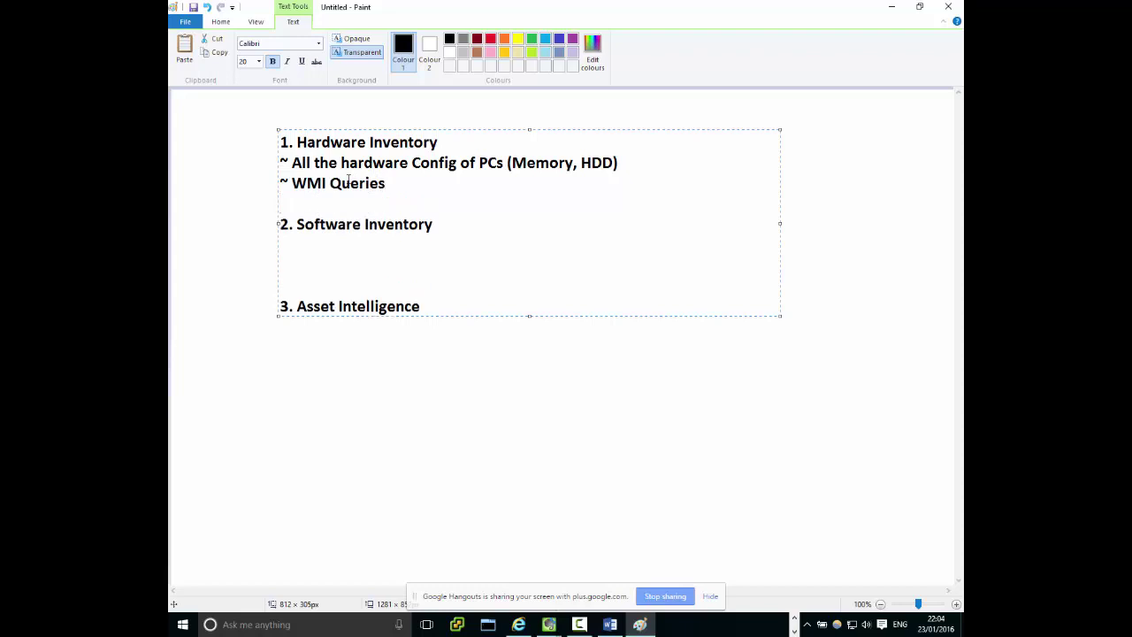
# - Extend the WMI Queries bullet with "... Any information that you can get from WMI, you can get from Hardware Inventory"
pyautogui.write('... Any information t')
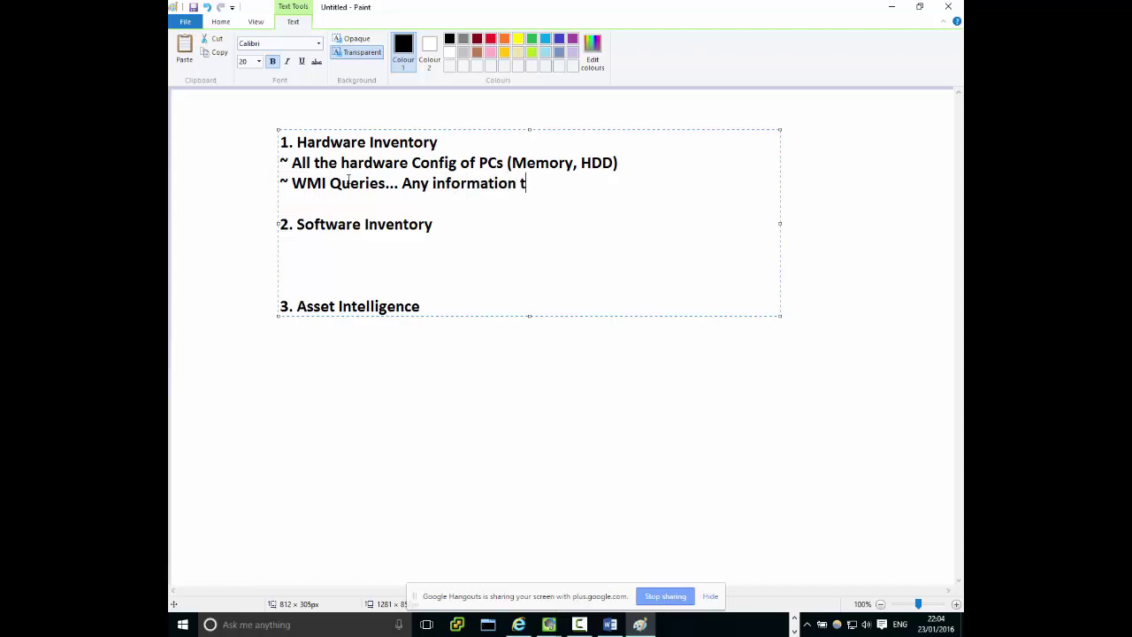
pyautogui.write('hat you can g')
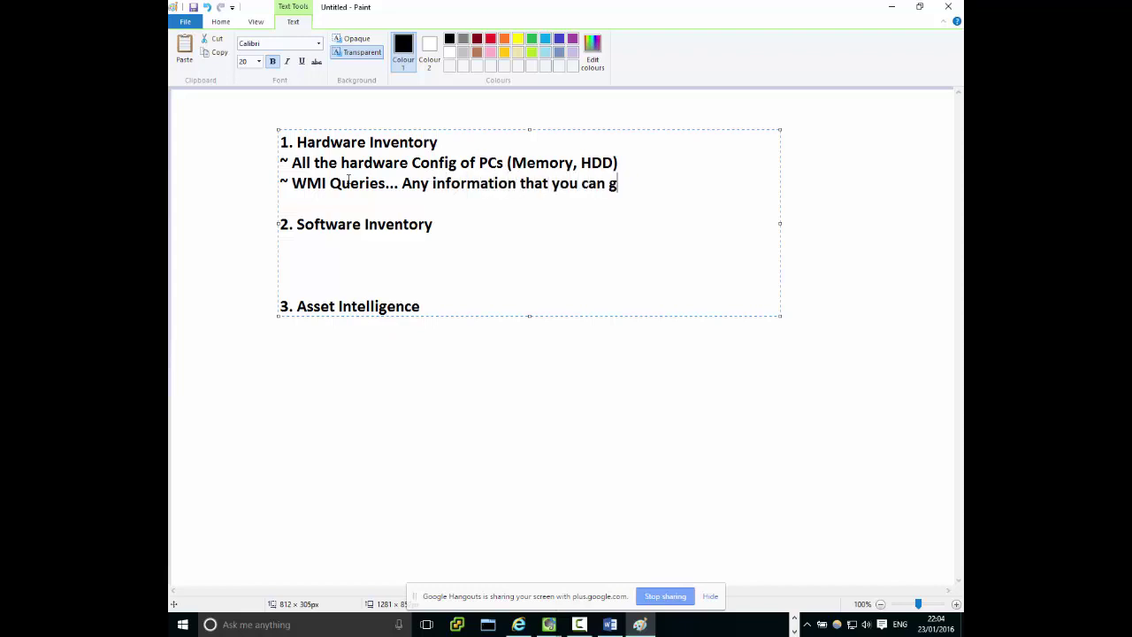
pyautogui.write('et from WMI')
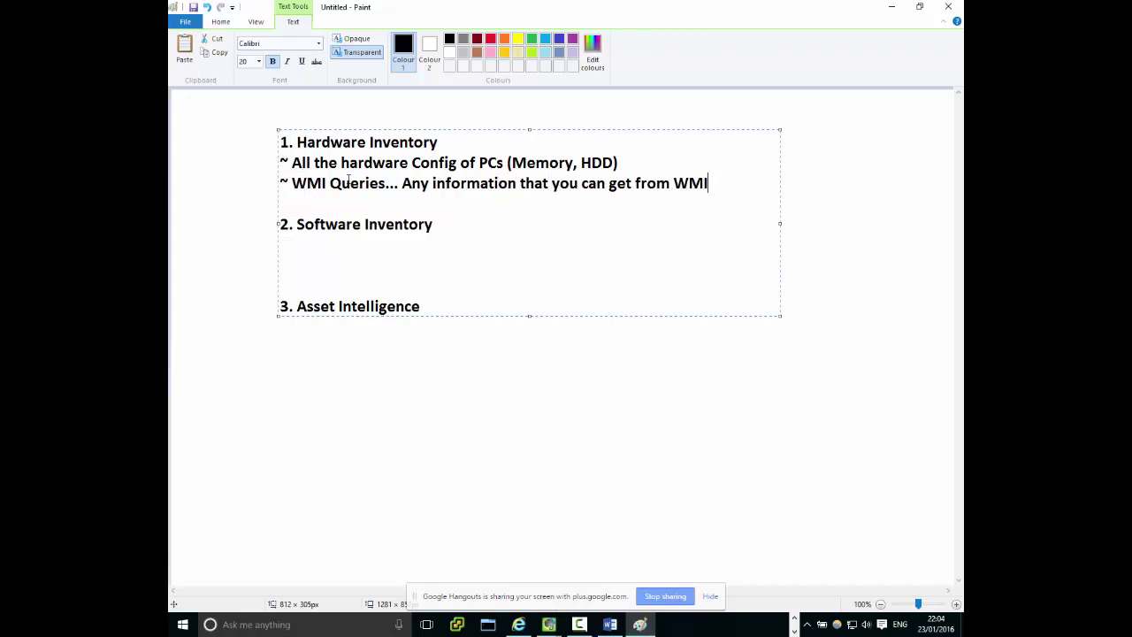
pyautogui.write(', you can get fro,m')
pyautogui.press('BackSpace')
pyautogui.press('BackSpace')
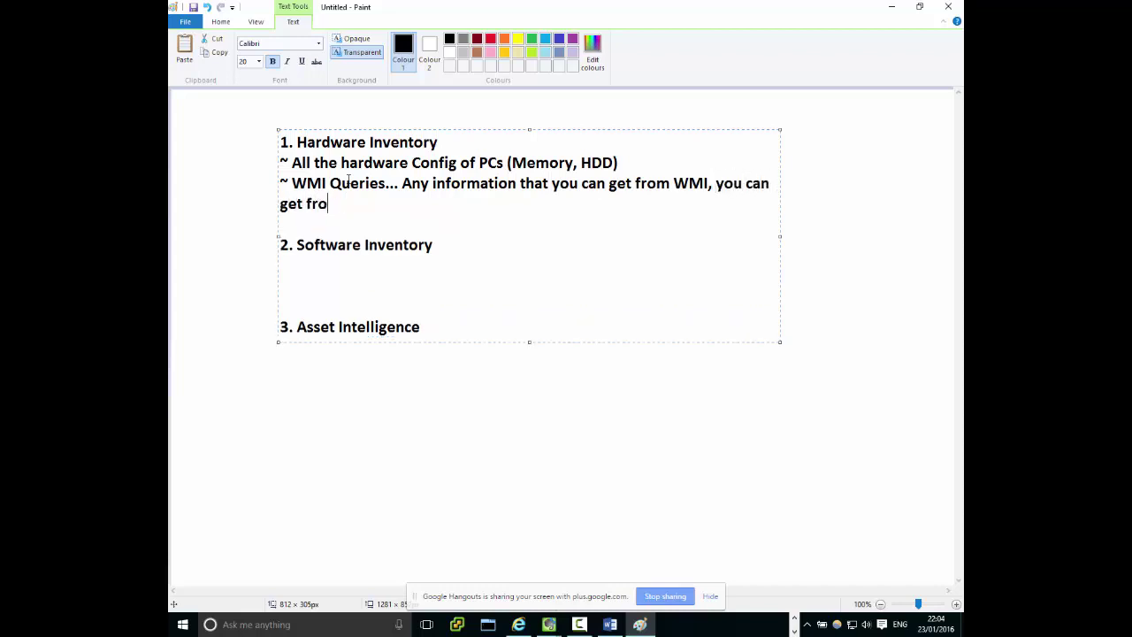
pyautogui.write('m Hardware Inventory')
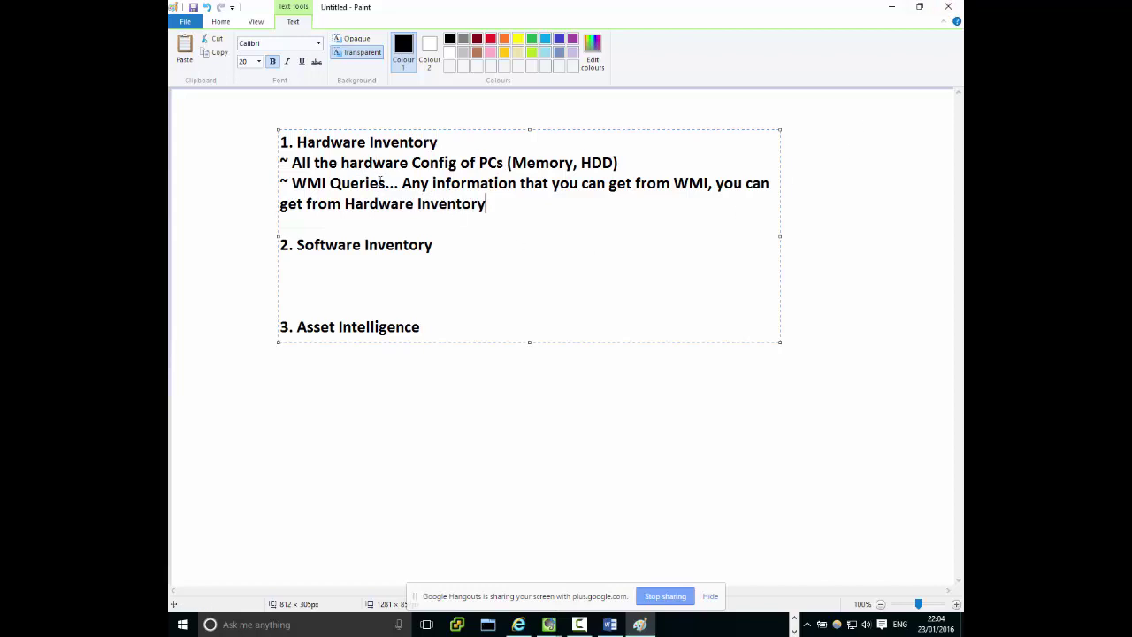
# - Add the bullet "~ File scanning" under the "2. Software Inventory" heading in the notes
pyautogui.moveTo(381, 182); pyautogui.dragTo(291, 182)
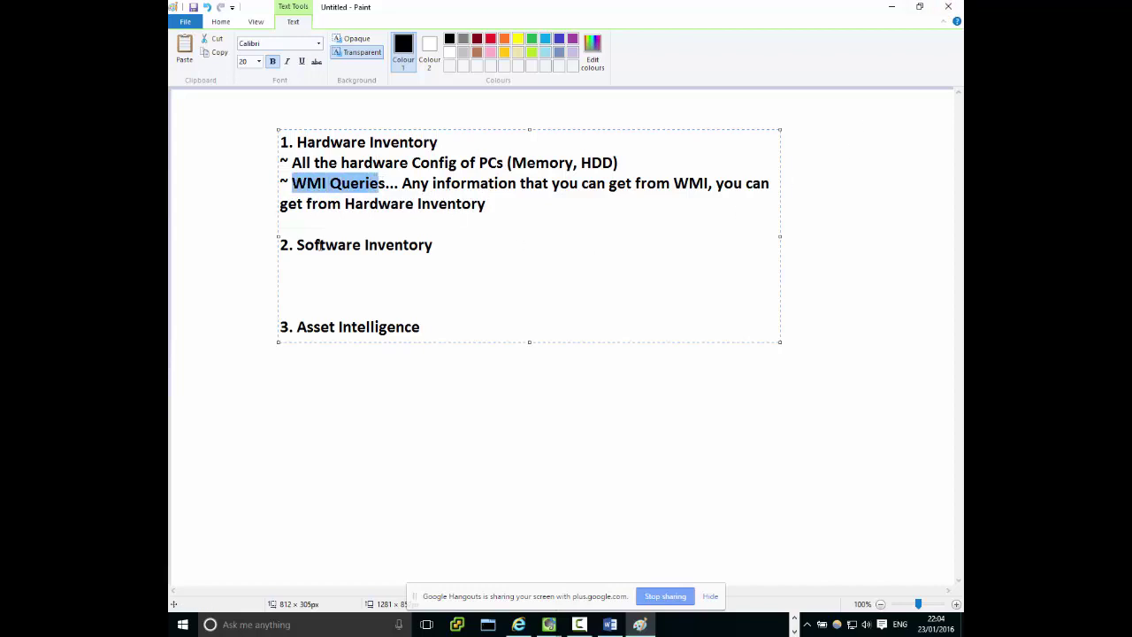
pyautogui.click(296, 268)
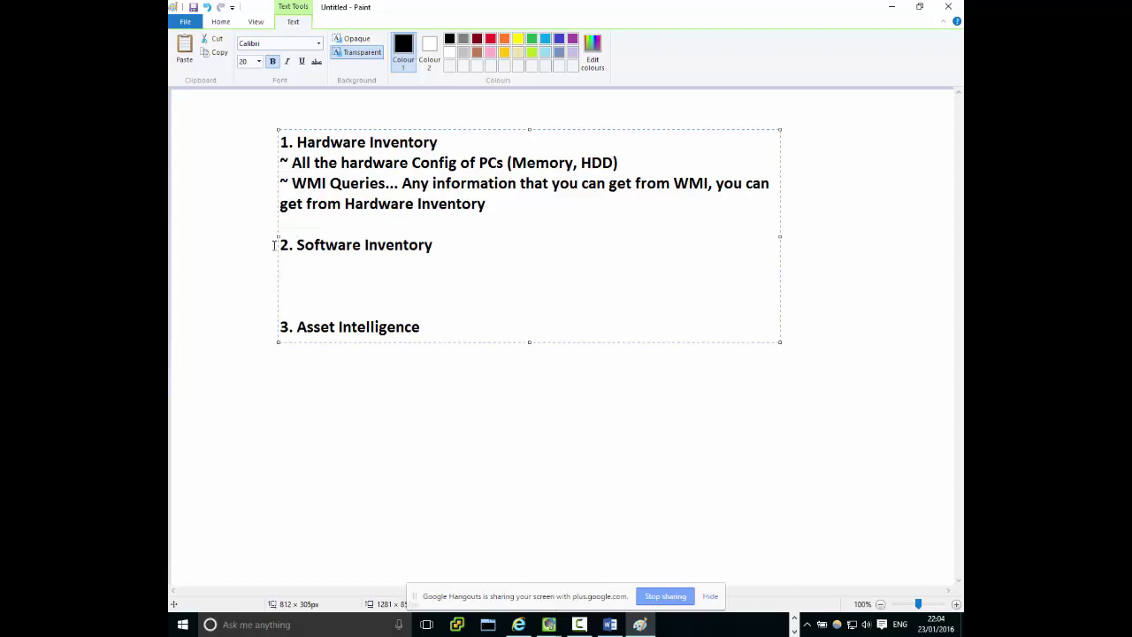
pyautogui.write('~ File scanning')
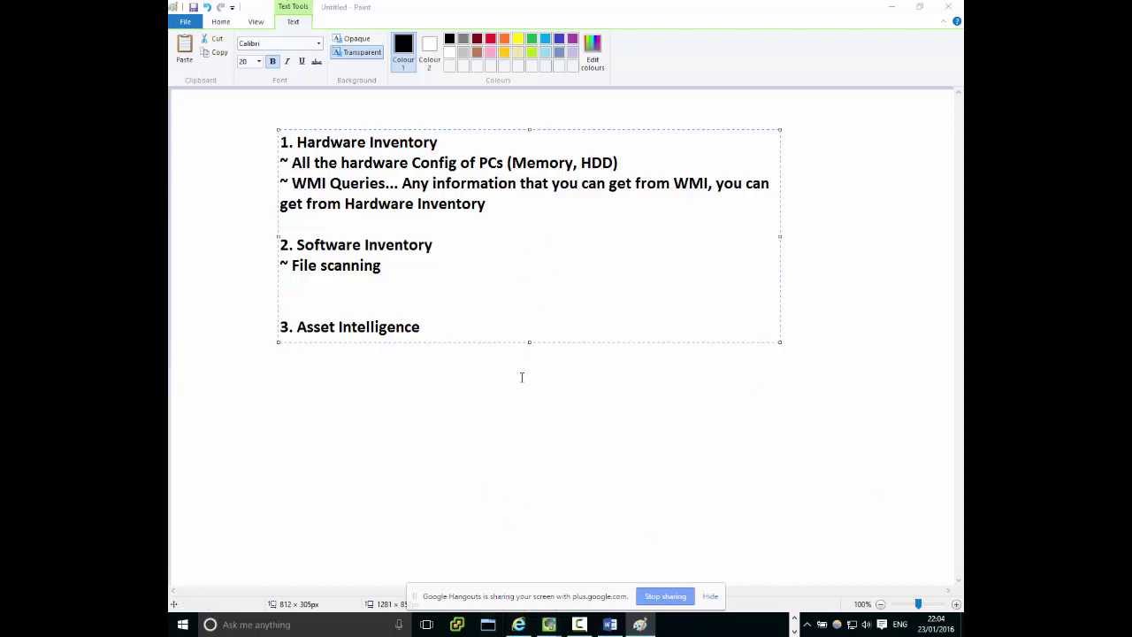
pyautogui.click(491, 623)
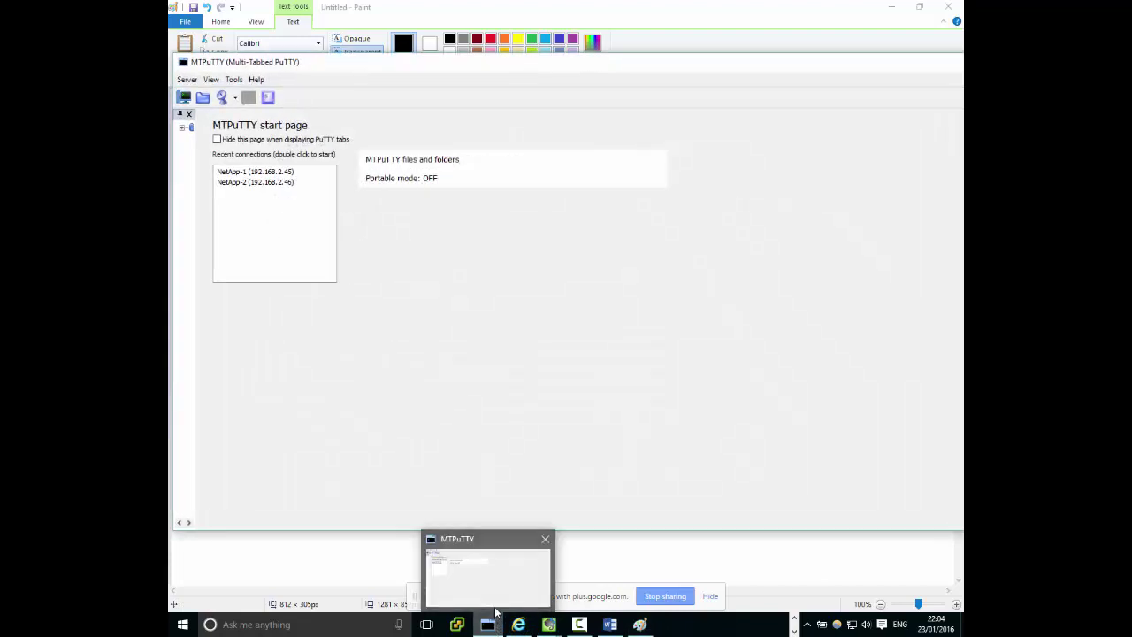
pyautogui.hotkey('alt', 'F4')
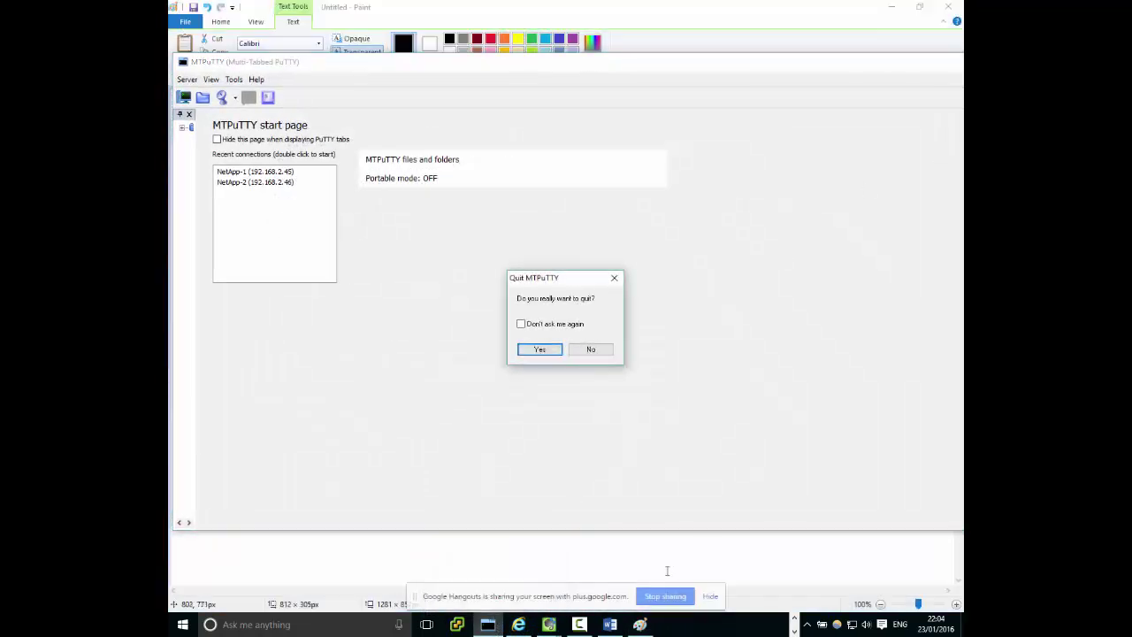
pyautogui.click(562, 357)
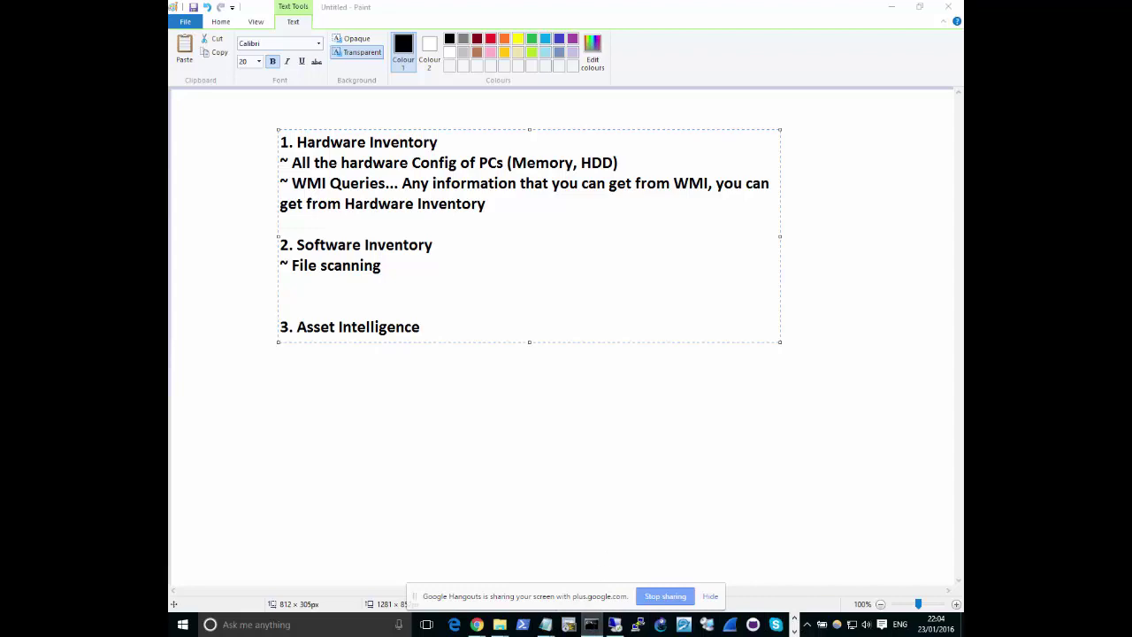
# - Switch to the Command Prompt and set its console font size to 12 x 16
pyautogui.hotkey('alt', 'Tab')
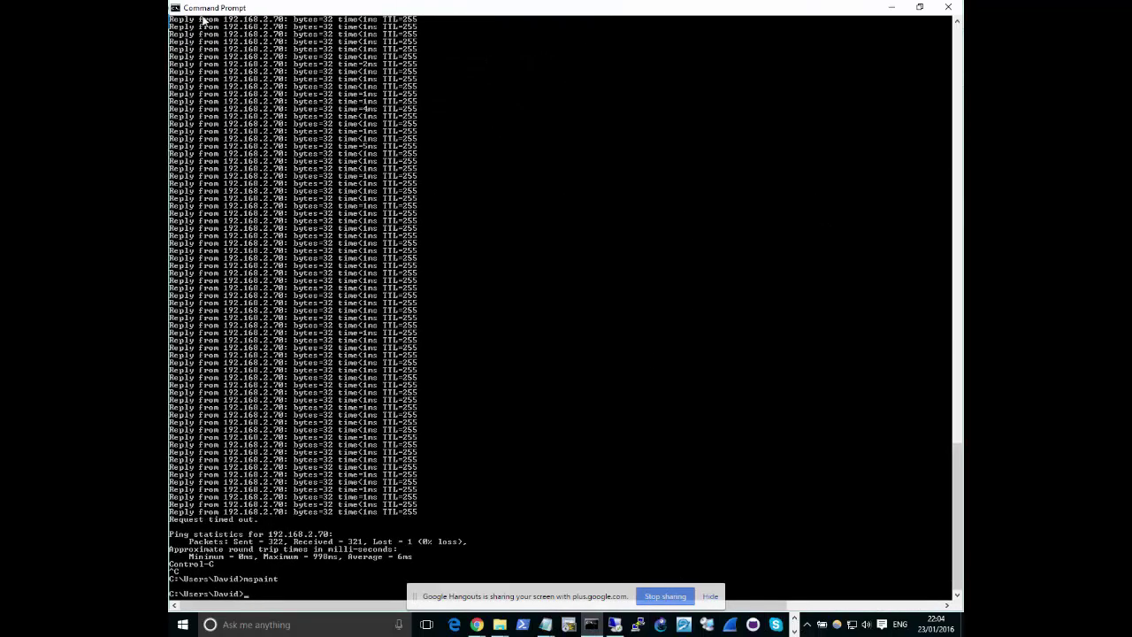
pyautogui.click(174, 7)
pyautogui.click(210, 137)
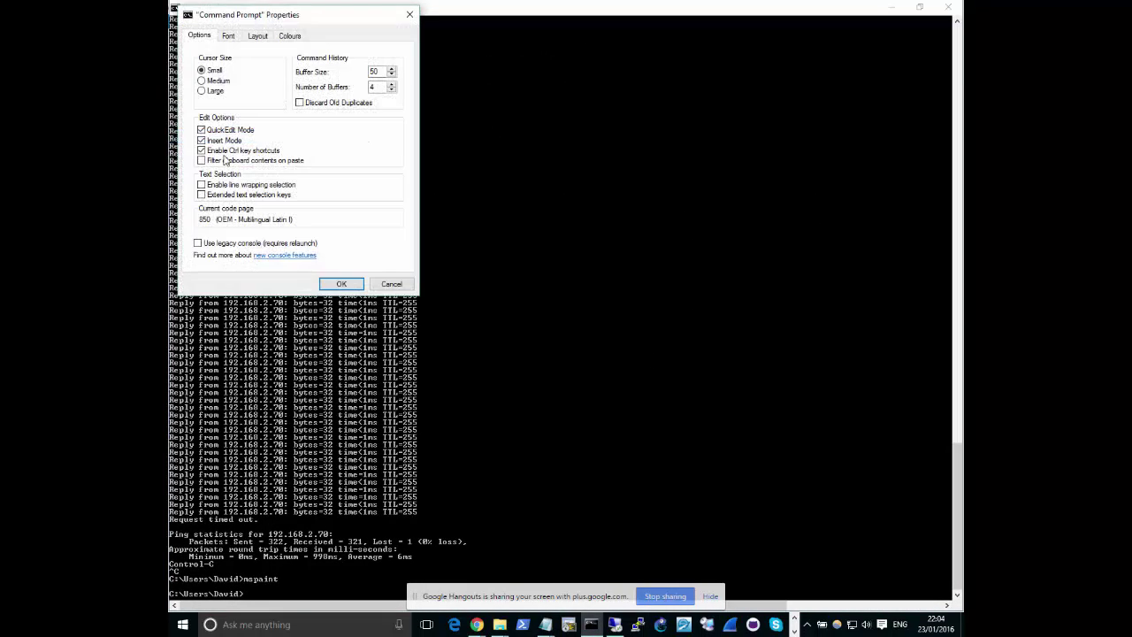
pyautogui.click(232, 37)
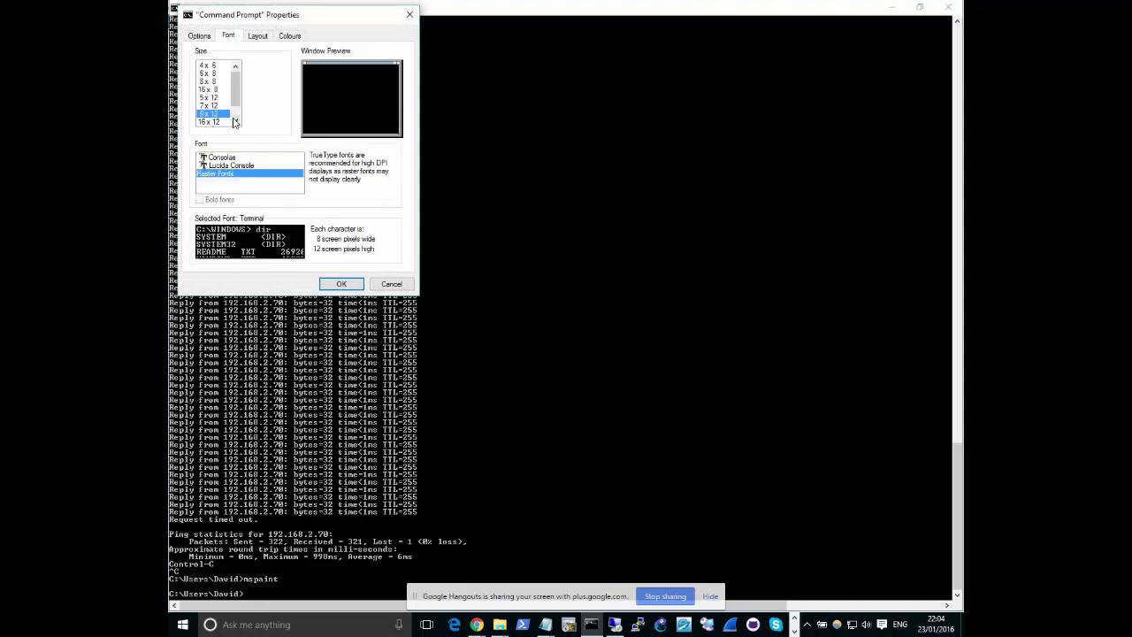
pyautogui.click(211, 123)
pyautogui.click(213, 122)
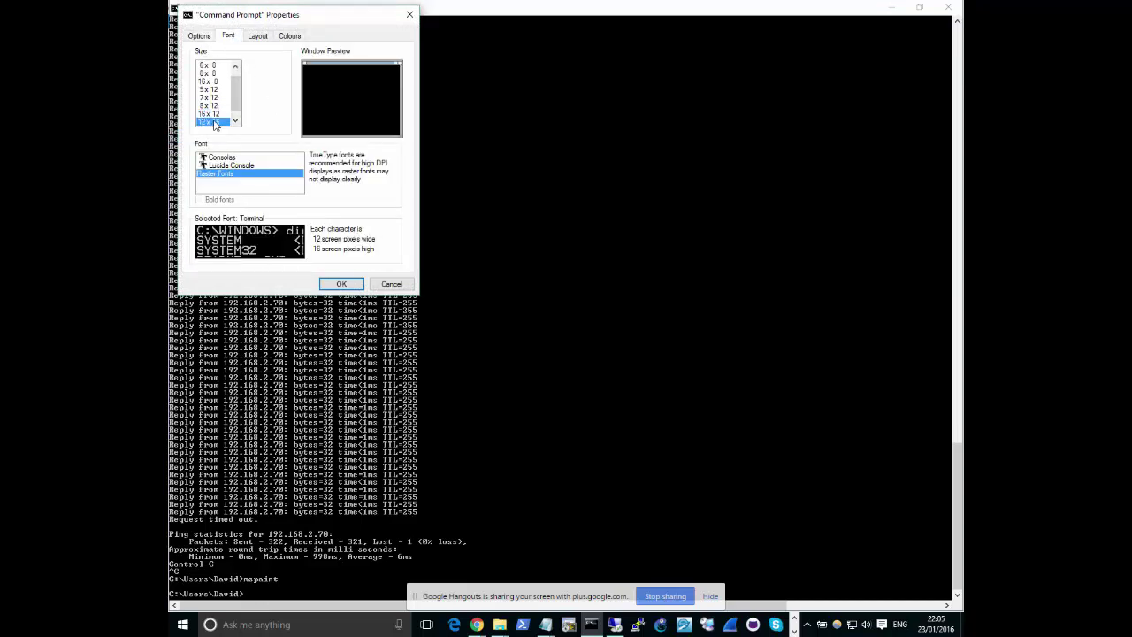
pyautogui.click(340, 284)
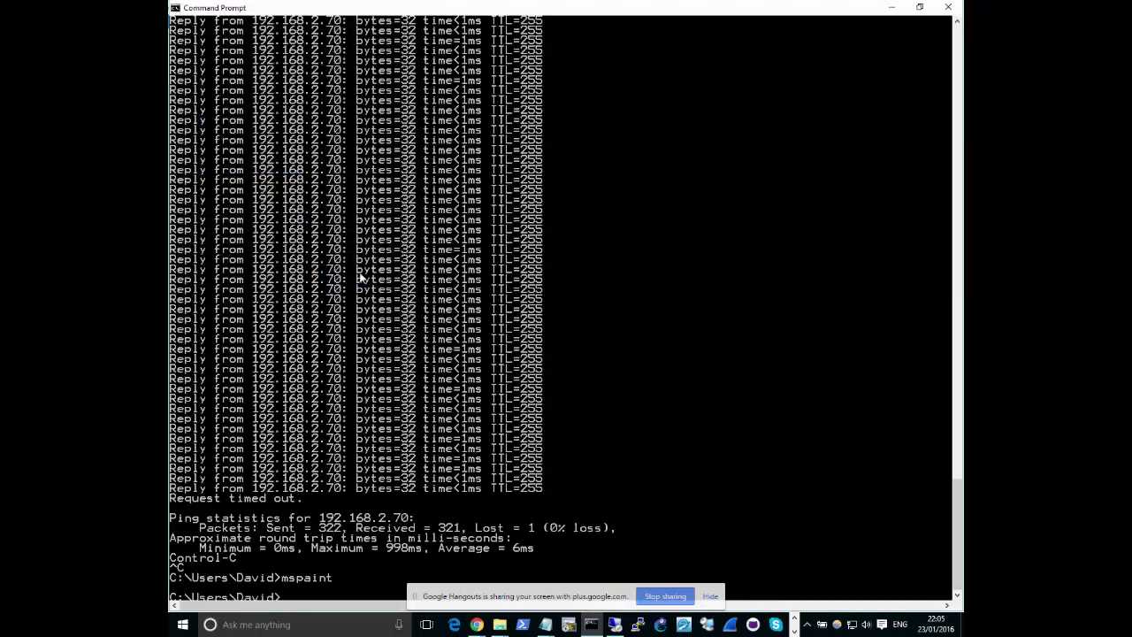
# - Clear the console screen with cls and enter wmic at the empty prompt without running it
pyautogui.click(651, 505)
pyautogui.write('cls')
pyautogui.press('Return')
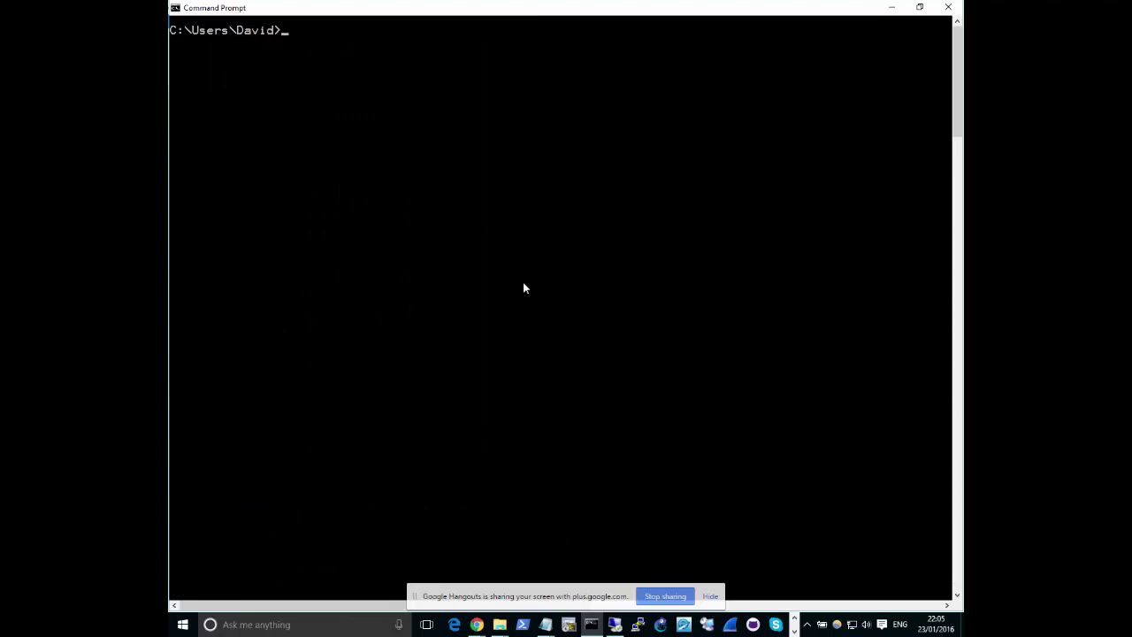
pyautogui.write('wmic')
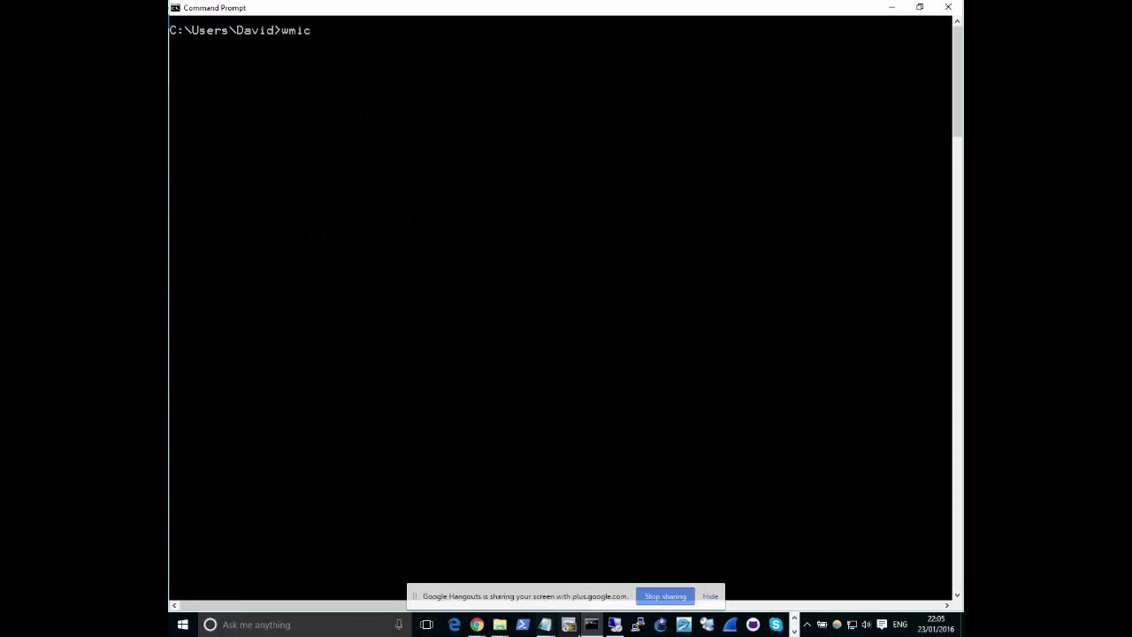
# - Open an additional Command Prompt window with administrator rights
pyautogui.click(589, 626)
pyautogui.rightClick(590, 626)
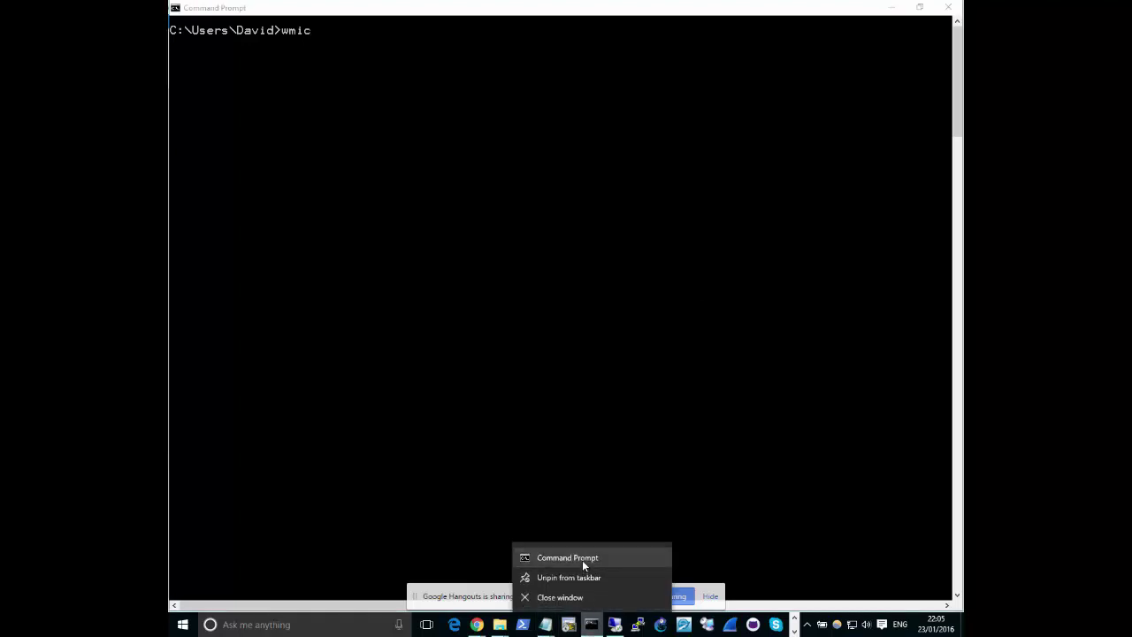
pyautogui.rightClick(581, 559)
pyautogui.click(613, 495)
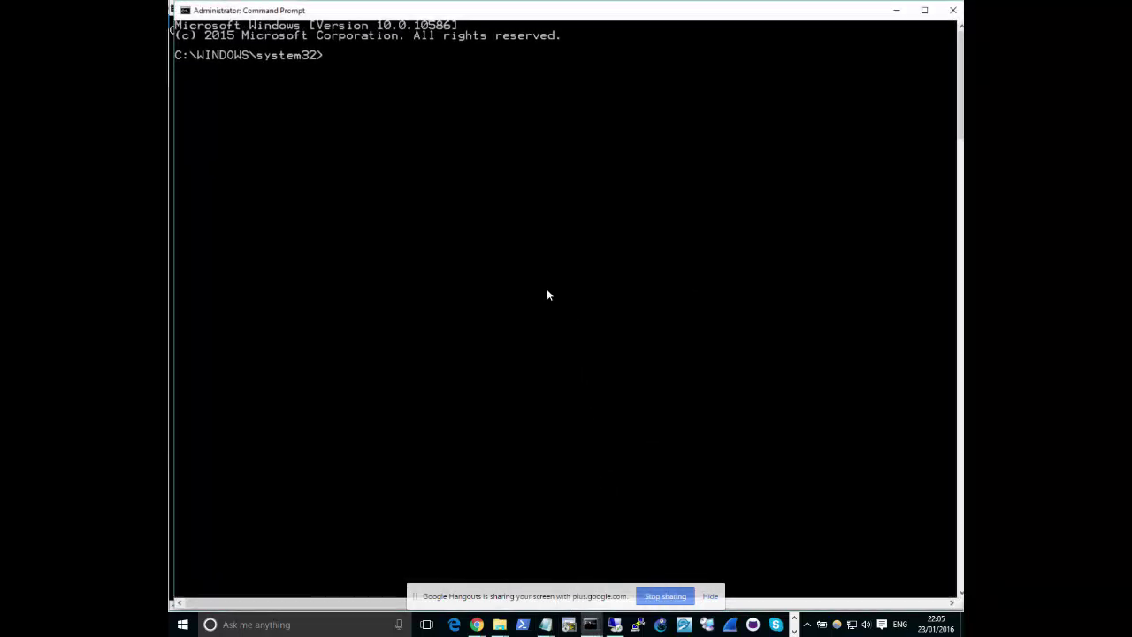
# - Run "wmic product list" in the administrator Command Prompt
pyautogui.click(432, 76)
pyautogui.write('wmi')
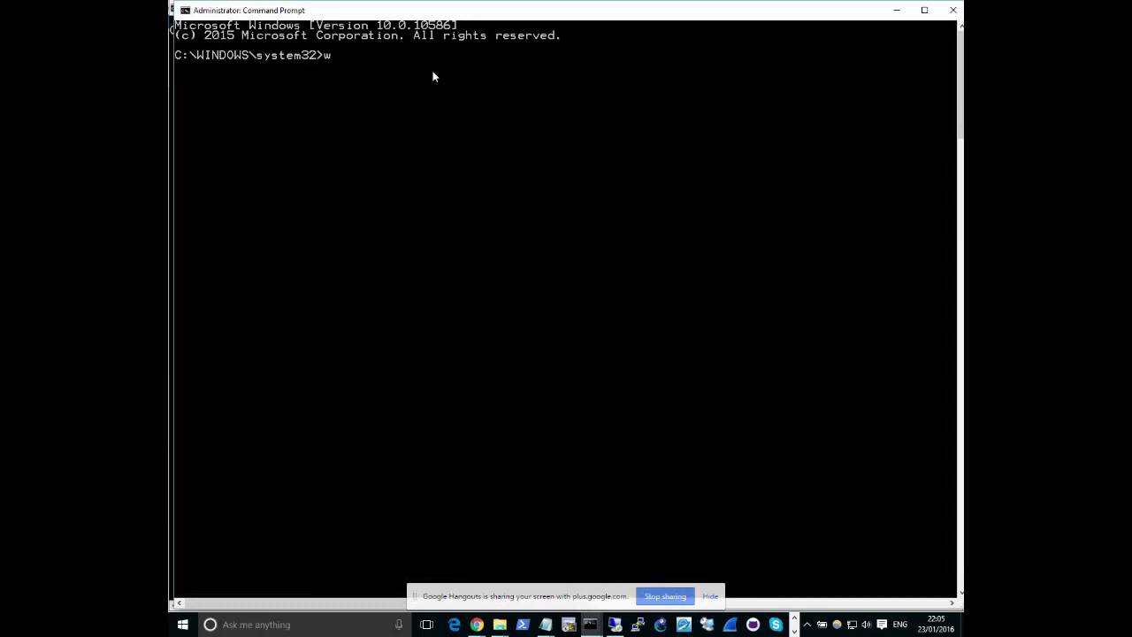
pyautogui.write('c product list')
pyautogui.press('Return')
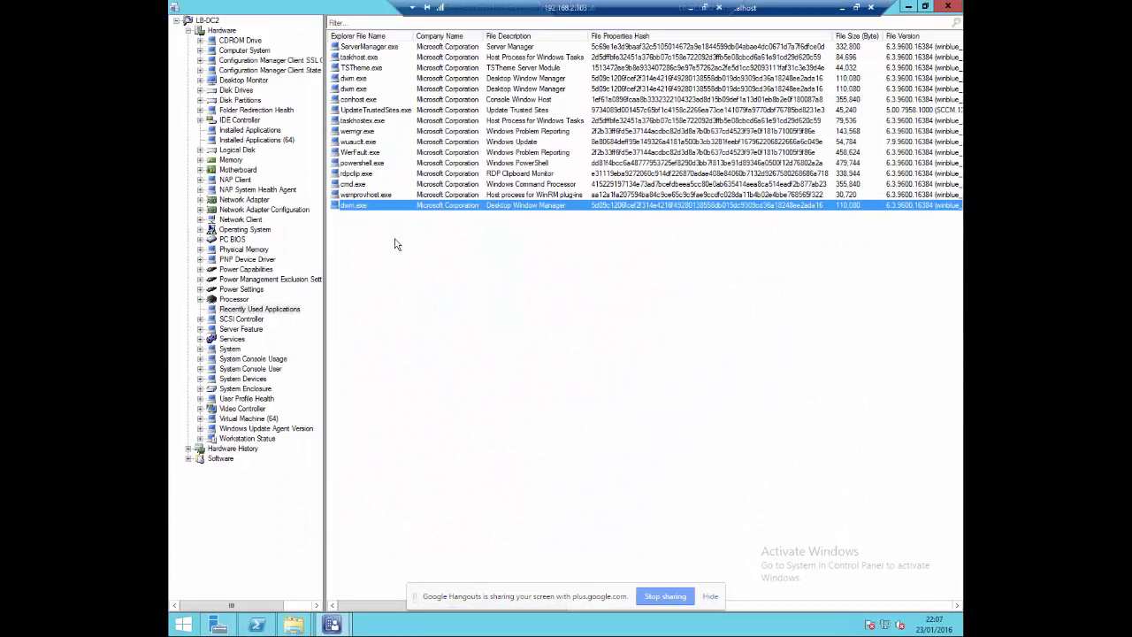
# - Compare the Installed Applications and Installed Applications (64) lists of LB-DC2 in Resource Explorer, and expand the Software node
pyautogui.click(251, 131)
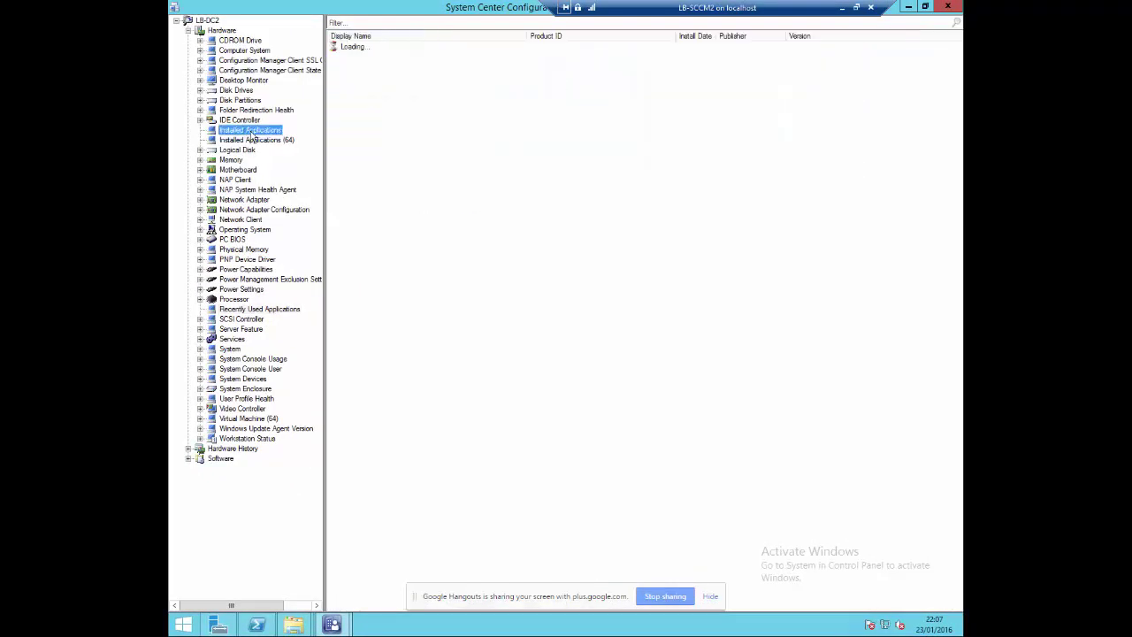
pyautogui.click(252, 143)
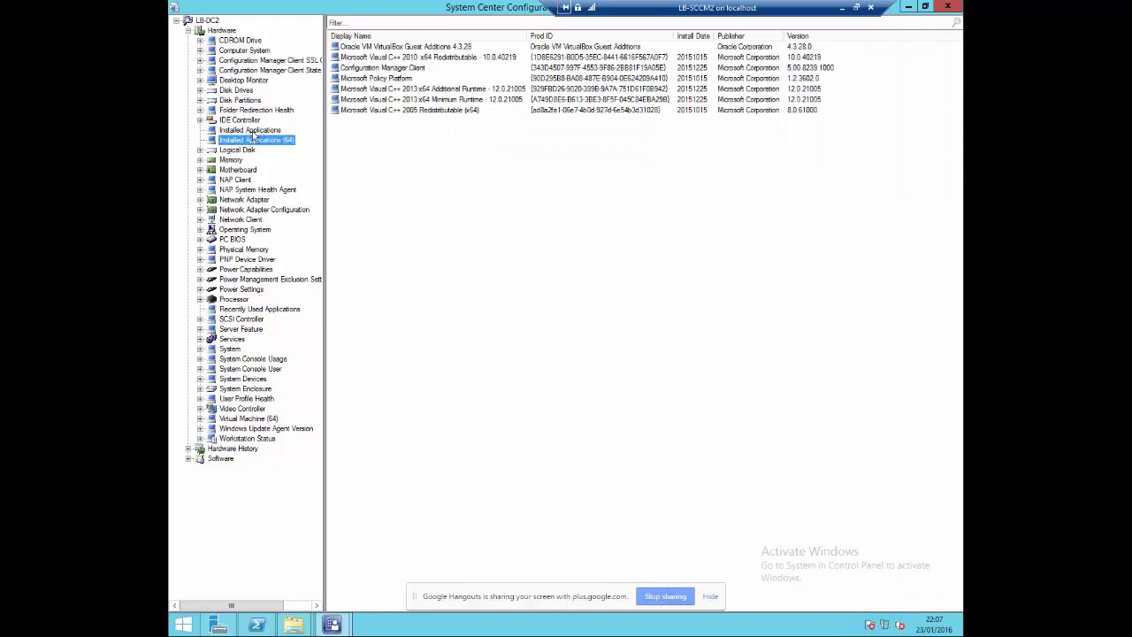
pyautogui.press('Up')
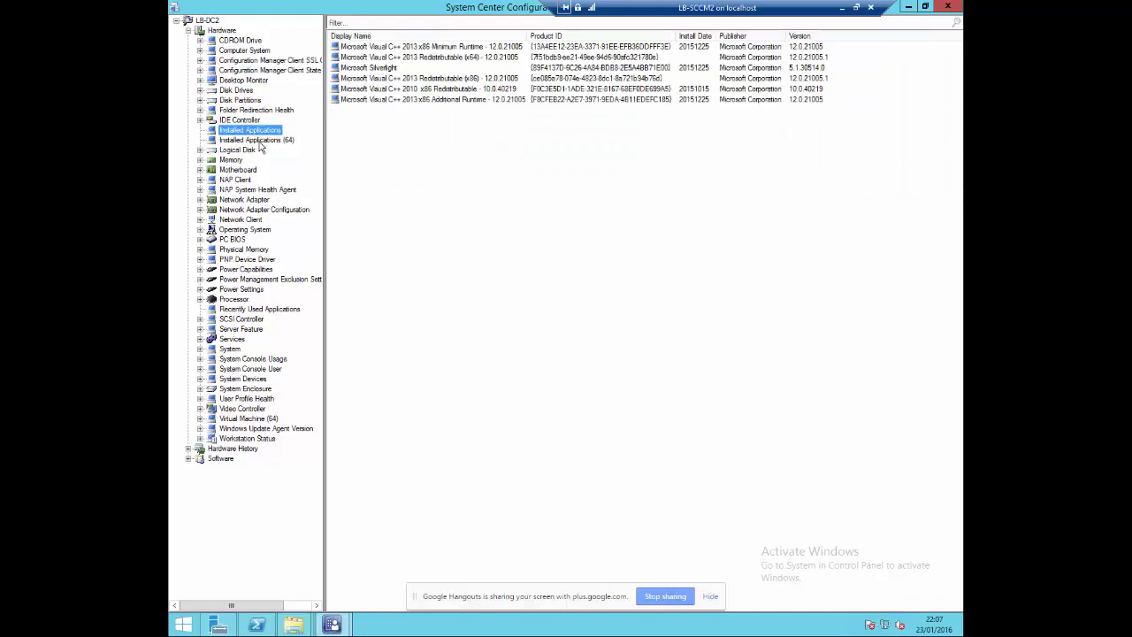
pyautogui.click(259, 141)
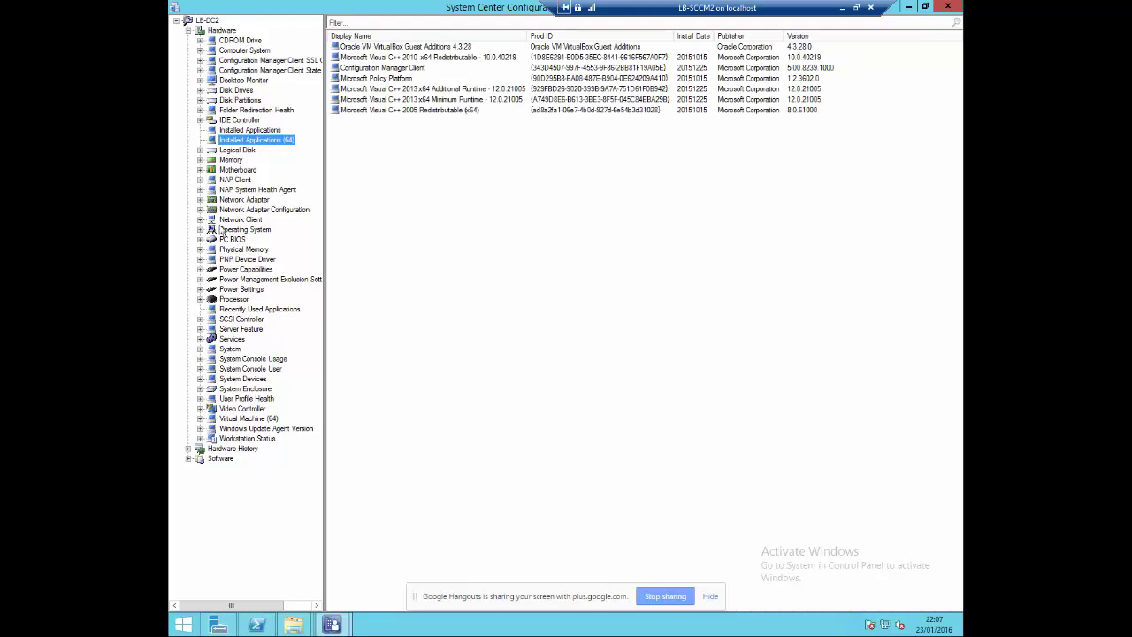
pyautogui.click(188, 458)
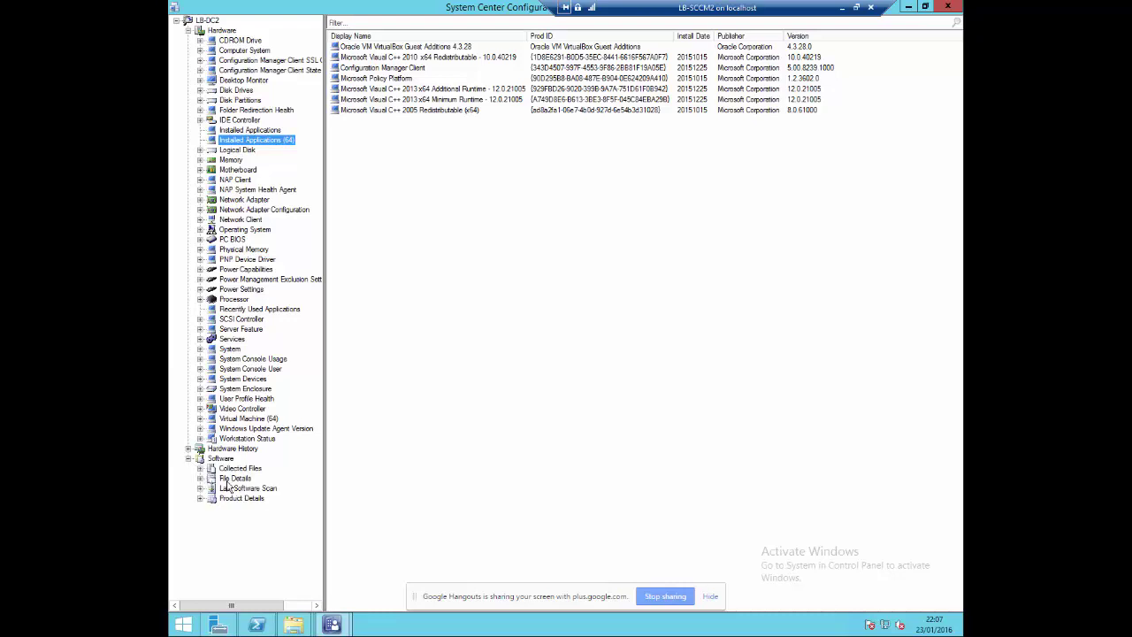
# - Switch to the Paint notes and draw a rectangle about 426 × 239 px below and to the right of "3. Asset Intelligence"
pyautogui.doubleClick(478, 9)
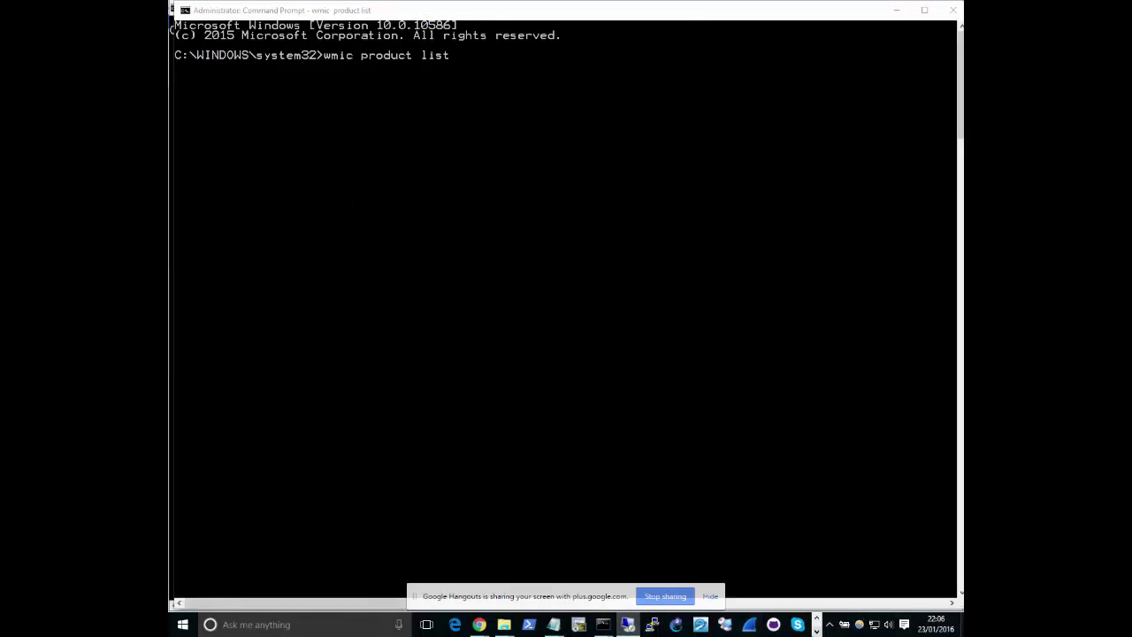
pyautogui.click(644, 623)
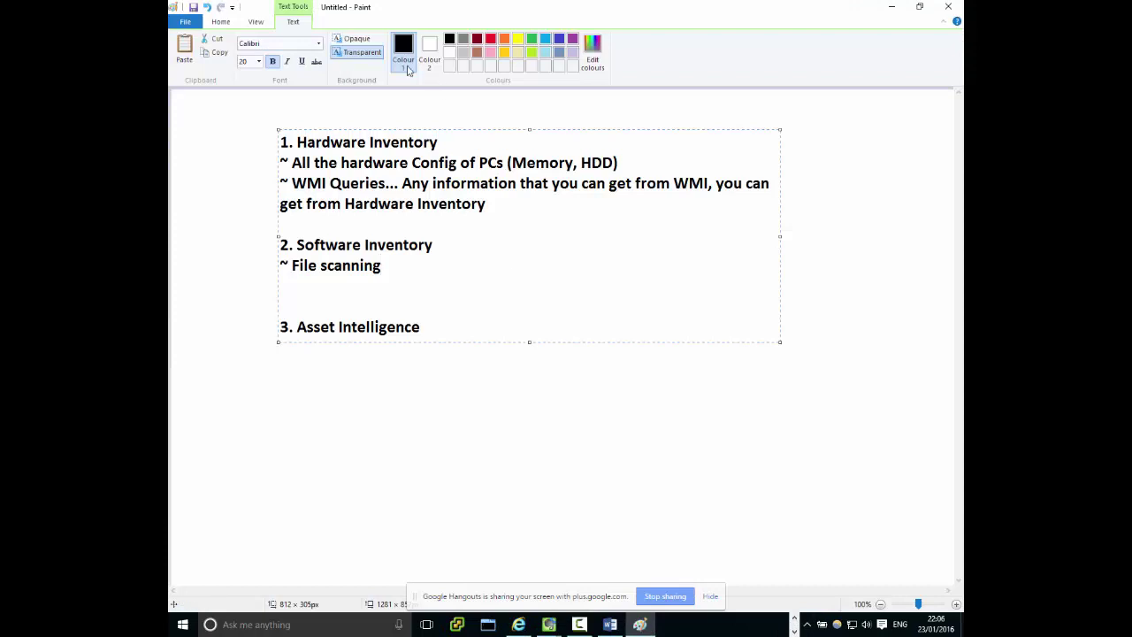
pyautogui.click(223, 24)
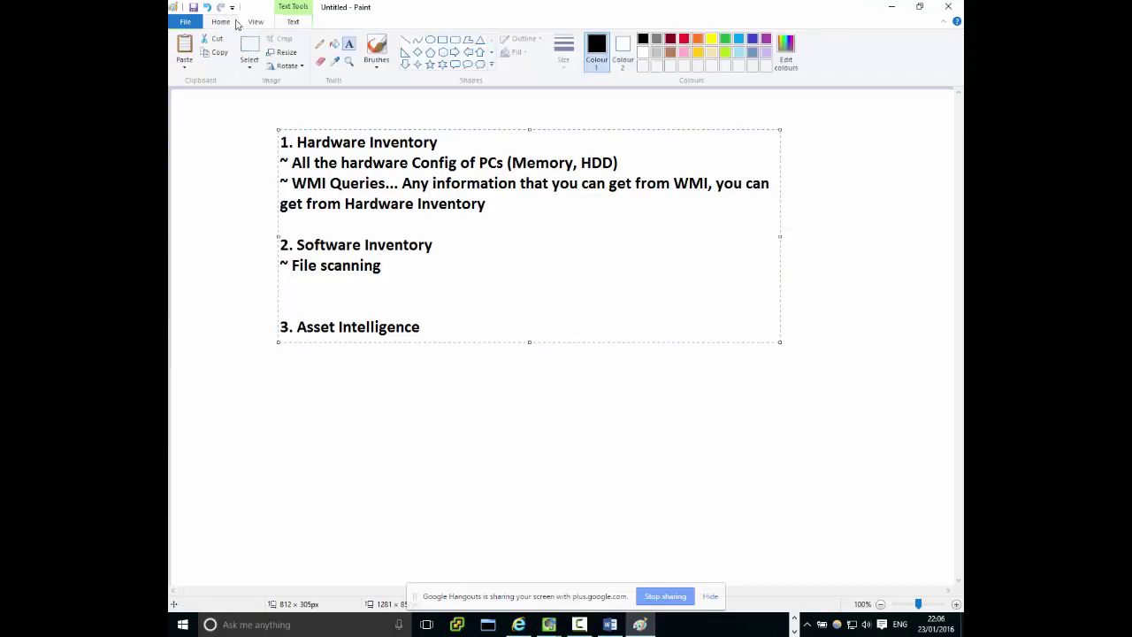
pyautogui.click(445, 41)
pyautogui.moveTo(550, 372); pyautogui.dragTo(816, 520)
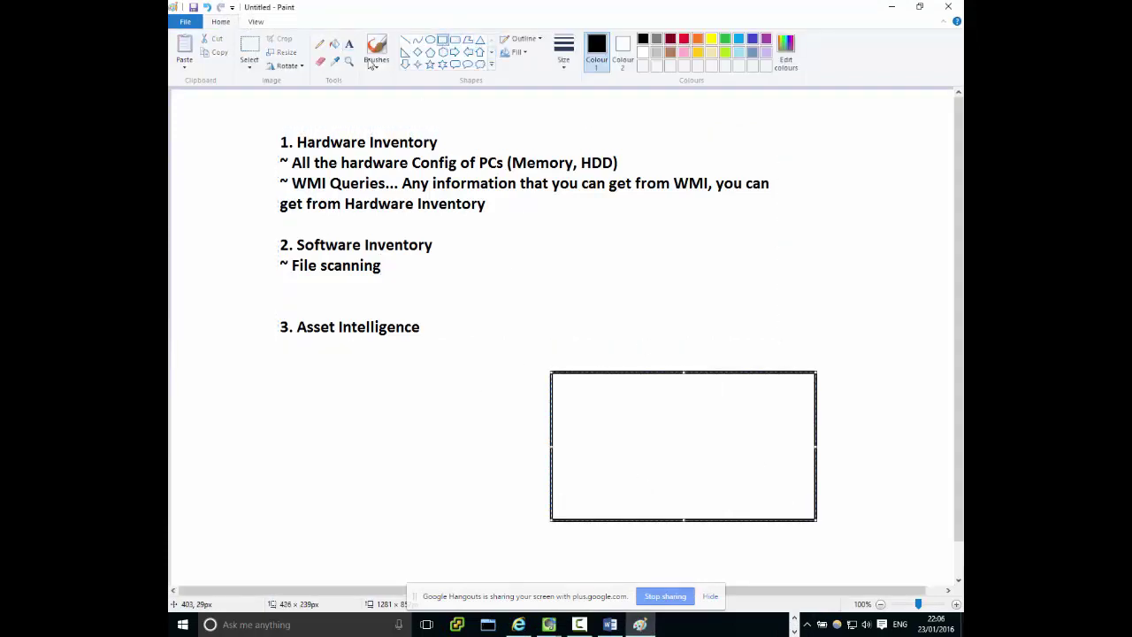
# - Add a text inside the rectangle with the lines "word.exe" and "Name: Microsoft Word"
pyautogui.click(349, 43)
pyautogui.click(567, 404)
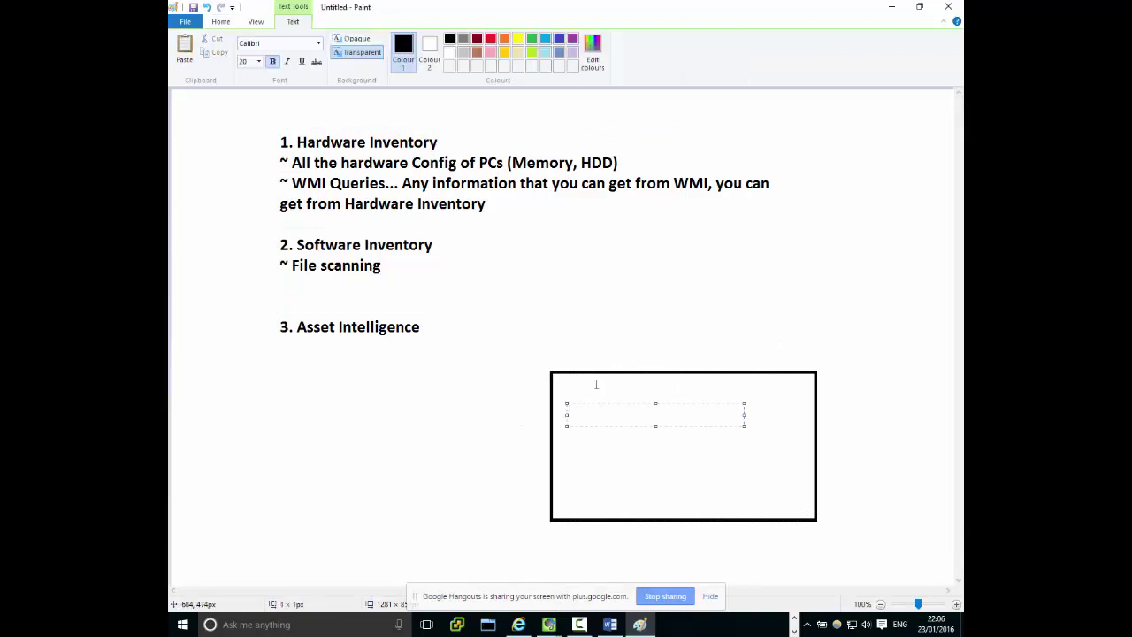
pyautogui.write('word.exe')
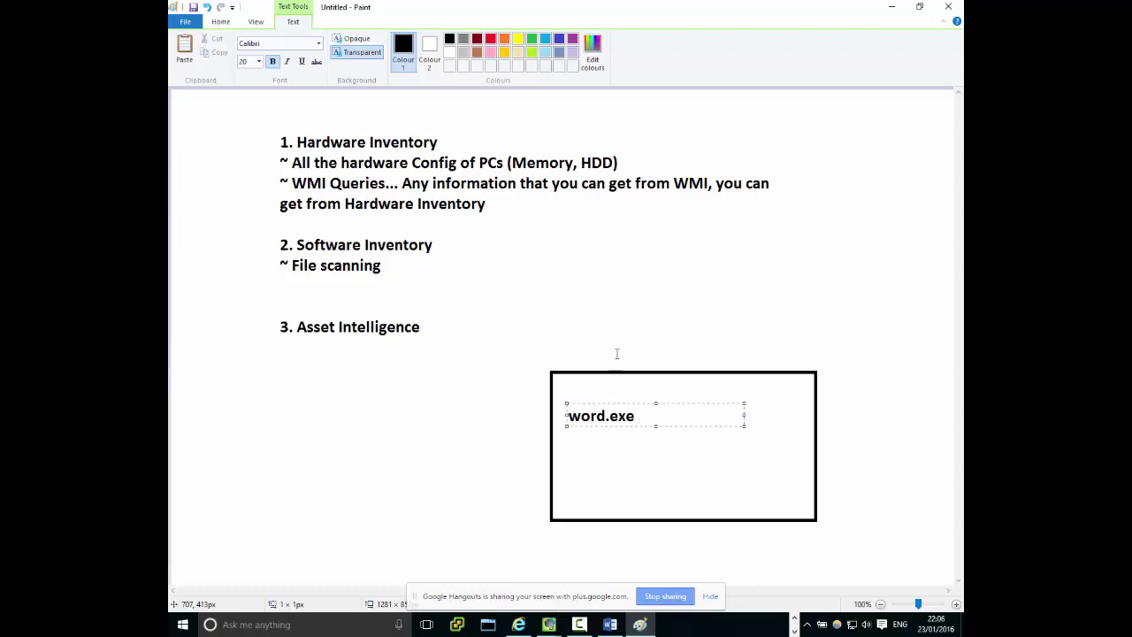
pyautogui.press('Return')
pyautogui.write('Name')
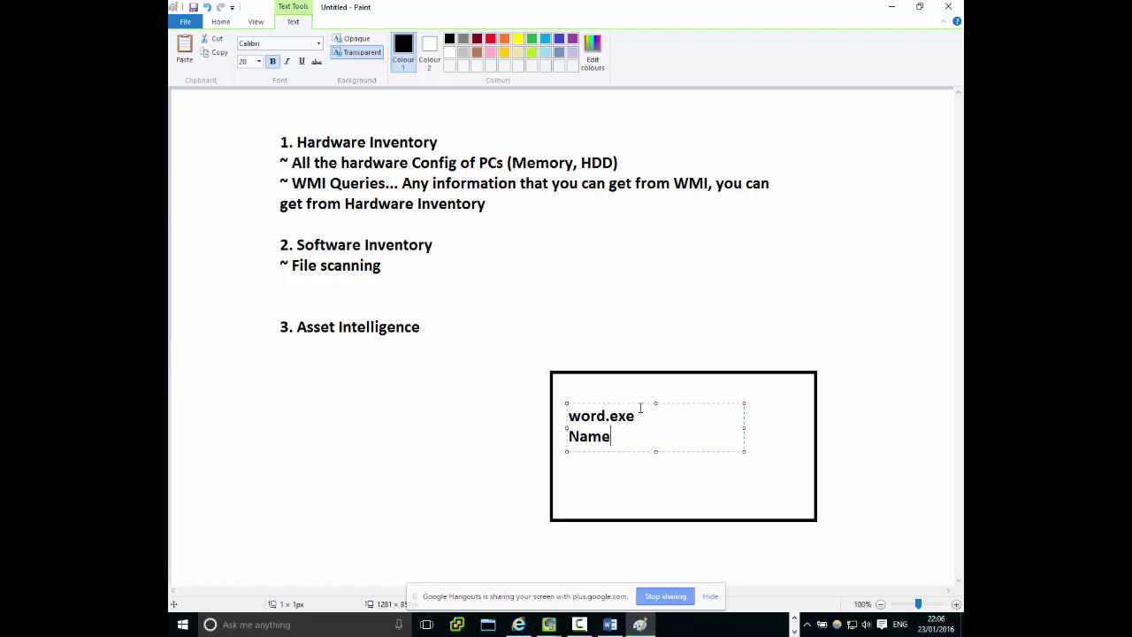
pyautogui.write(': Microsoft Word')
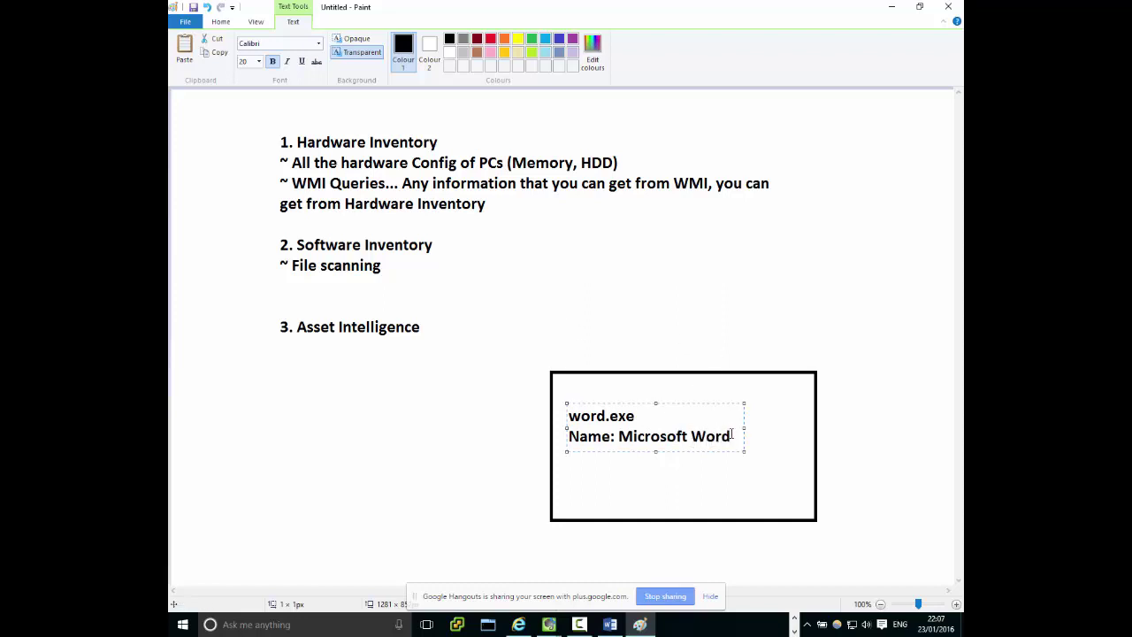
# - Highlight the "word.exe" and "Name: Microsoft Word" lines in turn to point out file name and product name
pyautogui.moveTo(732, 436); pyautogui.dragTo(551, 433)
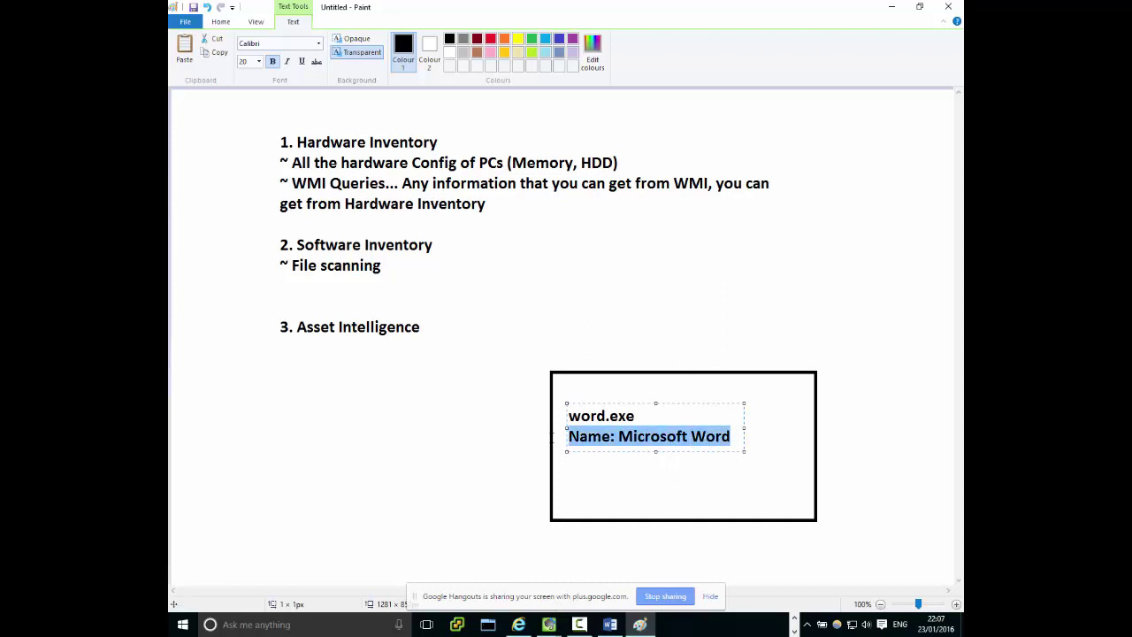
pyautogui.click(579, 416)
pyautogui.moveTo(567, 416); pyautogui.dragTo(645, 417)
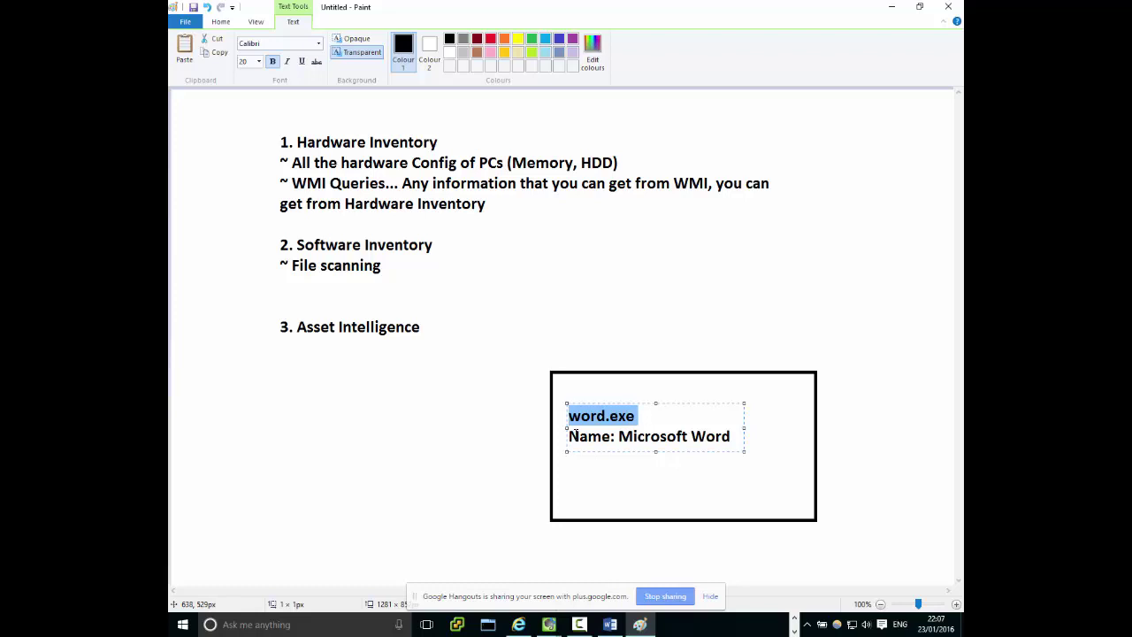
pyautogui.click(637, 418)
pyautogui.moveTo(636, 417); pyautogui.dragTo(536, 409)
pyautogui.moveTo(730, 436); pyautogui.dragTo(567, 435)
pyautogui.moveTo(730, 436); pyautogui.dragTo(567, 436)
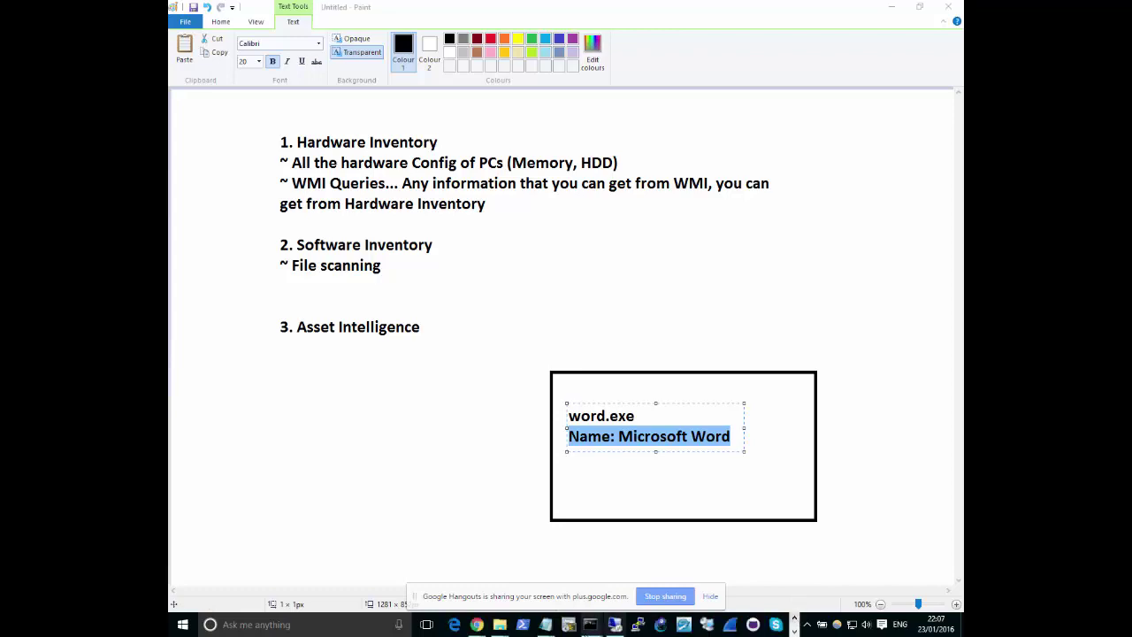
# - Switch to the administrator Command Prompt and view the product list output
pyautogui.moveTo(592, 624)
pyautogui.click(657, 558)
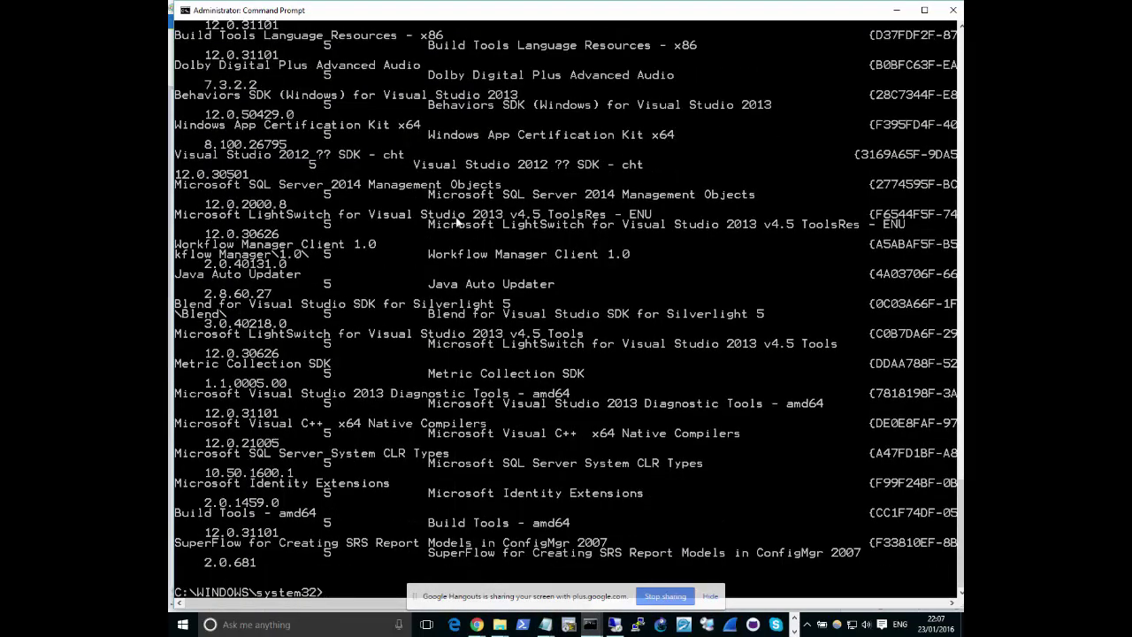
pyautogui.write('wmic produc')
pyautogui.press('BackSpace')
pyautogui.press('BackSpace')
pyautogui.press('BackSpace')
pyautogui.press('BackSpace')
pyautogui.press('BackSpace')
pyautogui.press('BackSpace')
pyautogui.press('BackSpace')
pyautogui.press('BackSpace')
pyautogui.press('BackSpace')
pyautogui.press('BackSpace')
pyautogui.press('BackSpace')
# - Clear the console screen and run "wmic product list > wmic.txt" to write the product list to a file
pyautogui.write('cls')
pyautogui.press('Return')
pyautogui.press('Up')
pyautogui.press('Up')
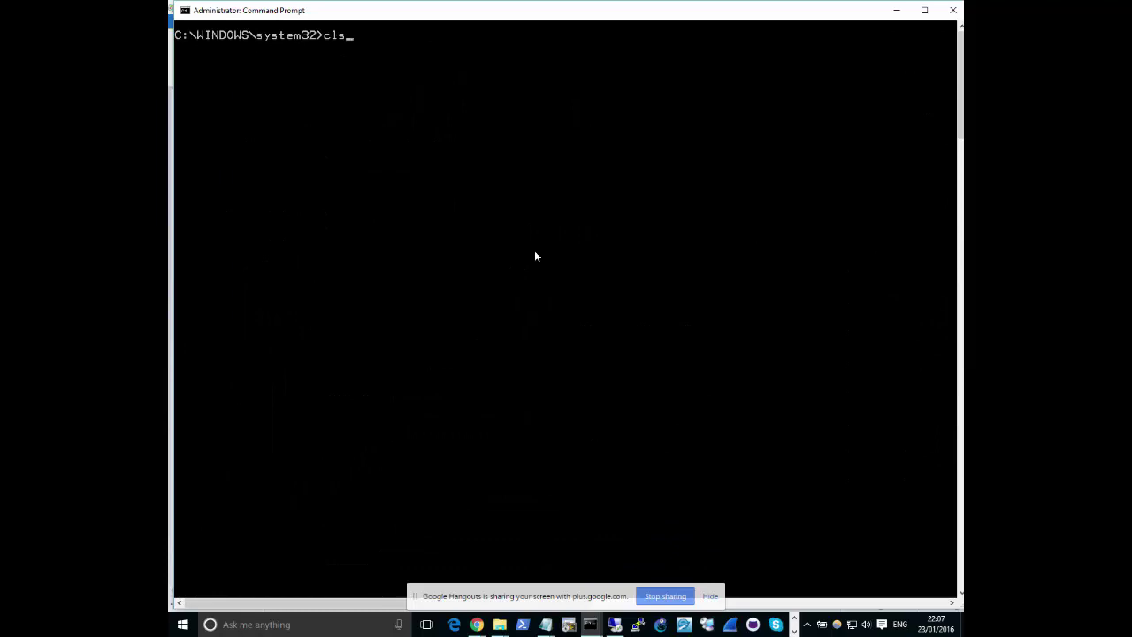
pyautogui.write('> wmic.t')
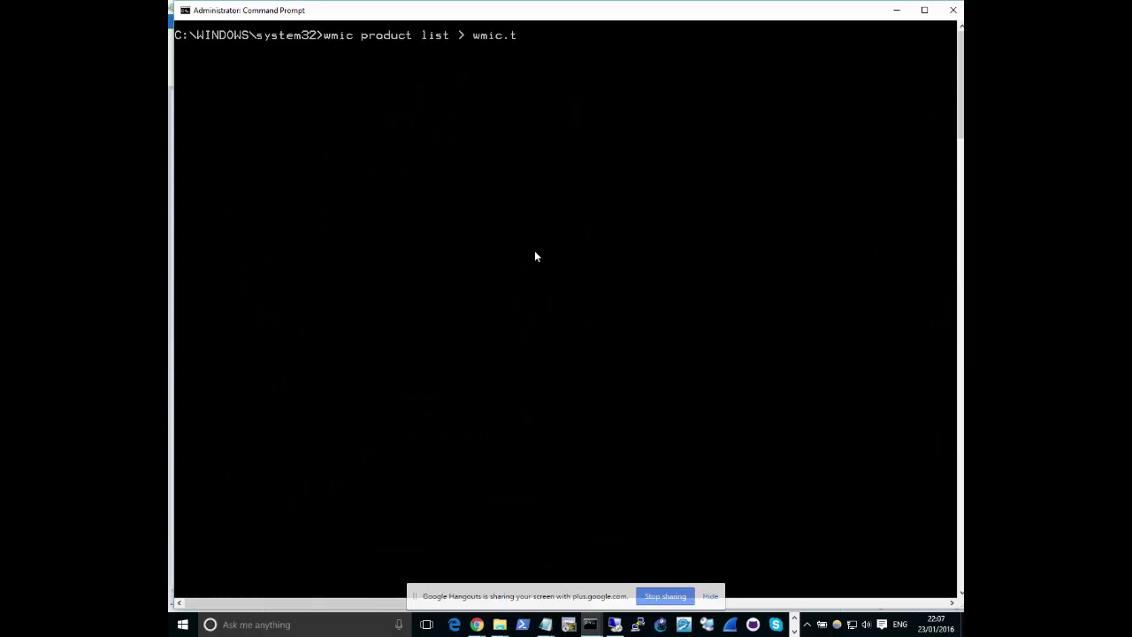
pyautogui.write('xt')
pyautogui.press('Return')
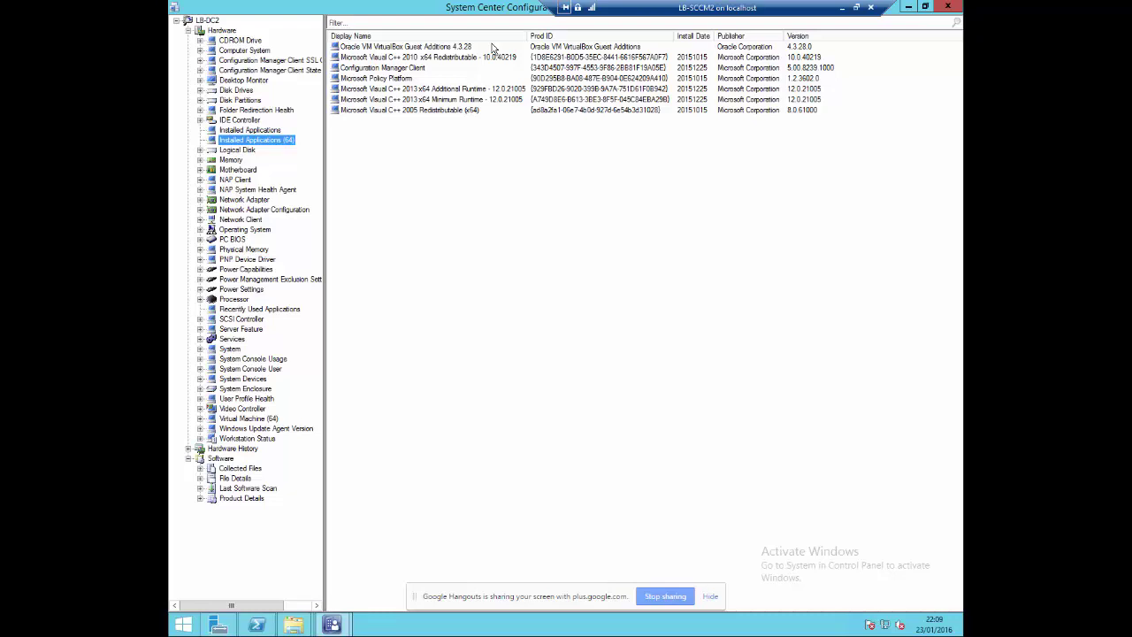
# - Examine LB-DC2's Installed Applications in Resource Explorer, followed by Product Details, Collected Files and File Details under Software
pyautogui.click(261, 130)
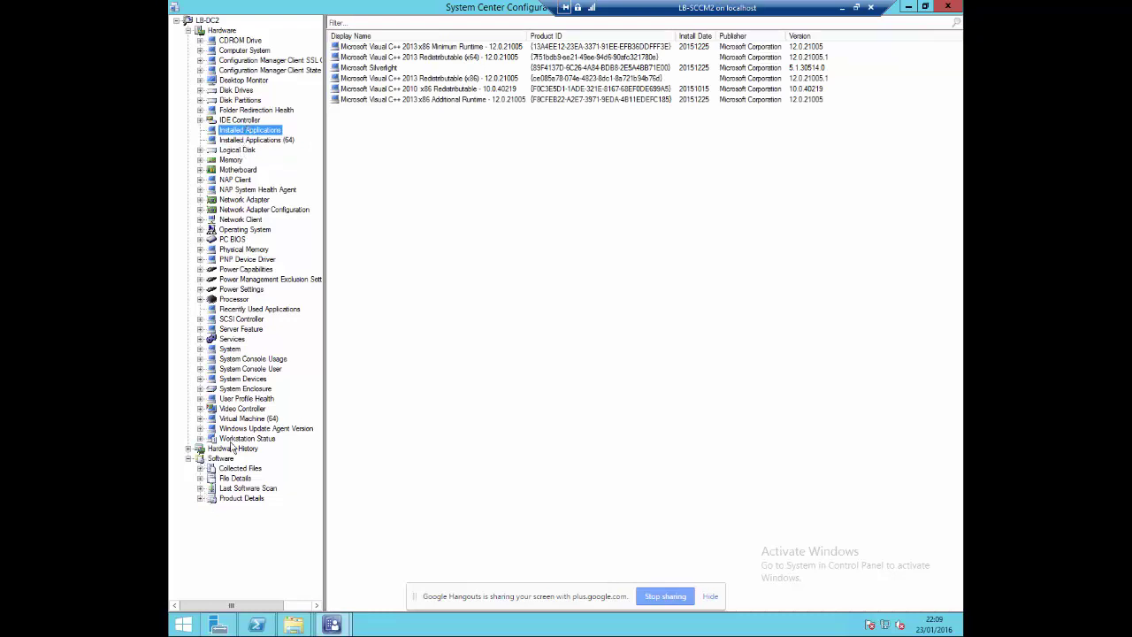
pyautogui.click(215, 499)
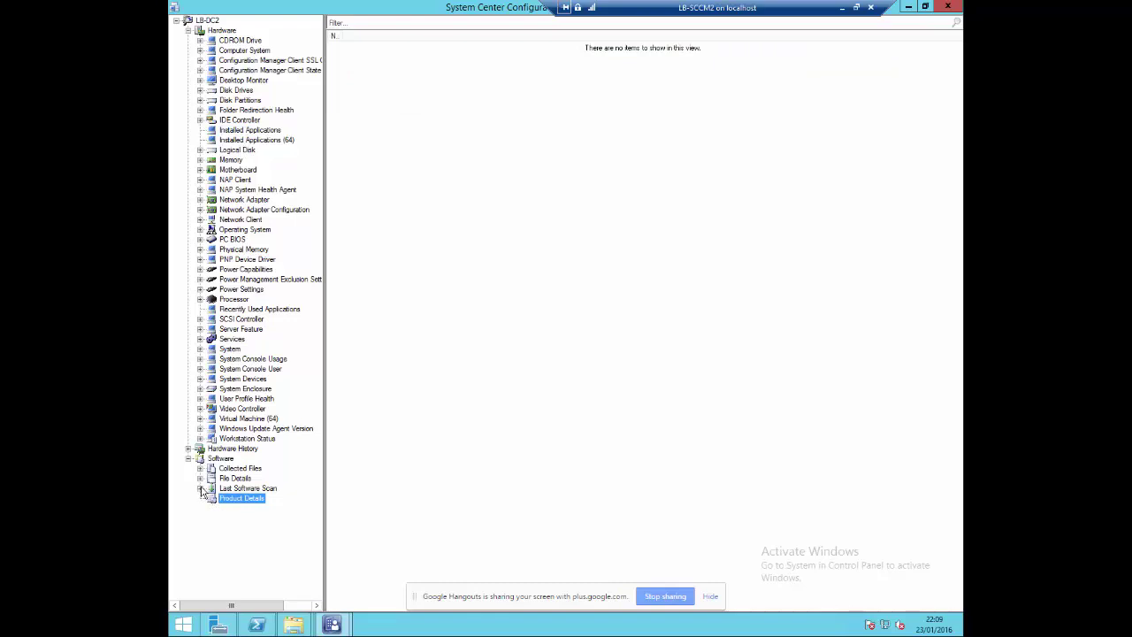
pyautogui.click(210, 470)
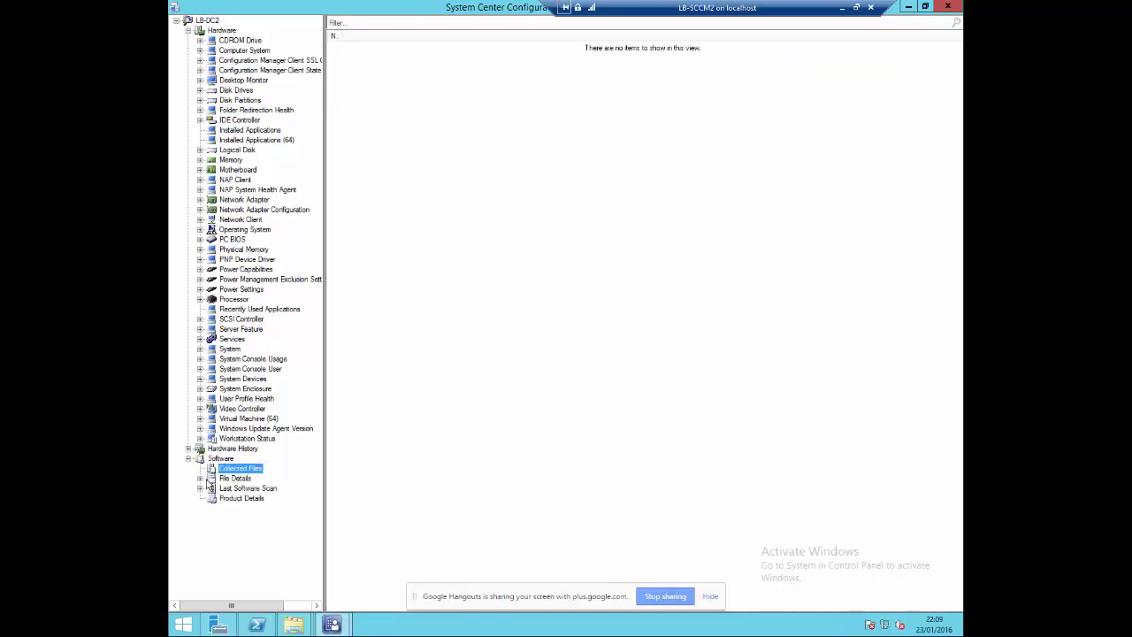
pyautogui.click(223, 479)
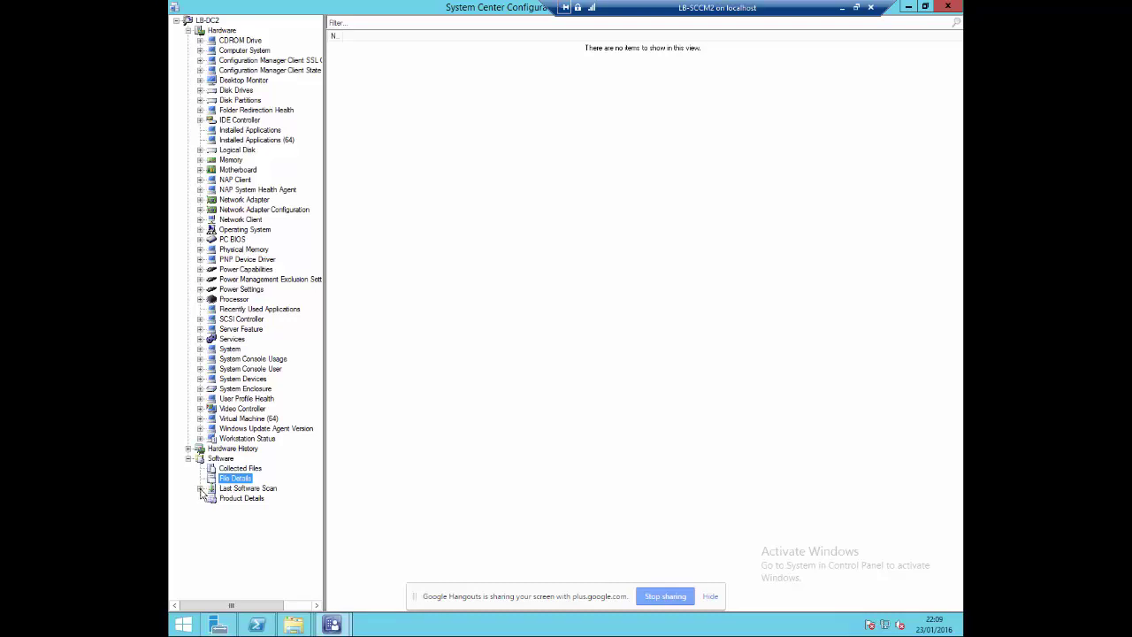
# - View LB-DC2's Last Software Scan, Product Details, File Details and Collected Files under Software
pyautogui.click(223, 489)
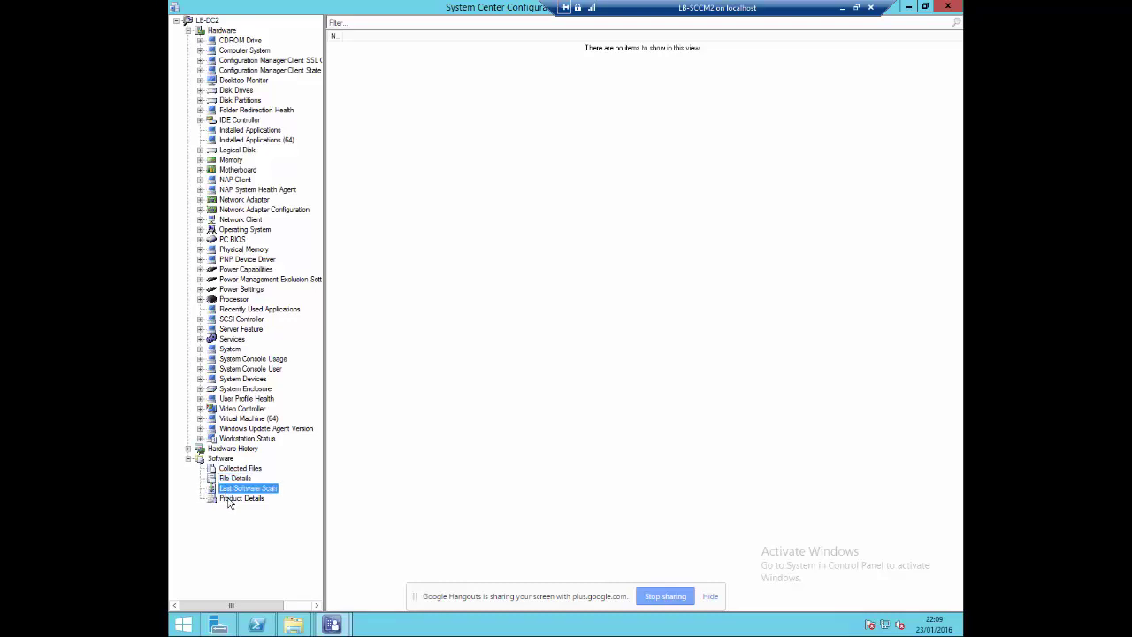
pyautogui.click(228, 498)
pyautogui.click(226, 478)
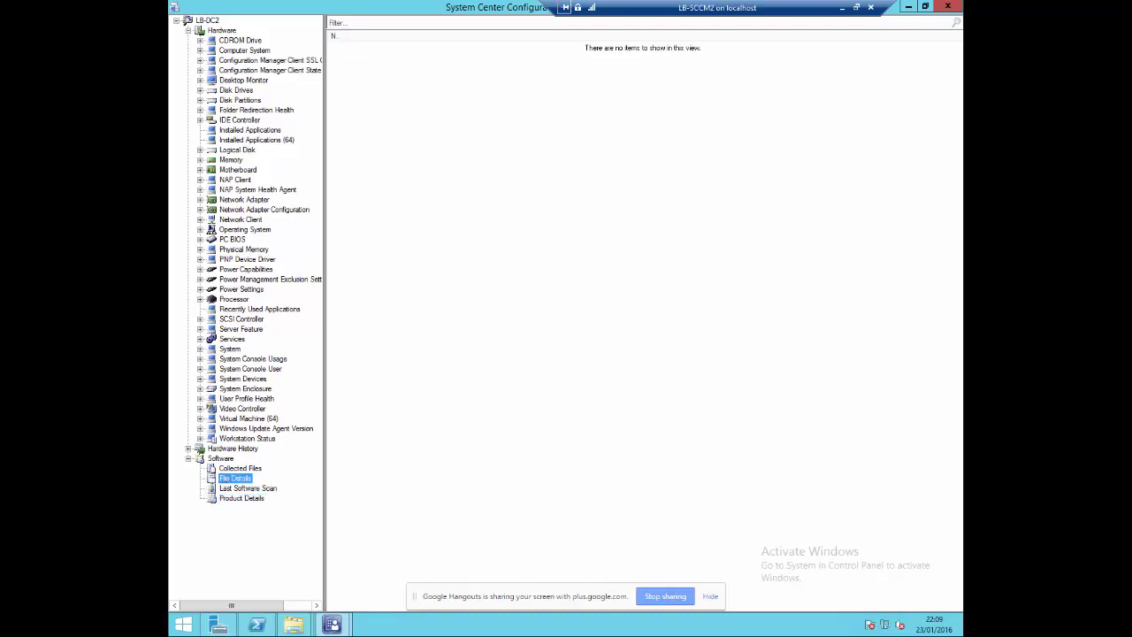
pyautogui.moveTo(419, 7); pyautogui.dragTo(265, 9)
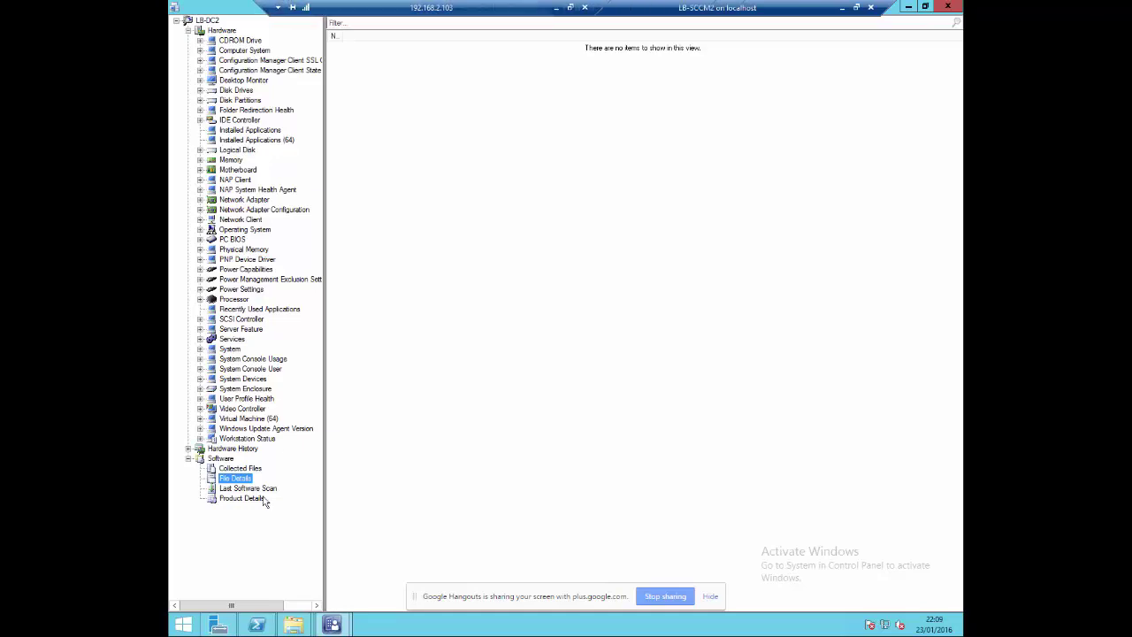
pyautogui.click(237, 469)
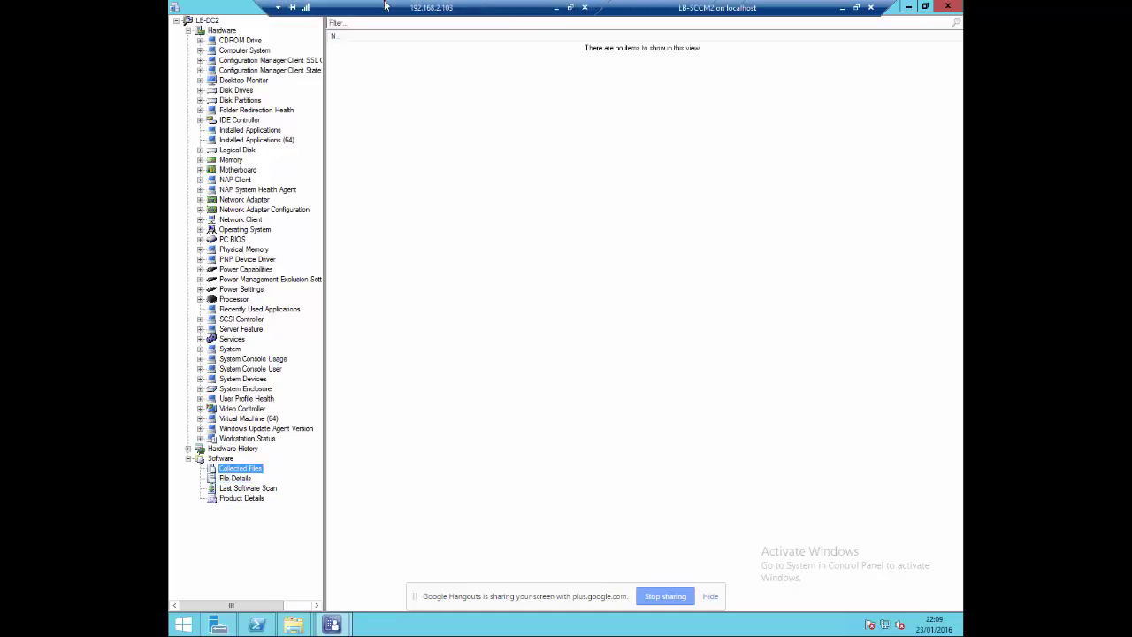
# - Switch to the local administrator Command Prompt, open wmic.txt in a maximized Notepad window and turn off word wrap
pyautogui.click(555, 8)
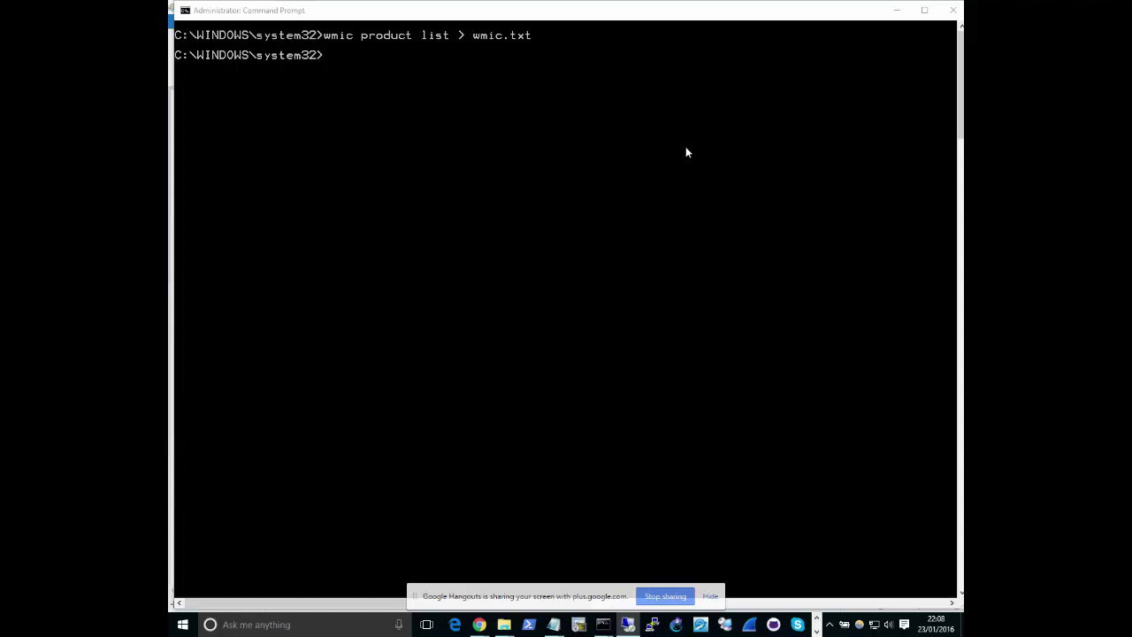
pyautogui.click(687, 150)
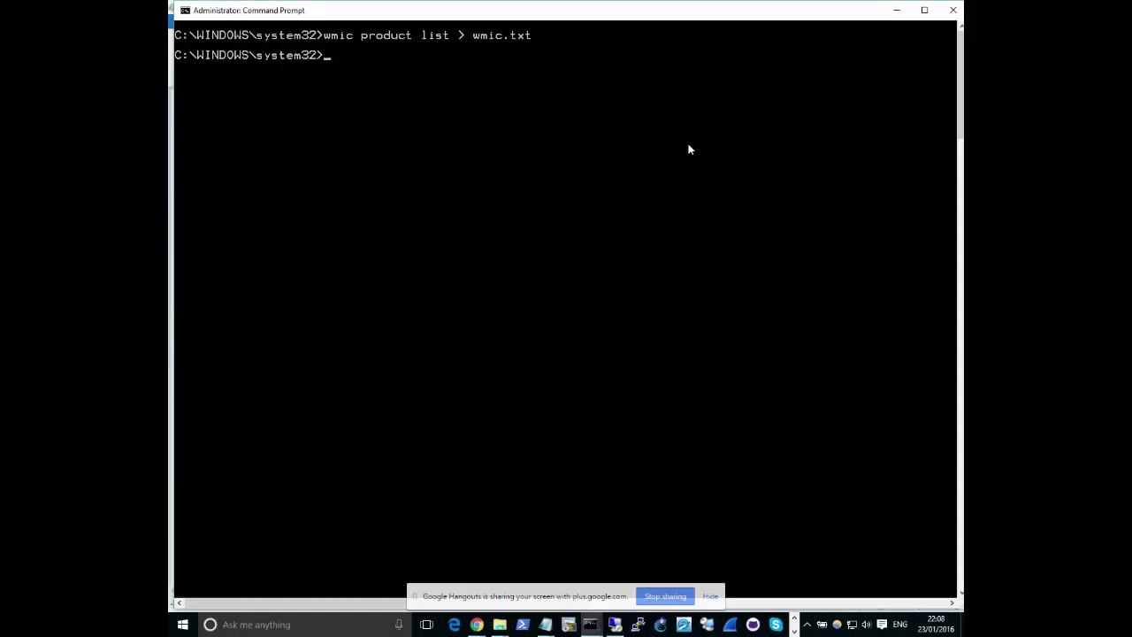
pyautogui.write('wmic.txt')
pyautogui.press('Return')
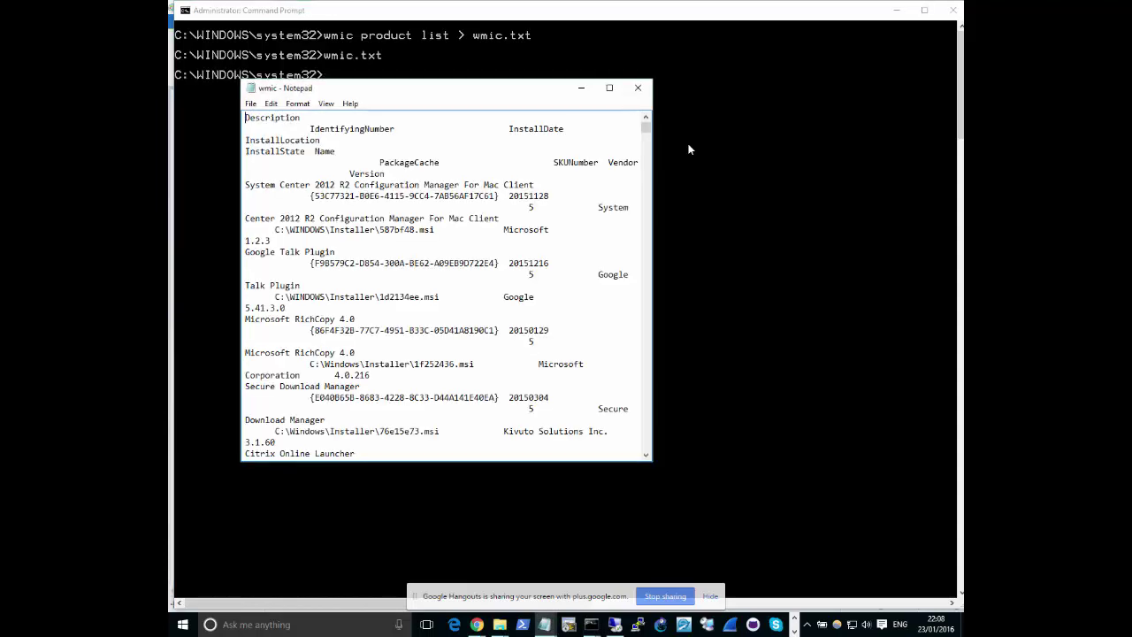
pyautogui.click(610, 89)
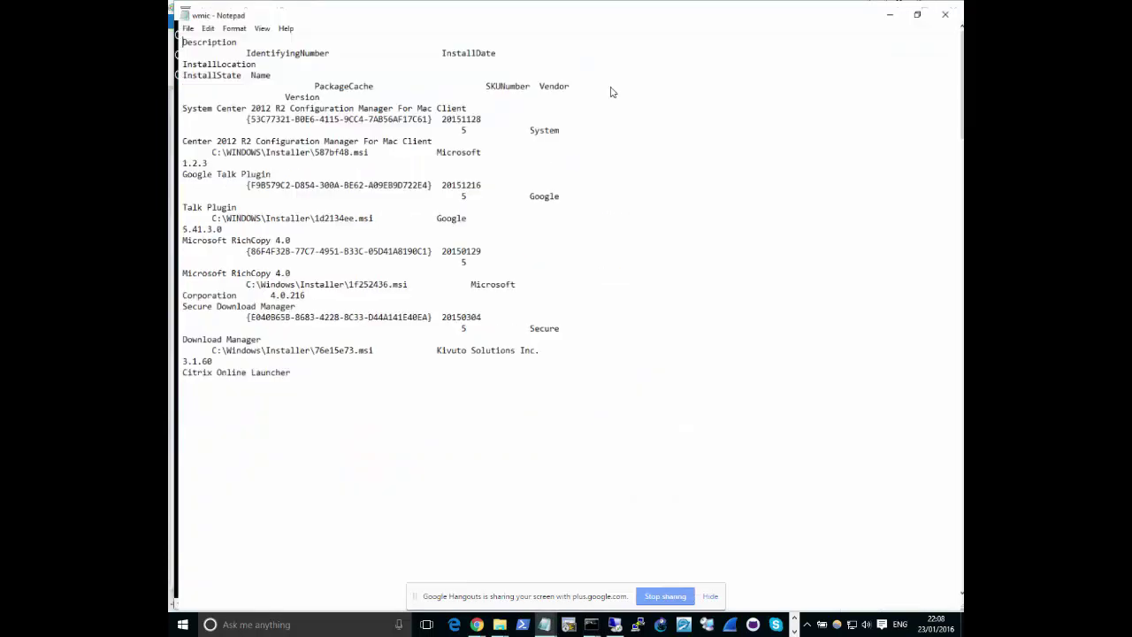
pyautogui.click(225, 19)
pyautogui.click(235, 37)
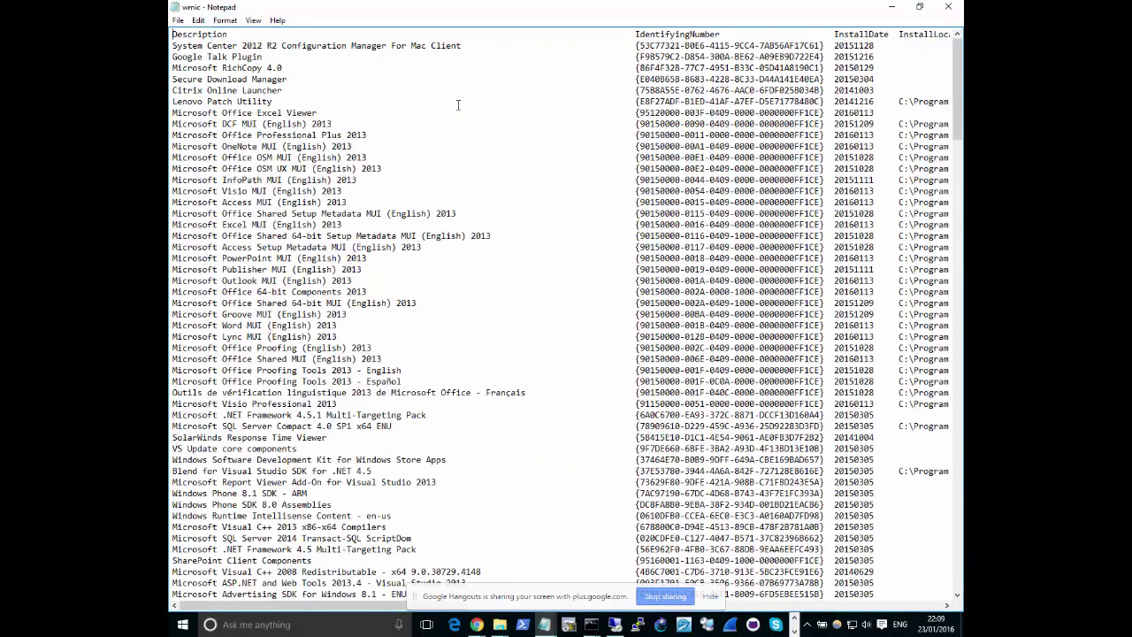
# - Switch to the Paint notes and replace the two Word lines inside the rectangle with "Office 2016"
pyautogui.click(893, 10)
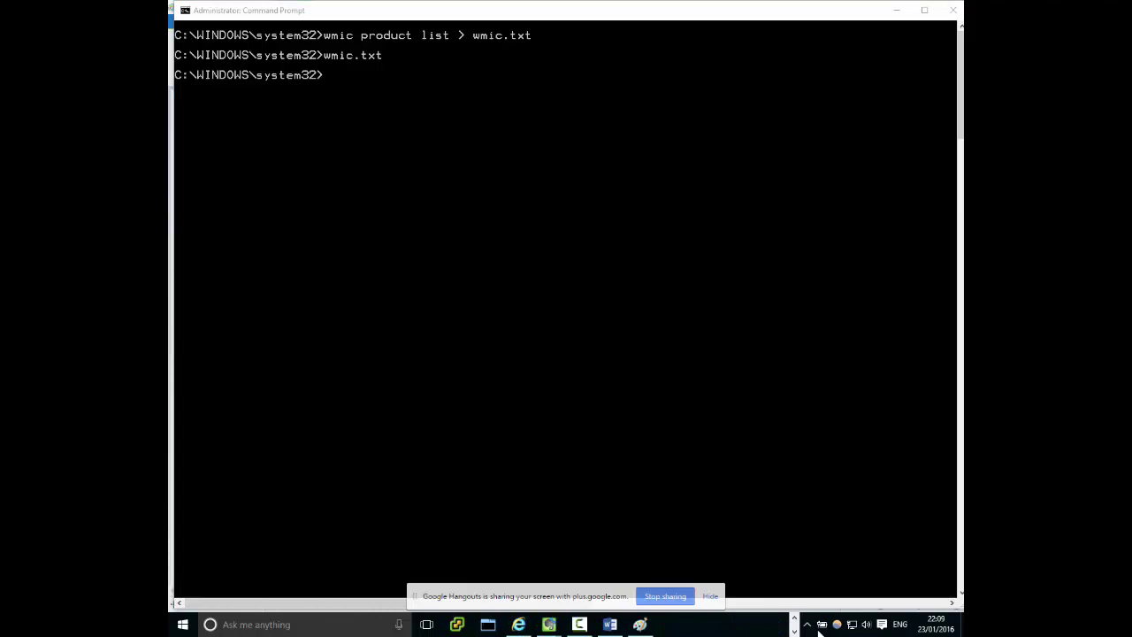
pyautogui.click(640, 625)
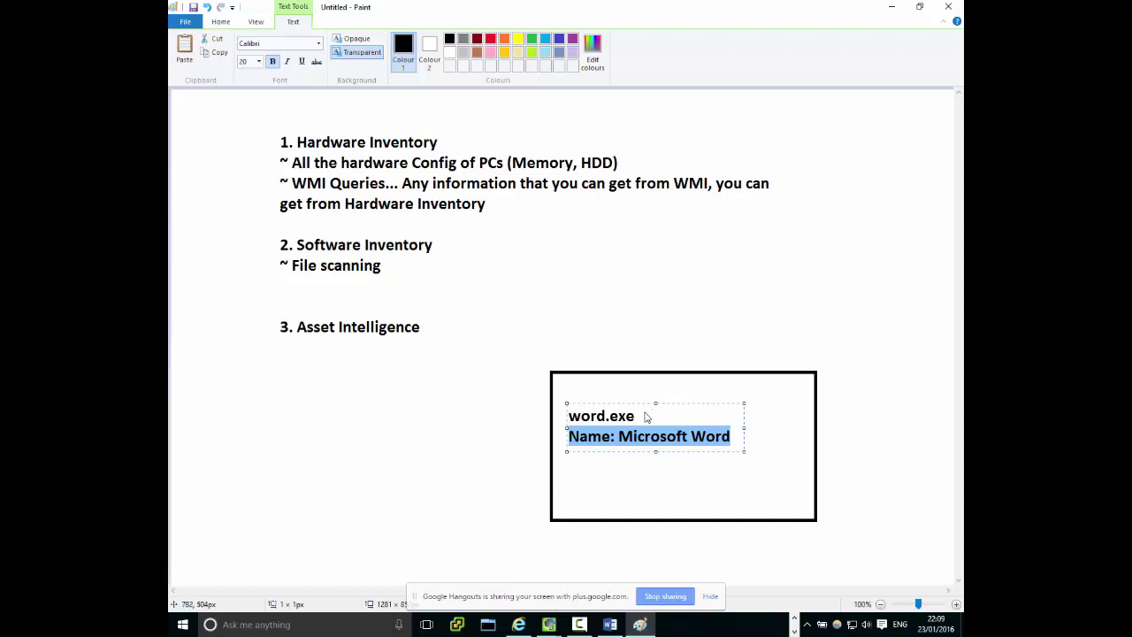
pyautogui.moveTo(645, 417); pyautogui.dragTo(567, 415)
pyautogui.write('O')
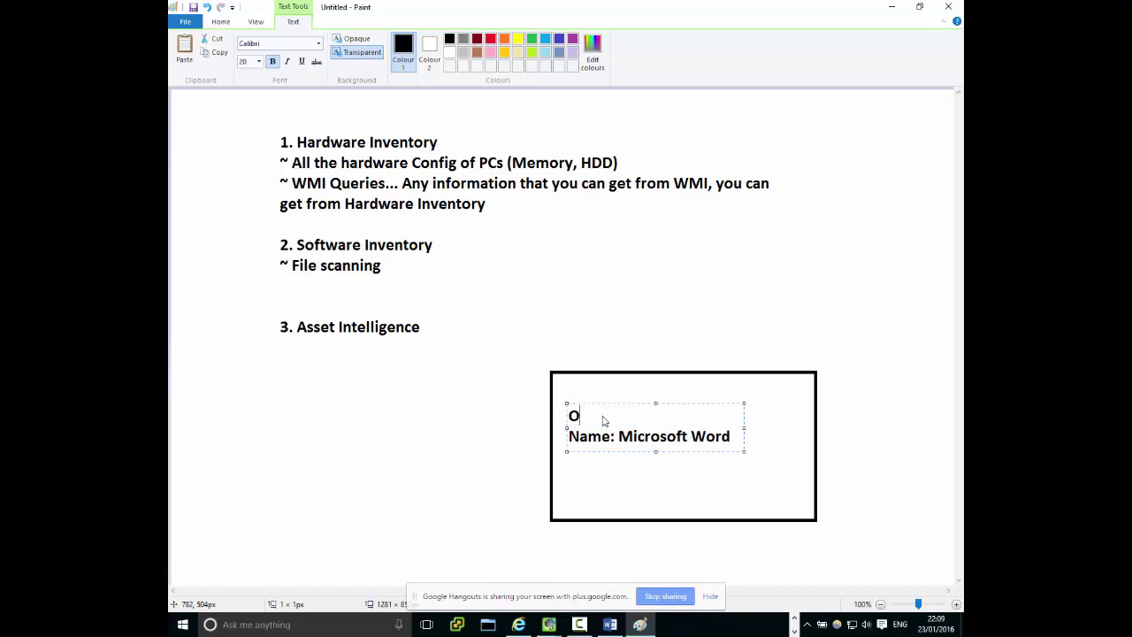
pyautogui.write('ffice 2016')
pyautogui.hotkey('ctrl', 'shift', 'End')
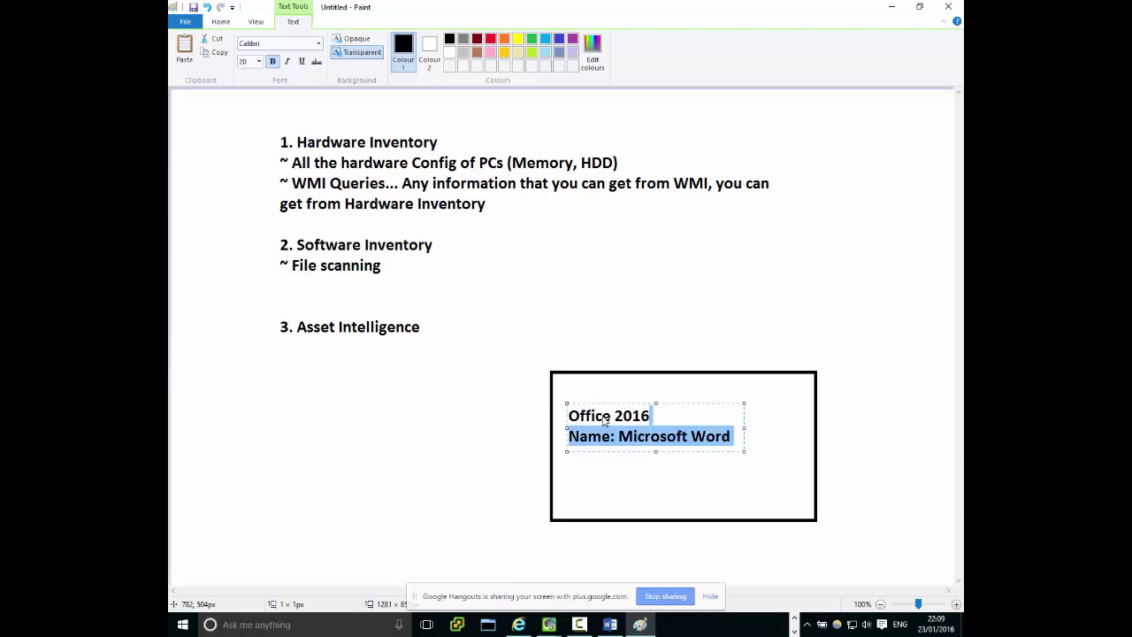
pyautogui.press('Delete')
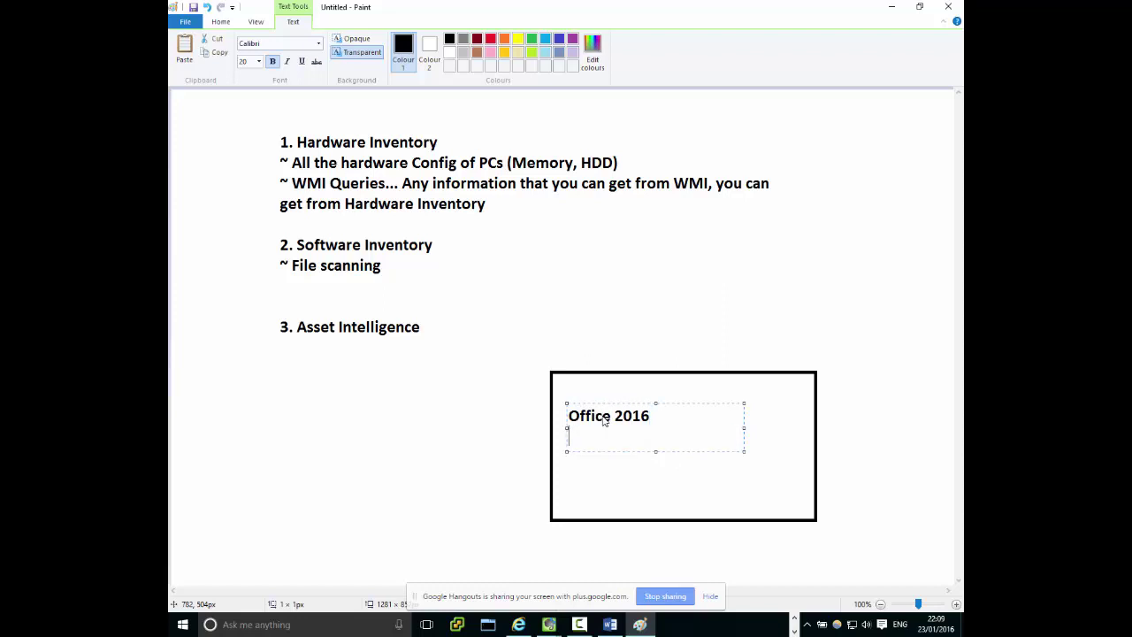
# - Add the lines "off.dll" and "Office 2013" below "Office 2016", leaving blank lines between
pyautogui.press('Return')
pyautogui.press('Return')
pyautogui.write('off.dllo')
pyautogui.press('BackSpace')
pyautogui.press('Return')
pyautogui.write('Of')
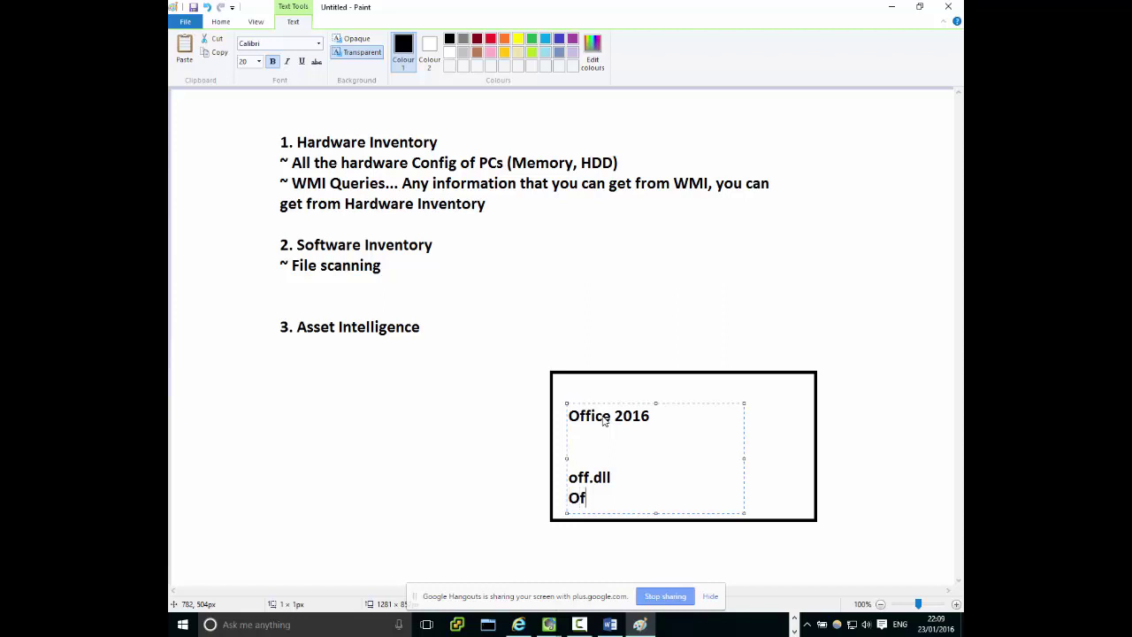
pyautogui.write('fice 2013')
# - Highlight "off.dll" and "Office 2013" alternately to point out the leftover file and its product name
pyautogui.moveTo(631, 477); pyautogui.dragTo(569, 478)
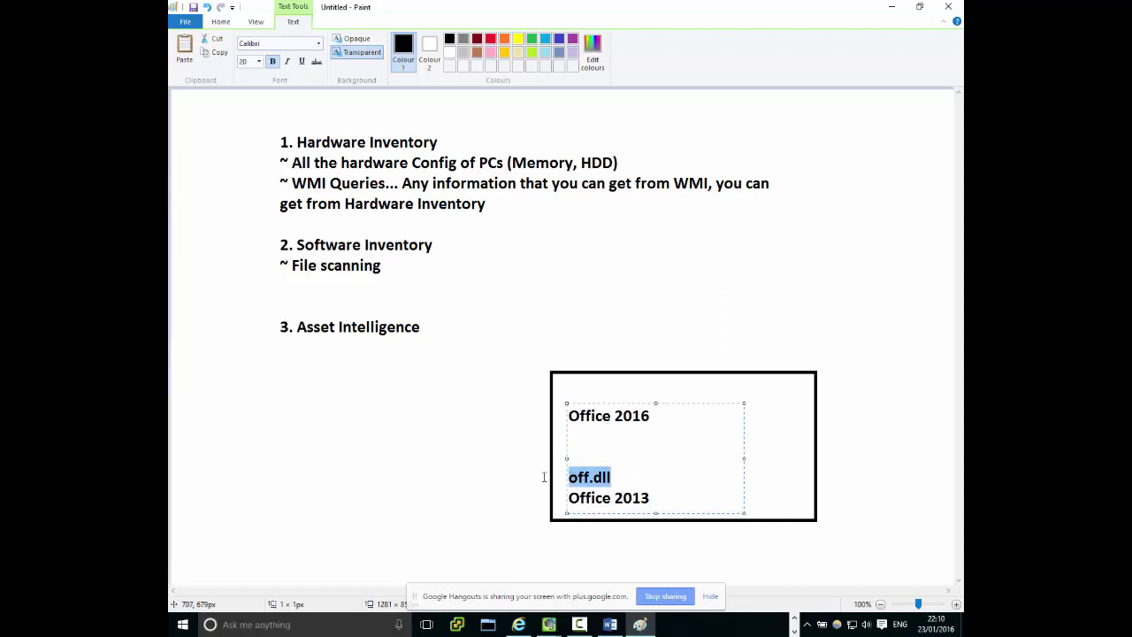
pyautogui.moveTo(671, 501); pyautogui.dragTo(562, 500)
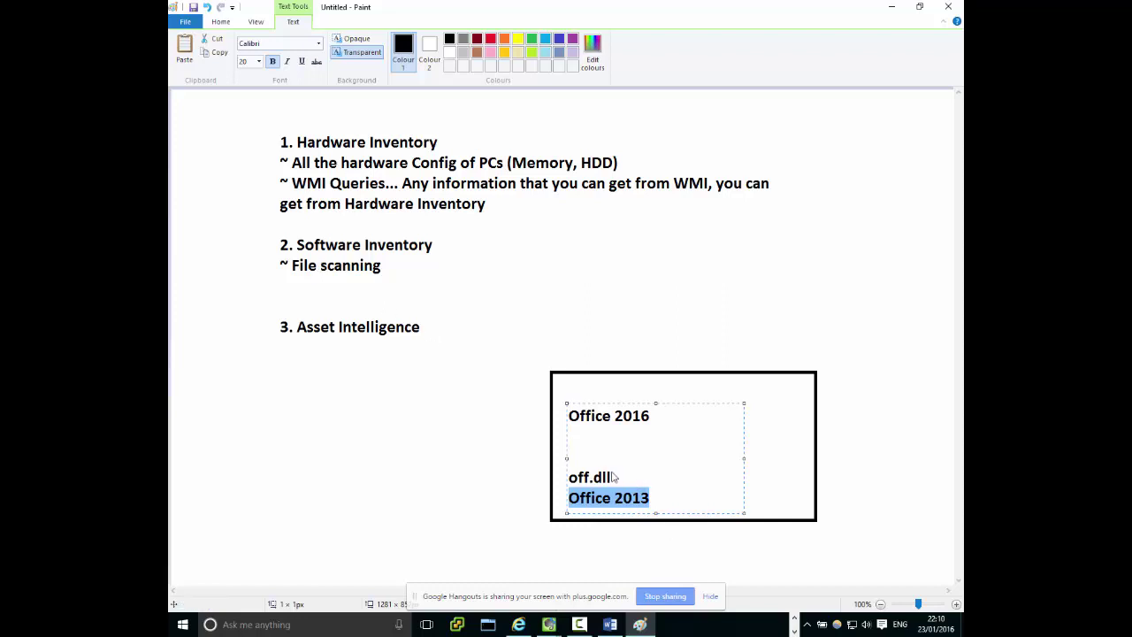
pyautogui.moveTo(613, 477); pyautogui.dragTo(470, 469)
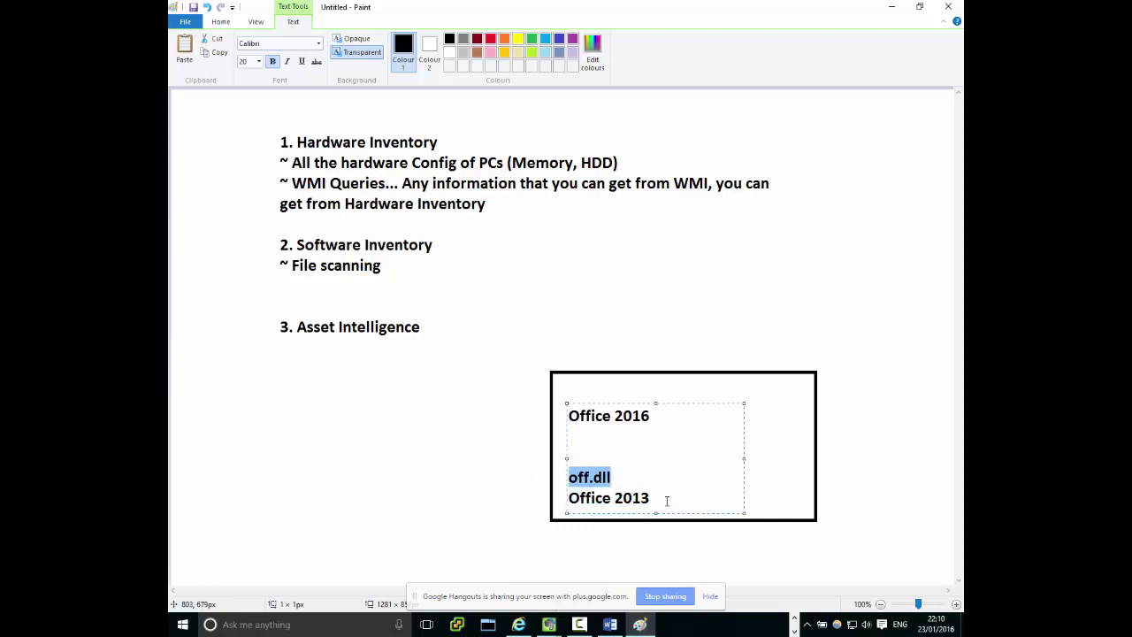
pyautogui.moveTo(650, 498); pyautogui.dragTo(562, 498)
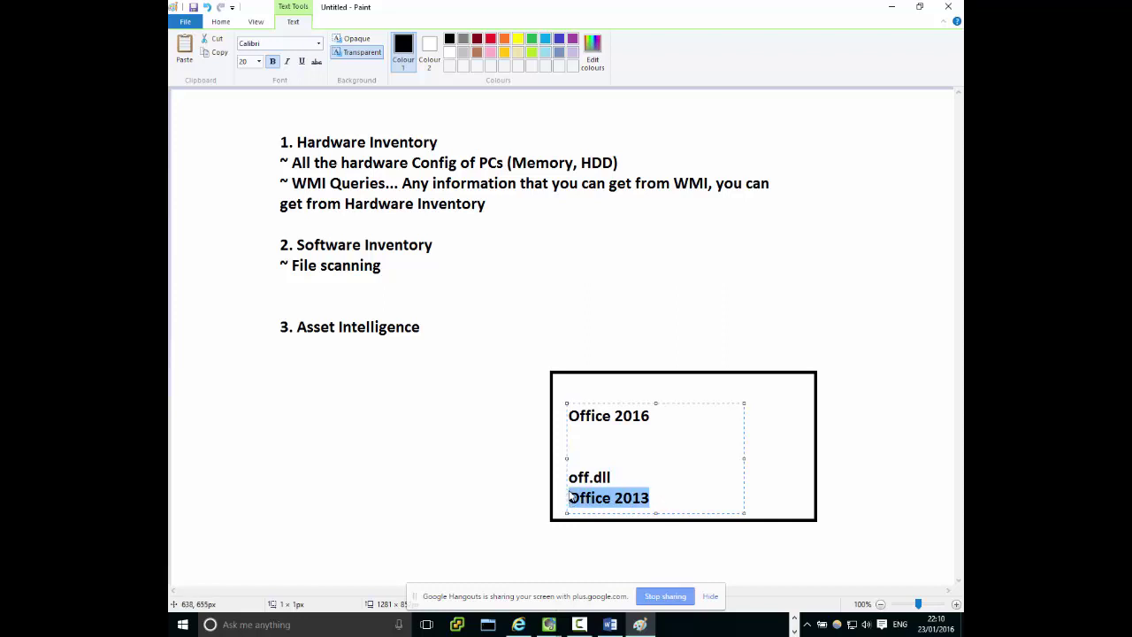
# - Insert "off07" and "Office 2007" above "off.dll", extend the text box upward to fit the rectangle, and highlight all its text
pyautogui.click(592, 460)
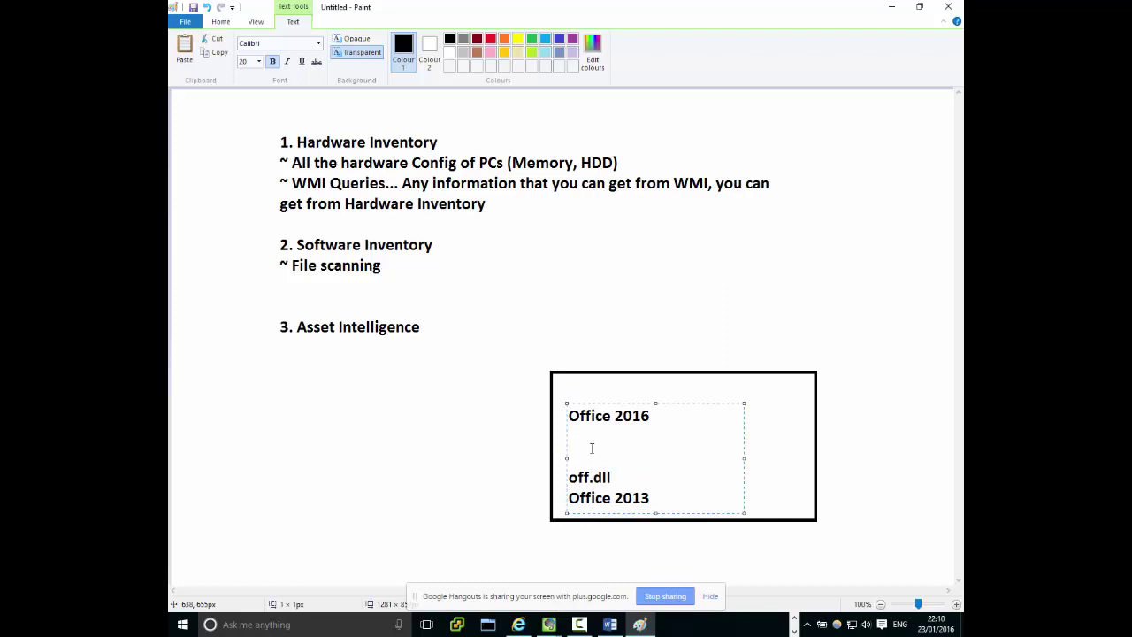
pyautogui.write('off07')
pyautogui.press('Return')
pyautogui.write('Off')
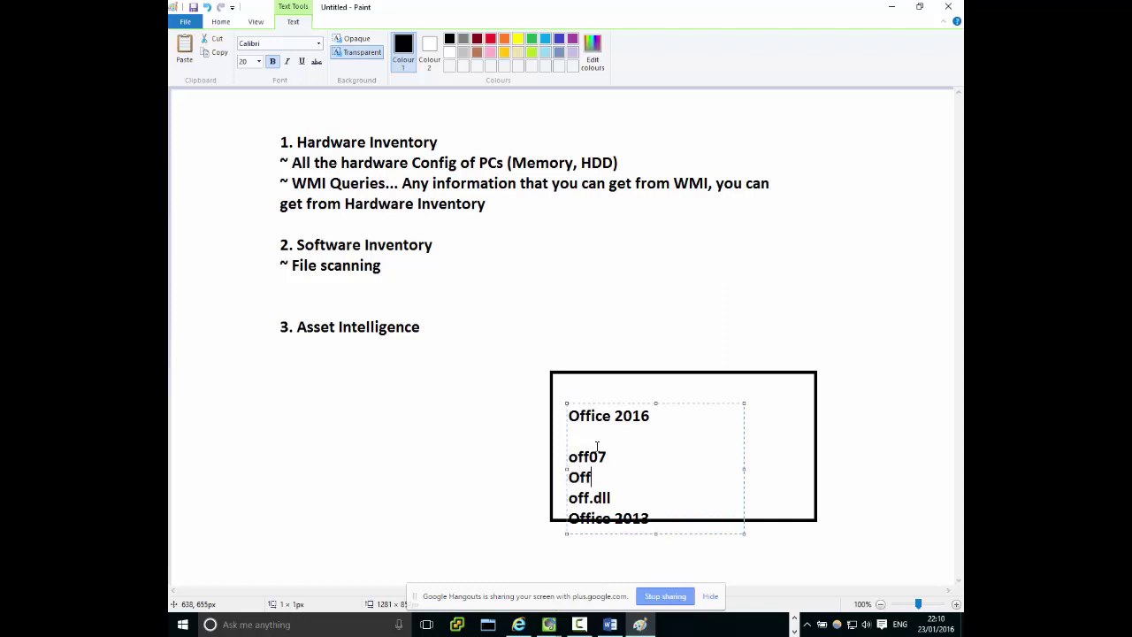
pyautogui.write('ice 2007')
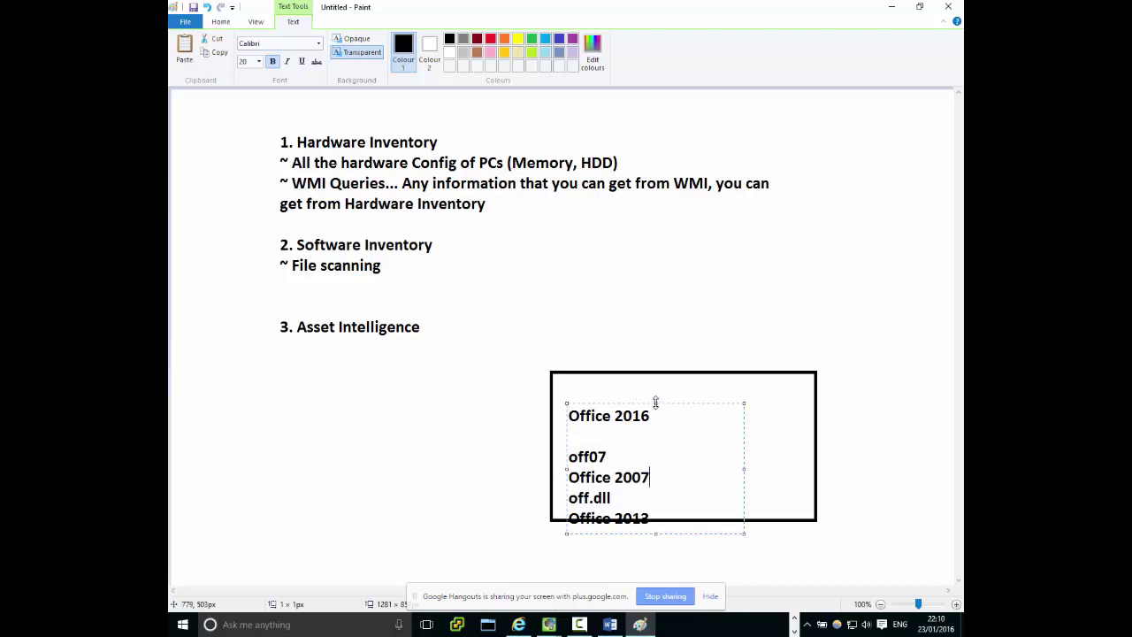
pyautogui.moveTo(653, 400); pyautogui.dragTo(649, 385)
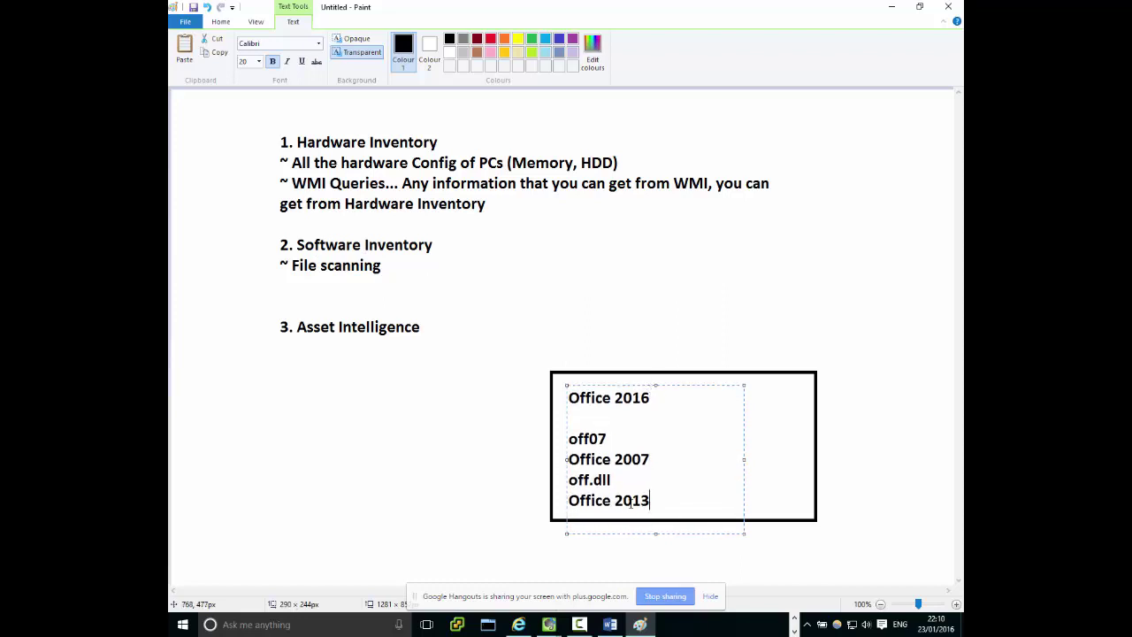
pyautogui.moveTo(651, 500); pyautogui.dragTo(545, 385)
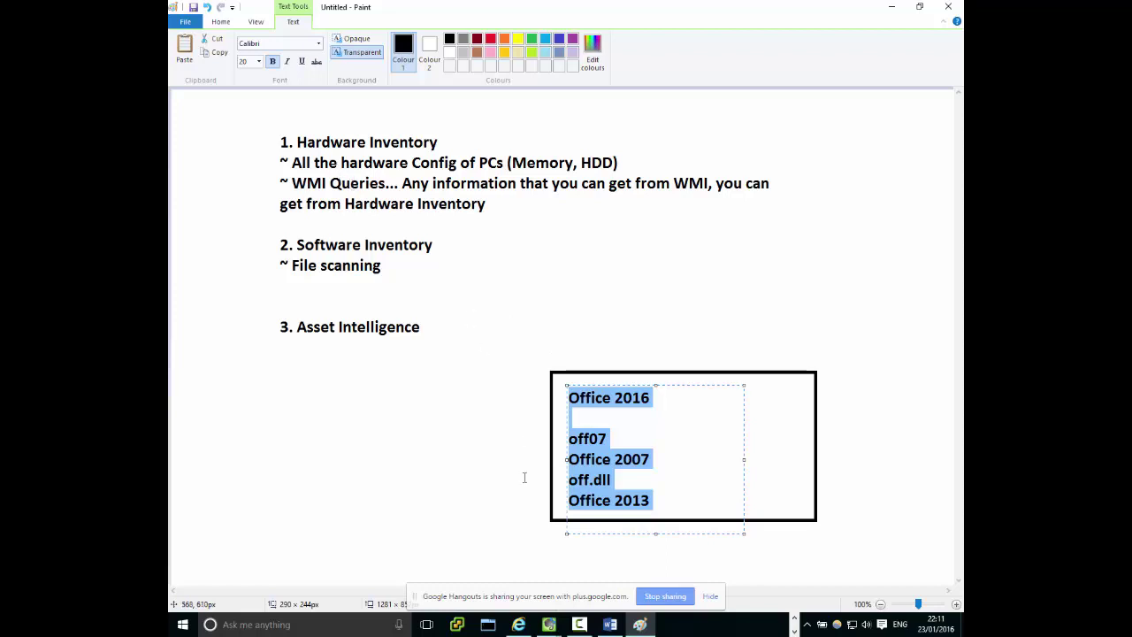
# - Switch back to the wmic.txt product list in Notepad and highlight the identifying number of Secure Download Manager
pyautogui.click(793, 622)
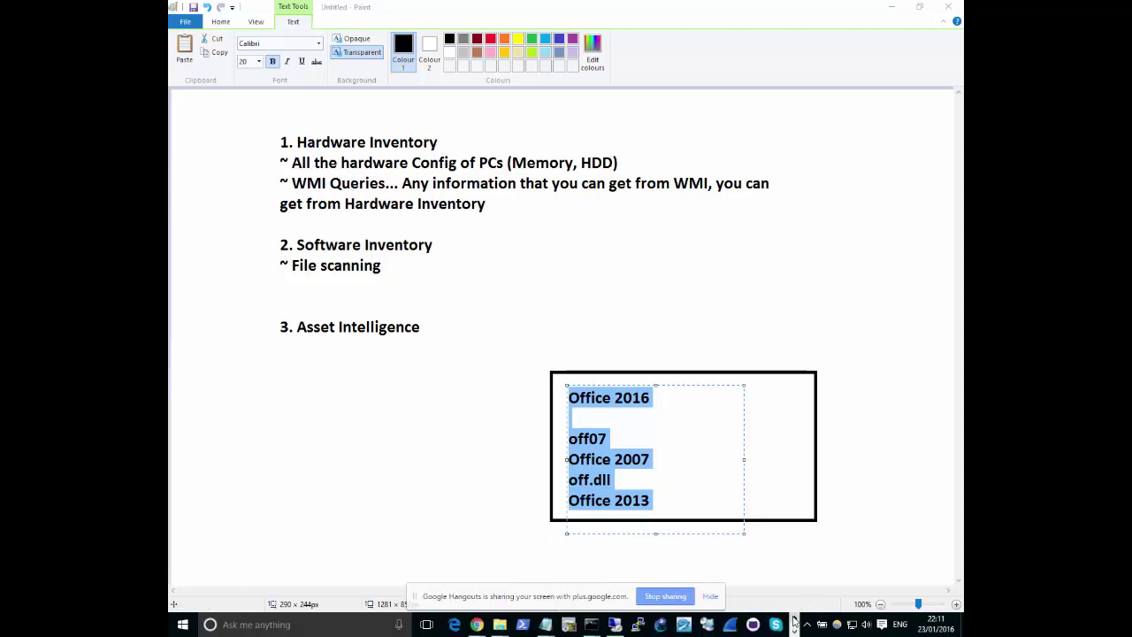
pyautogui.moveTo(592, 626)
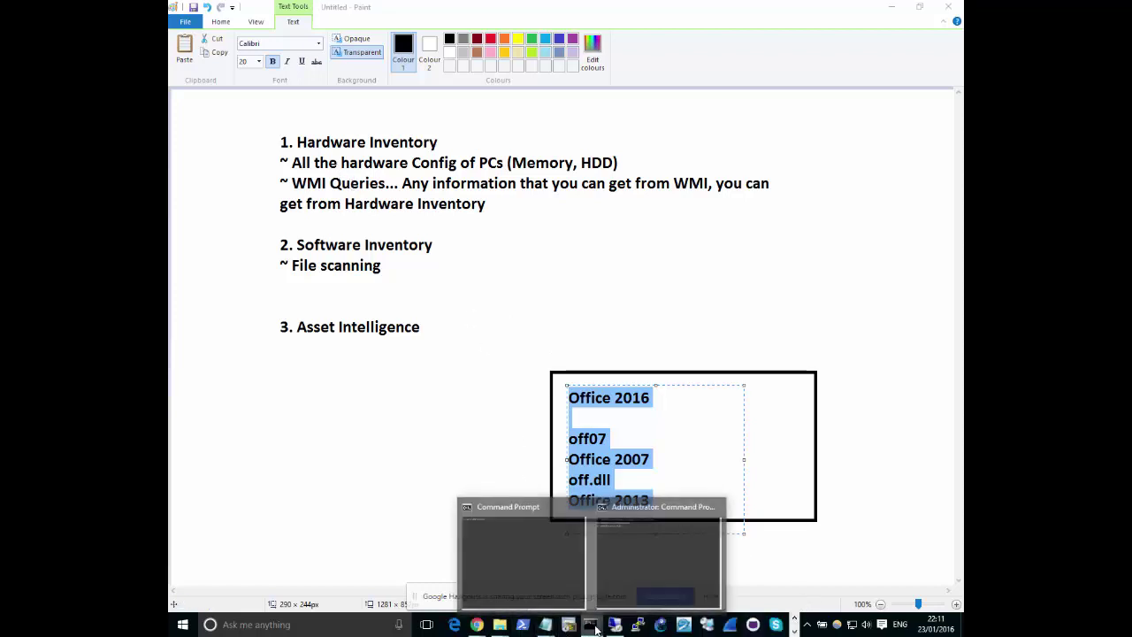
pyautogui.click(635, 533)
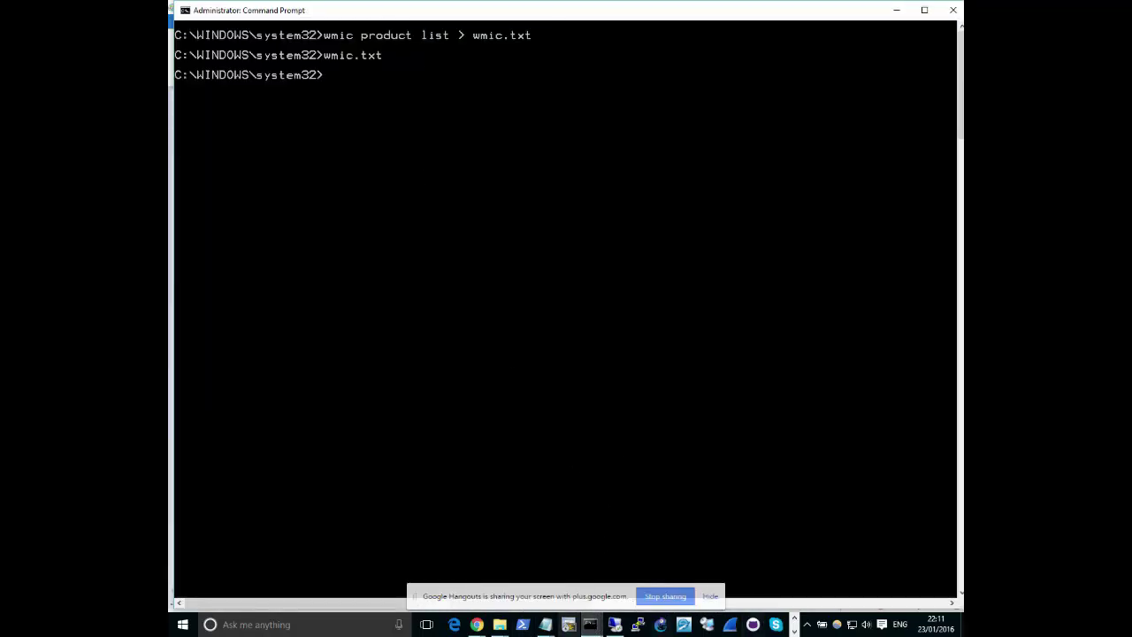
pyautogui.moveTo(544, 624)
pyautogui.click(906, 566)
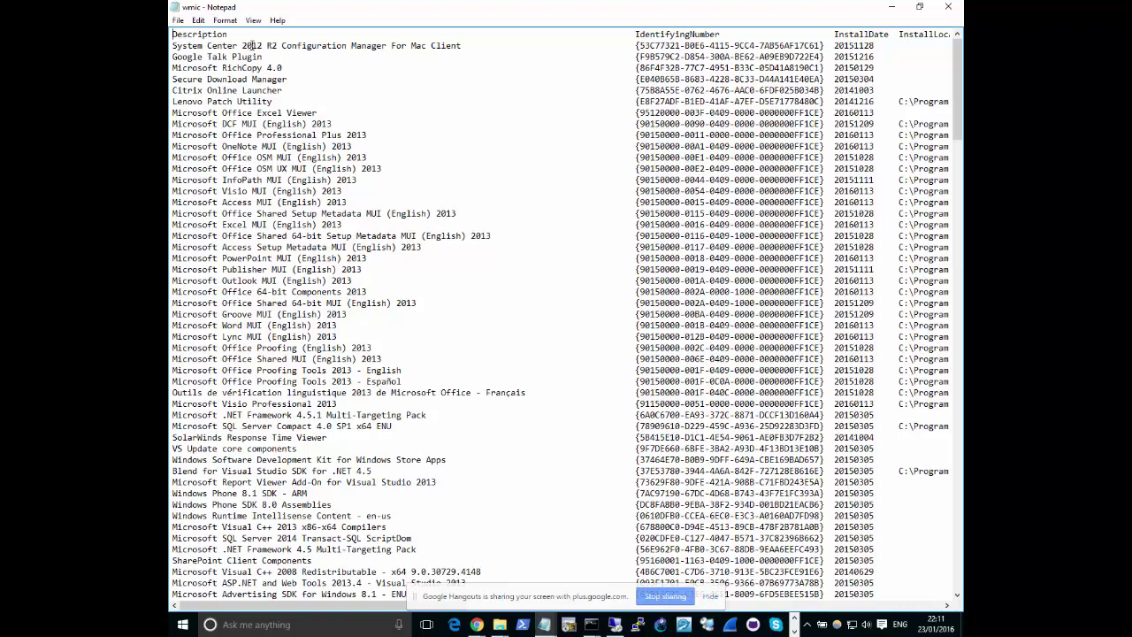
pyautogui.moveTo(218, 44); pyautogui.dragTo(354, 72)
pyautogui.click(376, 90)
pyautogui.moveTo(824, 45); pyautogui.dragTo(637, 78)
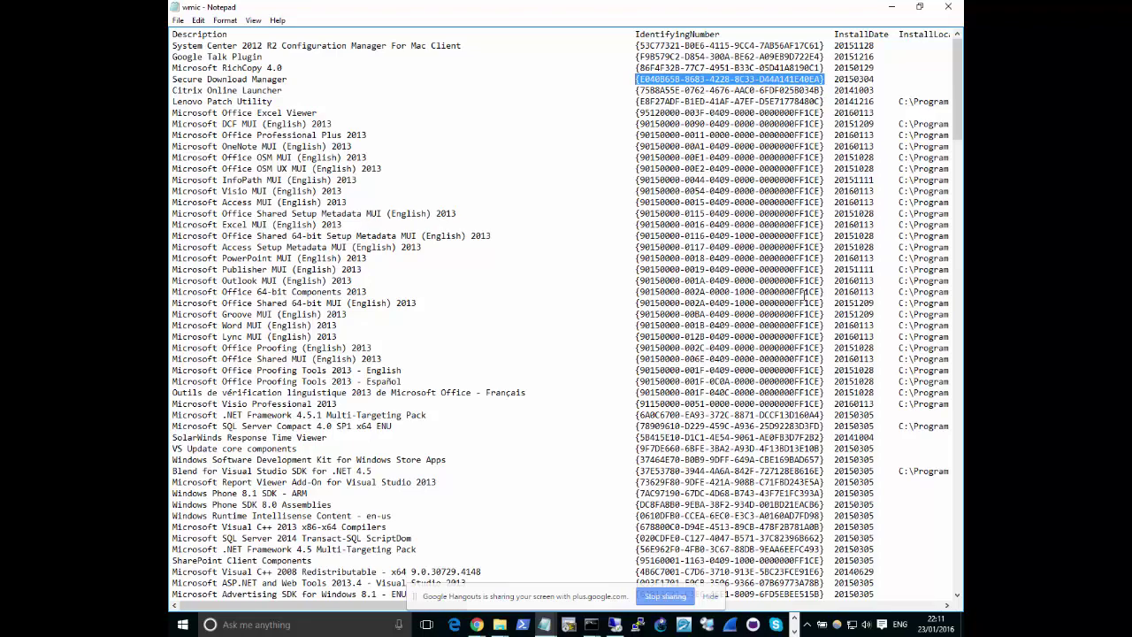
# - Examine further products in the list, including the Visual C++ 2012 x64 Minimum Runtime's identifying number and the package cache, vendor and version columns
pyautogui.scroll(-12, 808, 323)
pyautogui.scroll(-9, 808, 326)
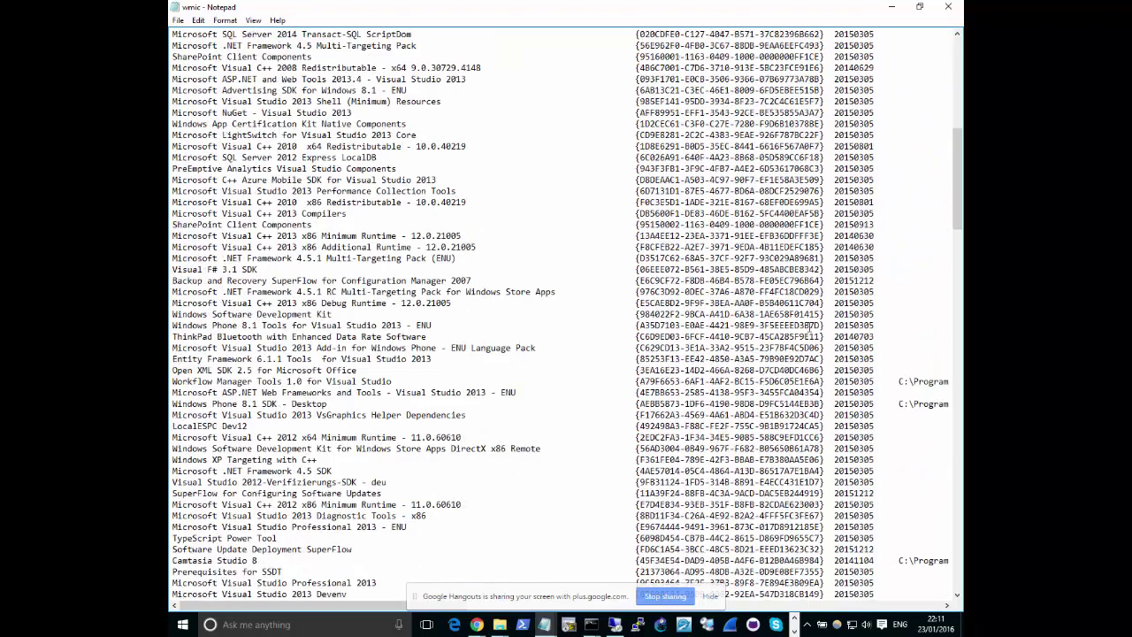
pyautogui.moveTo(824, 236); pyautogui.dragTo(631, 235)
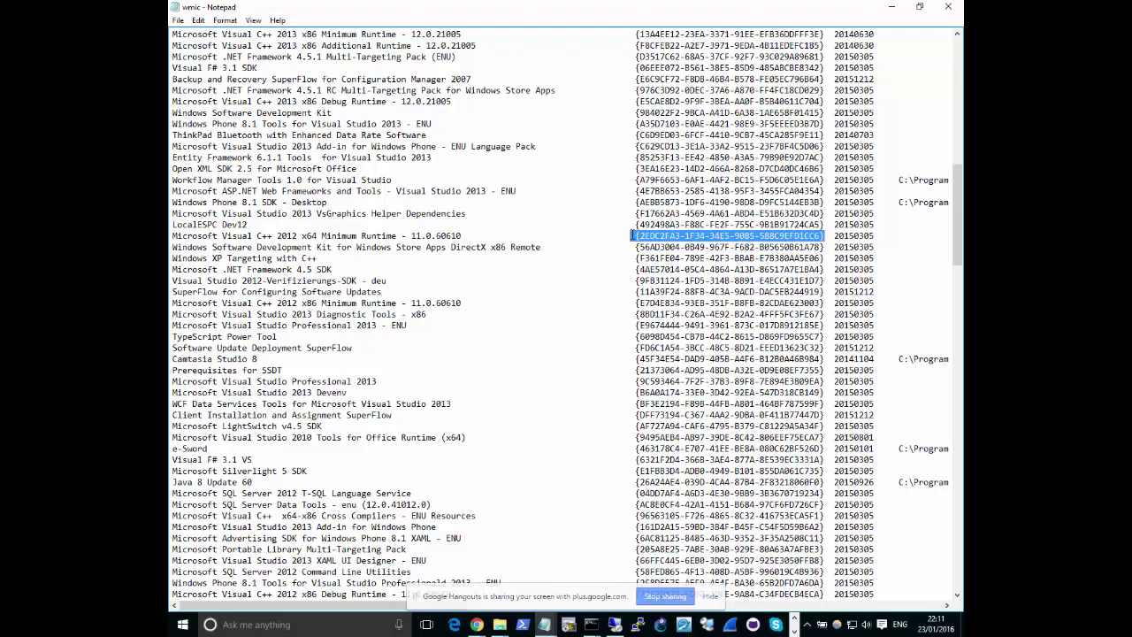
pyautogui.click(449, 235)
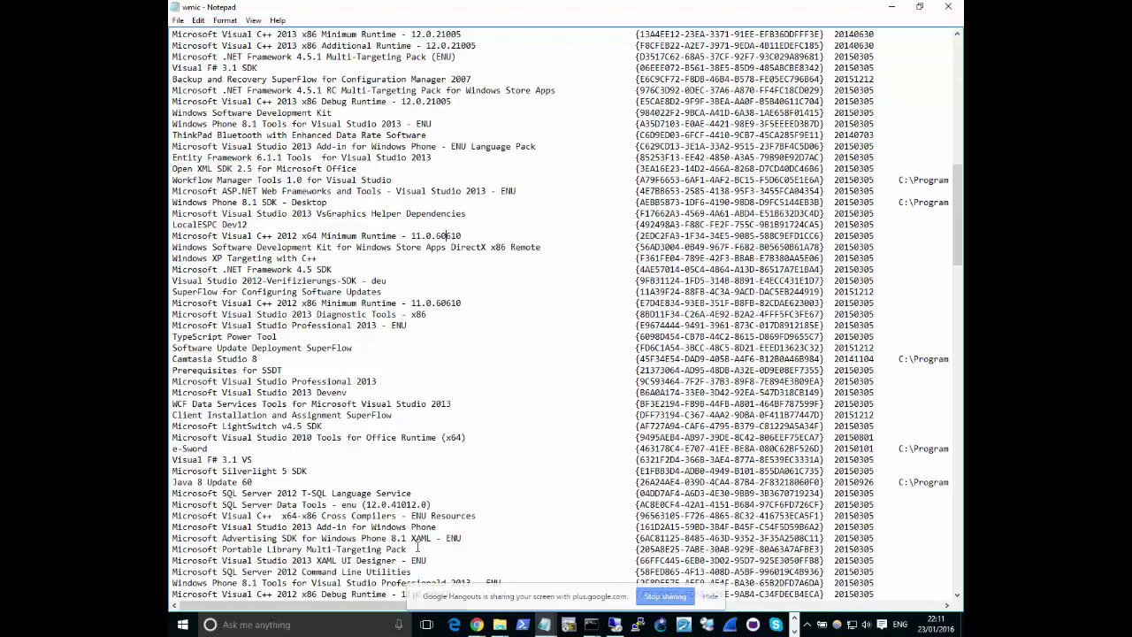
pyautogui.moveTo(407, 605); pyautogui.dragTo(873, 583)
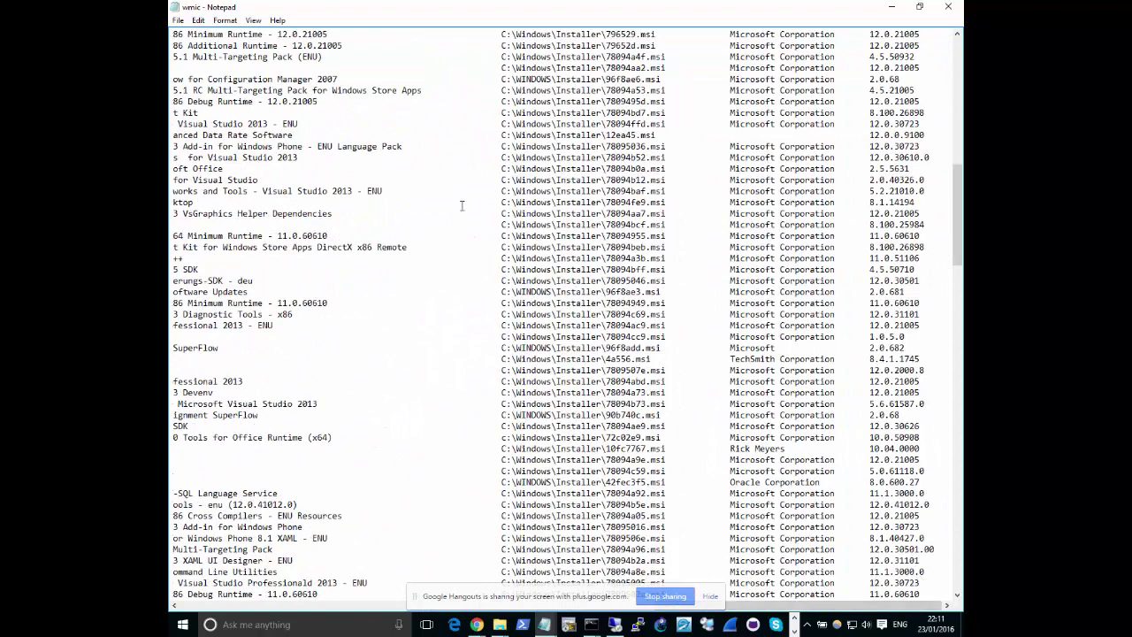
pyautogui.moveTo(386, 192); pyautogui.dragTo(170, 5)
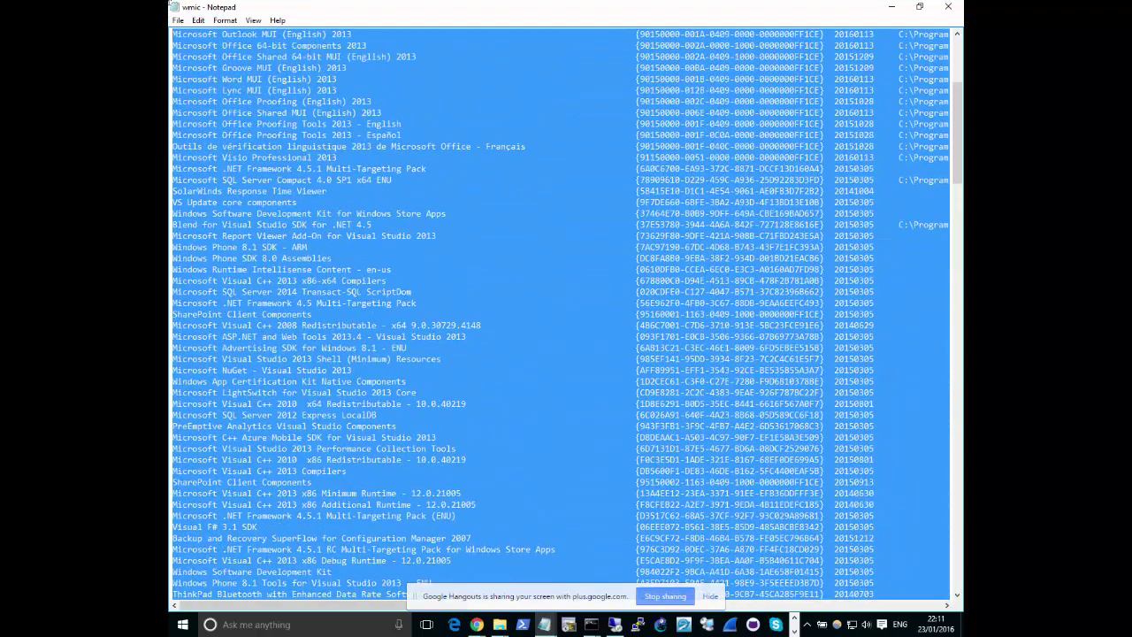
pyautogui.click(241, 97)
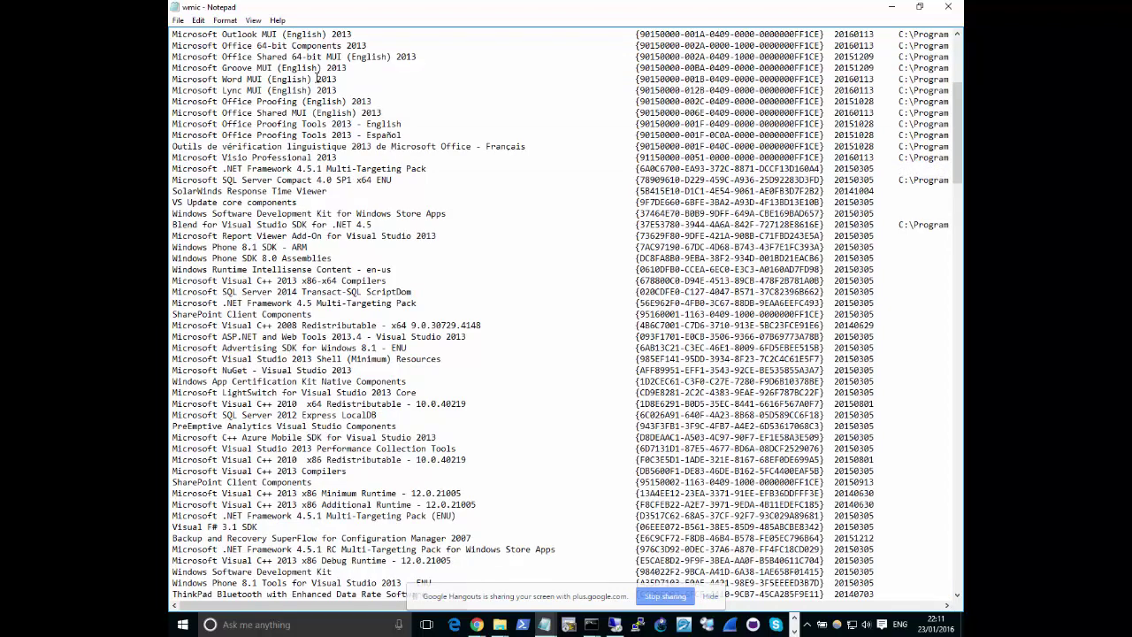
# - Look over the further columns of the wmic.txt product list and return to the beginning of the list
pyautogui.click(351, 98)
pyautogui.moveTo(351, 605); pyautogui.dragTo(592, 322)
pyautogui.moveTo(952, 128); pyautogui.dragTo(942, 78)
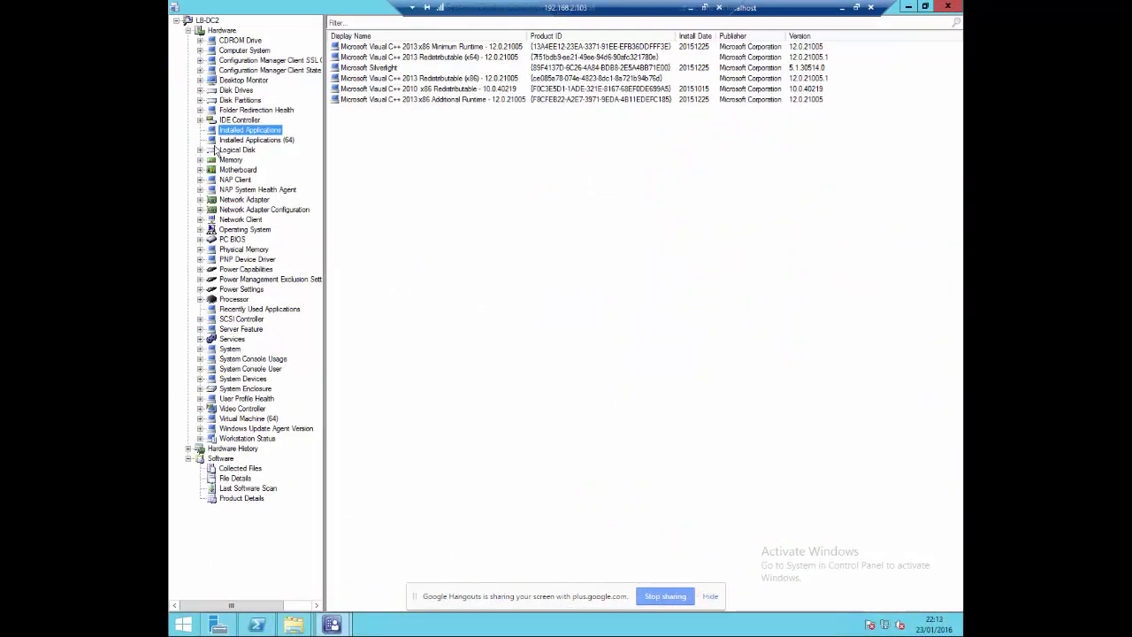
# - Switch to Resource Explorer and go through the Installed Applications entries one by one, examining their product IDs
pyautogui.click(575, 48)
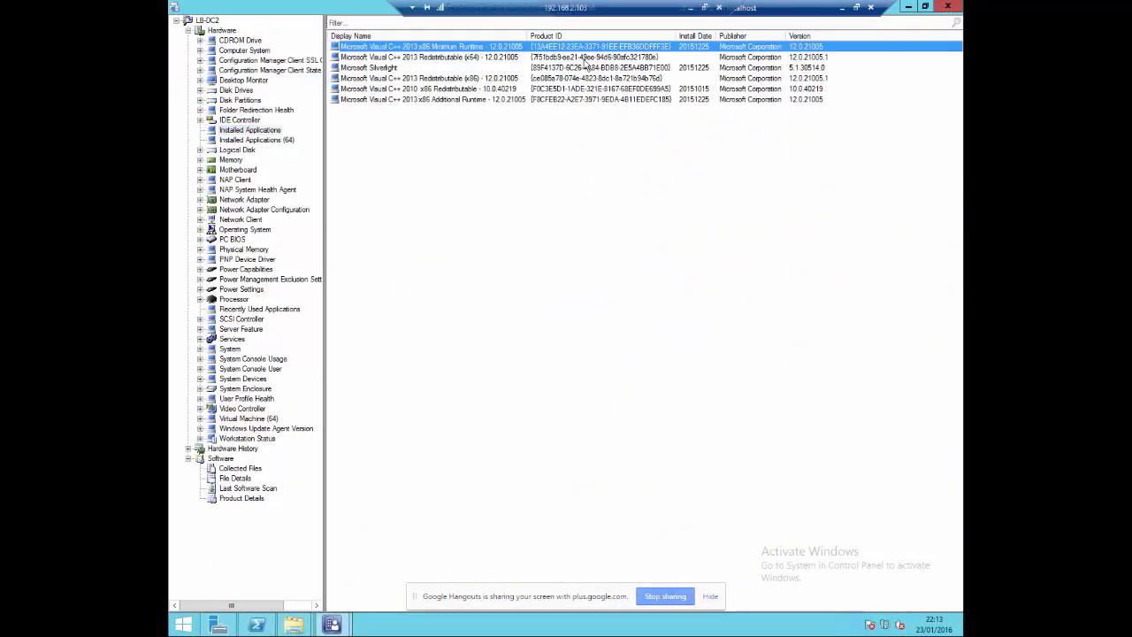
pyautogui.press('Down')
pyautogui.press('Down')
pyautogui.press('Down')
pyautogui.press('Down')
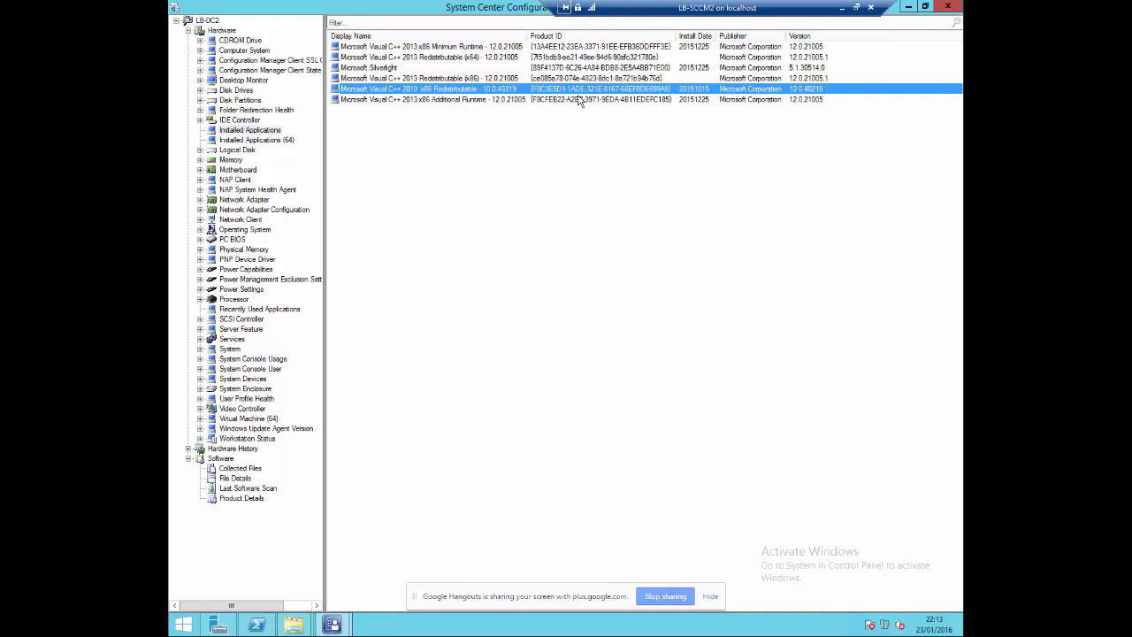
pyautogui.press('Down')
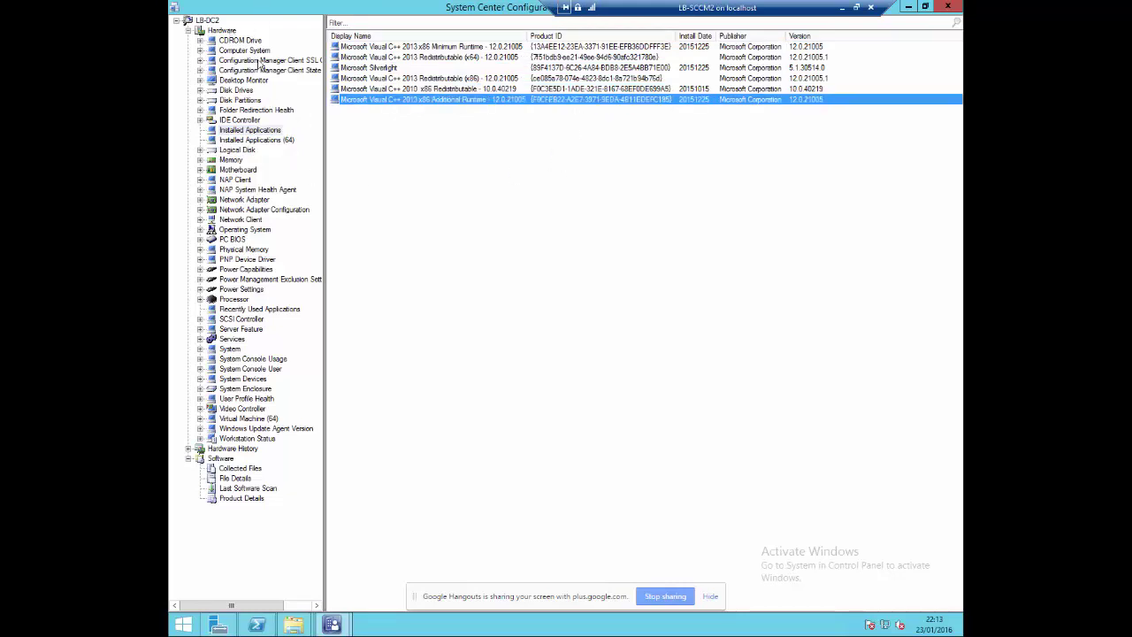
# - Show Installed Applications (64) and highlight the product IDs of Configuration Manager Client and Visual C++ 2010 x64 Redistributable
pyautogui.click(255, 141)
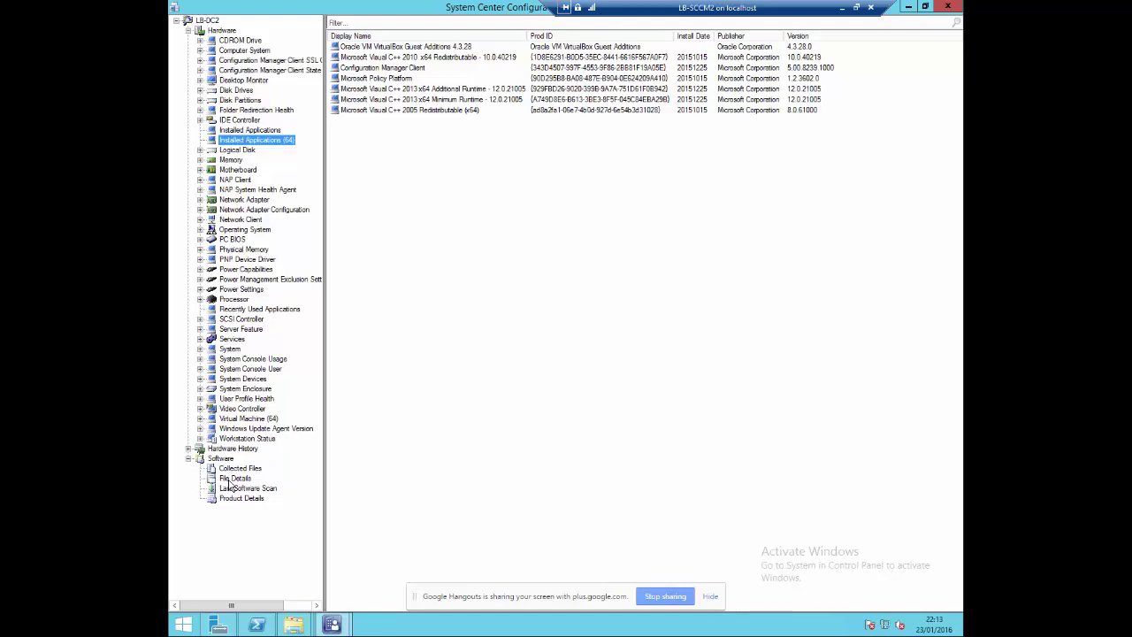
pyautogui.moveTo(340, 8)
pyautogui.click(584, 69)
pyautogui.click(582, 58)
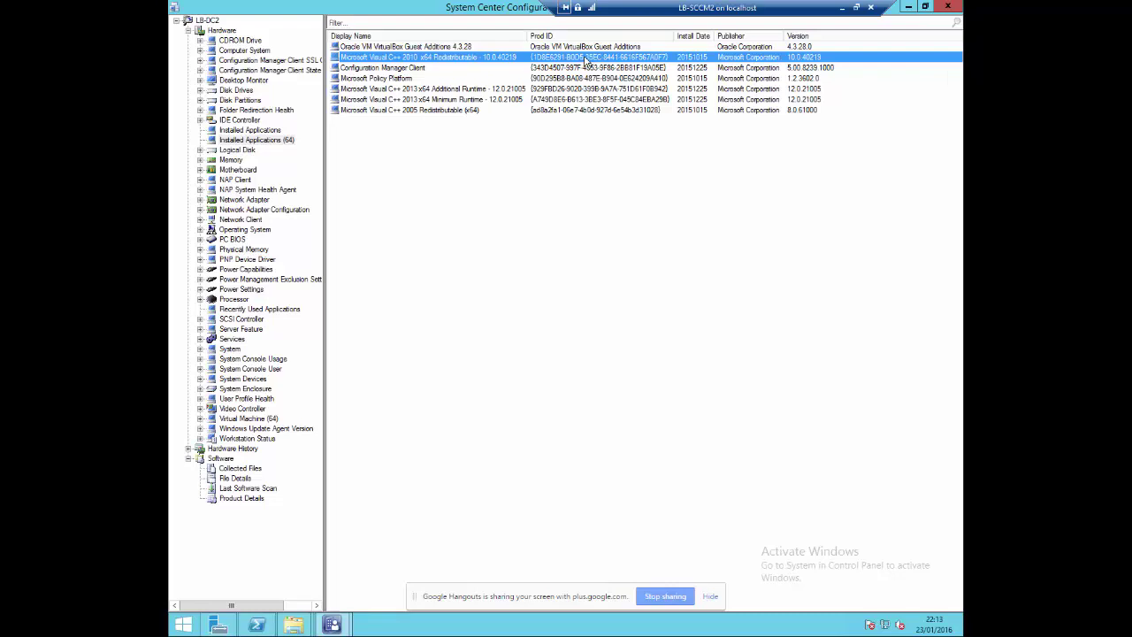
# - Write the uninstall command "msiexec /x" at the PowerShell prompt without running it, and minimize the window
pyautogui.click(271, 627)
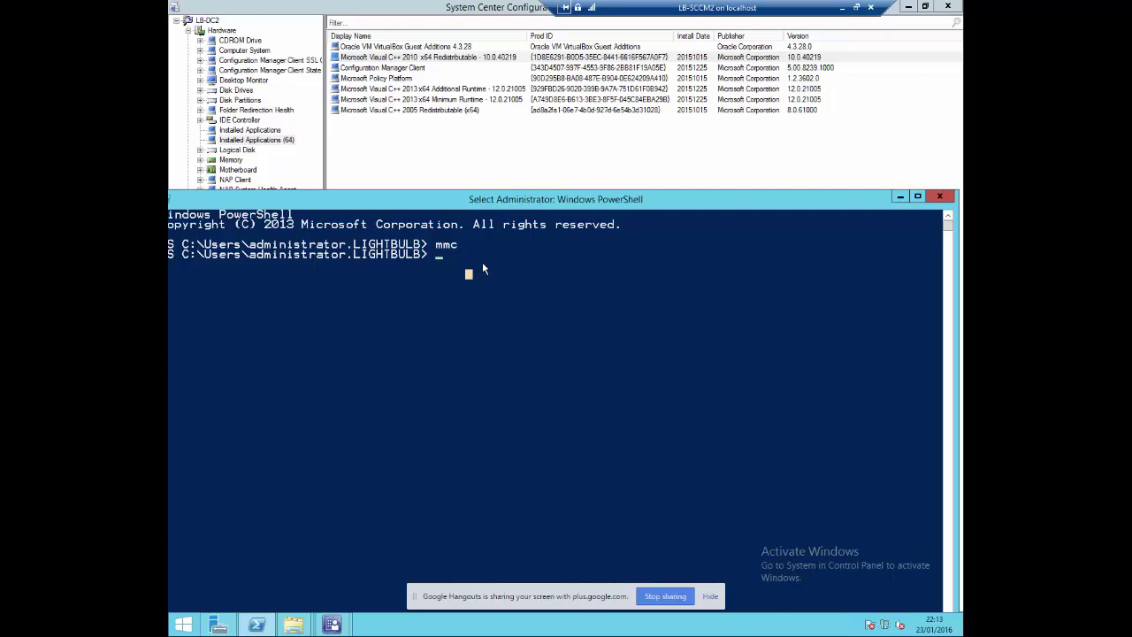
pyautogui.write('msiexe')
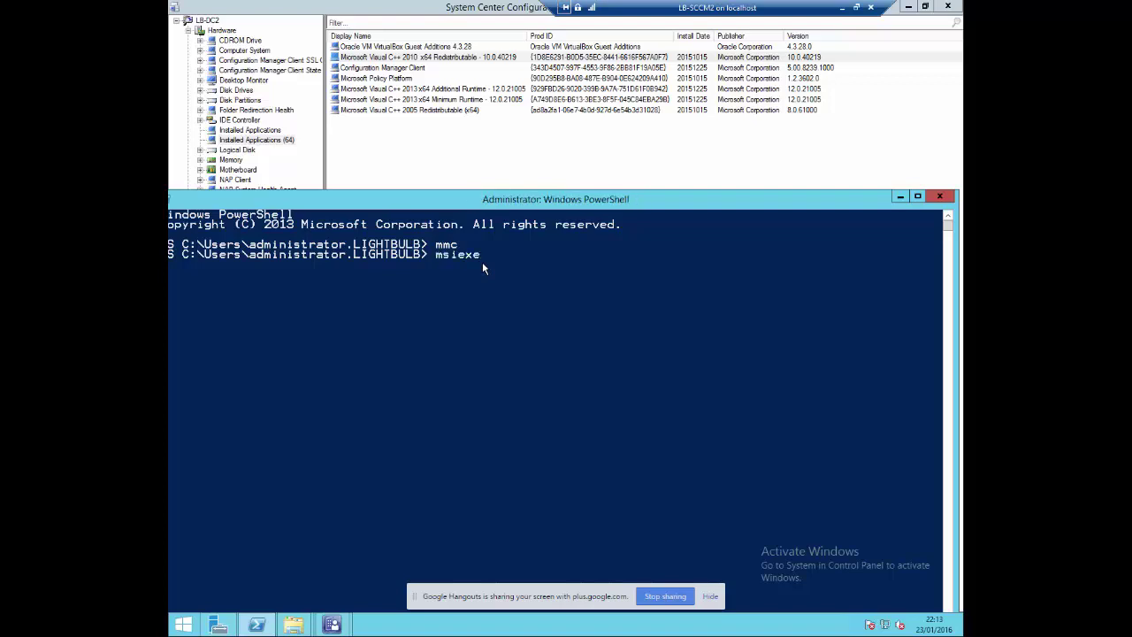
pyautogui.write('c /x')
pyautogui.click(899, 196)
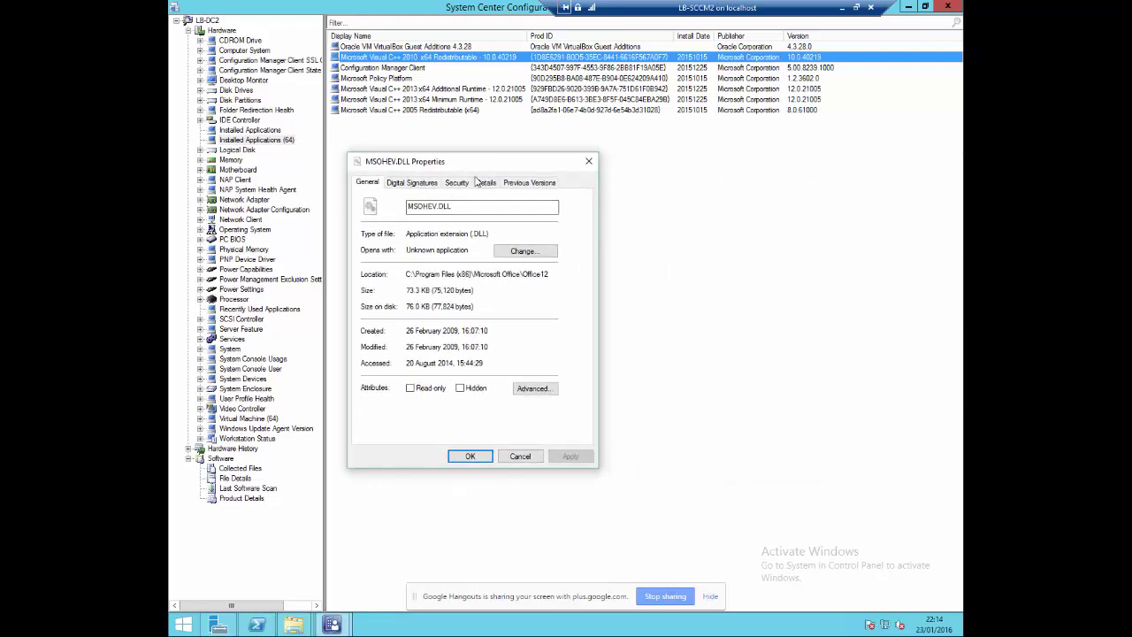
# - View the detailed properties of MSOHEV.DLL, close them, and minimize the remote session to reach the Office12 folder
pyautogui.click(480, 182)
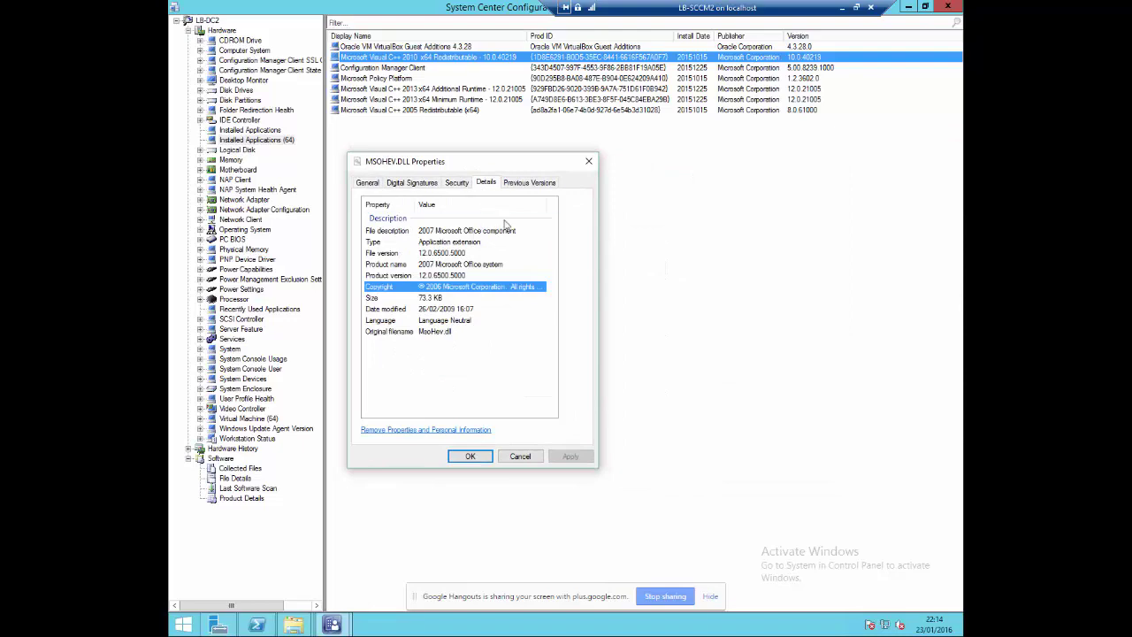
pyautogui.click(588, 160)
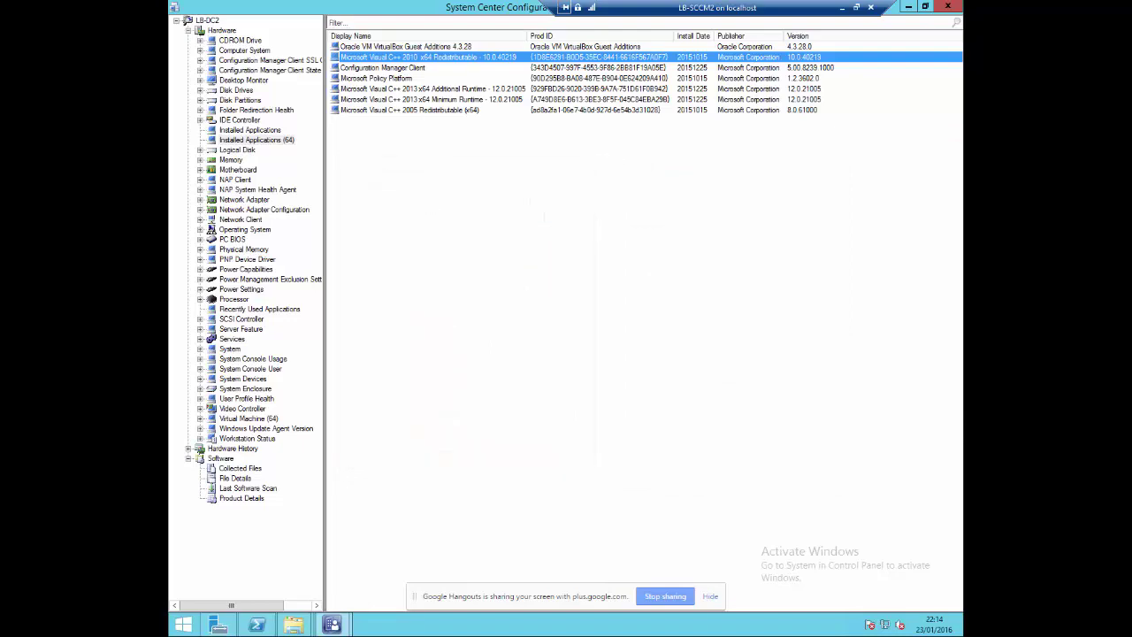
pyautogui.click(841, 7)
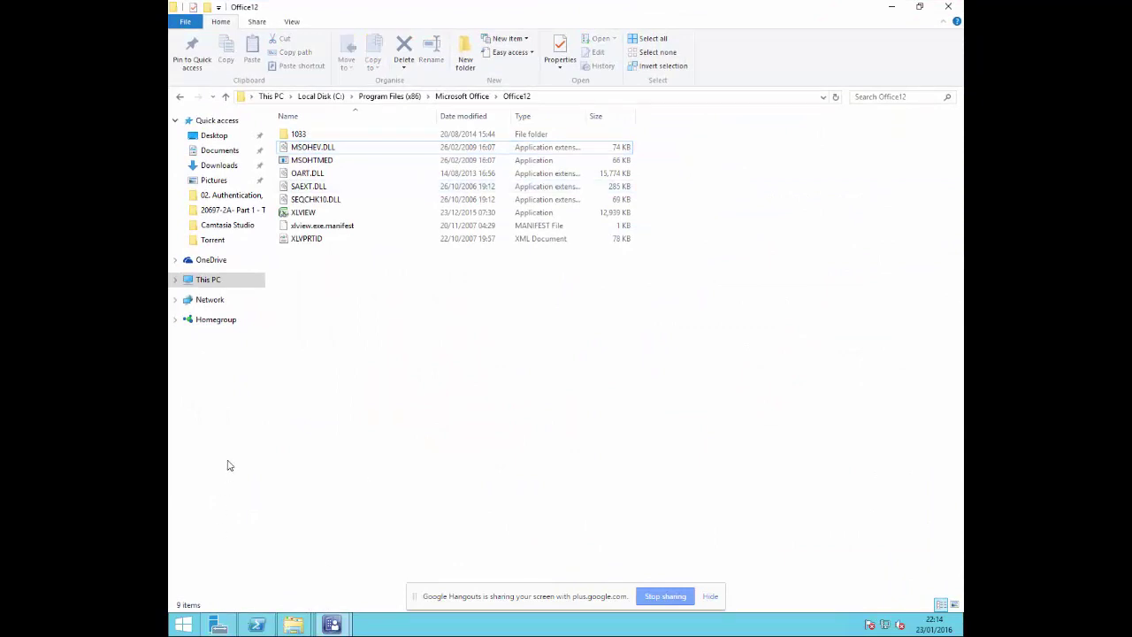
# - Reopen the Office12 folder from Microsoft Office and display the detailed properties of MSOHEV.DLL
pyautogui.click(462, 96)
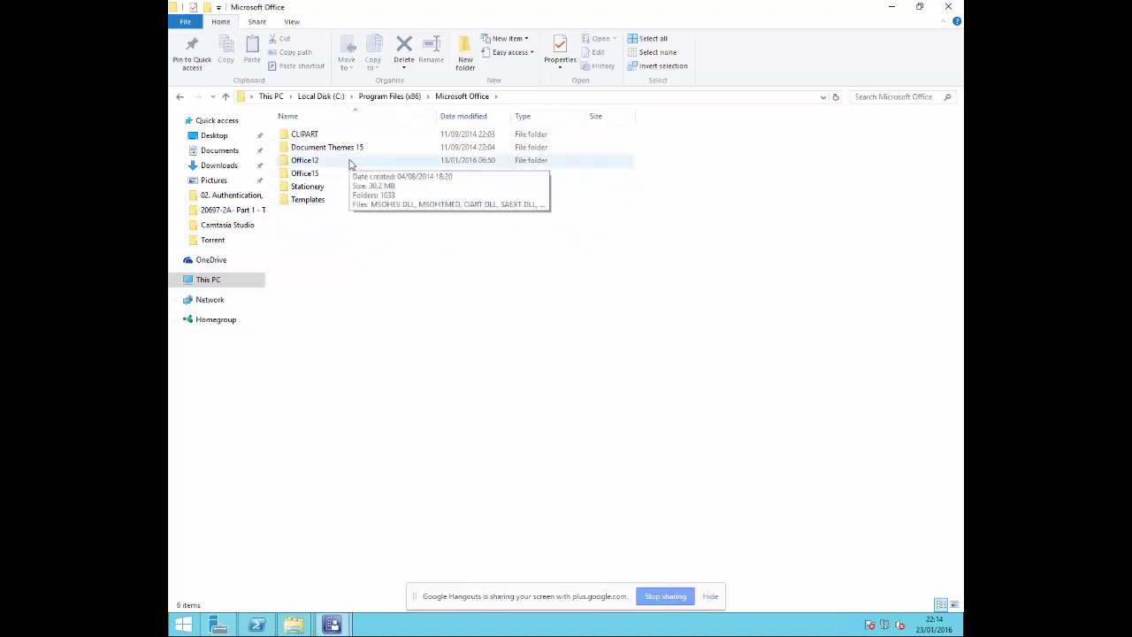
pyautogui.doubleClick(349, 162)
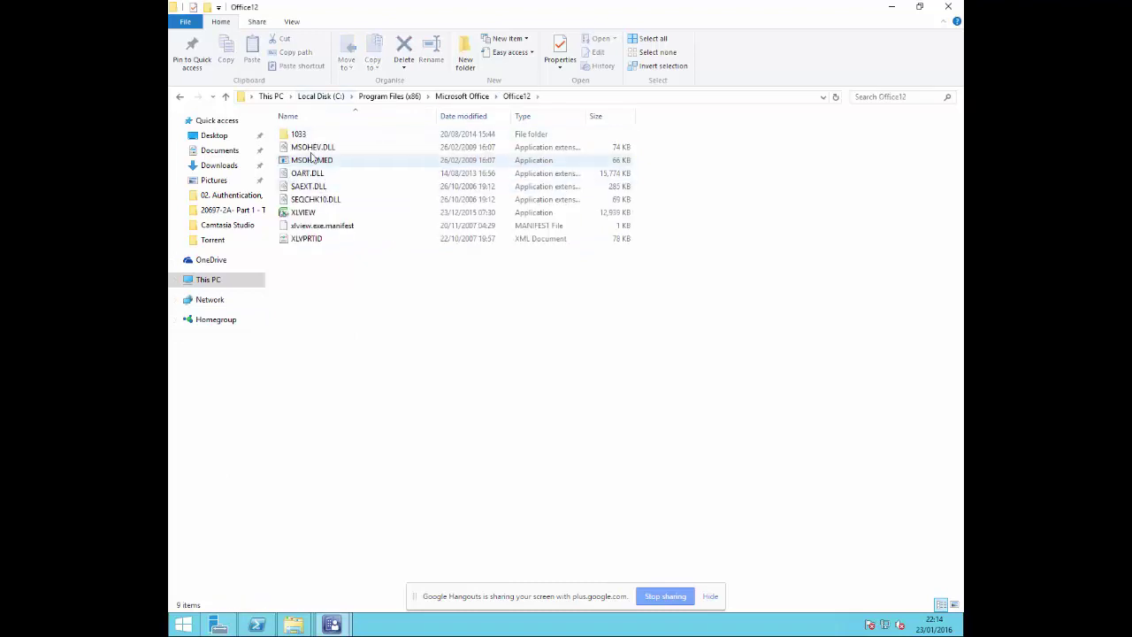
pyautogui.click(308, 149)
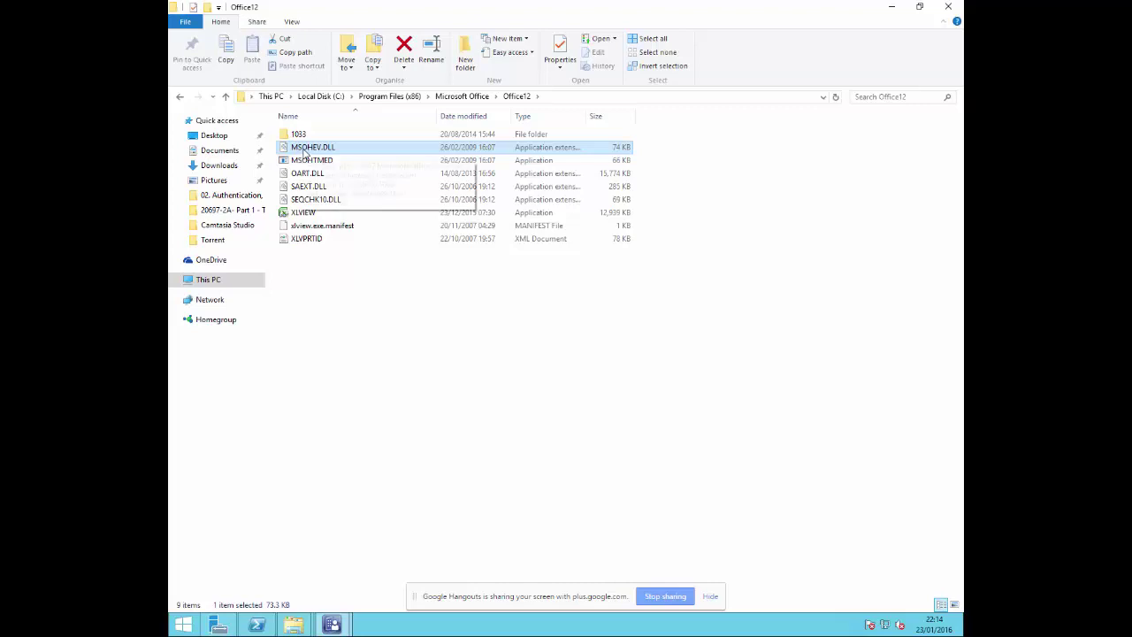
pyautogui.rightClick(321, 152)
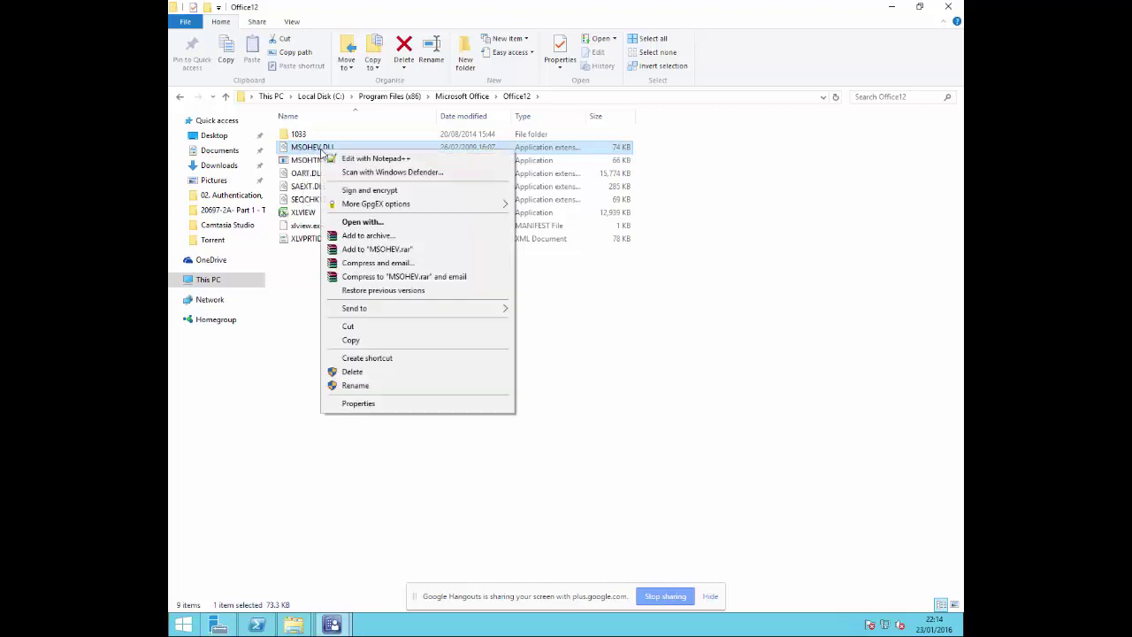
pyautogui.click(392, 404)
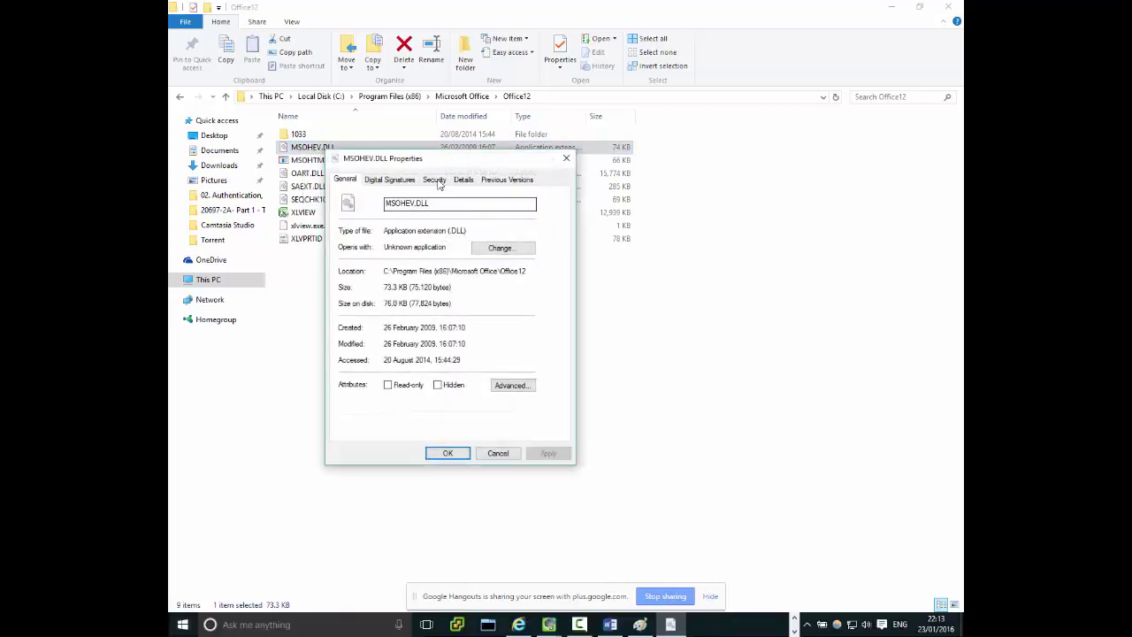
pyautogui.click(463, 178)
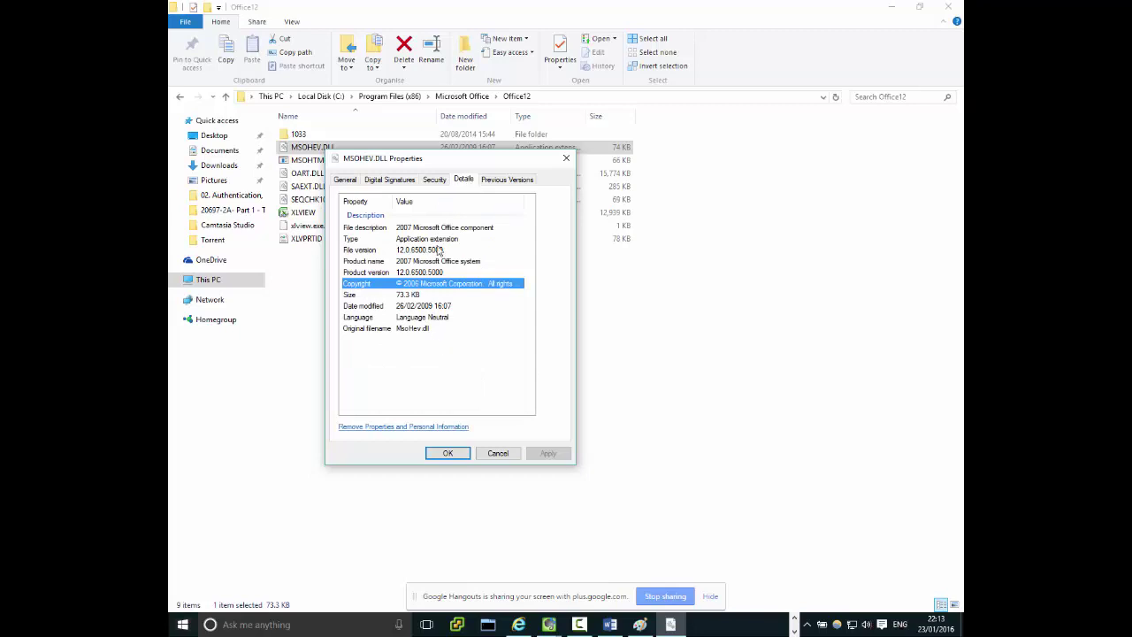
# - Highlight the file description and copyright of MSOHEV.DLL, move the properties dialog off the file list, and close it
pyautogui.click(408, 229)
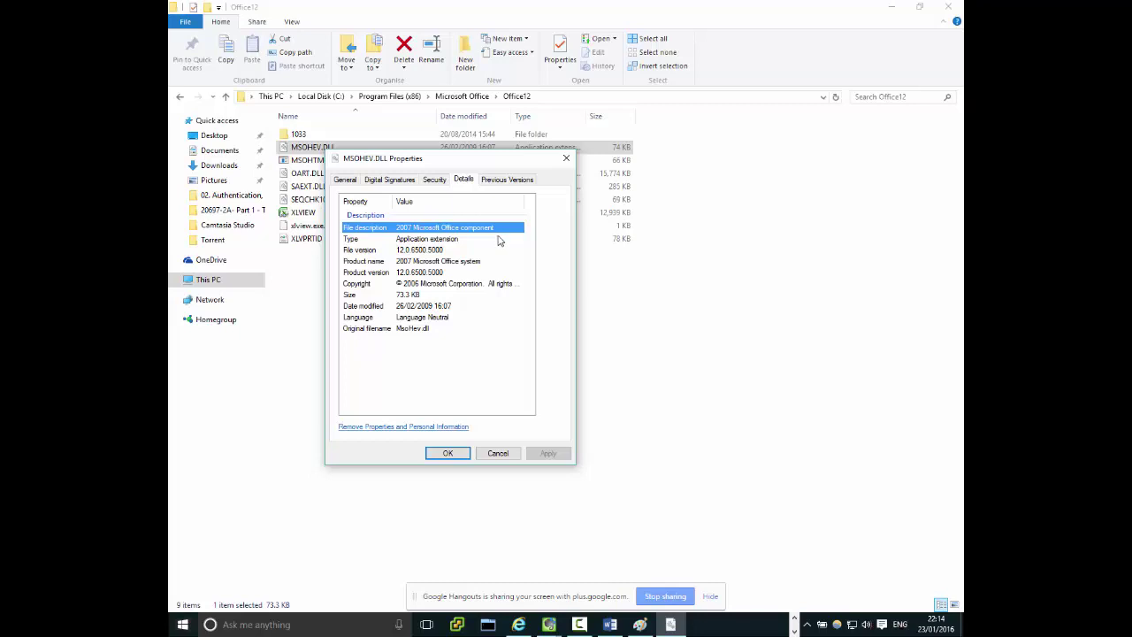
pyautogui.click(433, 288)
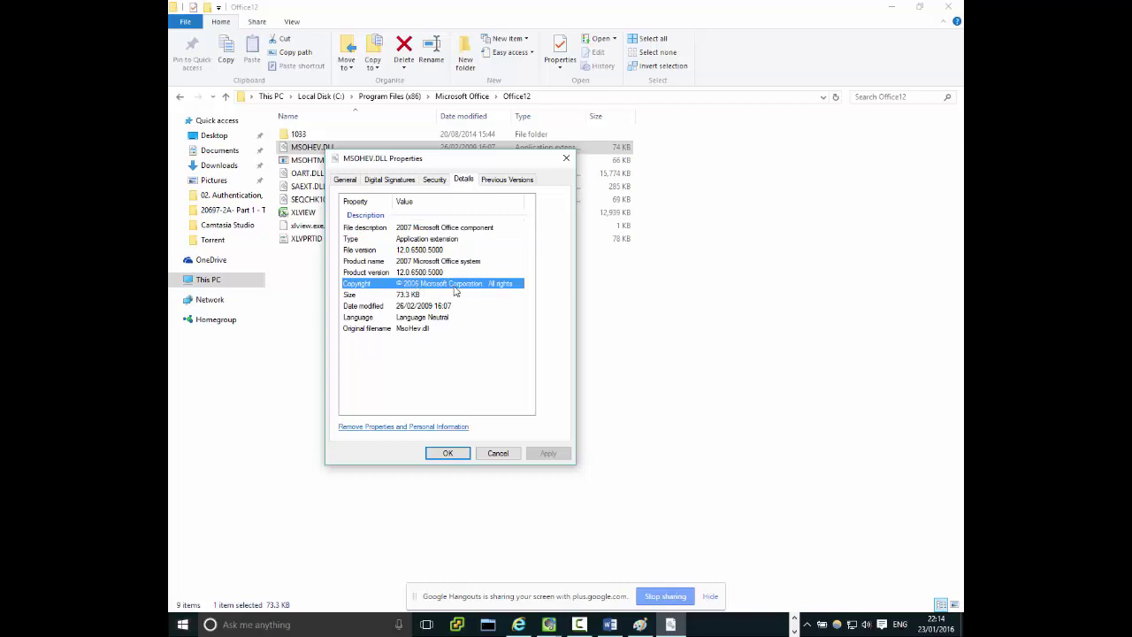
pyautogui.click(423, 230)
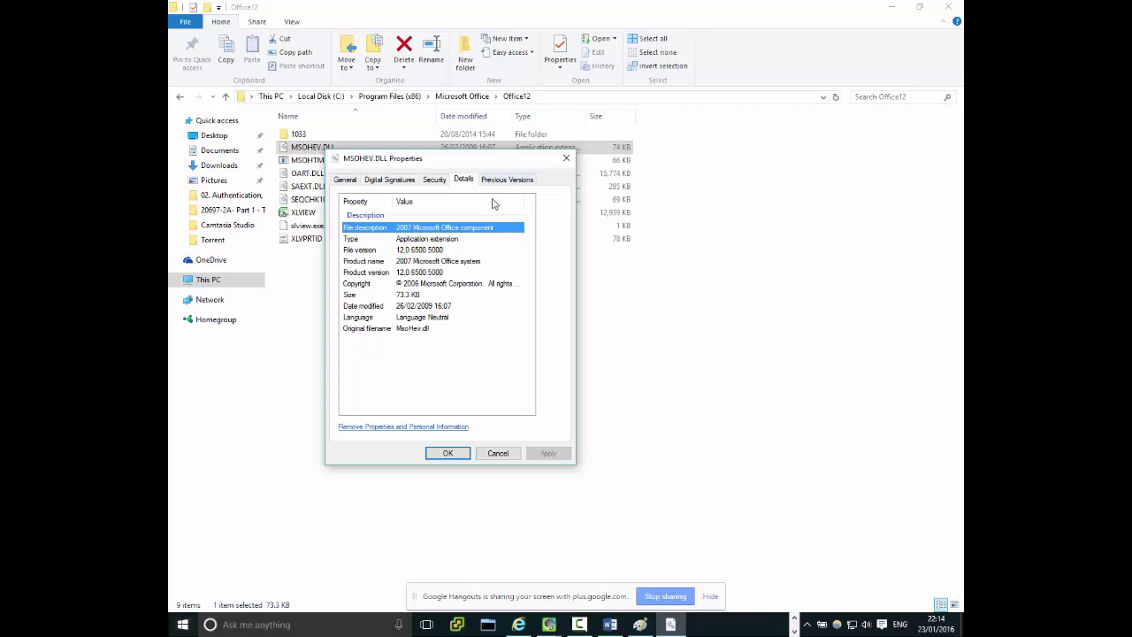
pyautogui.moveTo(453, 164); pyautogui.dragTo(506, 231)
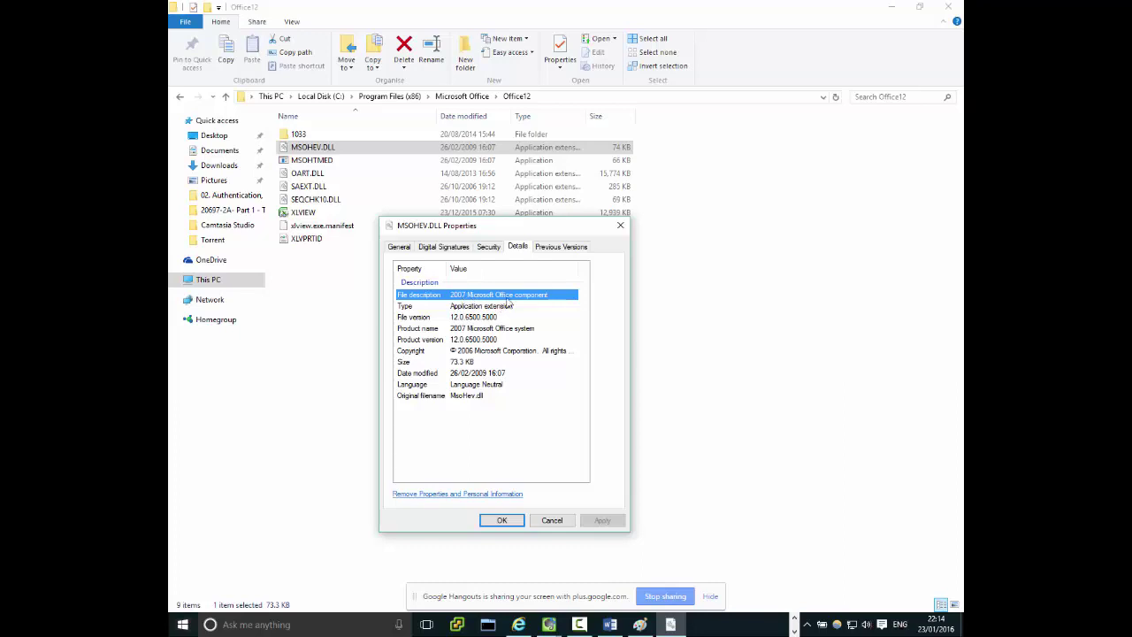
pyautogui.click(621, 227)
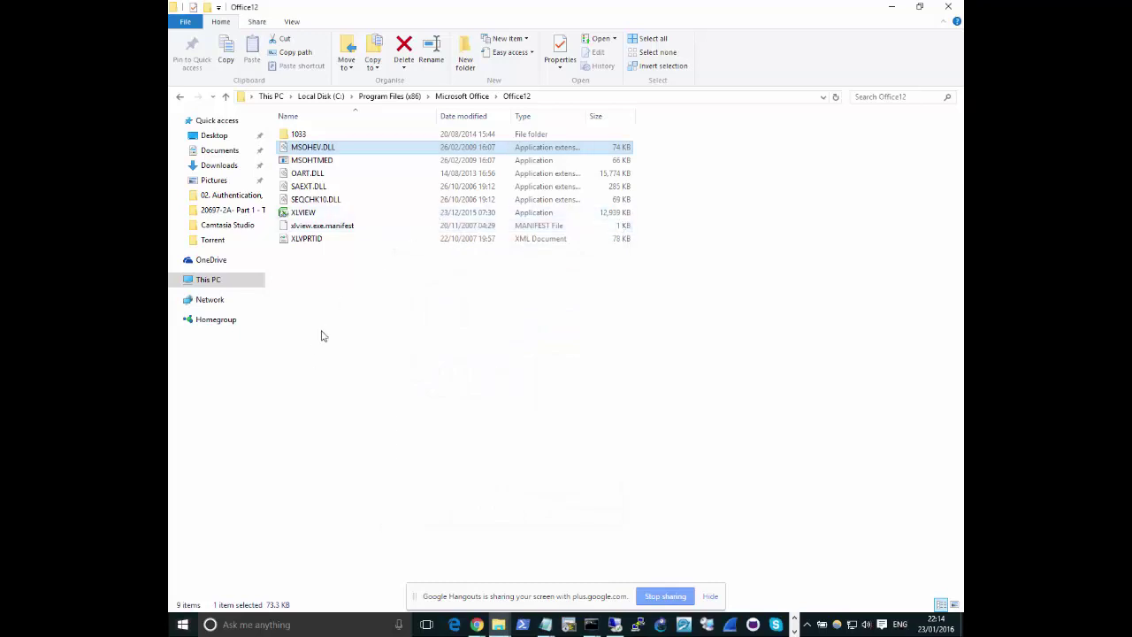
# - Open the Office15 folder and inspect the file description in the detailed properties of AUDIOSEARCHLTS.DLL
pyautogui.click(463, 96)
pyautogui.doubleClick(328, 172)
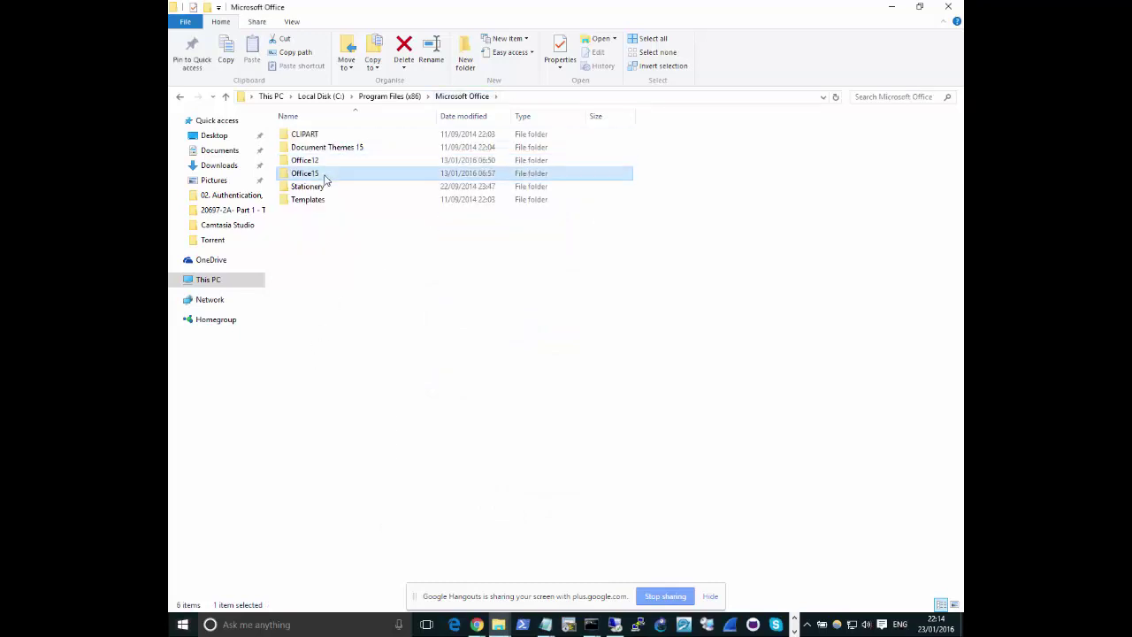
pyautogui.scroll(-2, 318, 469)
pyautogui.scroll(-7, 323, 462)
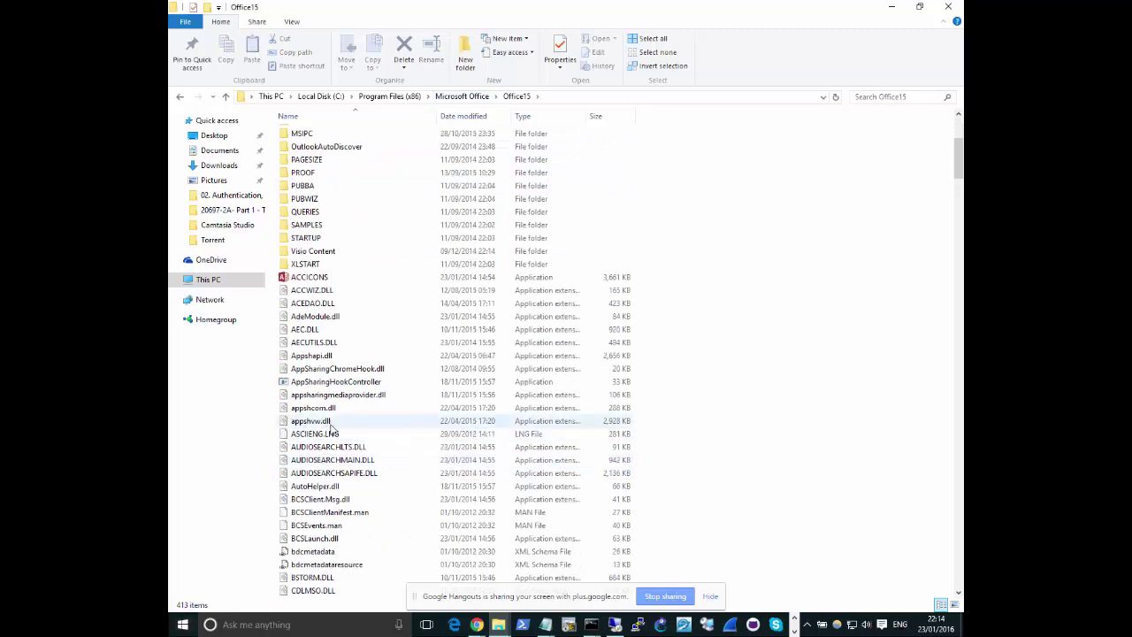
pyautogui.rightClick(347, 291)
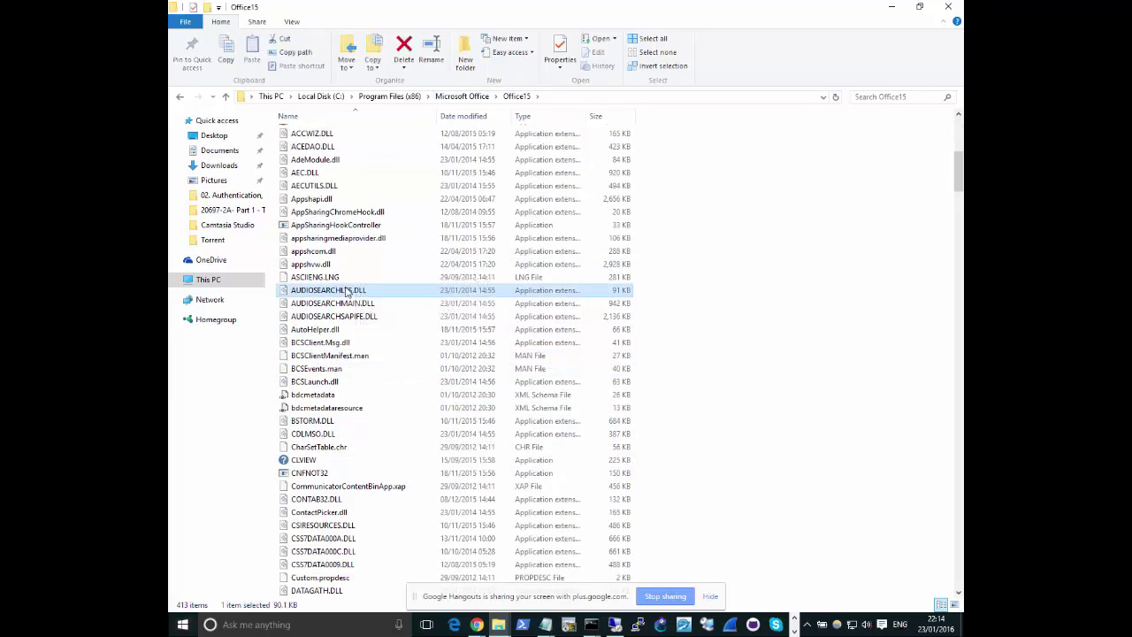
pyautogui.click(389, 542)
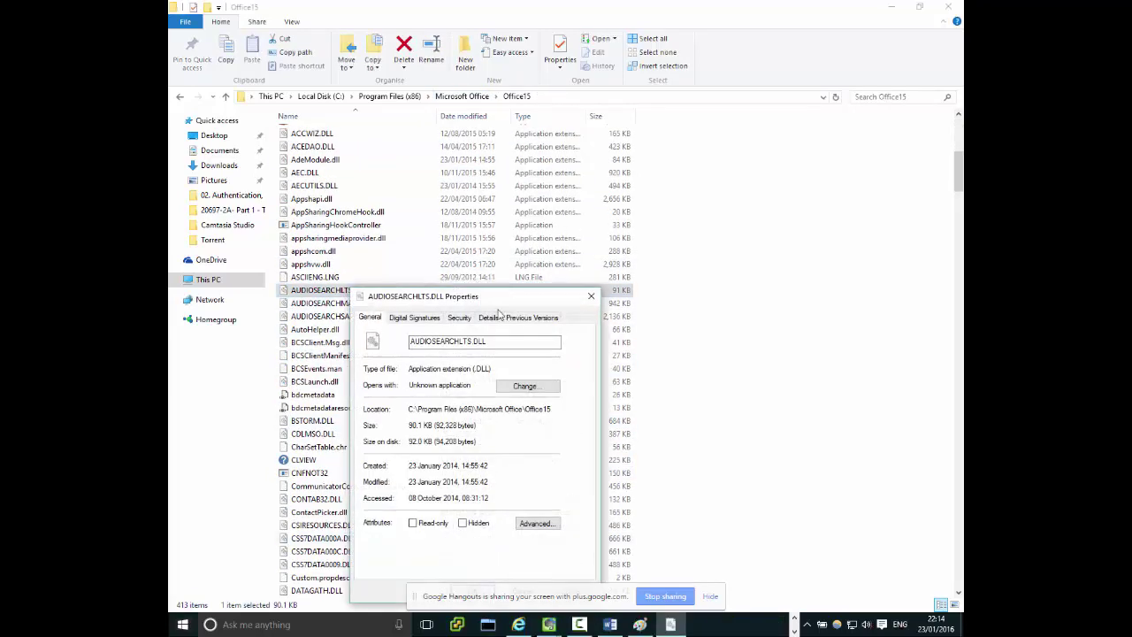
pyautogui.click(488, 317)
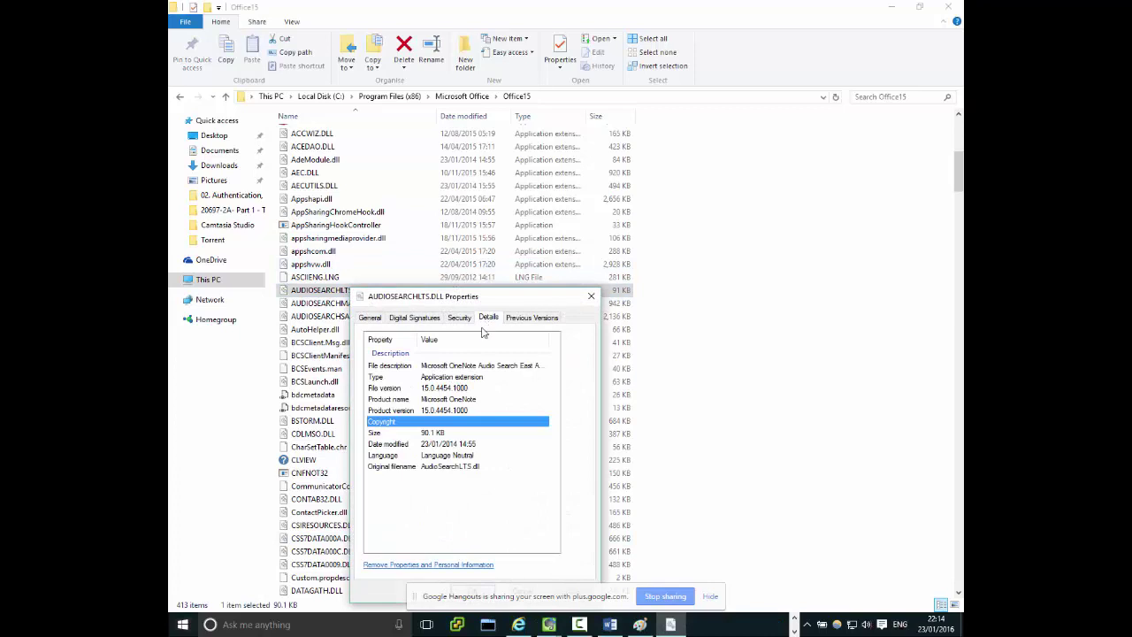
pyautogui.click(489, 366)
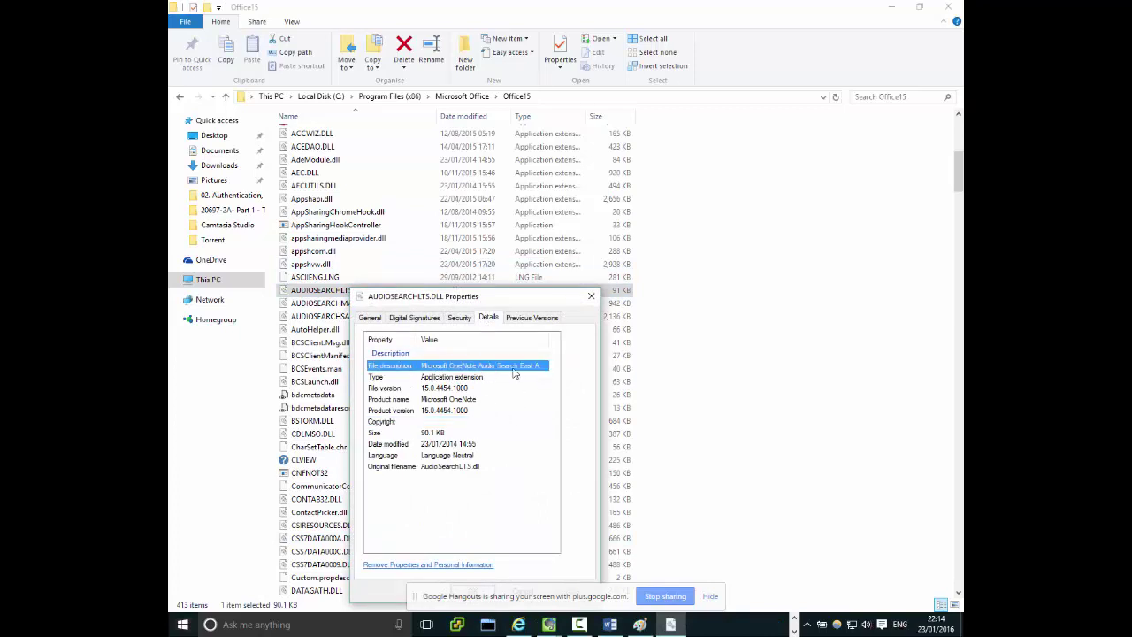
pyautogui.click(589, 294)
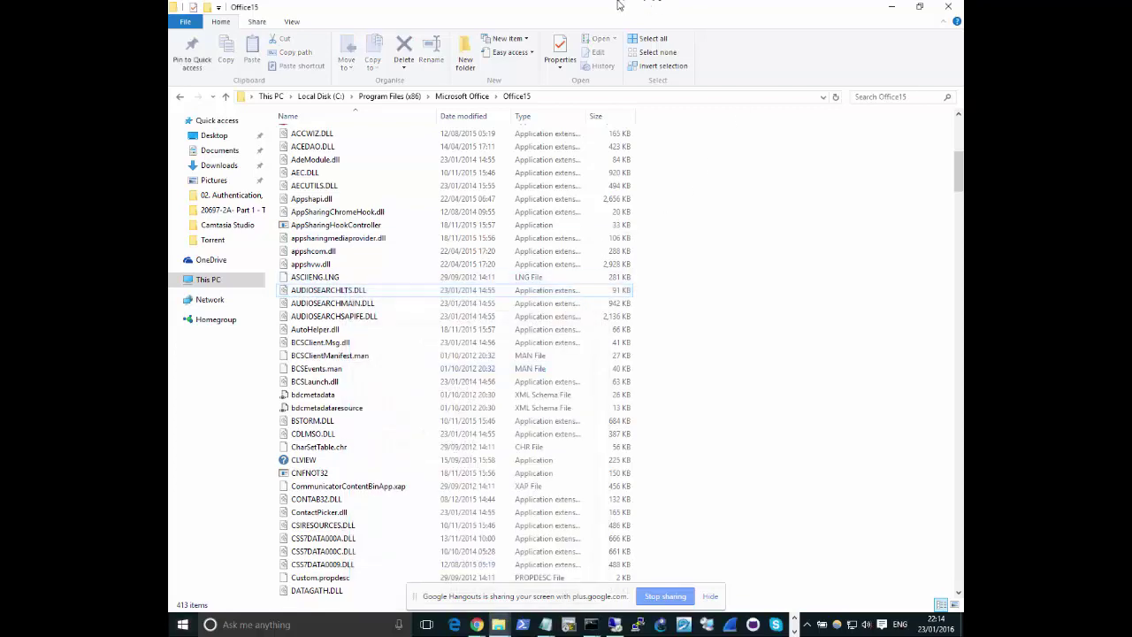
# - Minimize the open File Explorer and Notepad windows, switch to the Paint inventory notes, and deselect the Office text
pyautogui.click(891, 6)
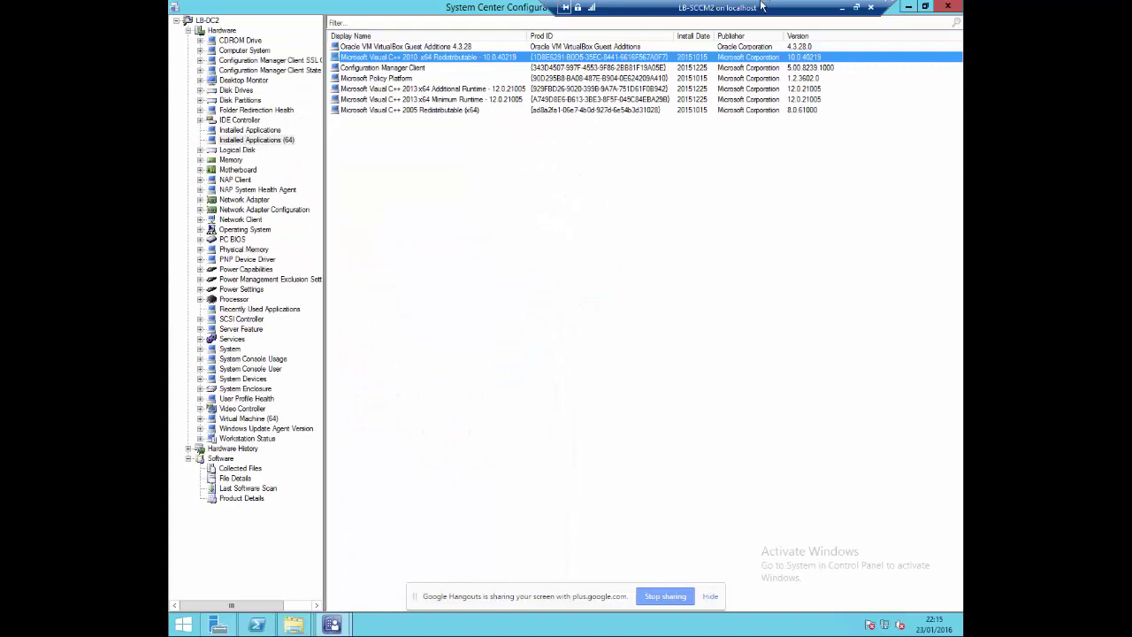
pyautogui.hotkey('alt', 'Tab')
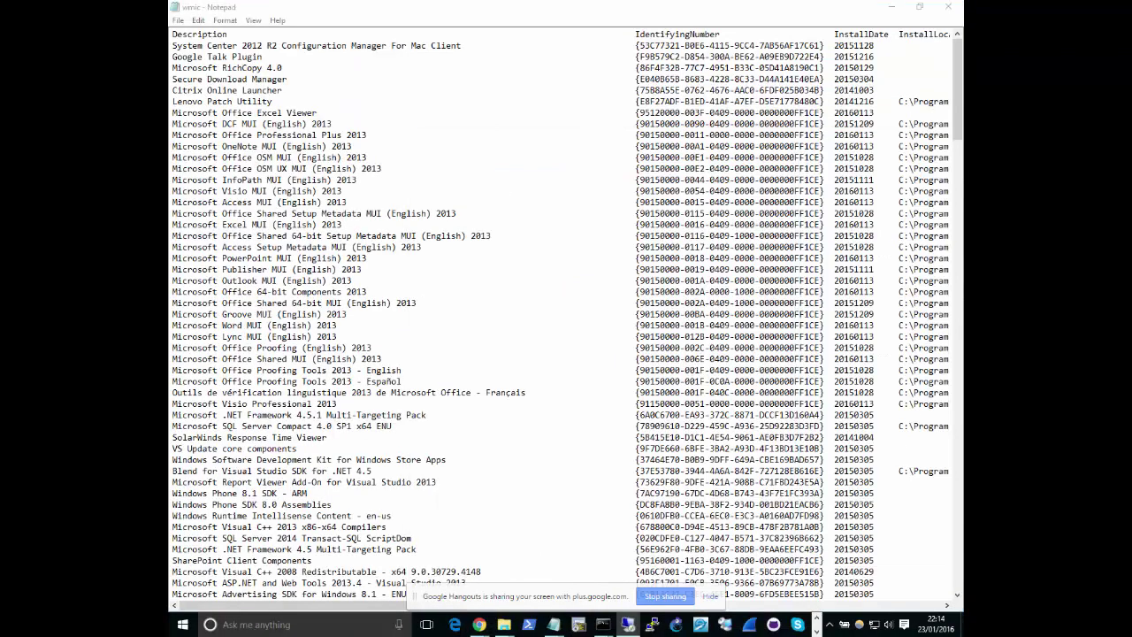
pyautogui.click(893, 6)
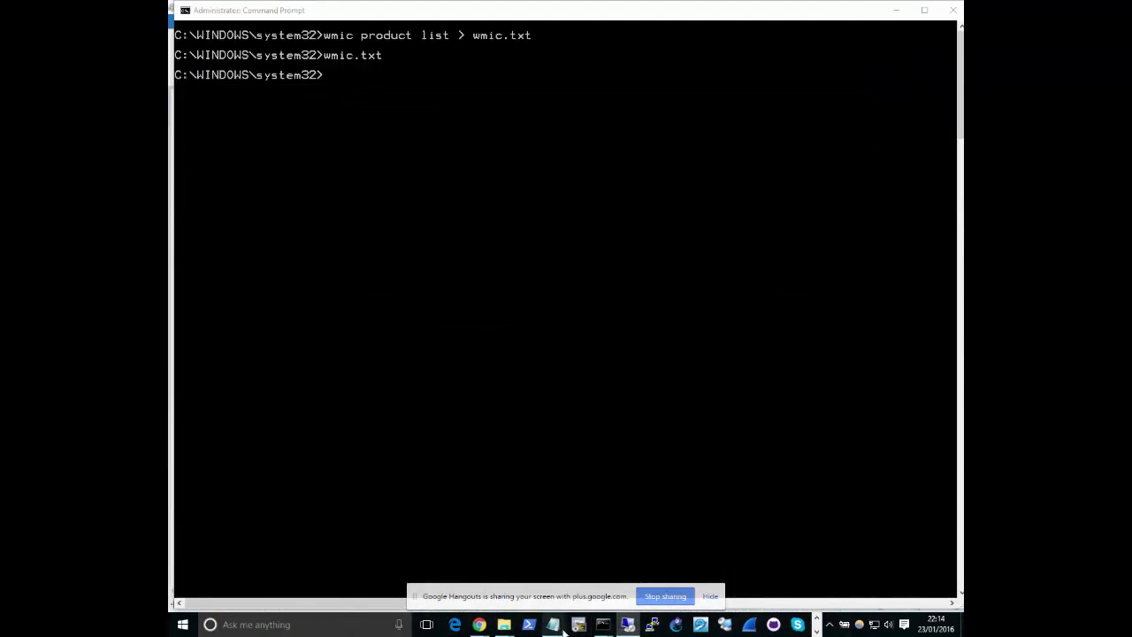
pyautogui.click(815, 629)
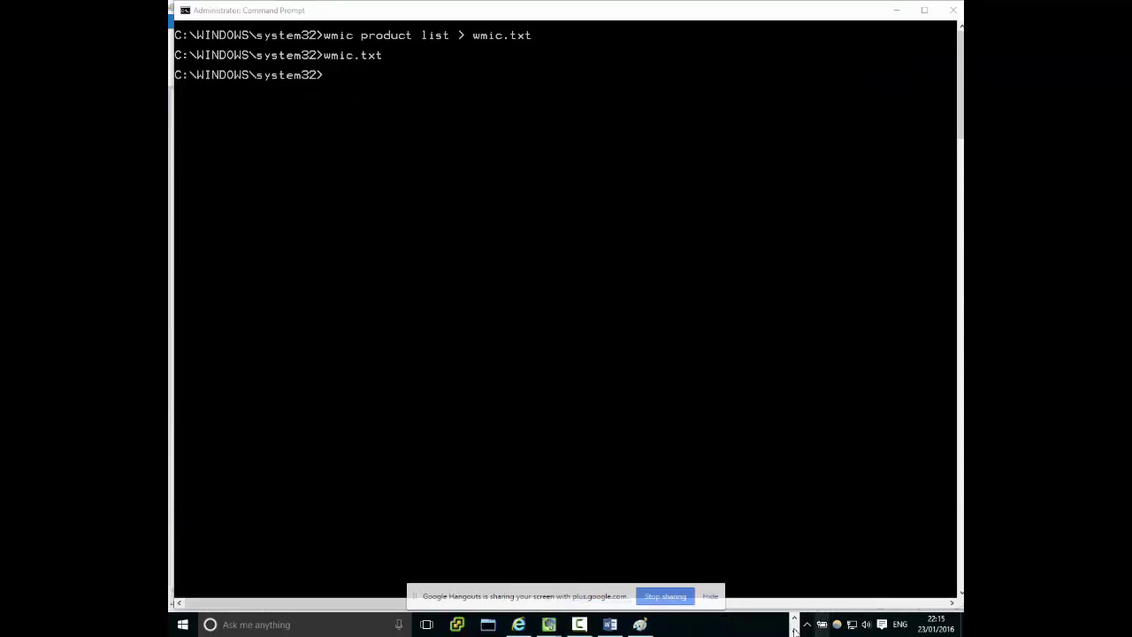
pyautogui.click(639, 624)
pyautogui.click(478, 203)
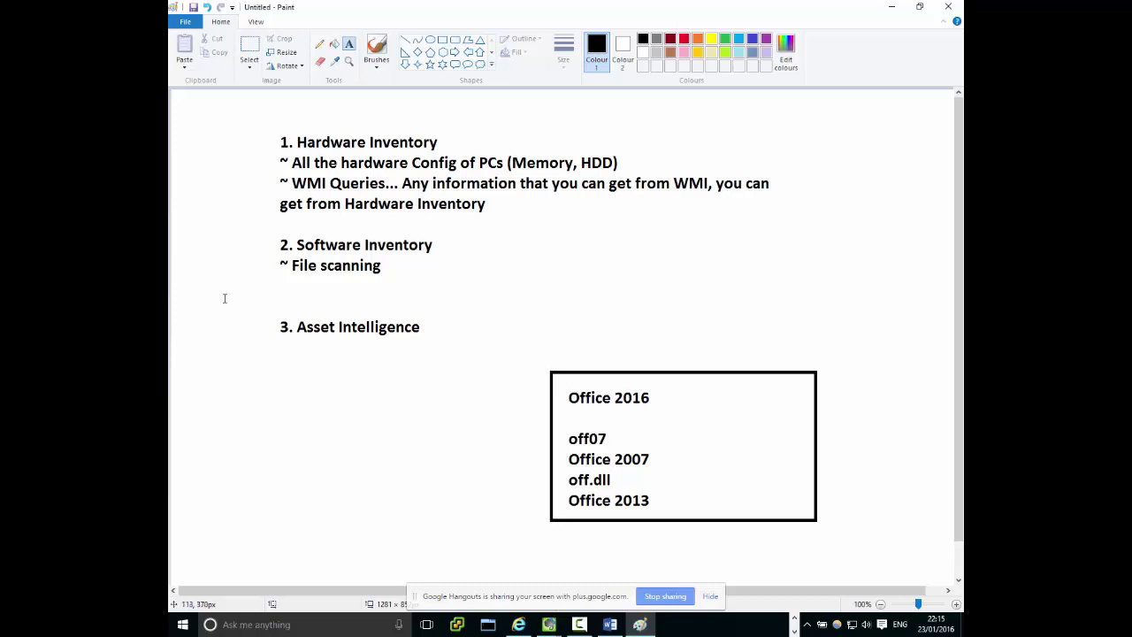
# - Add a text box about 470 px wide below the File scanning line and extend it by extra blank lines
pyautogui.click(280, 286)
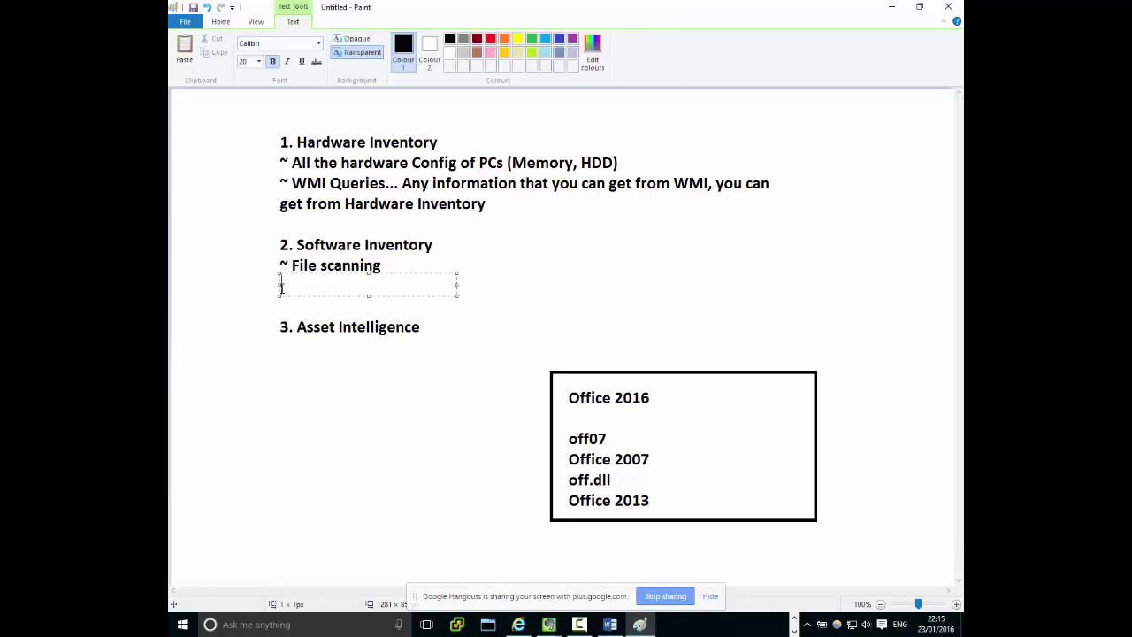
pyautogui.moveTo(458, 281); pyautogui.dragTo(569, 293)
pyautogui.press('Return')
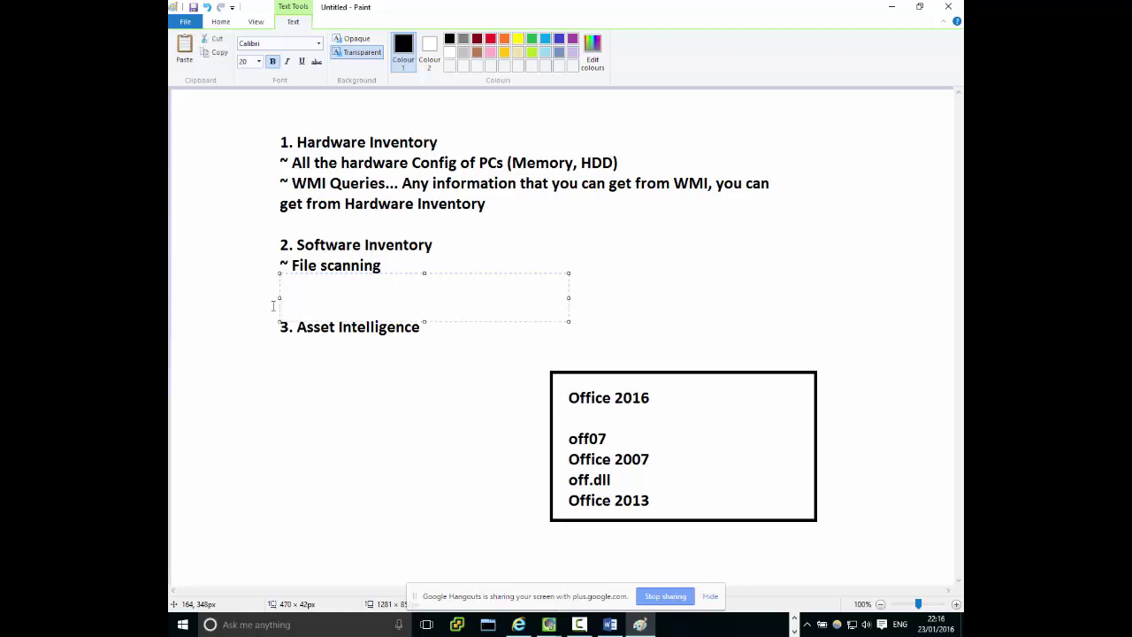
pyautogui.press('Return')
pyautogui.write('test.exe')
pyautogui.press('BackSpace')
pyautogui.press('BackSpace')
pyautogui.press('BackSpace')
pyautogui.press('BackSpace')
pyautogui.press('BackSpace')
pyautogui.press('BackSpace')
pyautogui.press('BackSpace')
pyautogui.press('BackSpace')
# - Write "sgn.exe --> Upgrade" on the line directly below File scanning
pyautogui.press('Up')
pyautogui.write('sgn.exe')
pyautogui.hotkey('shift', 'Left')
pyautogui.hotkey('shift', 'Left')
pyautogui.hotkey('shift', 'Left')
pyautogui.hotkey('shift', 'Left')
pyautogui.hotkey('shift', 'Left')
pyautogui.hotkey('shift', 'Left')
pyautogui.hotkey('shift', 'Left')
pyautogui.press('Right')
pyautogui.write('--> Upgrade')
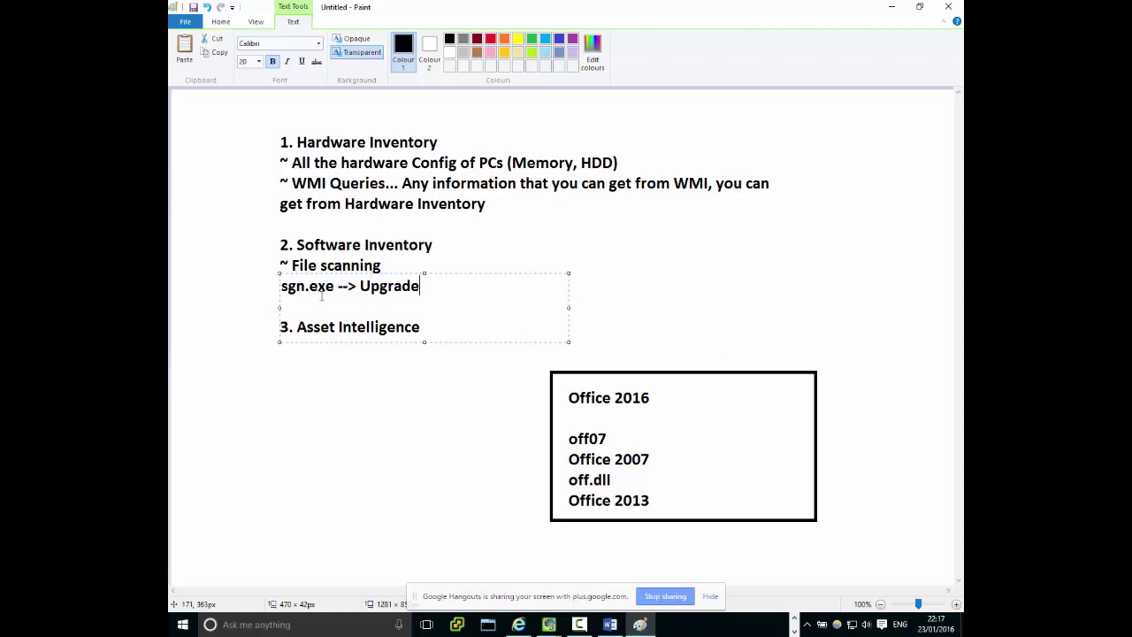
# - Highlight the "sgn.exe --> Upgrade" note for discussion and deselect it again
pyautogui.moveTo(425, 286); pyautogui.dragTo(279, 285)
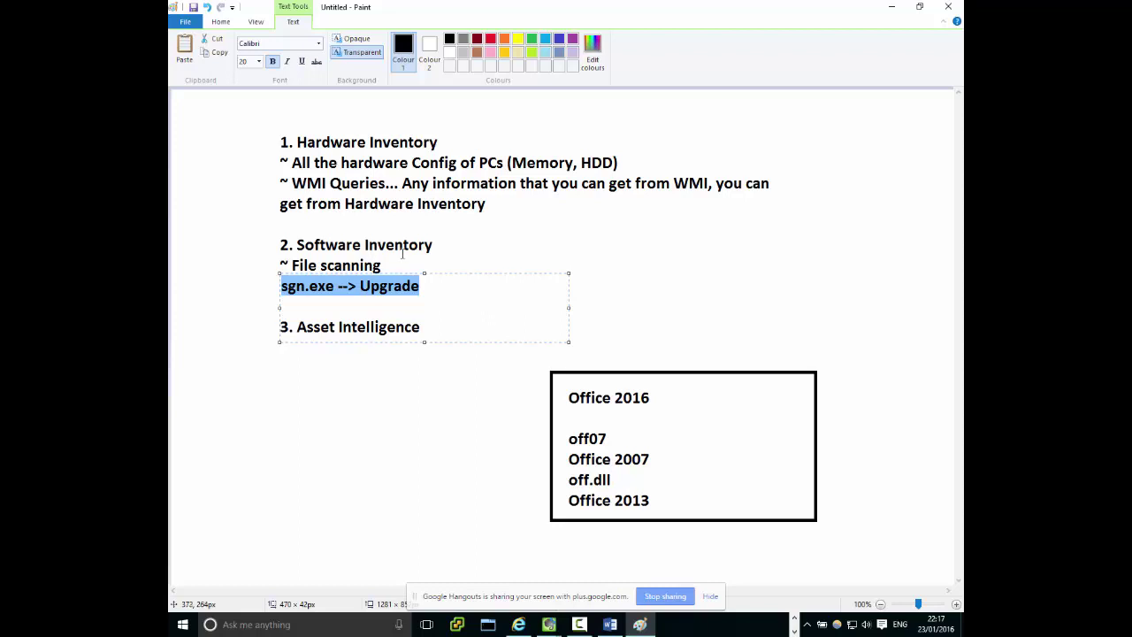
pyautogui.click(331, 298)
pyautogui.moveTo(421, 285); pyautogui.dragTo(246, 286)
pyautogui.press('End')
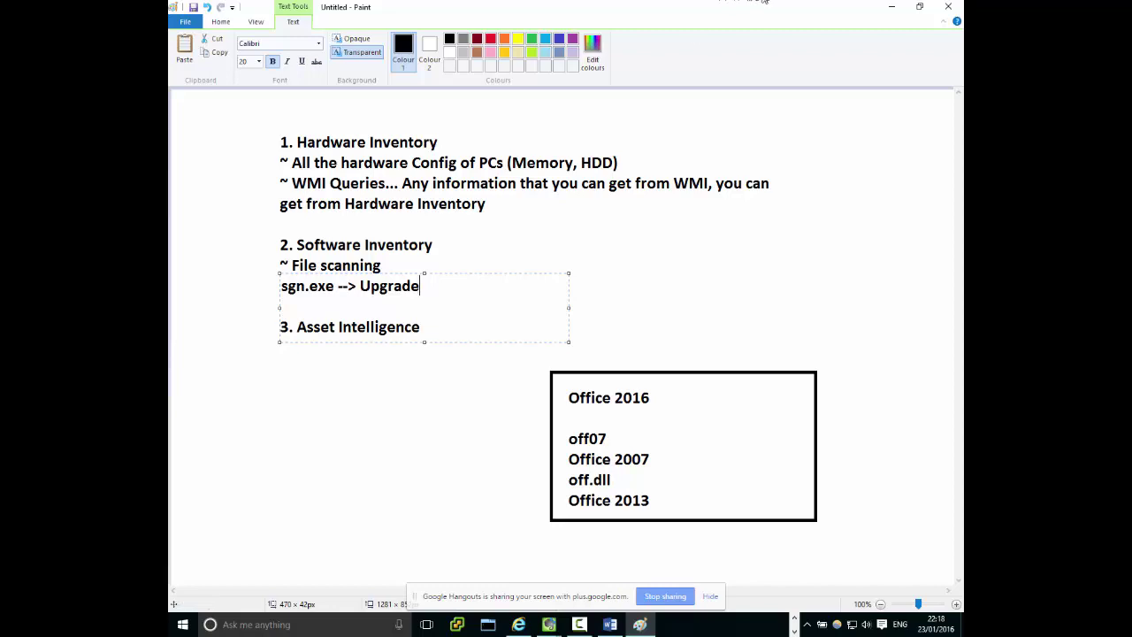
# - Switch to the Configuration Manager console in the remote session and show the Applications list in the Software Library
pyautogui.hotkey('alt', 'Tab')
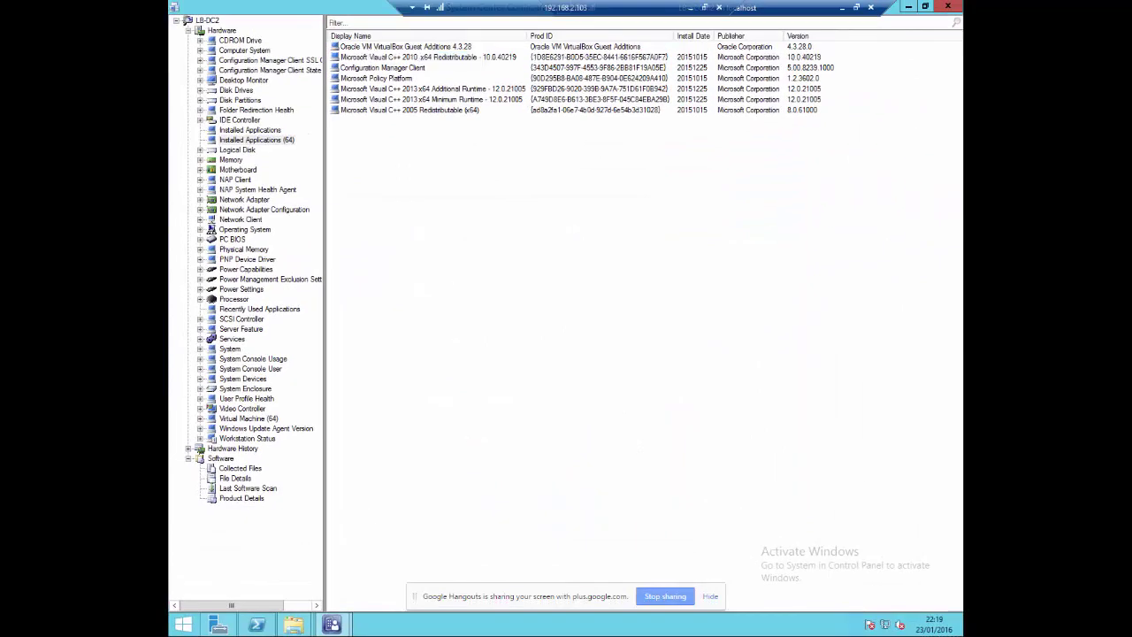
pyautogui.moveTo(327, 618)
pyautogui.click(363, 506)
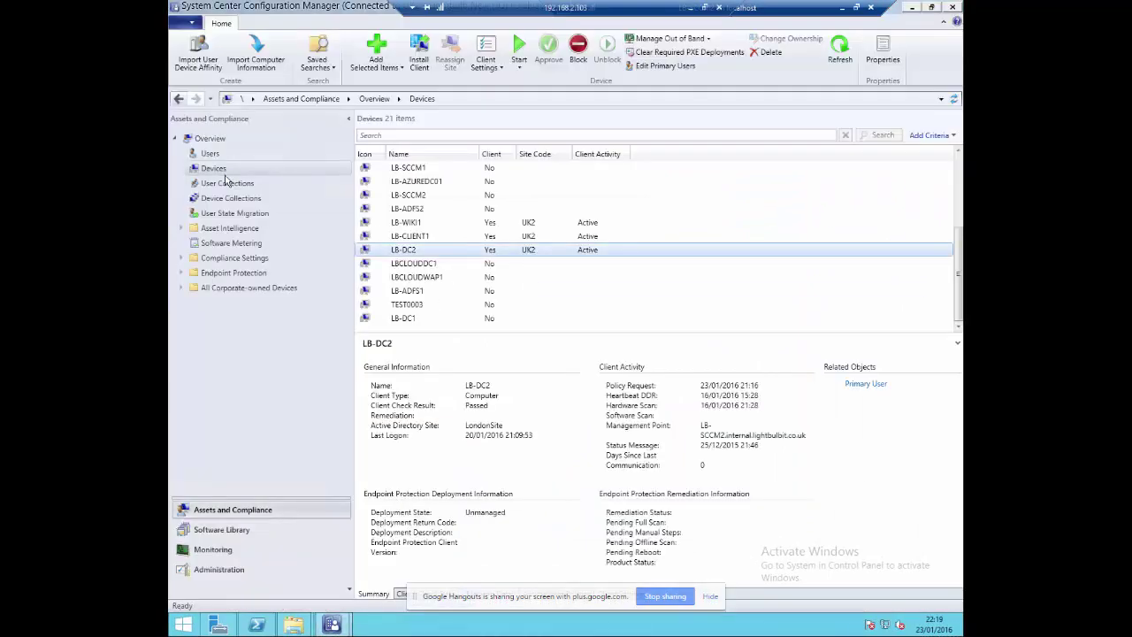
pyautogui.click(206, 531)
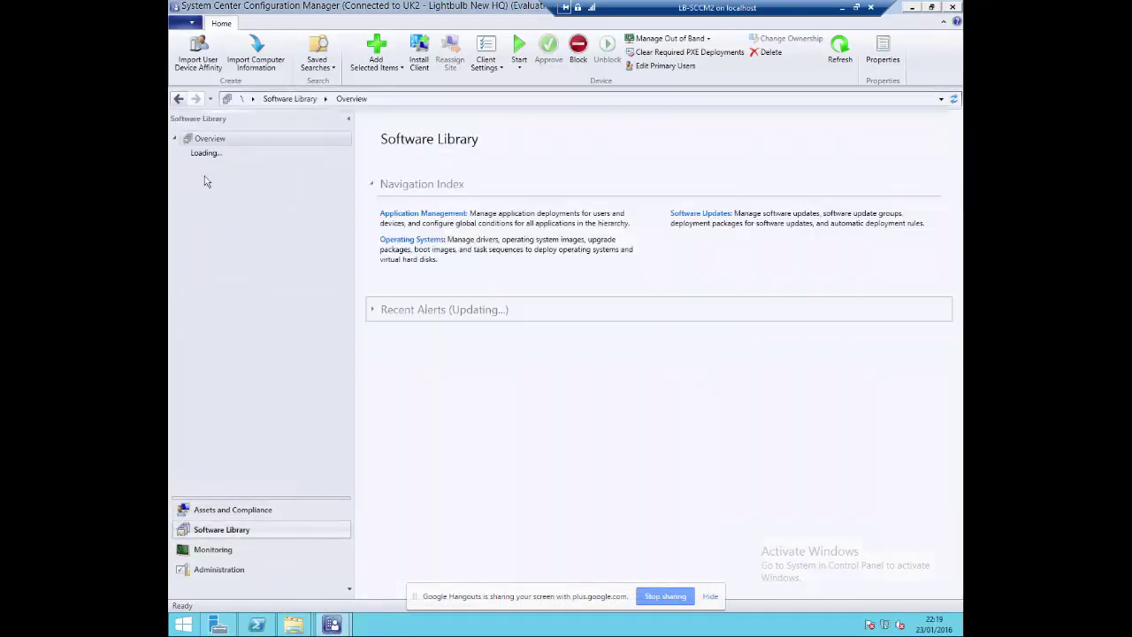
pyautogui.click(182, 155)
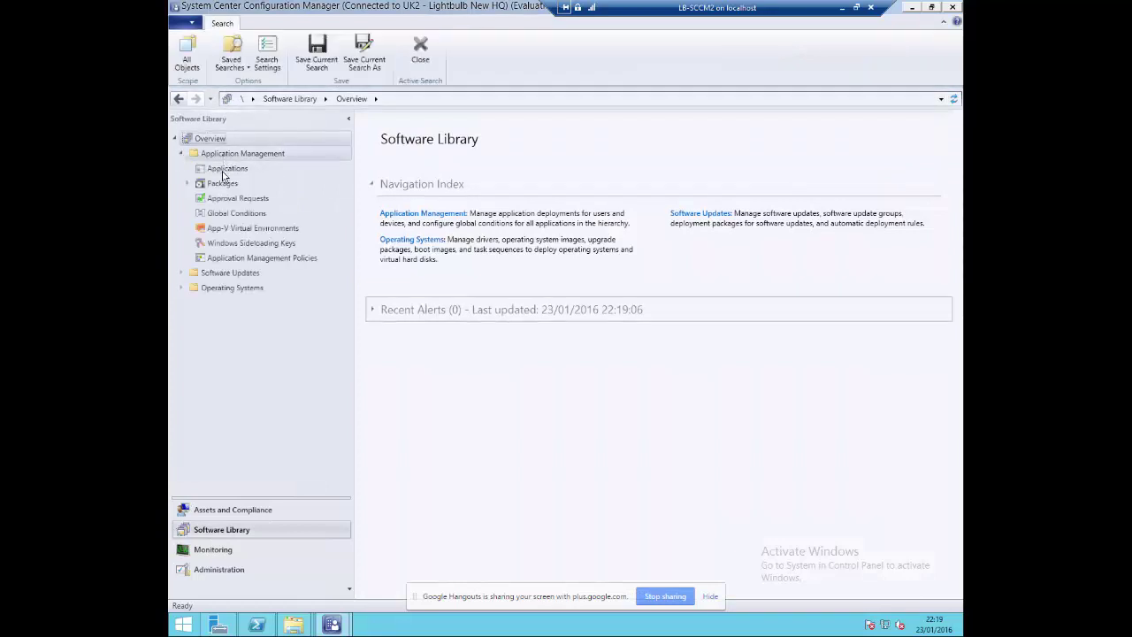
pyautogui.click(223, 170)
# - Start creating an application from a Windows Installer (*.msi) file and browse the lb-sccm2 server for its location
pyautogui.rightClick(222, 171)
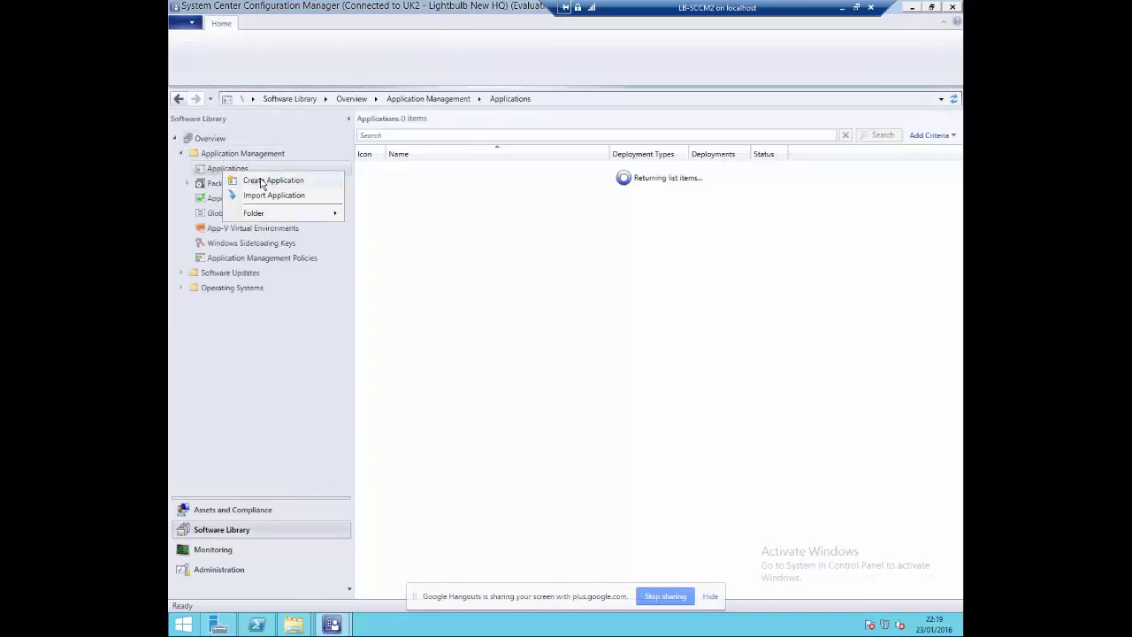
pyautogui.click(407, 205)
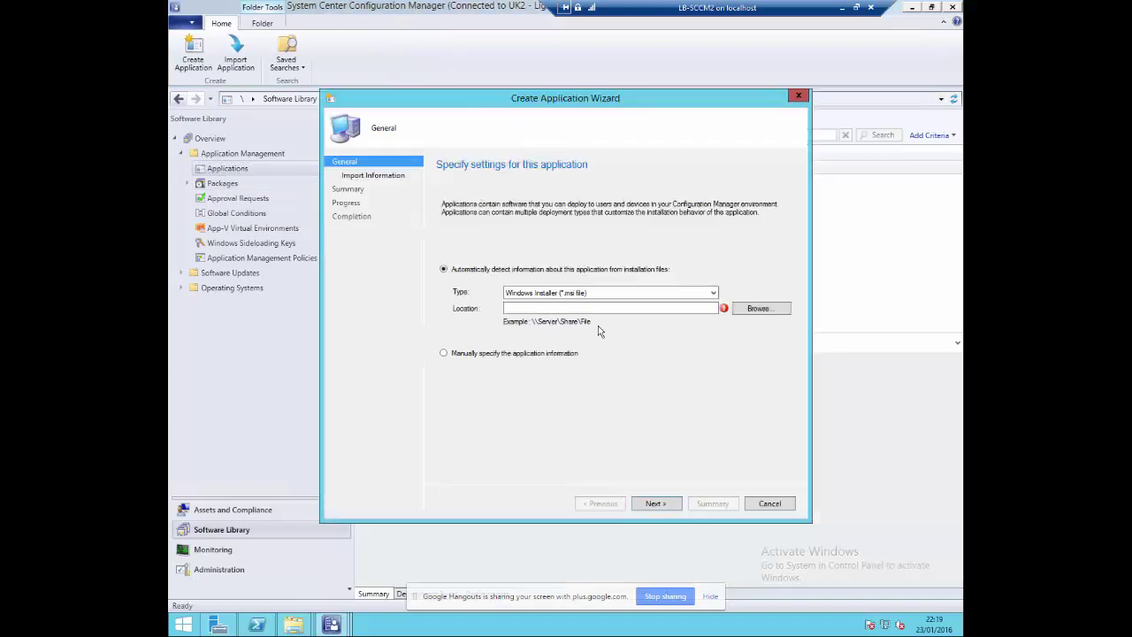
pyautogui.click(668, 296)
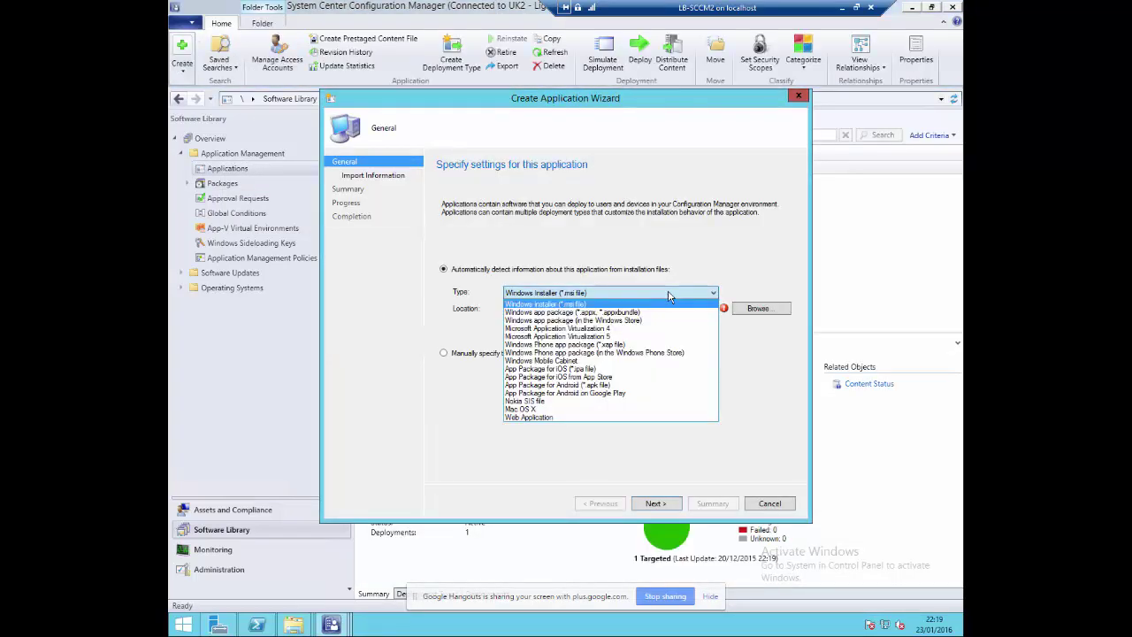
pyautogui.click(690, 296)
pyautogui.click(758, 308)
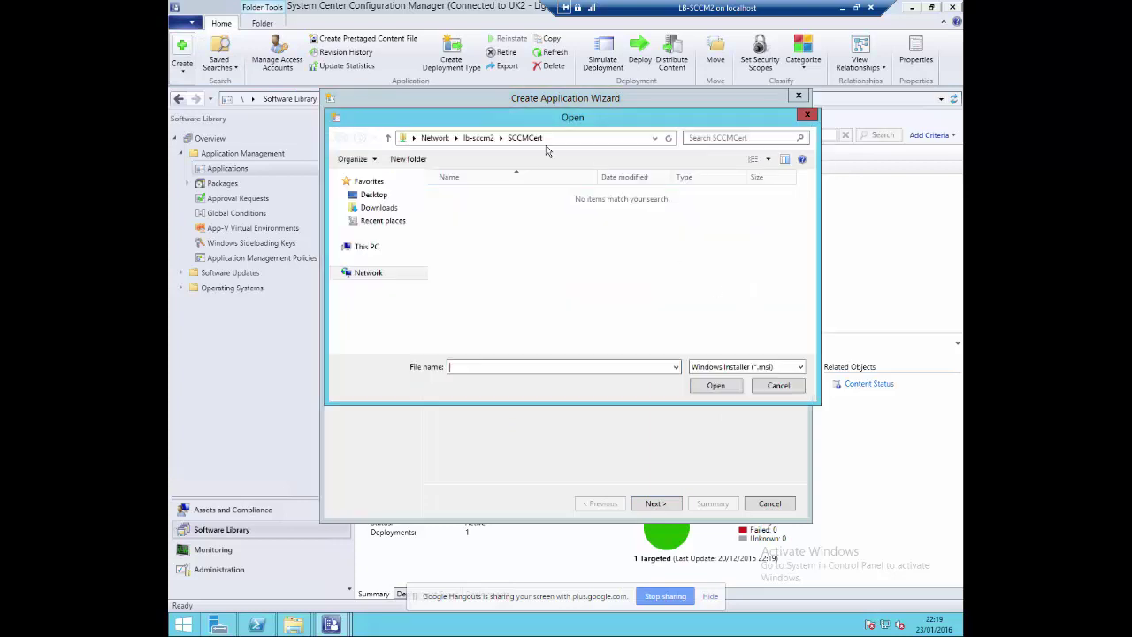
pyautogui.click(479, 137)
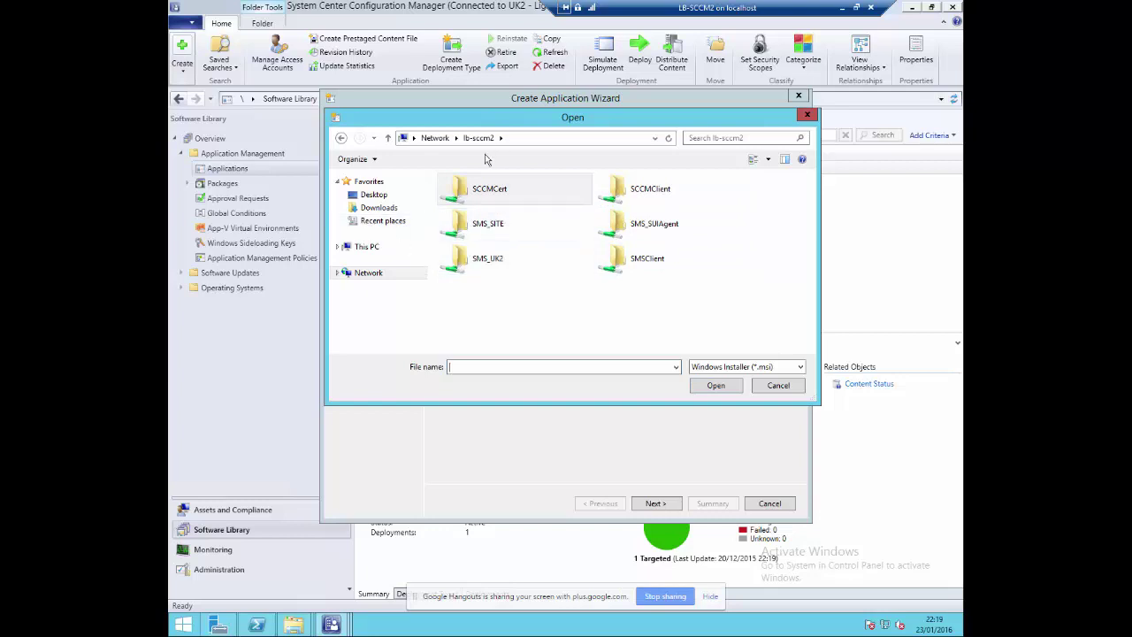
# - Switch to File Explorer and open the SCCMSources folder on the SCCMData (H:) drive
pyautogui.moveTo(294, 626)
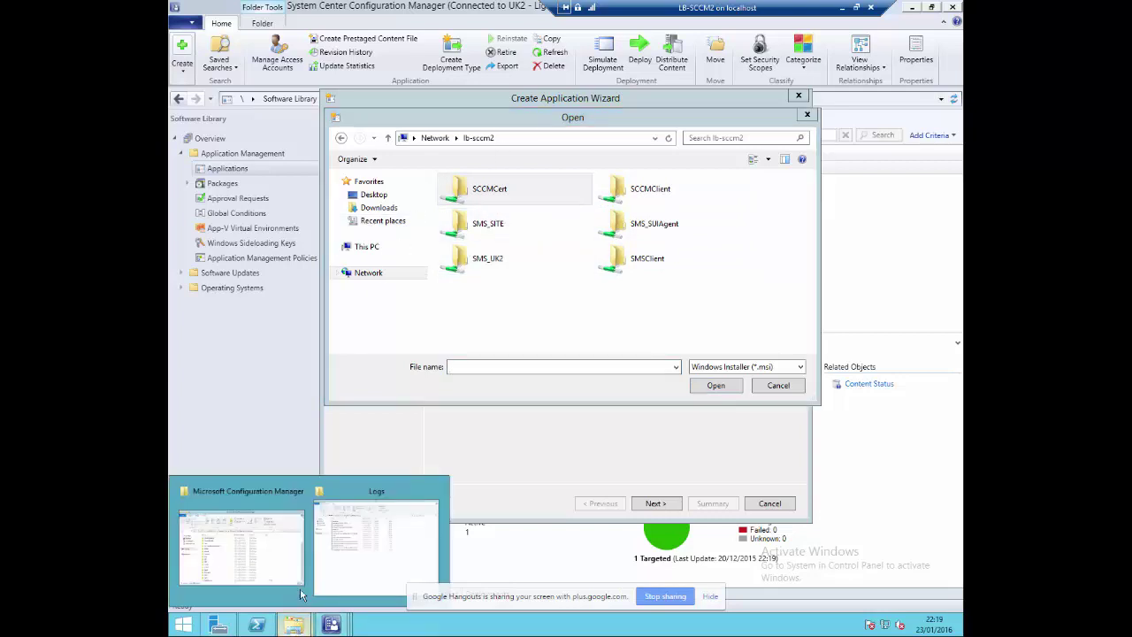
pyautogui.click(243, 548)
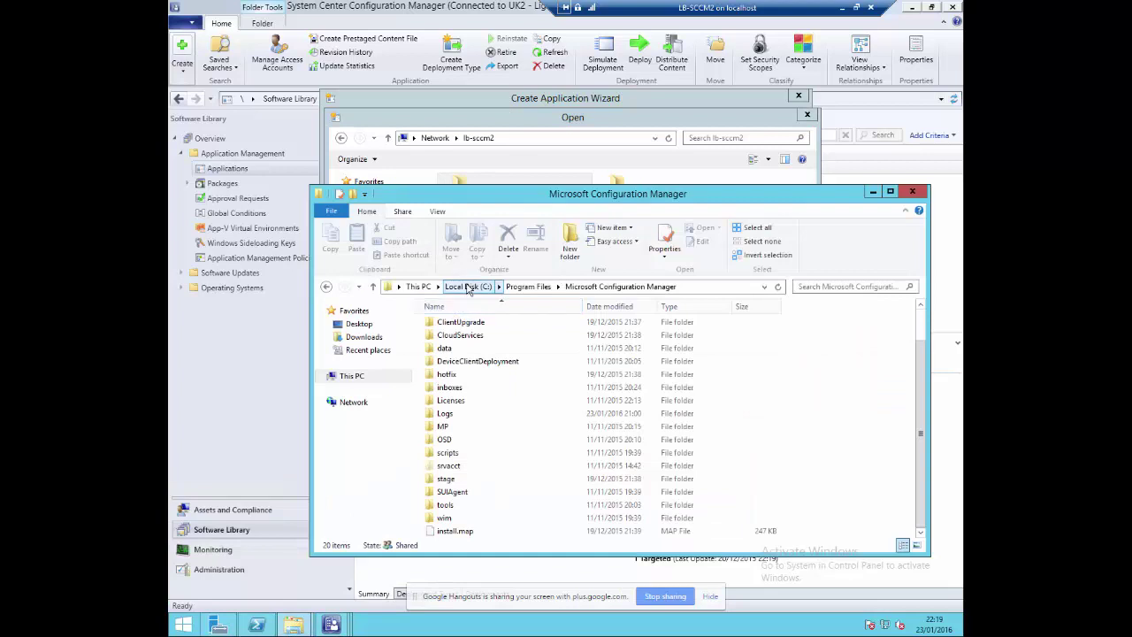
pyautogui.click(467, 286)
pyautogui.click(418, 286)
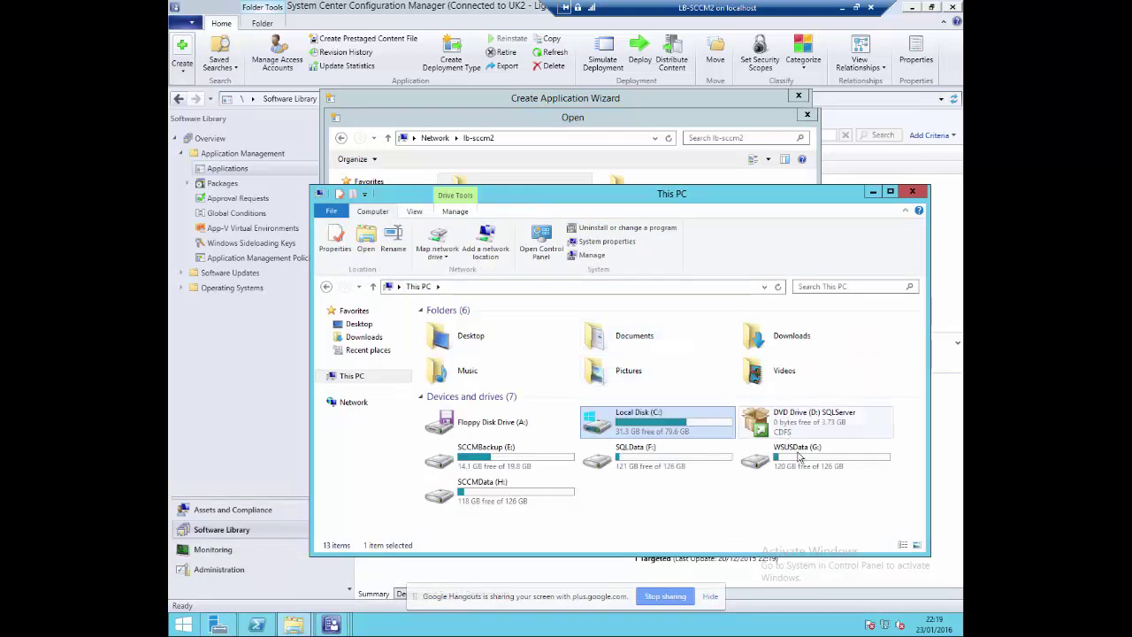
pyautogui.doubleClick(505, 488)
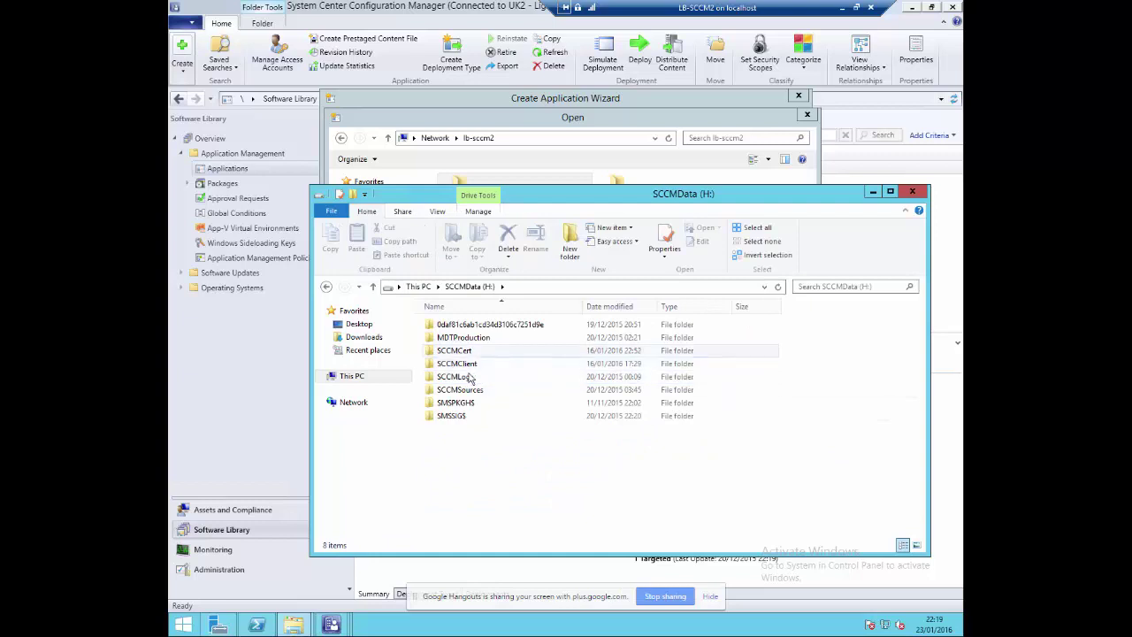
pyautogui.doubleClick(464, 389)
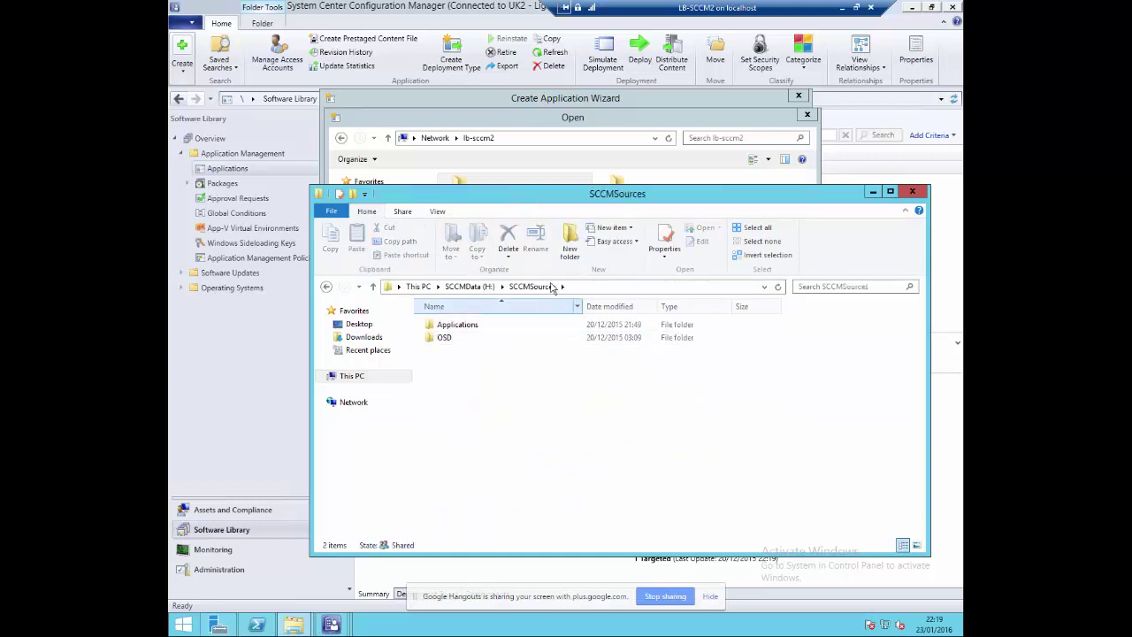
# - Copy the network path of the SCCMSources share from the folder's sharing properties and close the properties
pyautogui.rightClick(498, 360)
pyautogui.click(536, 517)
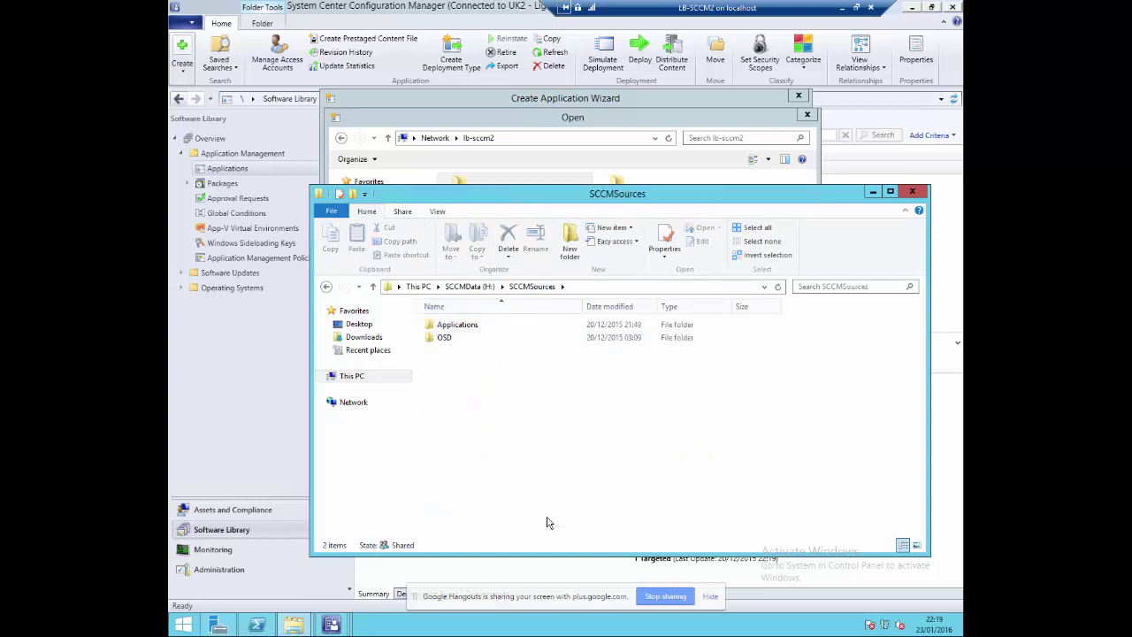
pyautogui.click(369, 329)
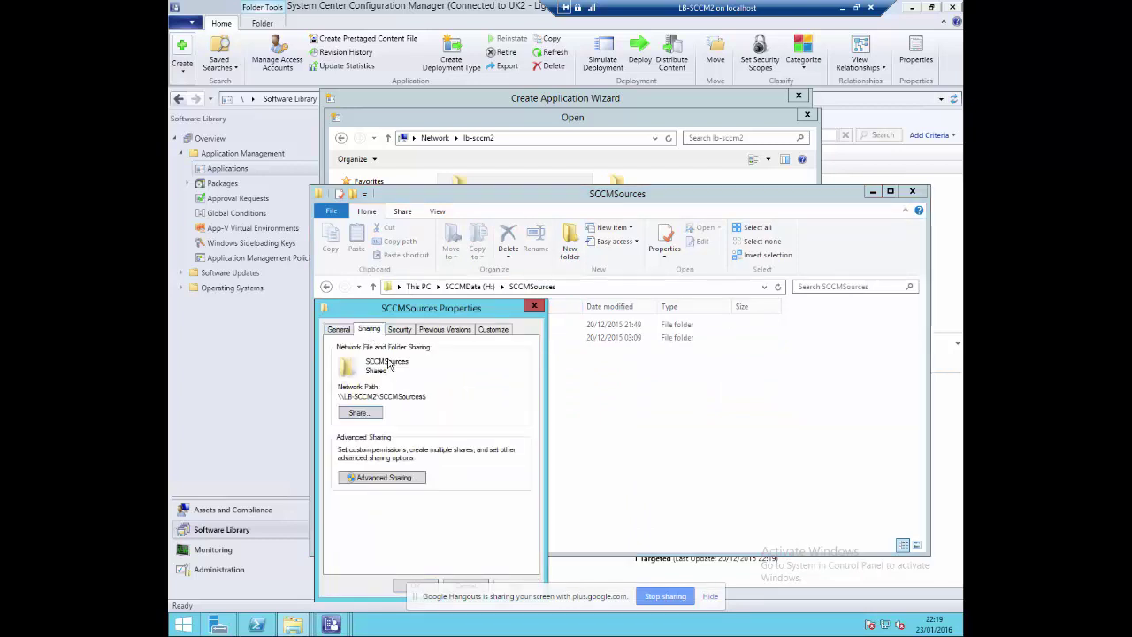
pyautogui.moveTo(431, 397); pyautogui.dragTo(335, 398)
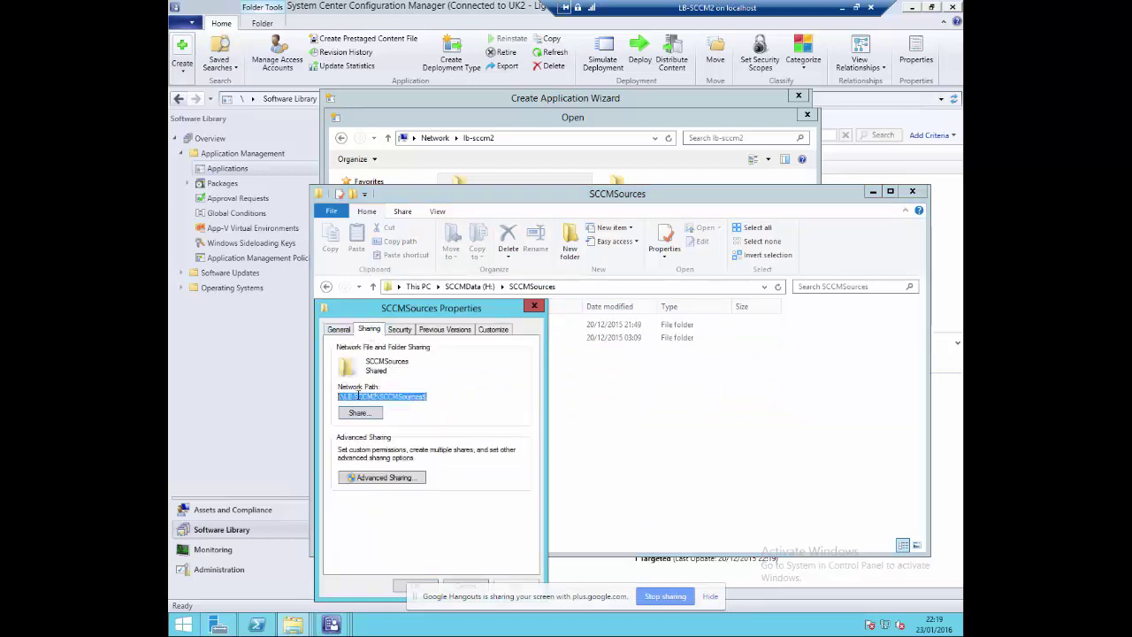
pyautogui.rightClick(355, 395)
pyautogui.click(373, 428)
pyautogui.click(534, 306)
# - Return to the installer file browser and go to the pasted path \\LB-SCCM2\SCCMSources$
pyautogui.click(732, 122)
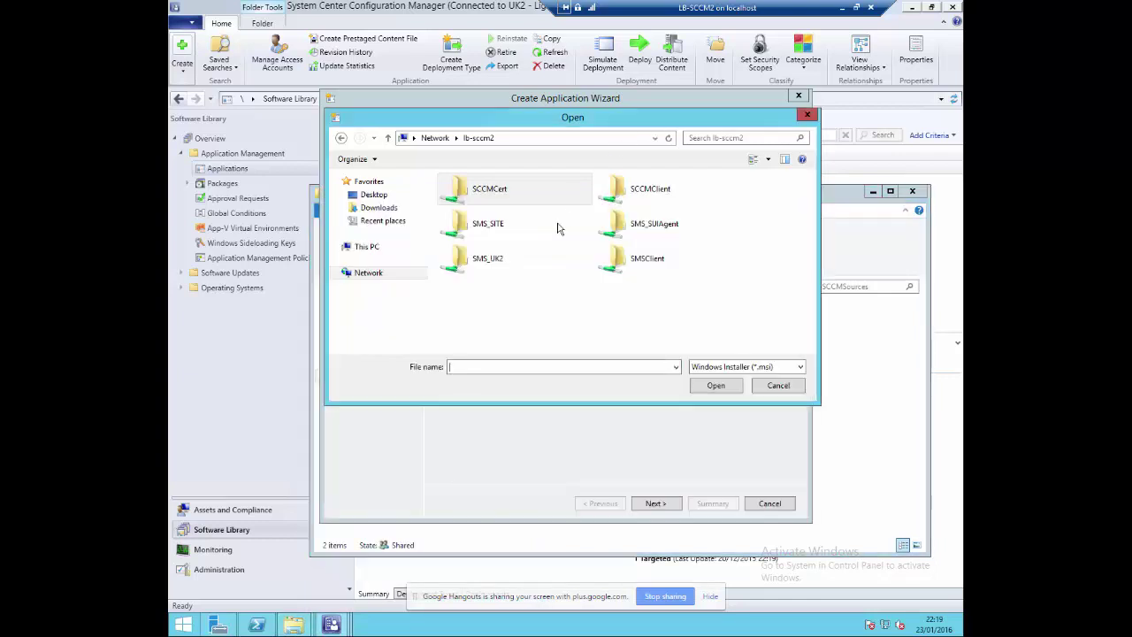
pyautogui.click(517, 139)
pyautogui.rightClick(518, 139)
pyautogui.click(543, 191)
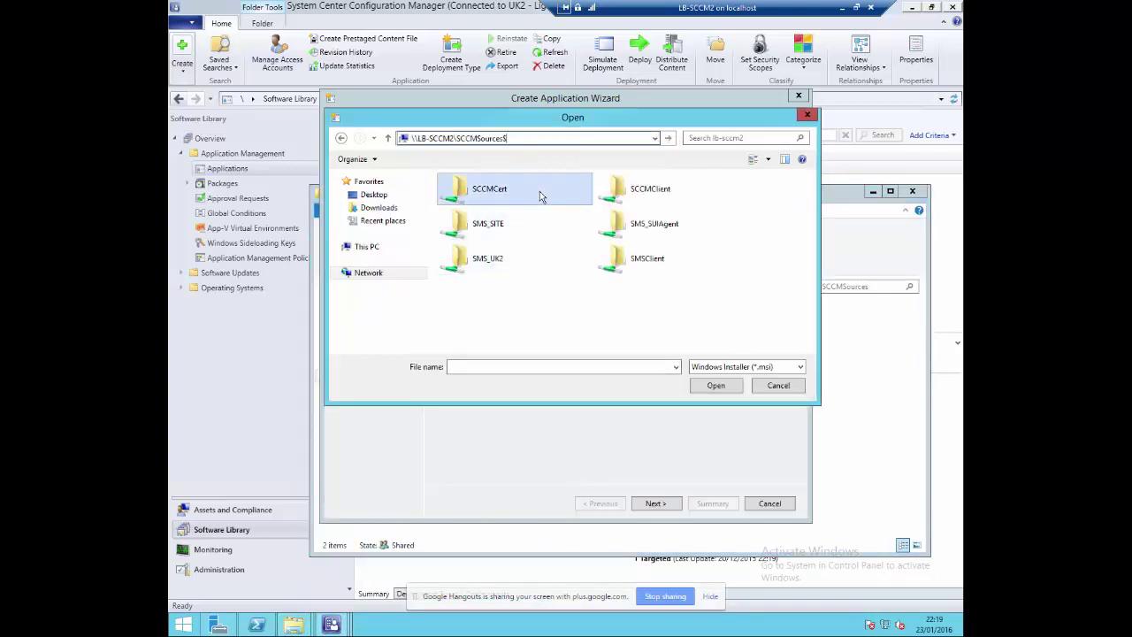
pyautogui.press('Return')
# - Choose the Firefox 39.0 installer from Applications\Mozilla\Firefox\39.0\x64 as the application's source file
pyautogui.doubleClick(469, 195)
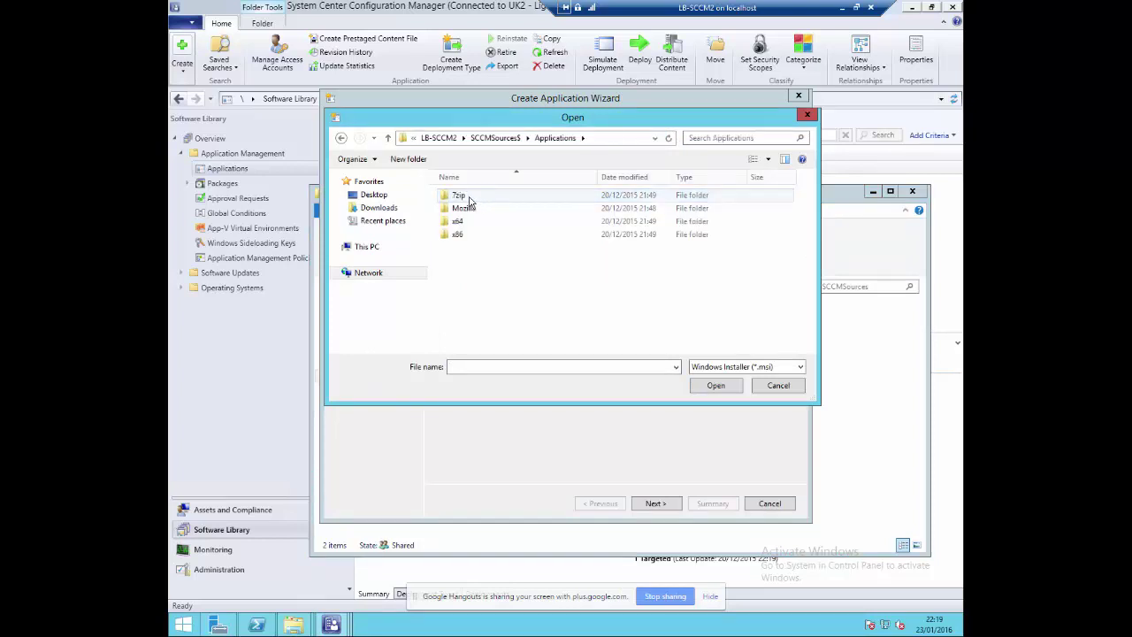
pyautogui.doubleClick(469, 209)
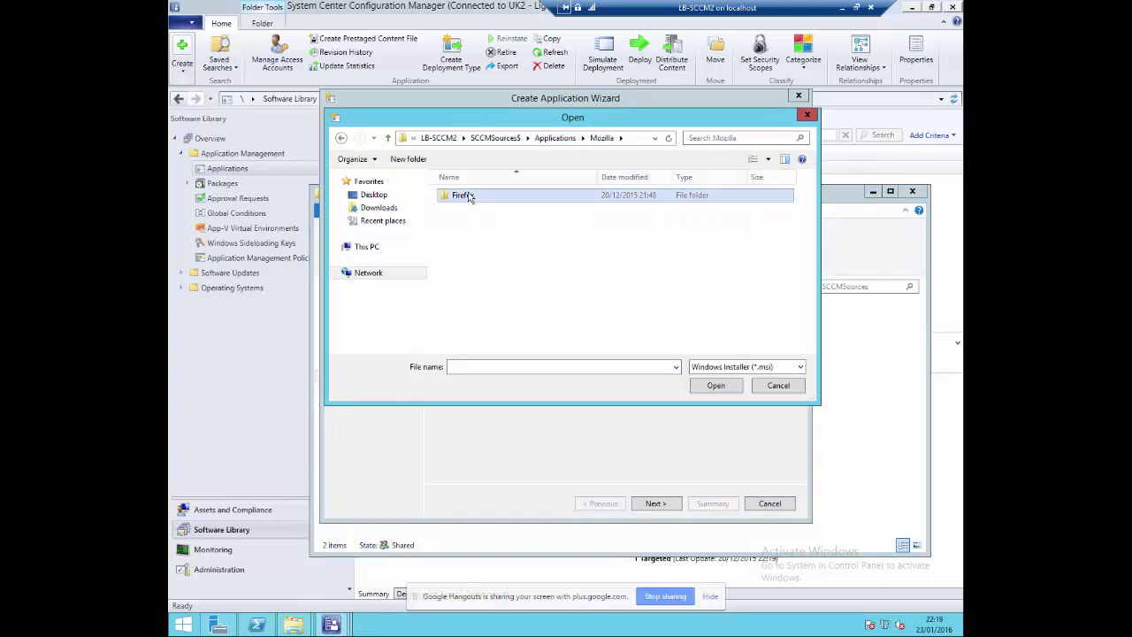
pyautogui.doubleClick(462, 195)
pyautogui.doubleClick(468, 195)
pyautogui.doubleClick(469, 195)
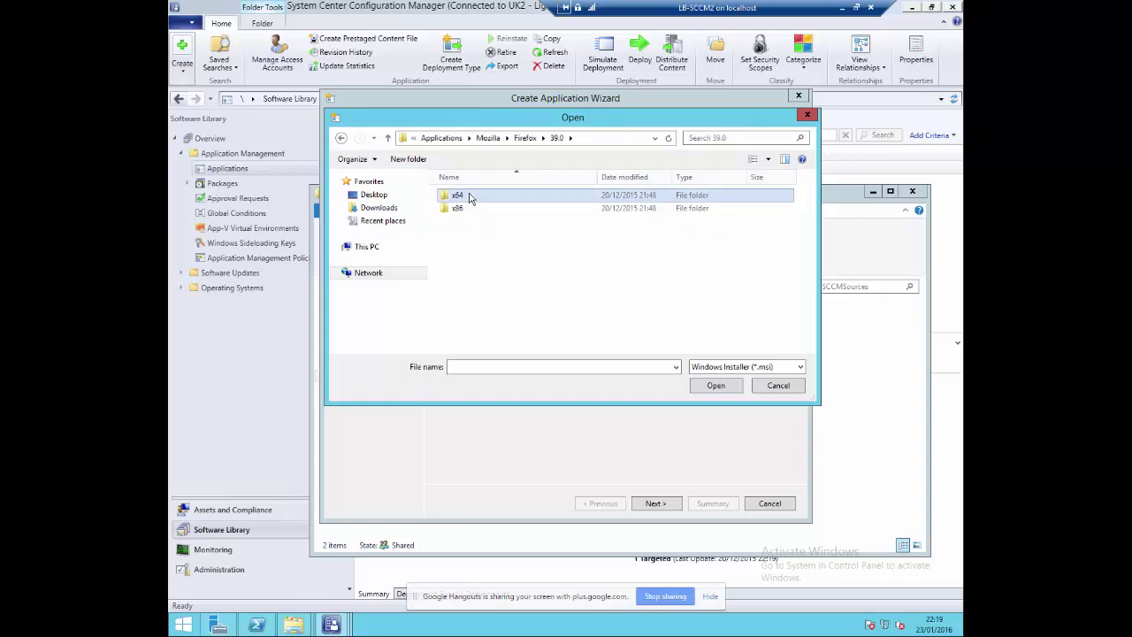
pyautogui.doubleClick(468, 195)
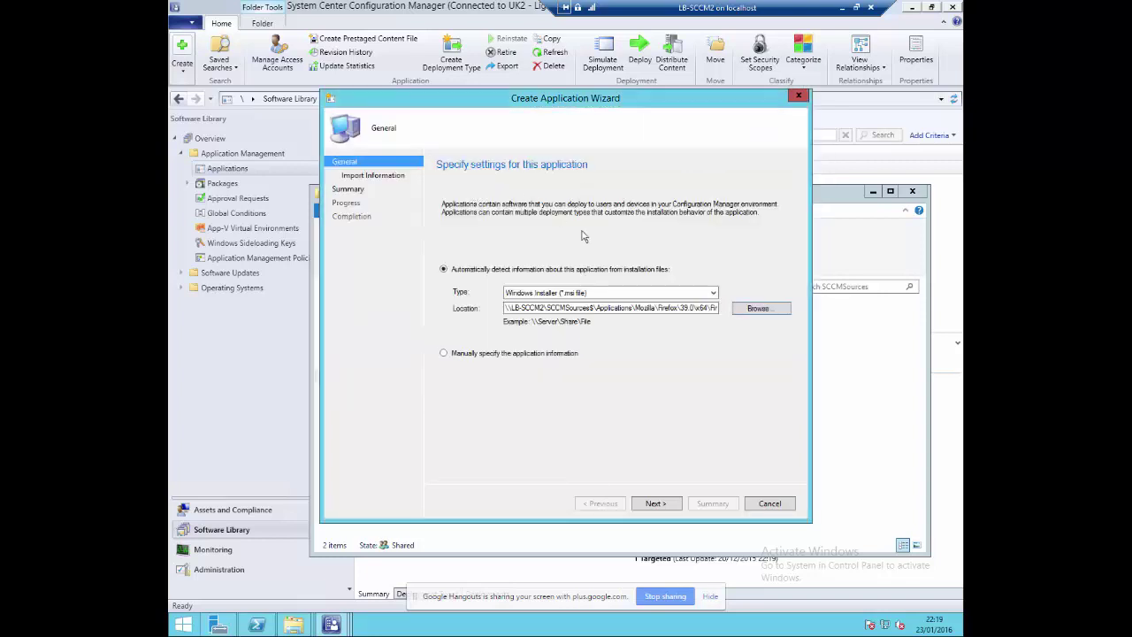
# - Accept the imported Mozilla Firefox (en-GB) information unchanged and confirm the summary to create the application
pyautogui.click(655, 503)
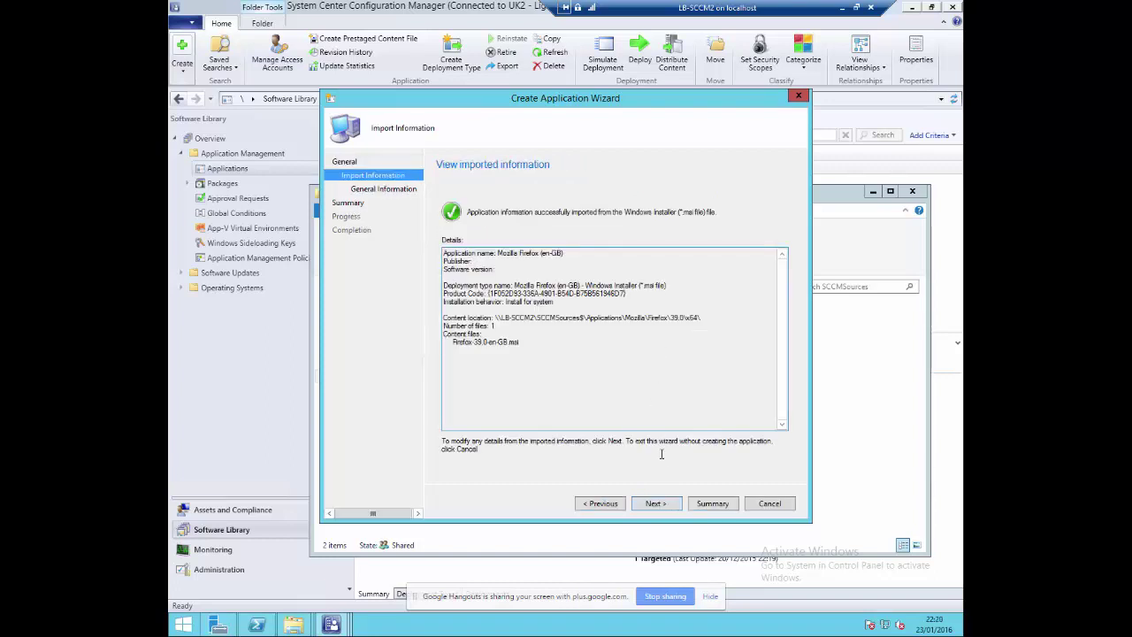
pyautogui.click(655, 503)
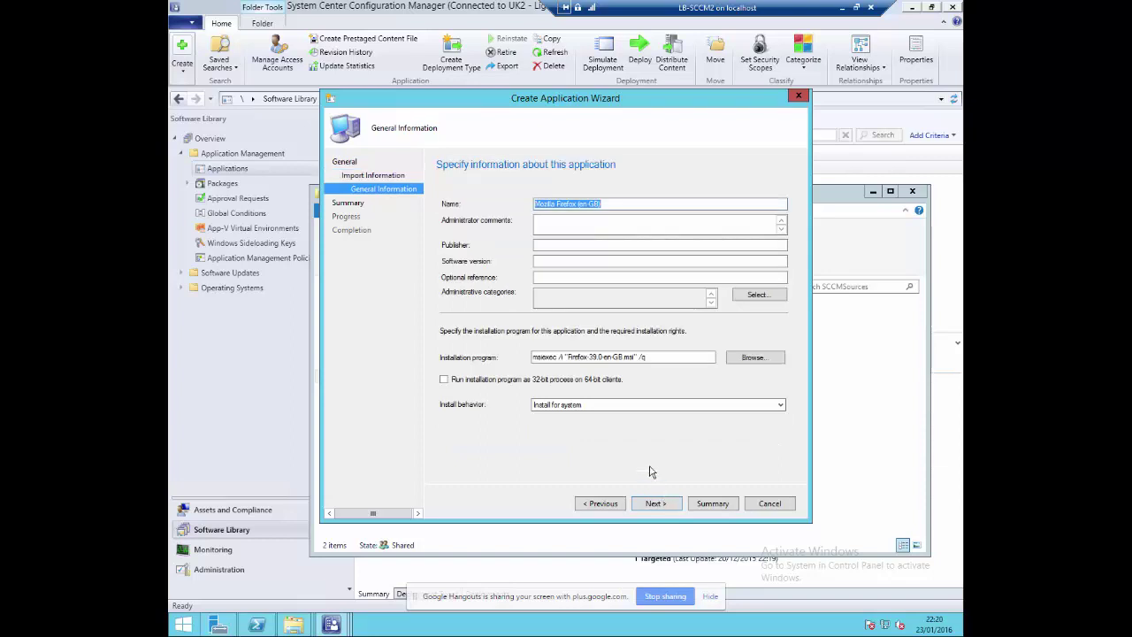
pyautogui.click(665, 506)
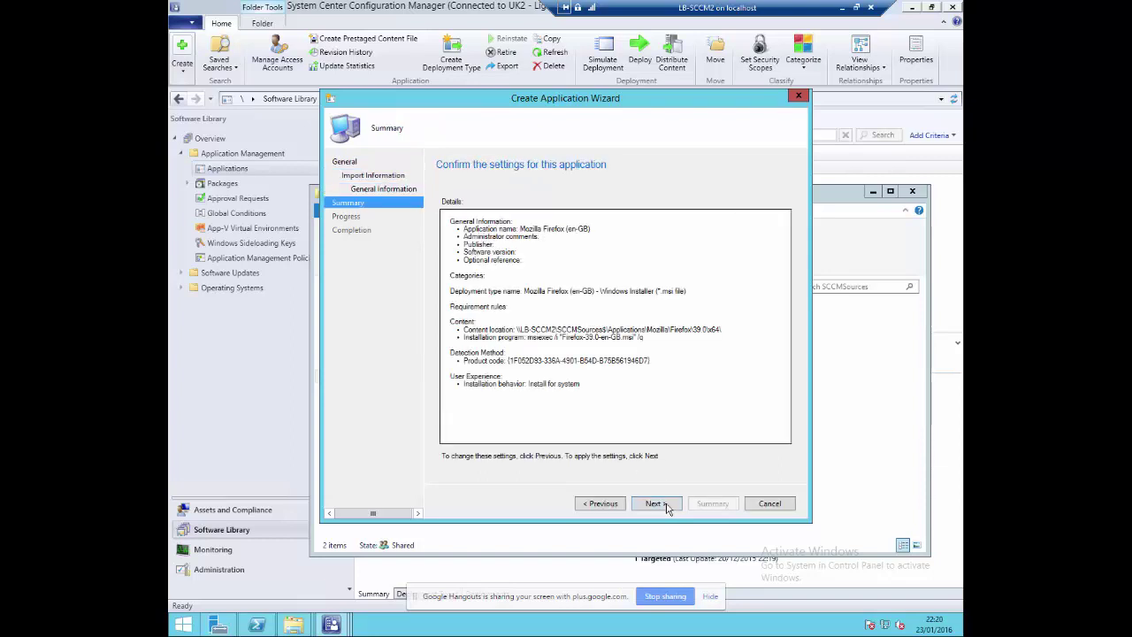
pyautogui.click(655, 503)
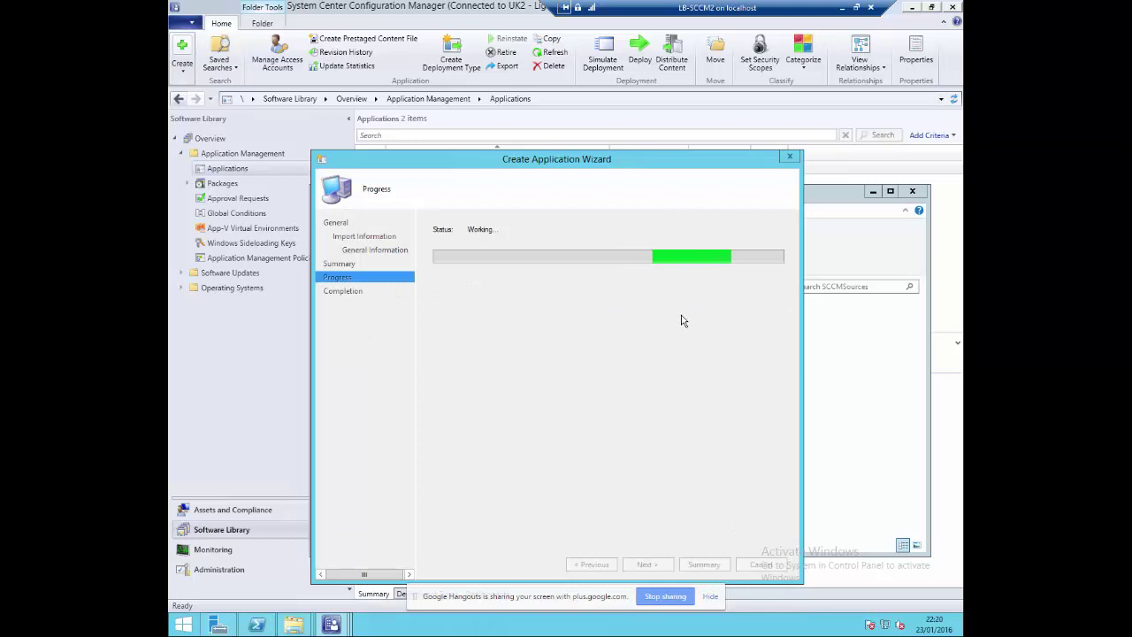
# - Close the SCCMSources folder window and select Mozilla Firefox 39.0 in the Applications list
pyautogui.click(895, 202)
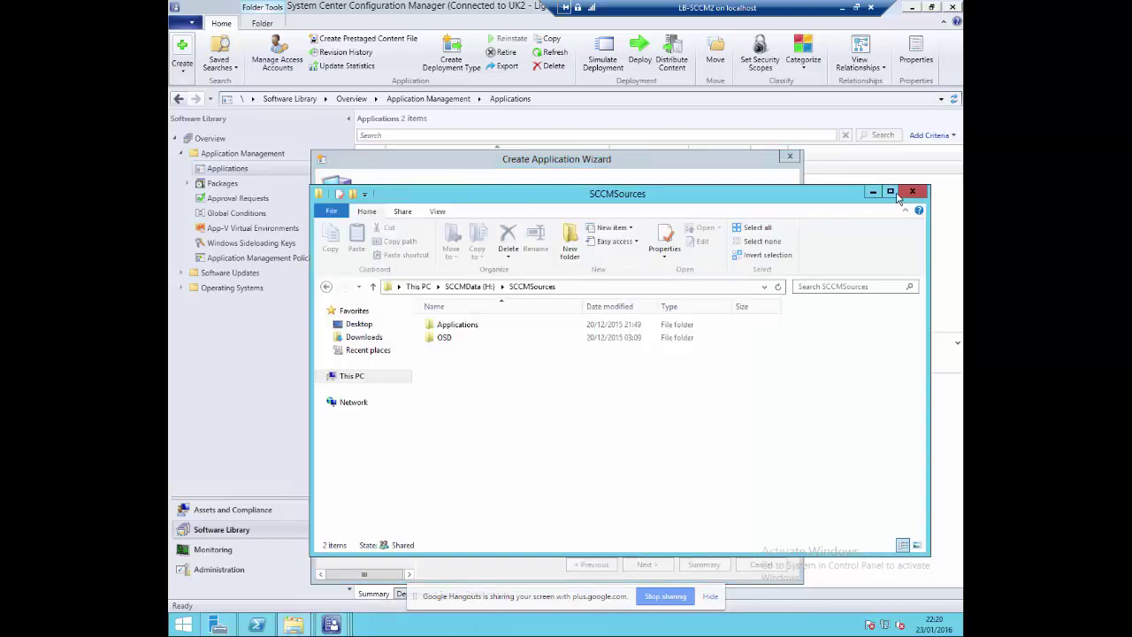
pyautogui.click(899, 196)
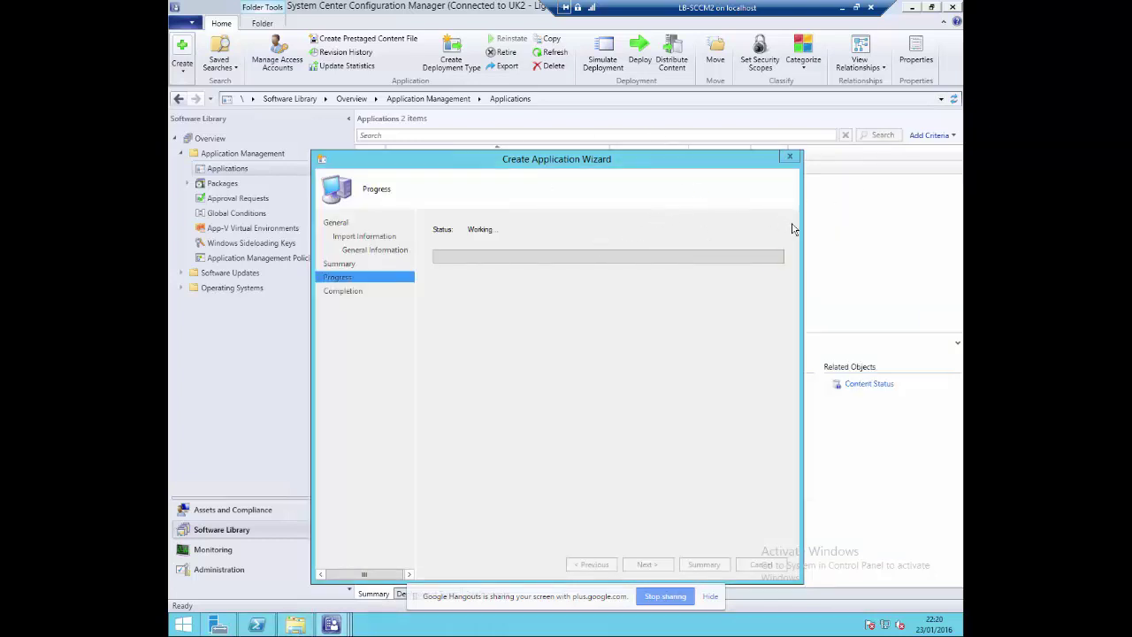
pyautogui.click(495, 181)
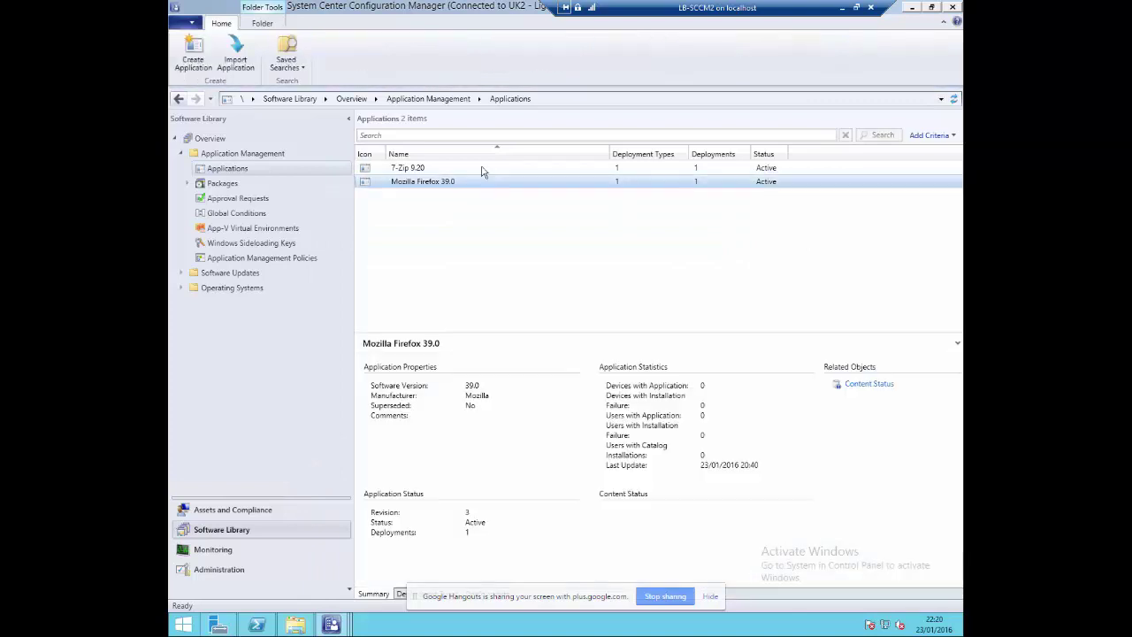
# - Open the 7-Zip 9.20 application's properties, show its deployment types and select Install 7-Zip 9.20 (x64)
pyautogui.click(482, 168)
pyautogui.rightClick(481, 168)
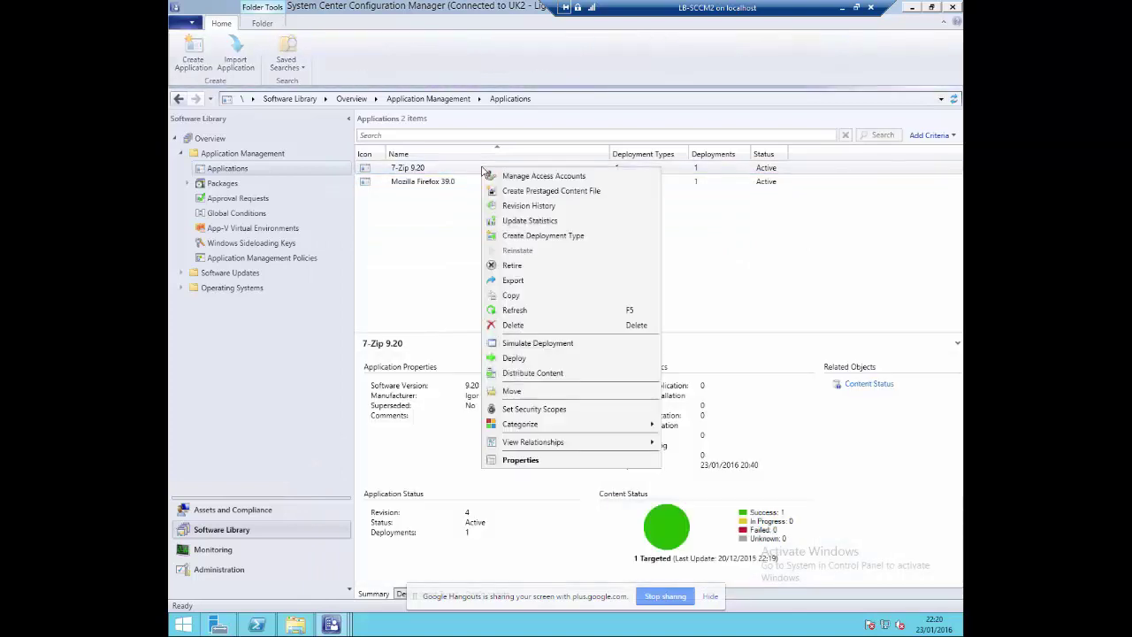
pyautogui.click(521, 460)
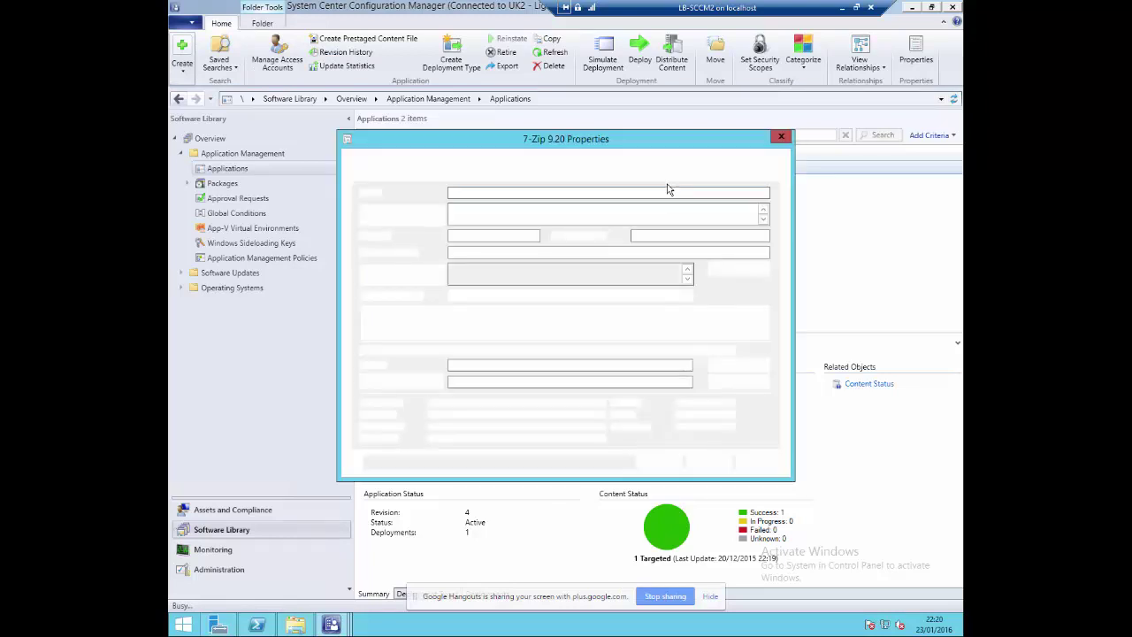
pyautogui.click(634, 176)
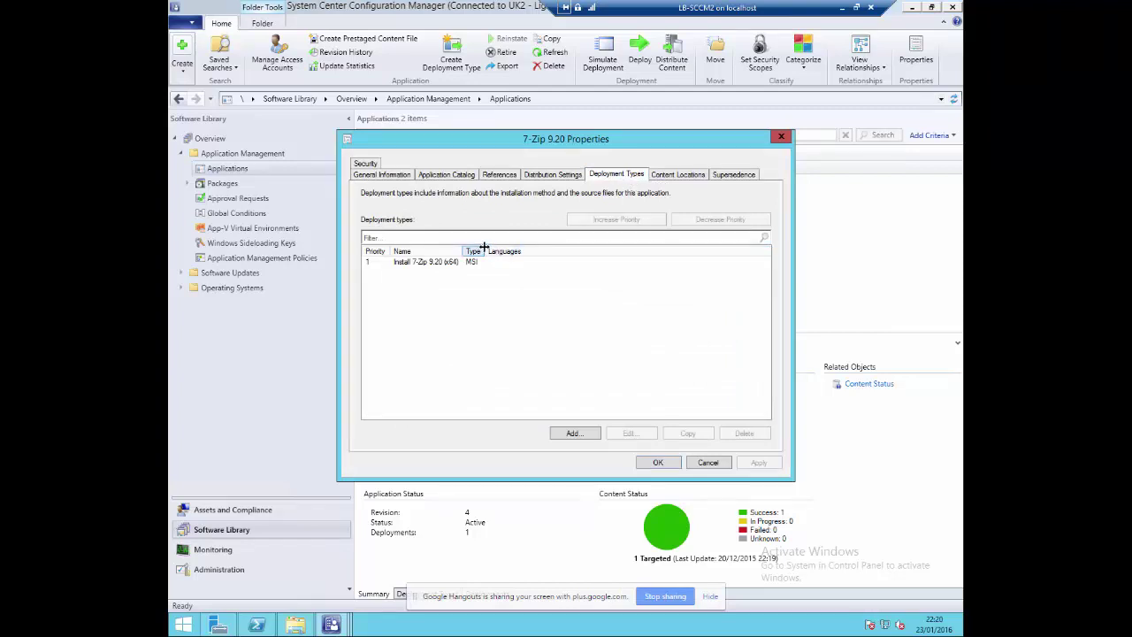
pyautogui.moveTo(484, 248)
pyautogui.mouseDown()
pyautogui.moveTo(528, 248)
pyautogui.moveTo(482, 251)
pyautogui.mouseUp()
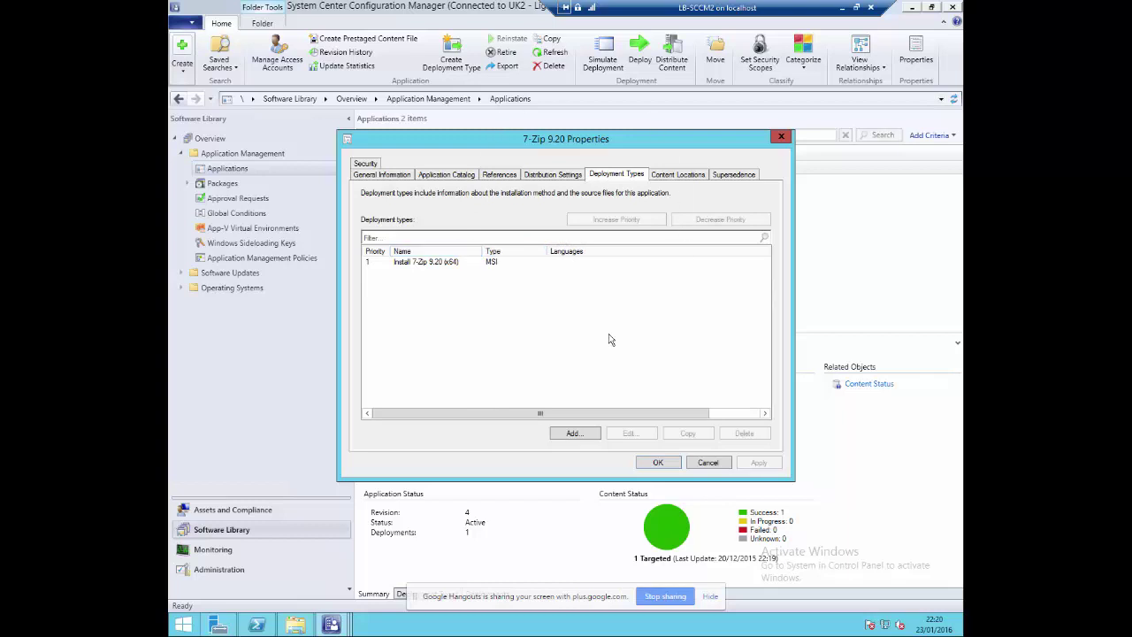
pyautogui.click(427, 265)
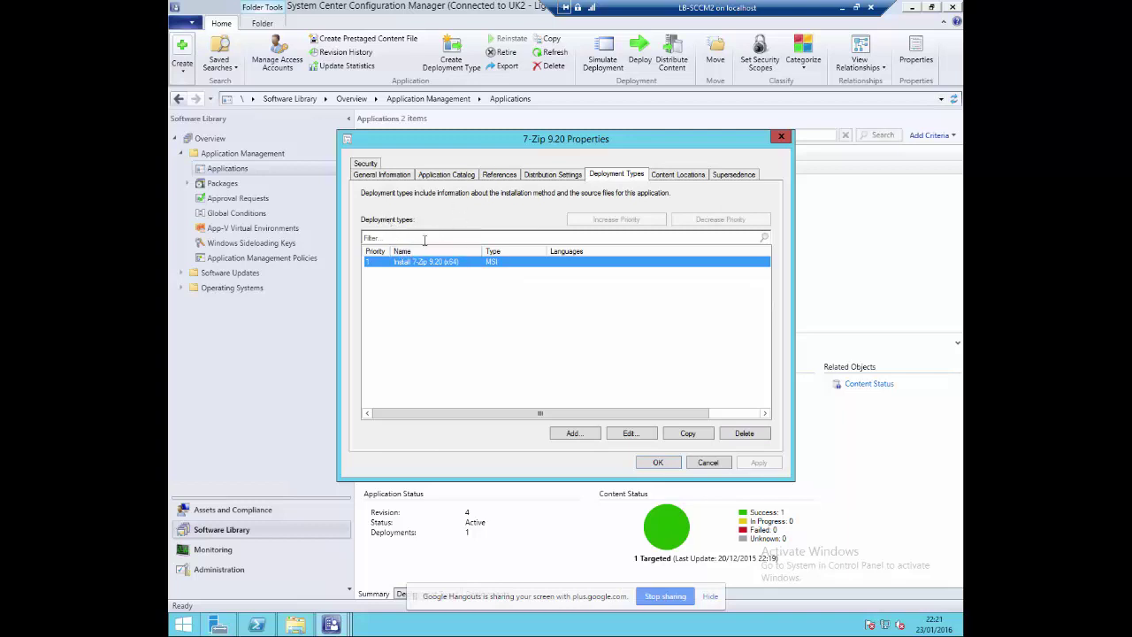
# - Close the completed Create Application Wizard and reselect the Install 7-Zip 9.20 (x64) deployment type
pyautogui.moveTo(469, 146); pyautogui.dragTo(473, 143)
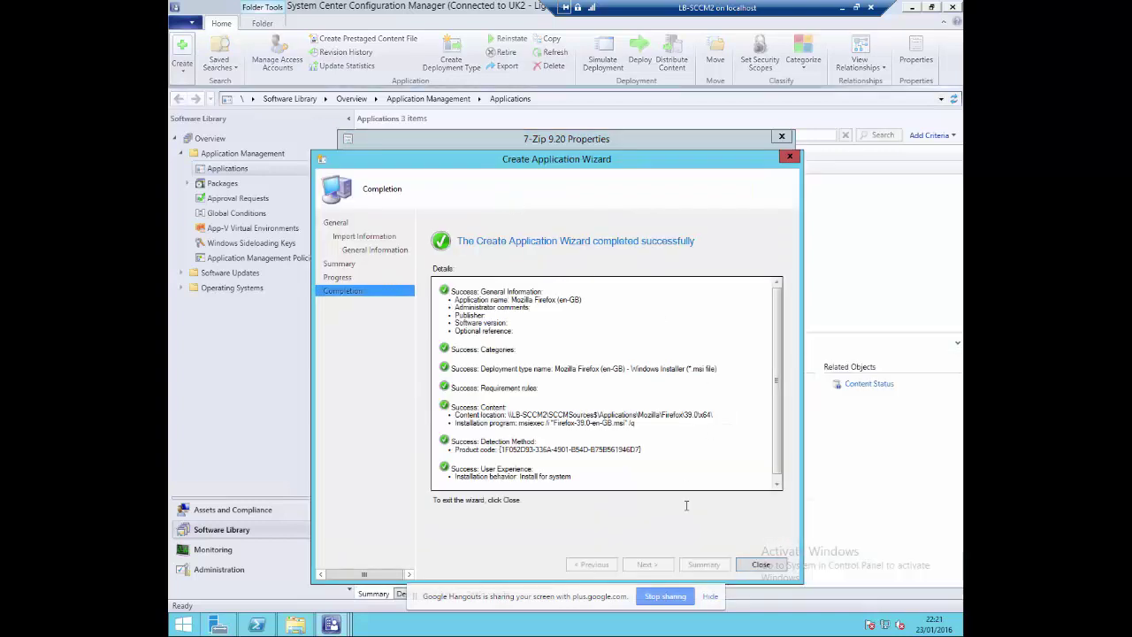
pyautogui.click(760, 565)
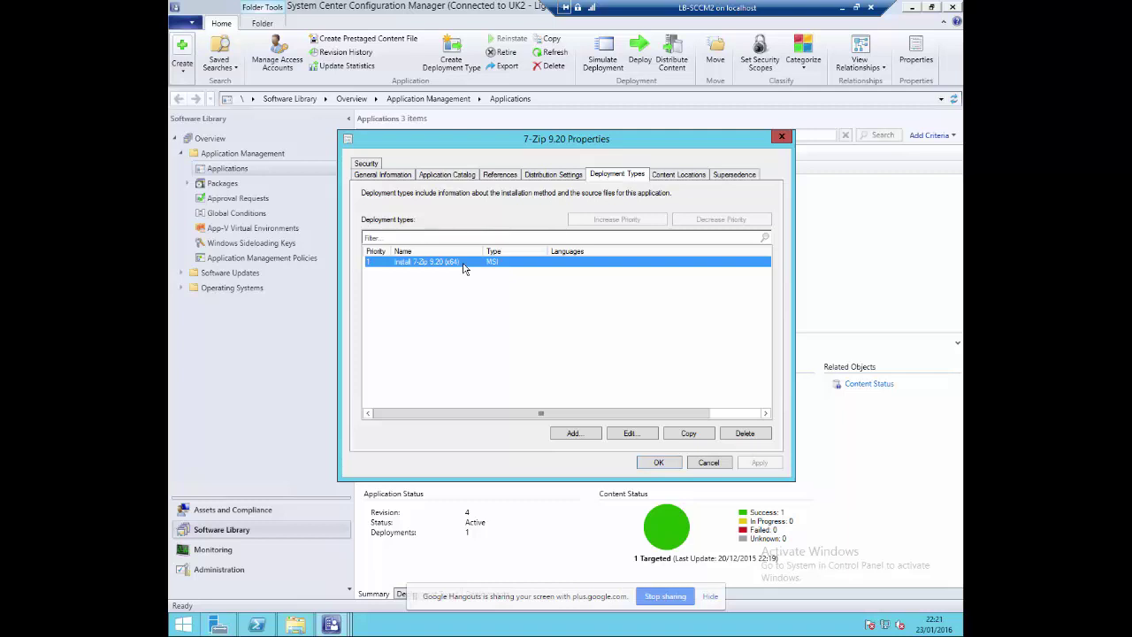
pyautogui.click(486, 281)
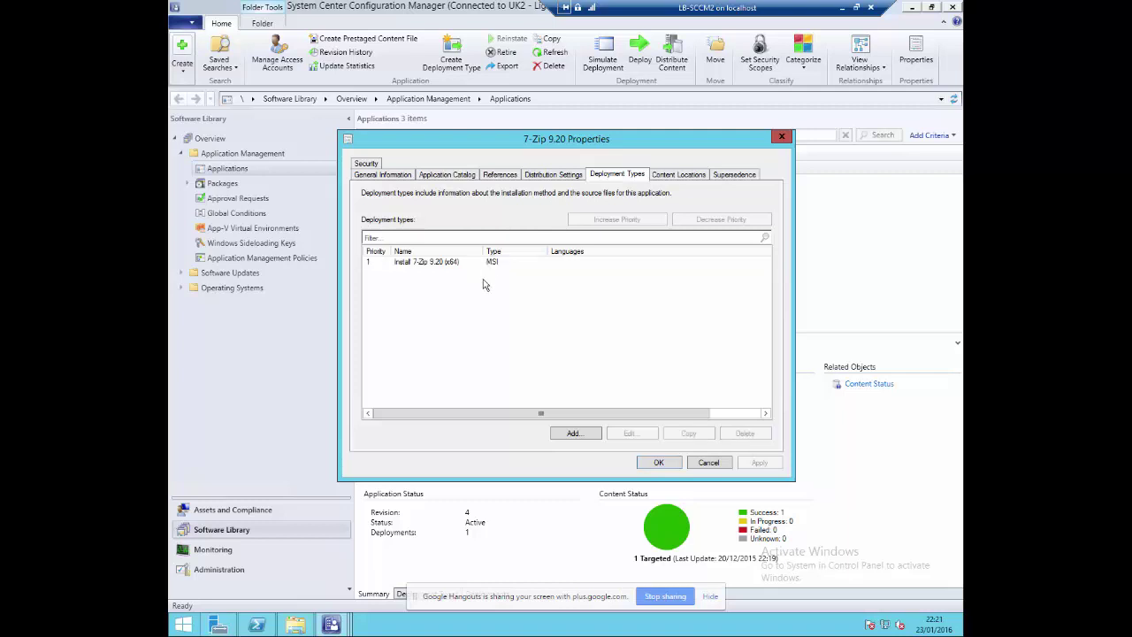
pyautogui.click(446, 266)
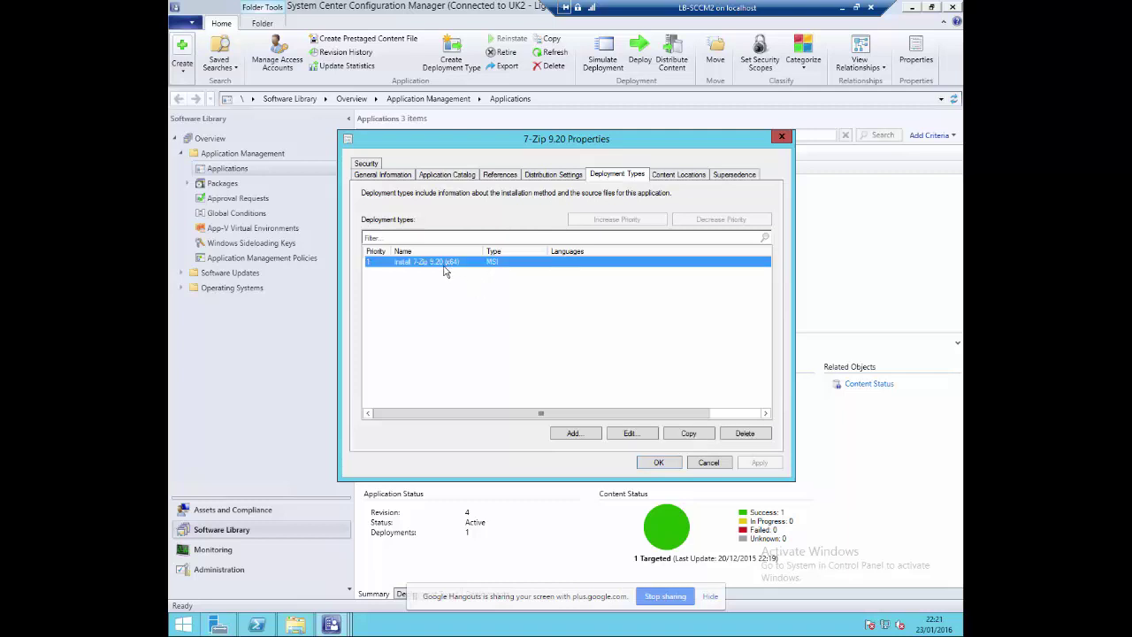
# - Start adding a Script Installer deployment type named test to 7-Zip 9.20 and continue to its content settings
pyautogui.click(576, 434)
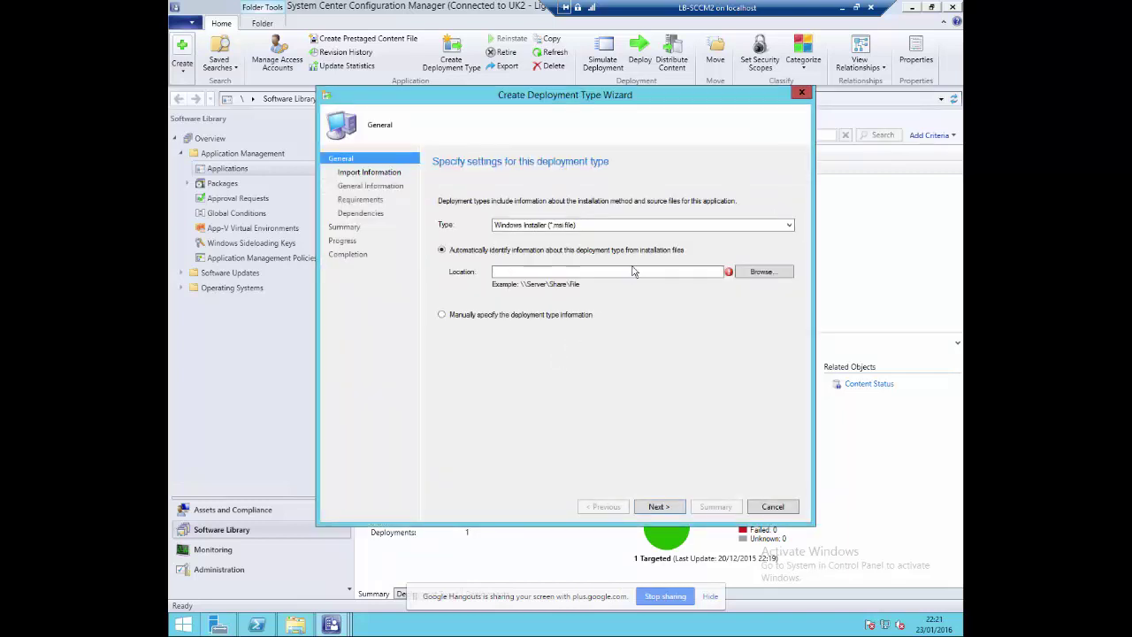
pyautogui.click(642, 226)
pyautogui.click(566, 260)
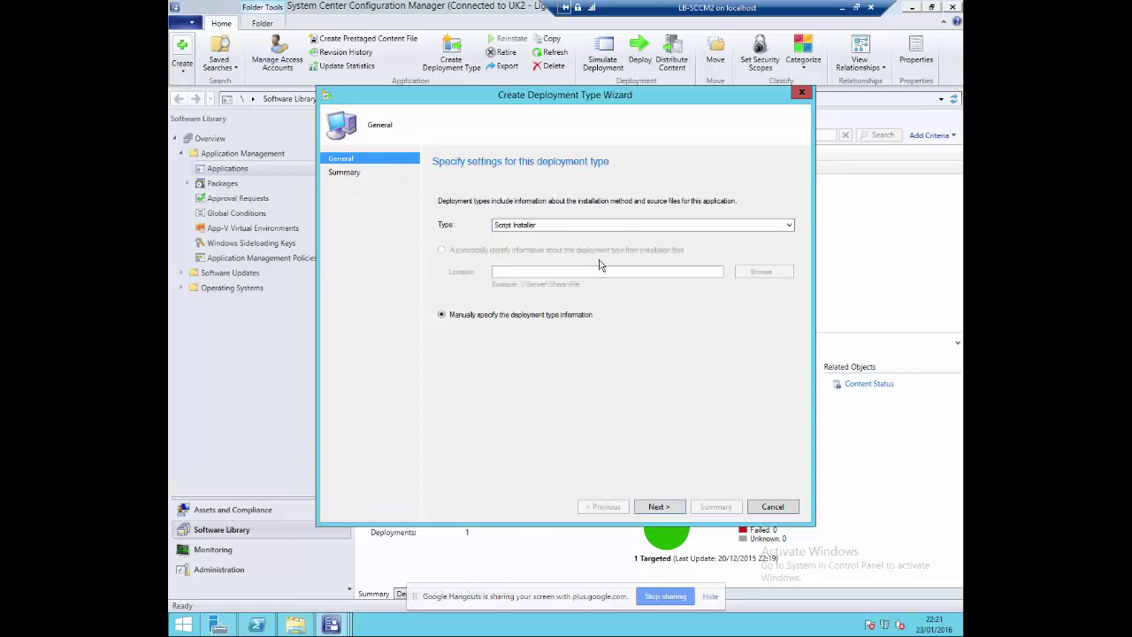
pyautogui.click(659, 507)
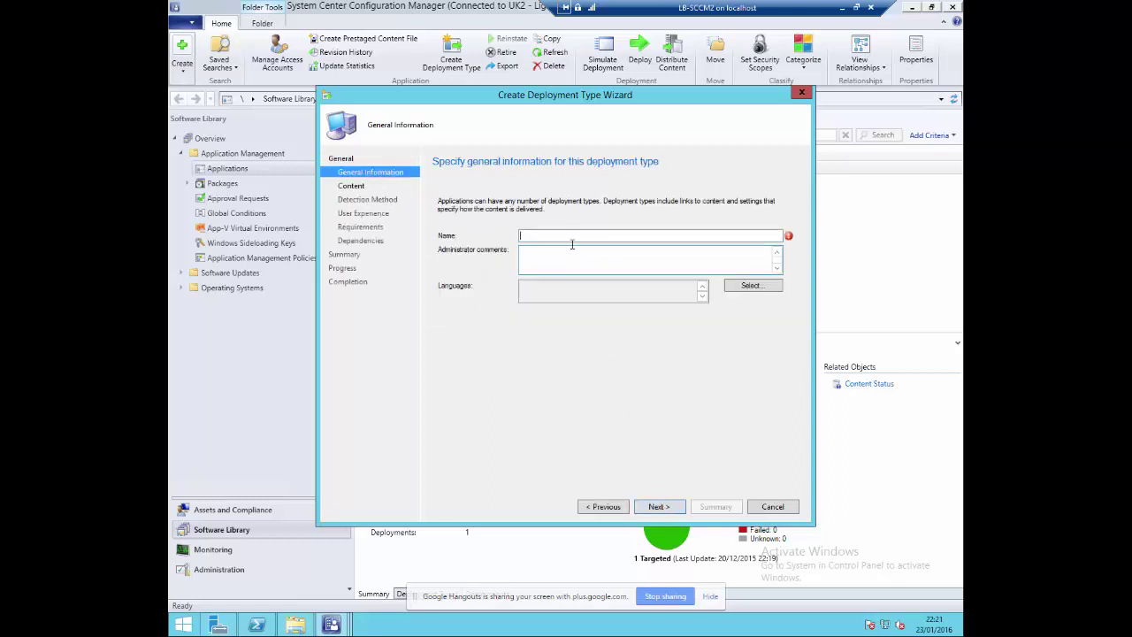
pyautogui.write('test')
pyautogui.click(650, 510)
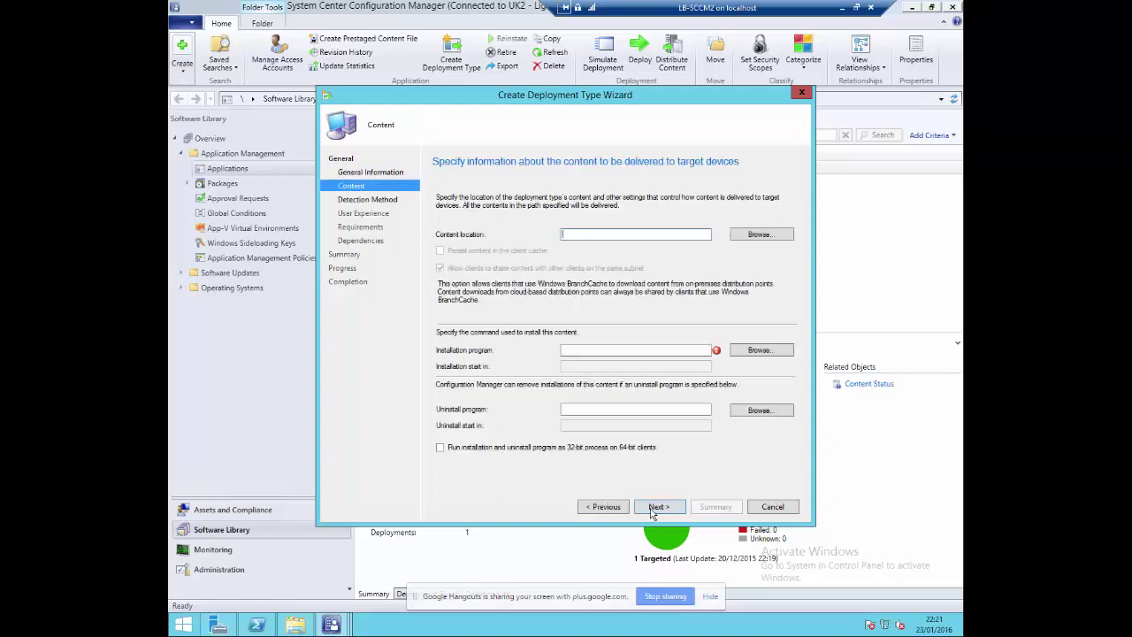
# - Set the content location to \\LB-SCCM2\SCCMSources$\Applications\7zip\9.38\x64
pyautogui.click(759, 235)
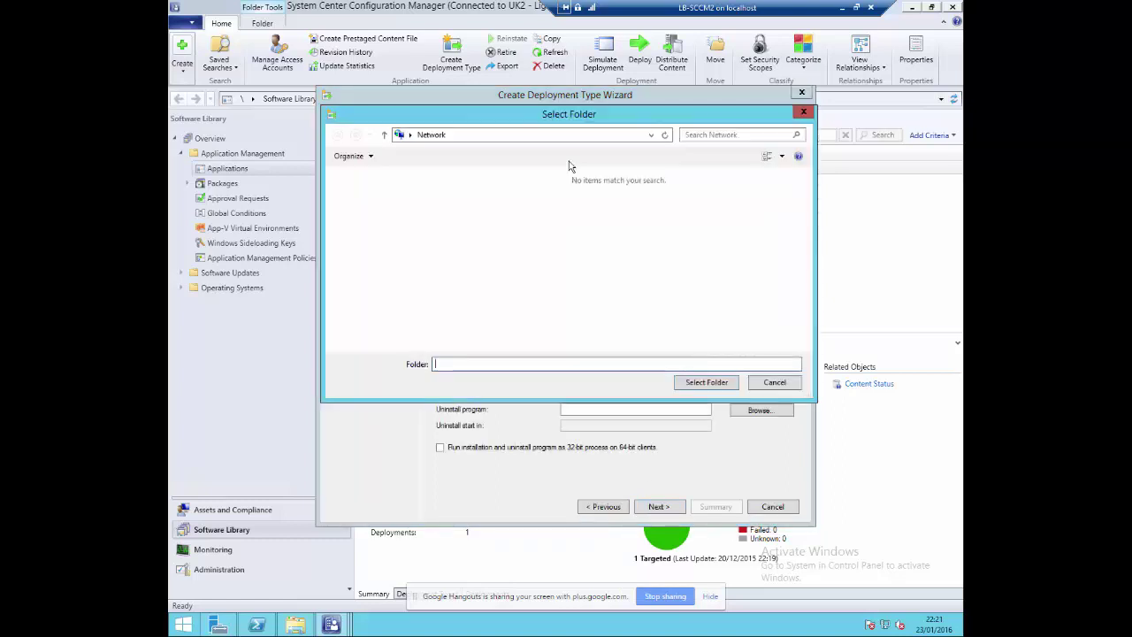
pyautogui.click(531, 135)
pyautogui.write('\\\\LB-SCCM2\\SCCMSources$')
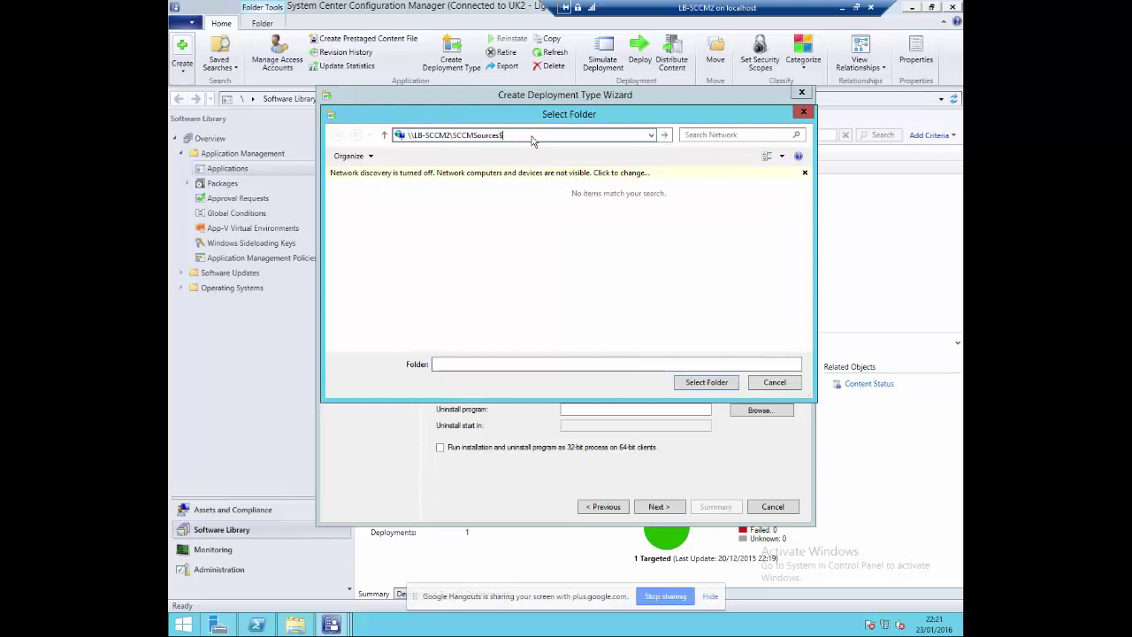
pyautogui.press('Return')
pyautogui.doubleClick(477, 192)
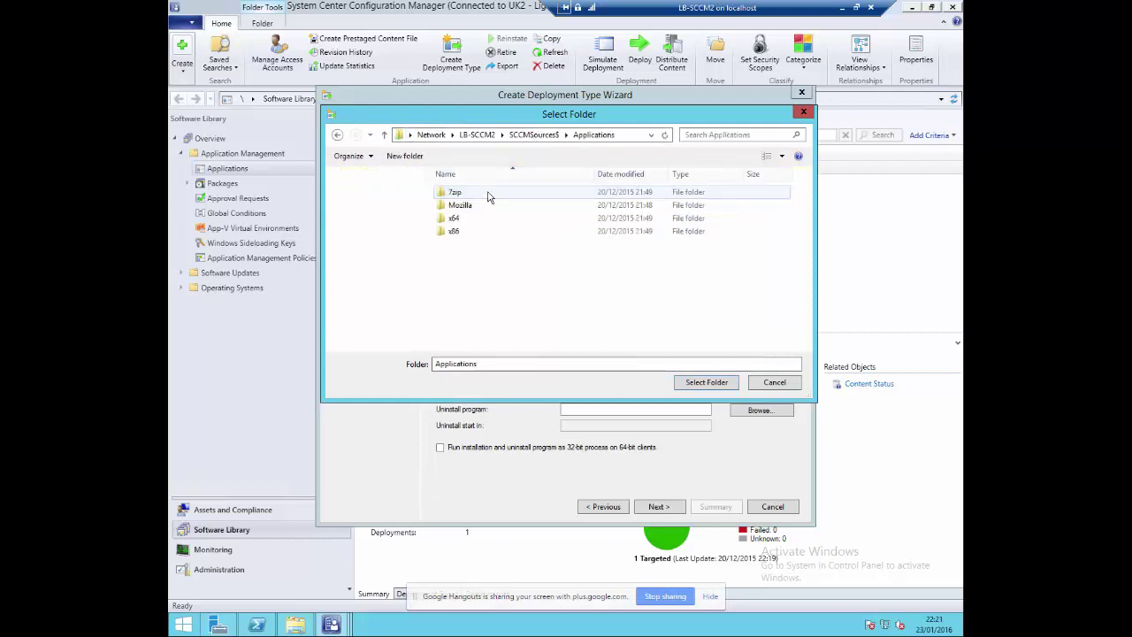
pyautogui.doubleClick(480, 193)
pyautogui.doubleClick(474, 206)
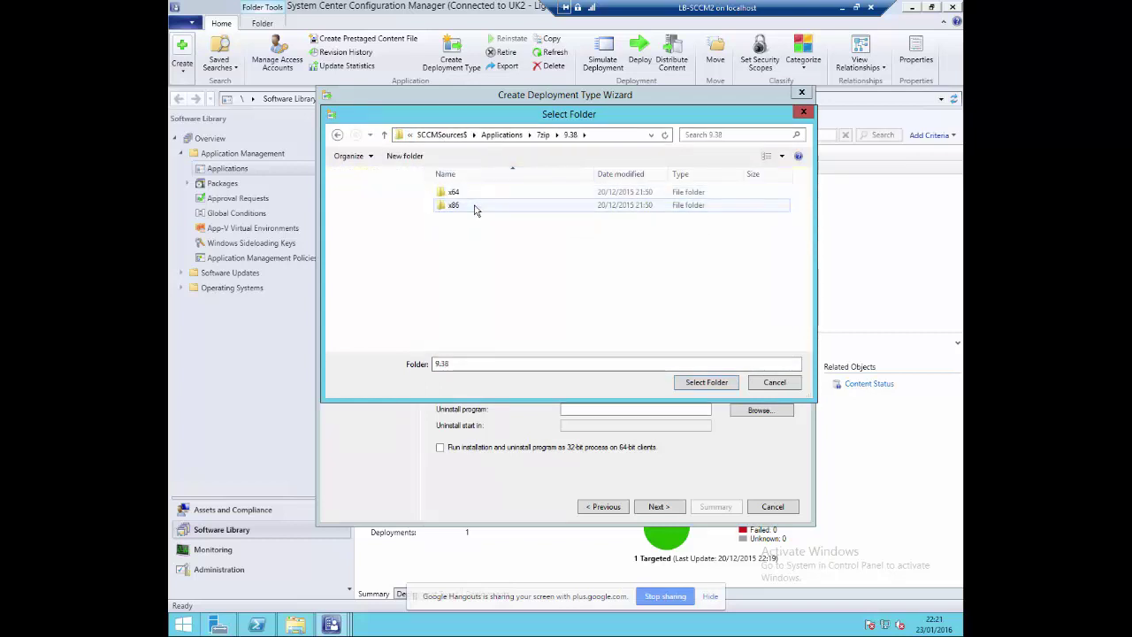
pyautogui.doubleClick(472, 194)
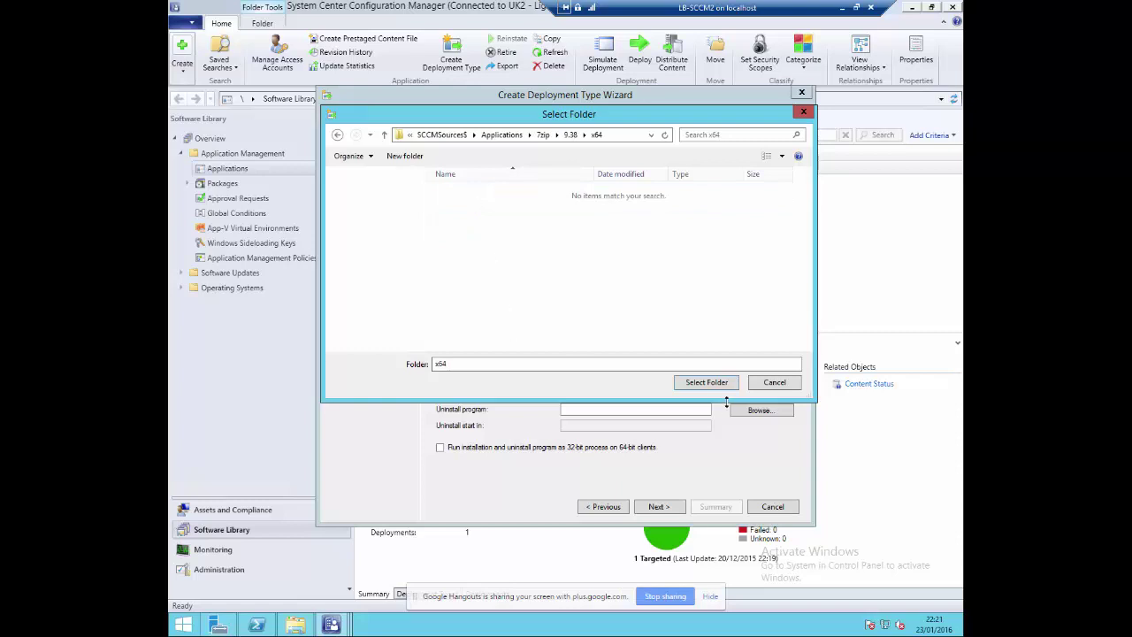
pyautogui.click(705, 382)
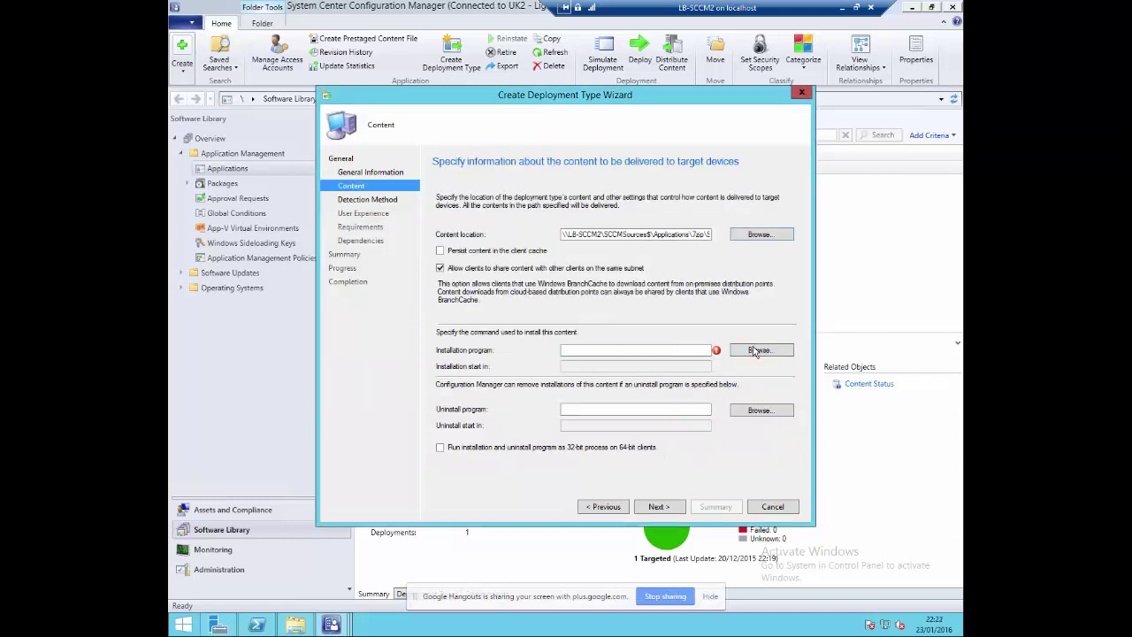
# - Set the installation program to install.exe and continue to the detection method
pyautogui.click(683, 351)
pyautogui.write('install')
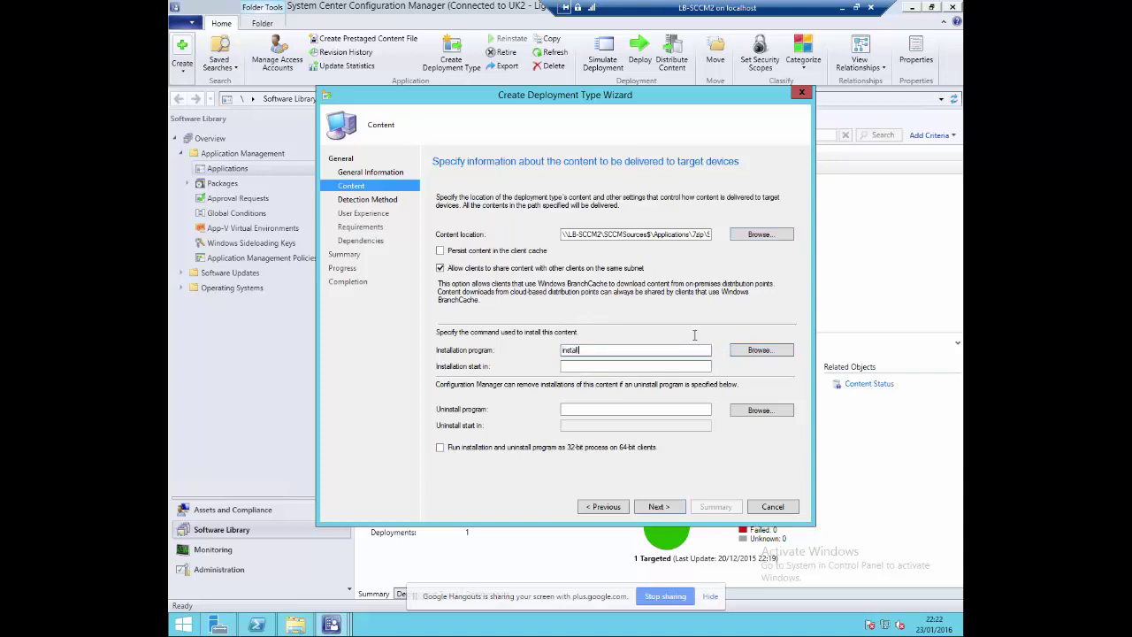
pyautogui.write('.exe')
pyautogui.click(679, 506)
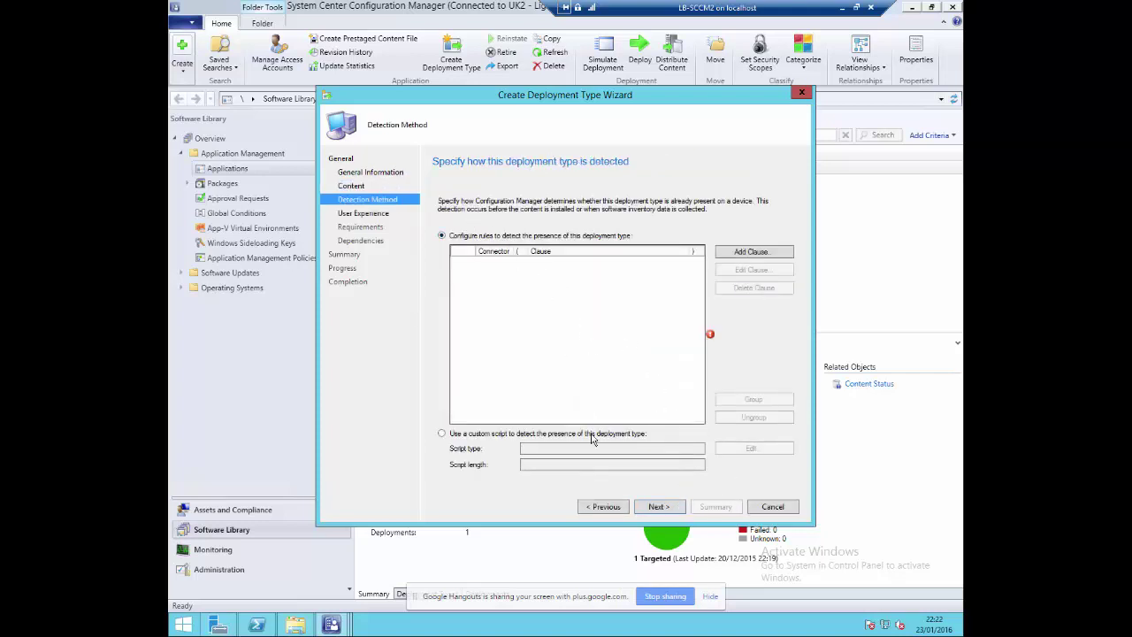
# - Start a detection rule clause, view the Windows Installer setting type and set it back to File System
pyautogui.click(745, 254)
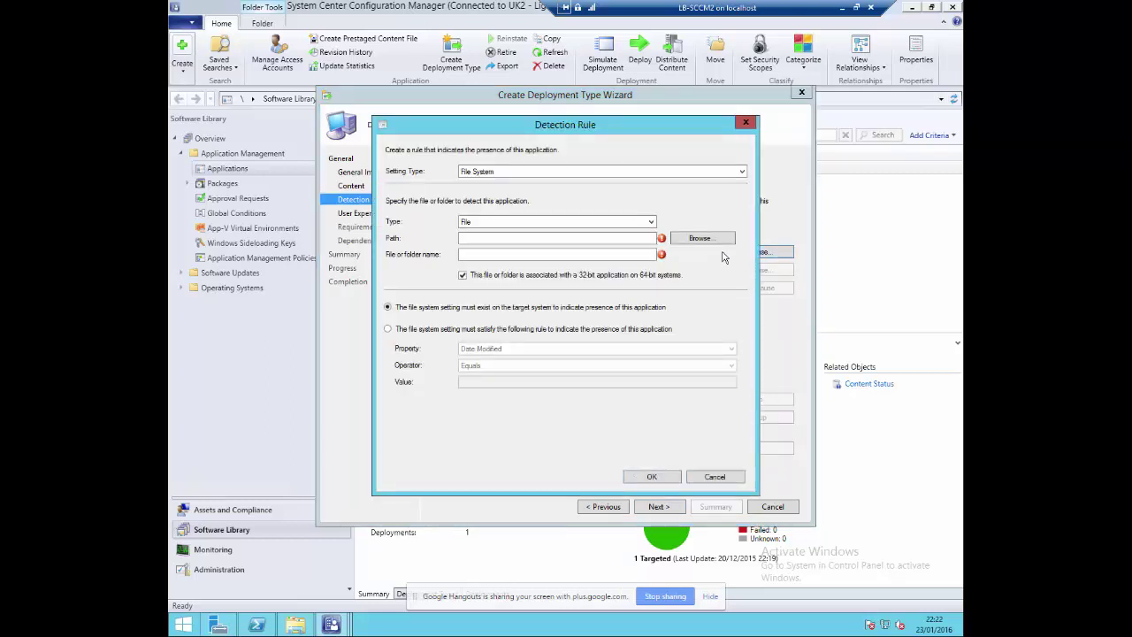
pyautogui.click(744, 123)
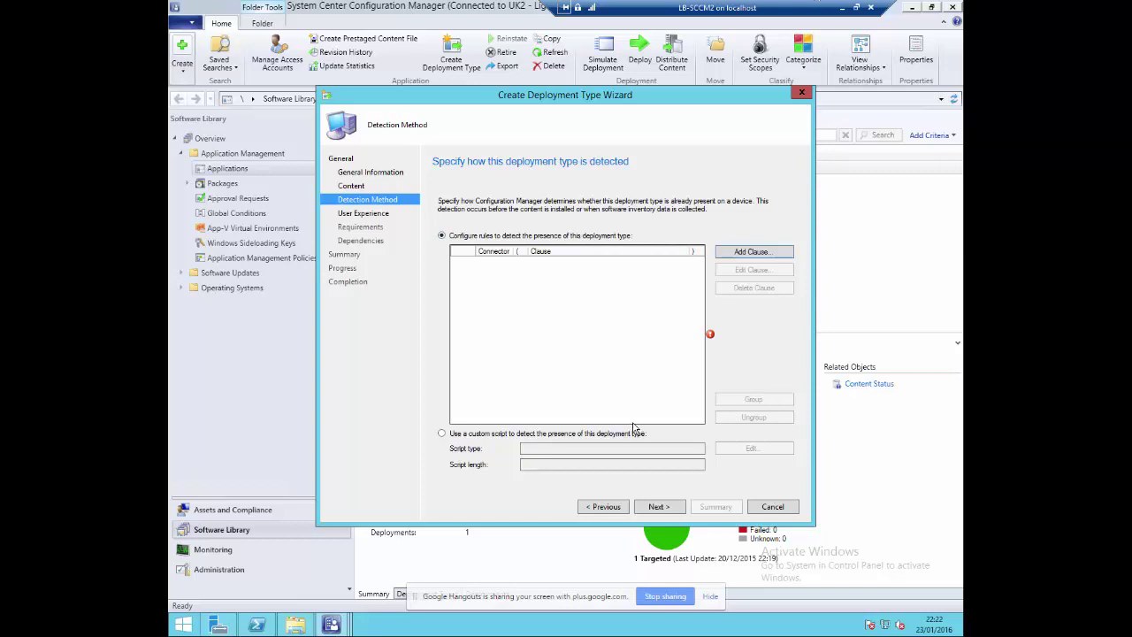
pyautogui.click(756, 251)
pyautogui.click(558, 172)
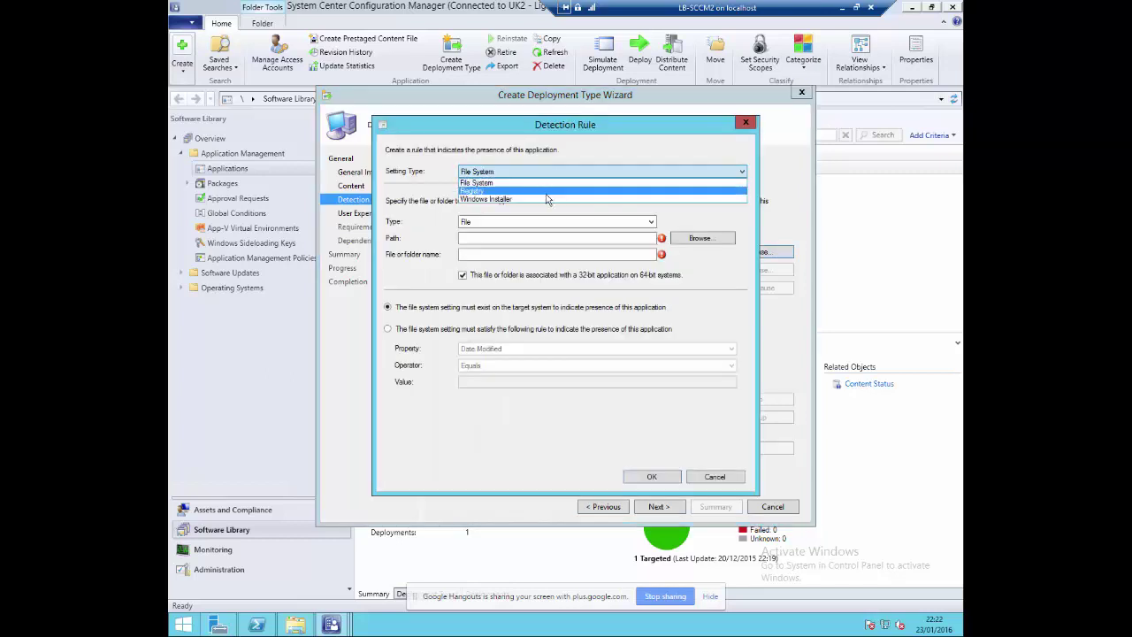
pyautogui.click(543, 199)
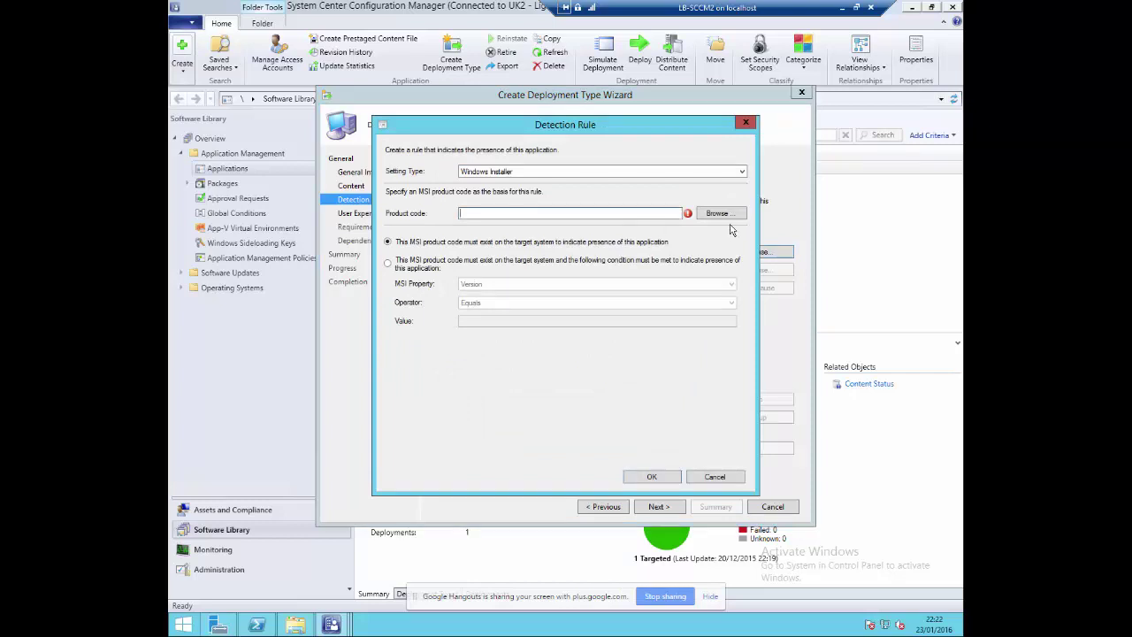
pyautogui.click(641, 175)
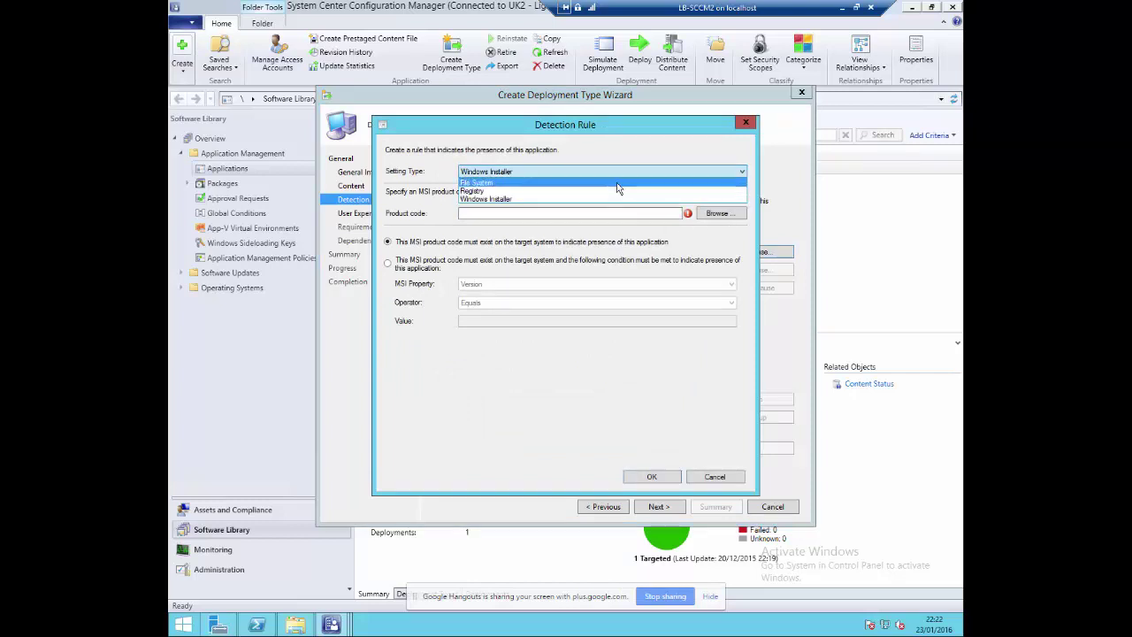
pyautogui.click(618, 185)
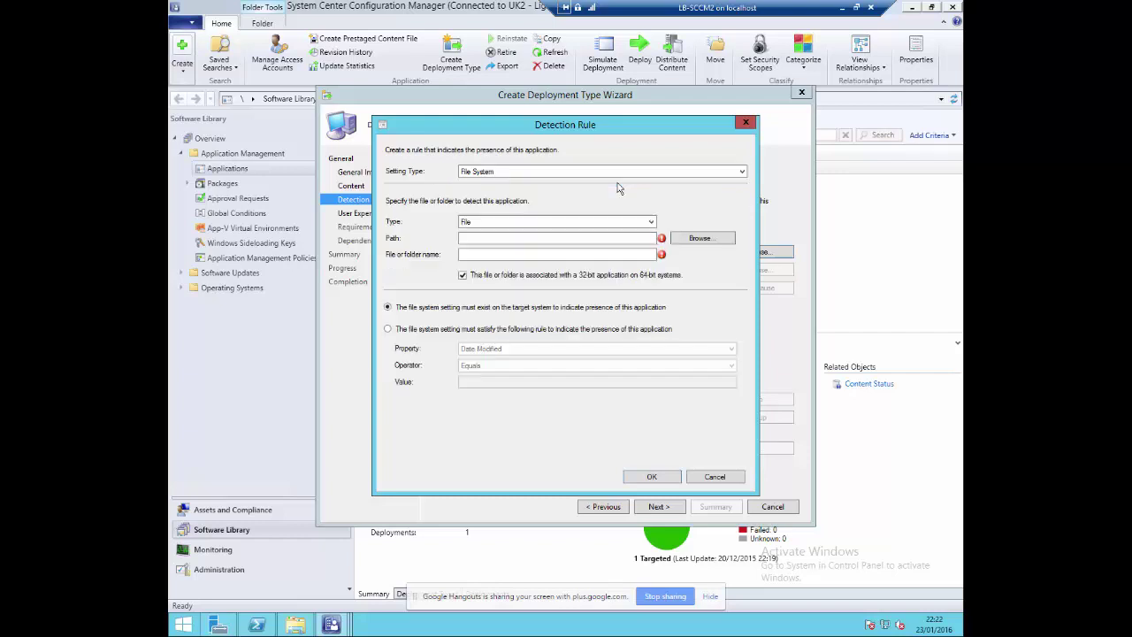
# - Choose crashanalyze.exe from C:\Program Files\Microsoft DaRT\v10 as the file the rule detects and select its file name
pyautogui.click(702, 239)
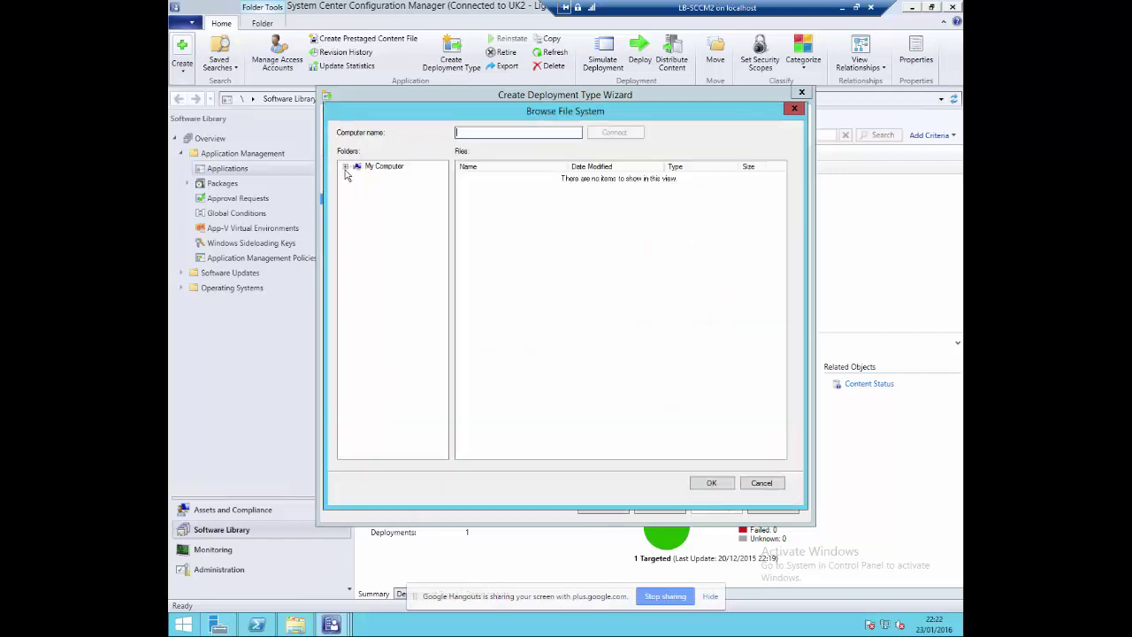
pyautogui.click(346, 166)
pyautogui.click(357, 180)
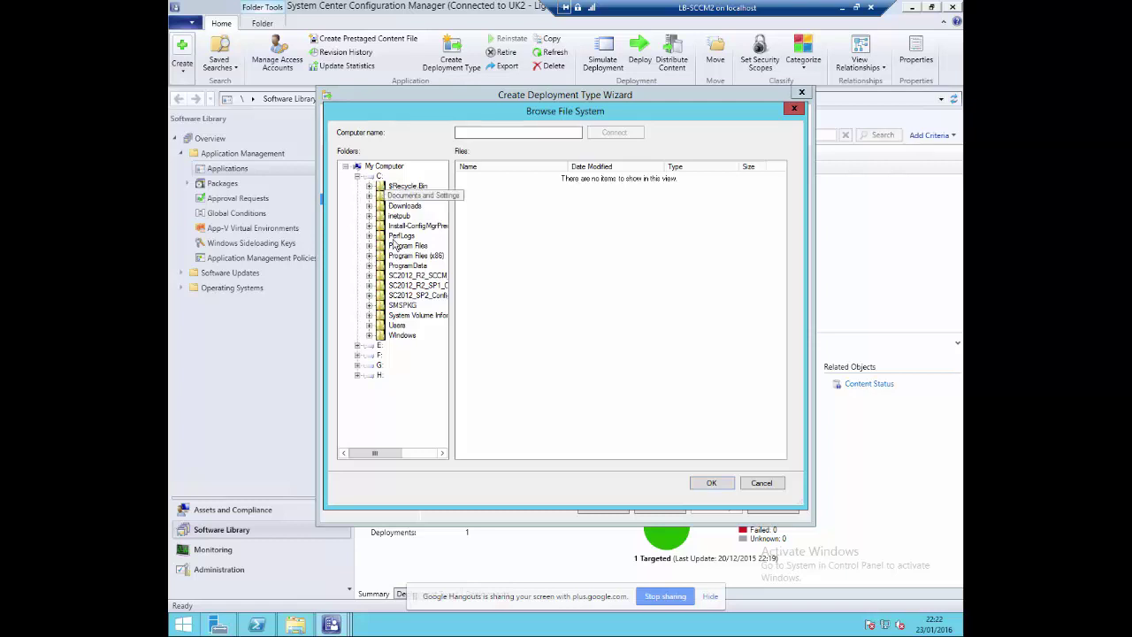
pyautogui.click(419, 248)
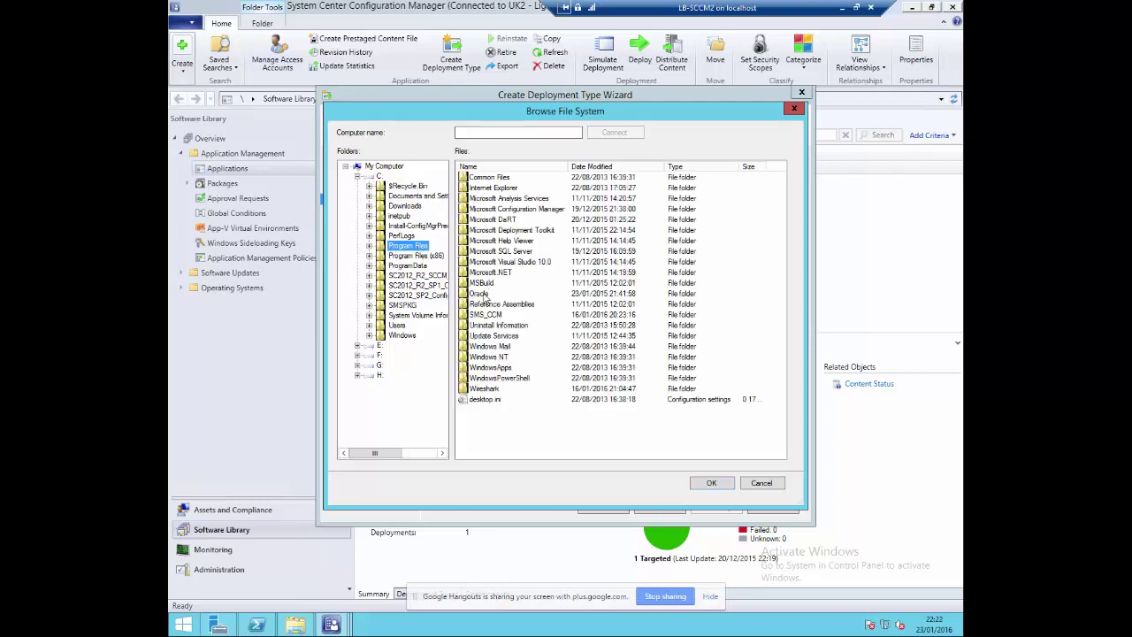
pyautogui.doubleClick(510, 221)
pyautogui.doubleClick(478, 179)
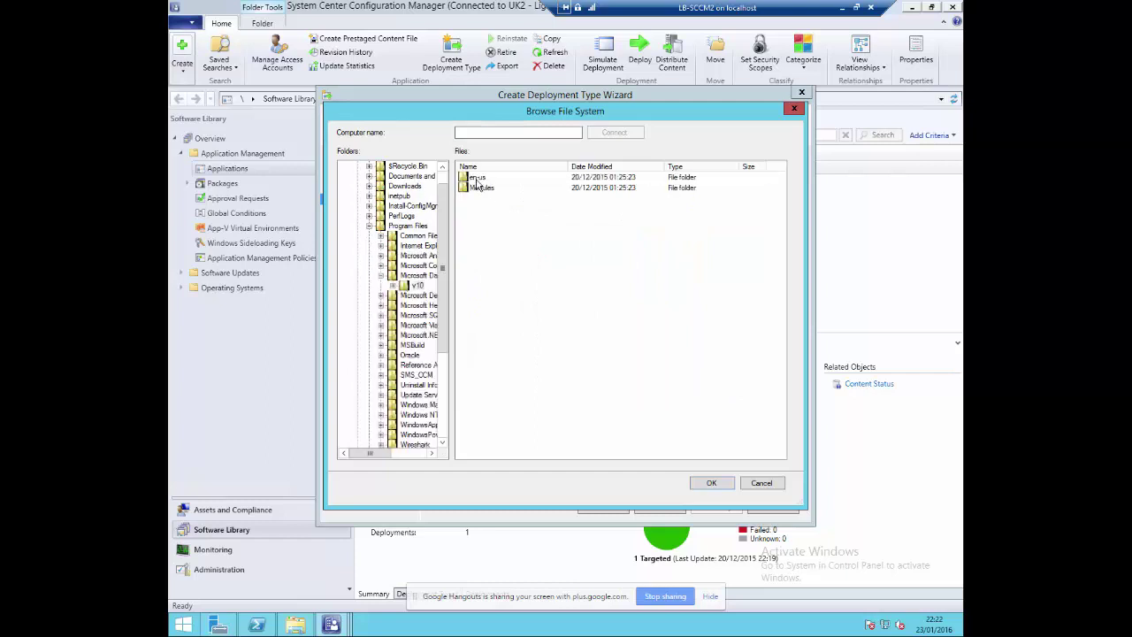
pyautogui.click(488, 200)
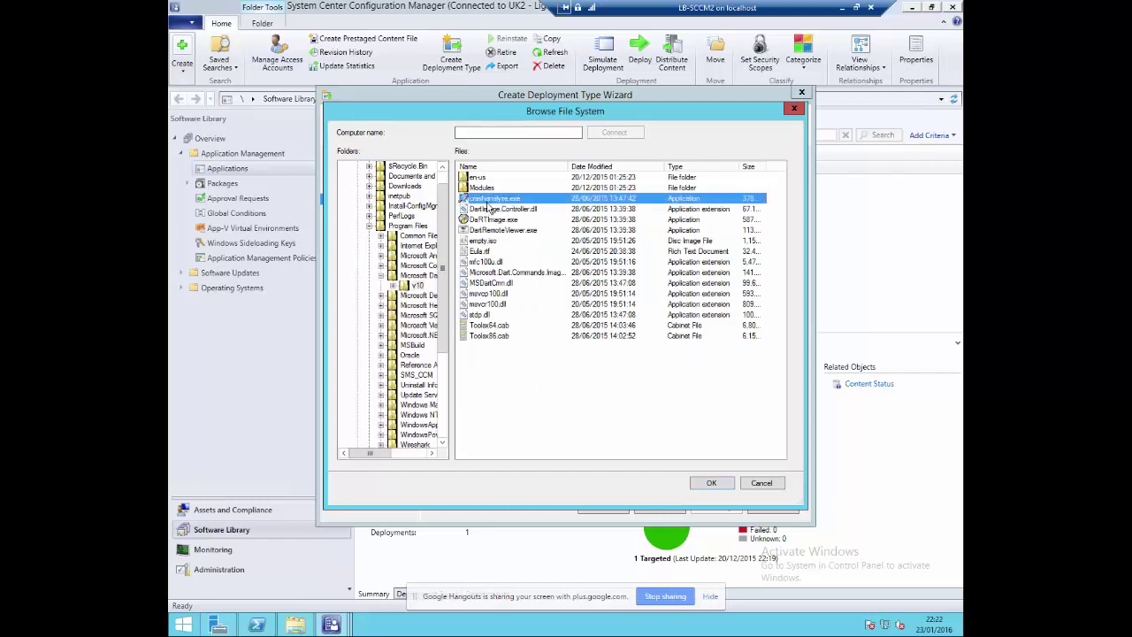
pyautogui.doubleClick(488, 204)
pyautogui.doubleClick(527, 253)
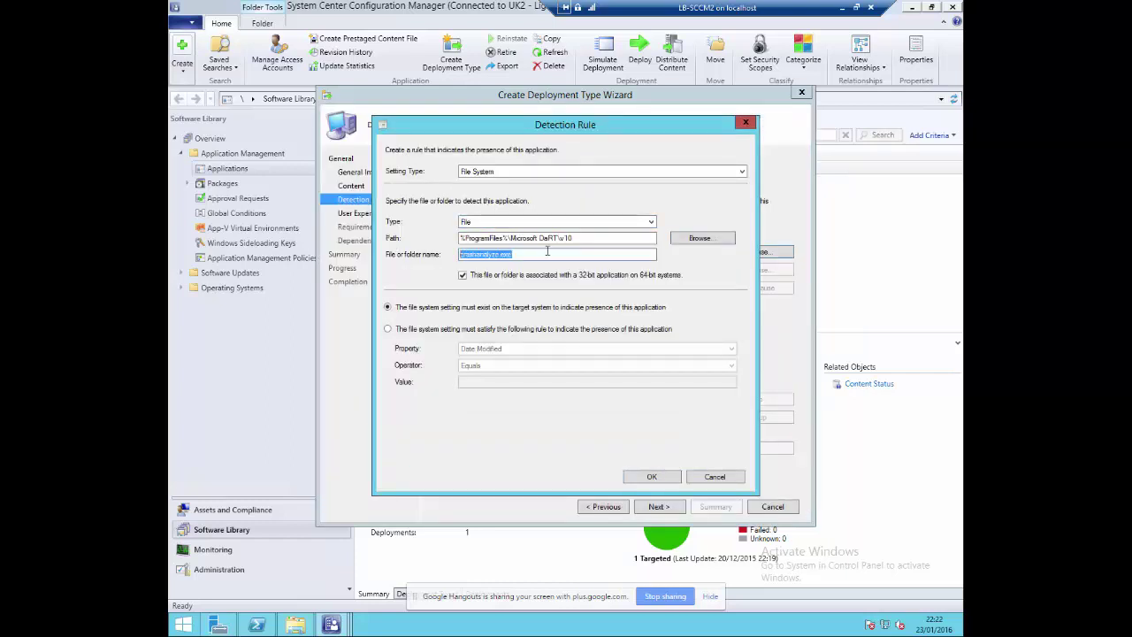
# - Confirm the detection rule that requires the file crashanalyze.exe to exist in %ProgramFiles%\Microsoft DaRT\v10
pyautogui.hotkey('shift', 'Tab')
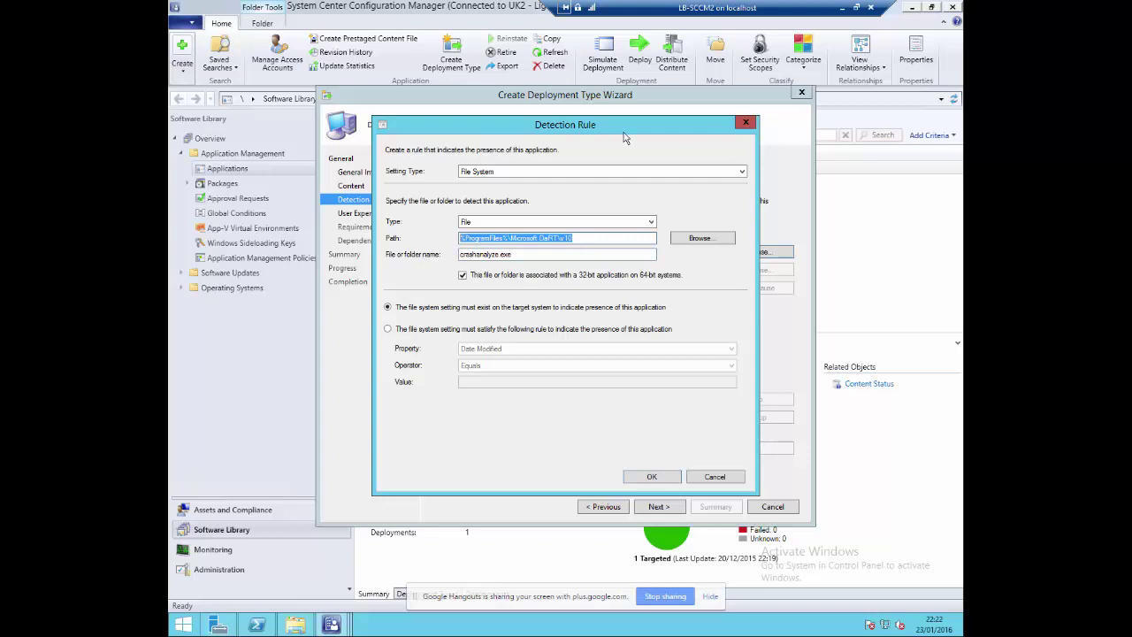
pyautogui.moveTo(624, 130); pyautogui.dragTo(598, 276)
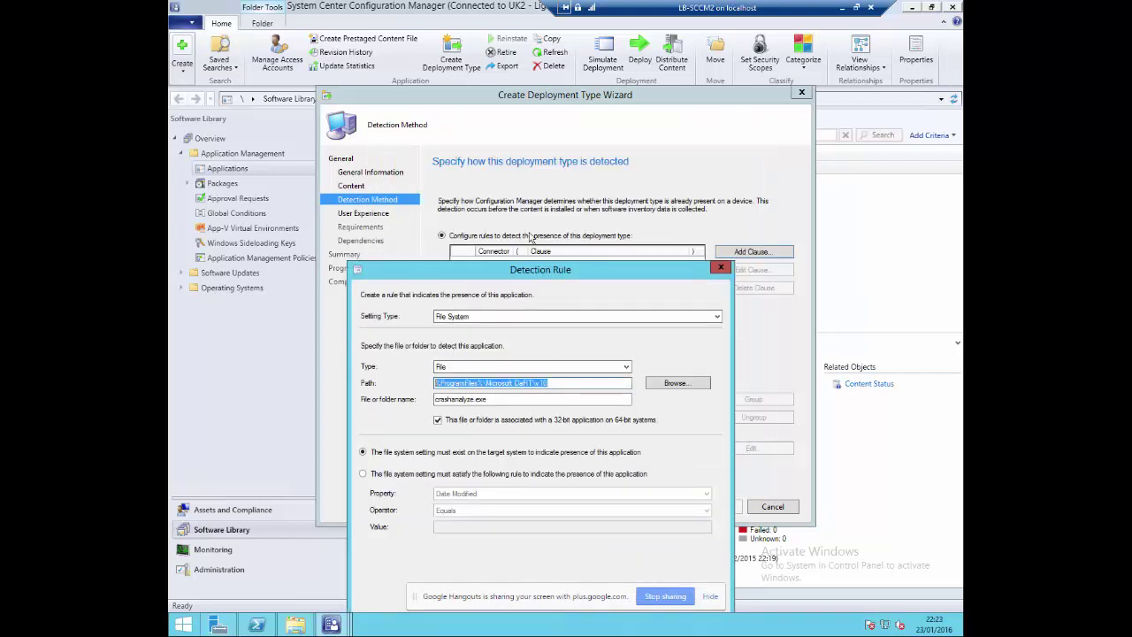
pyautogui.moveTo(539, 276); pyautogui.dragTo(591, 135)
pyautogui.click(679, 481)
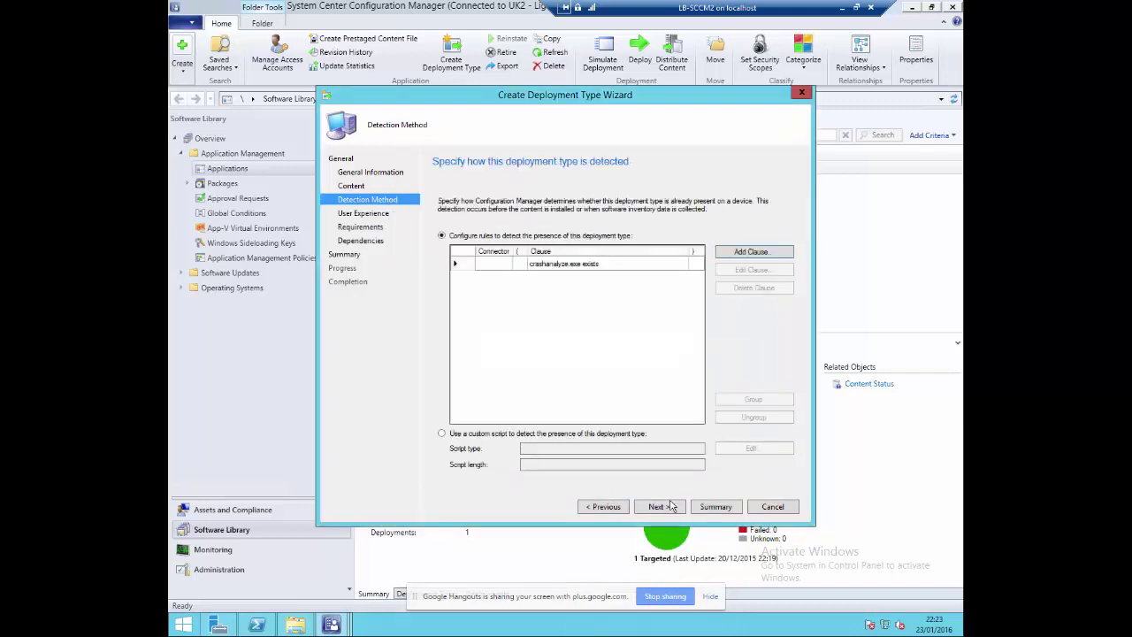
# - Advance the wizard to the Requirements page and start a new requirement in the Custom category
pyautogui.click(672, 505)
pyautogui.click(658, 507)
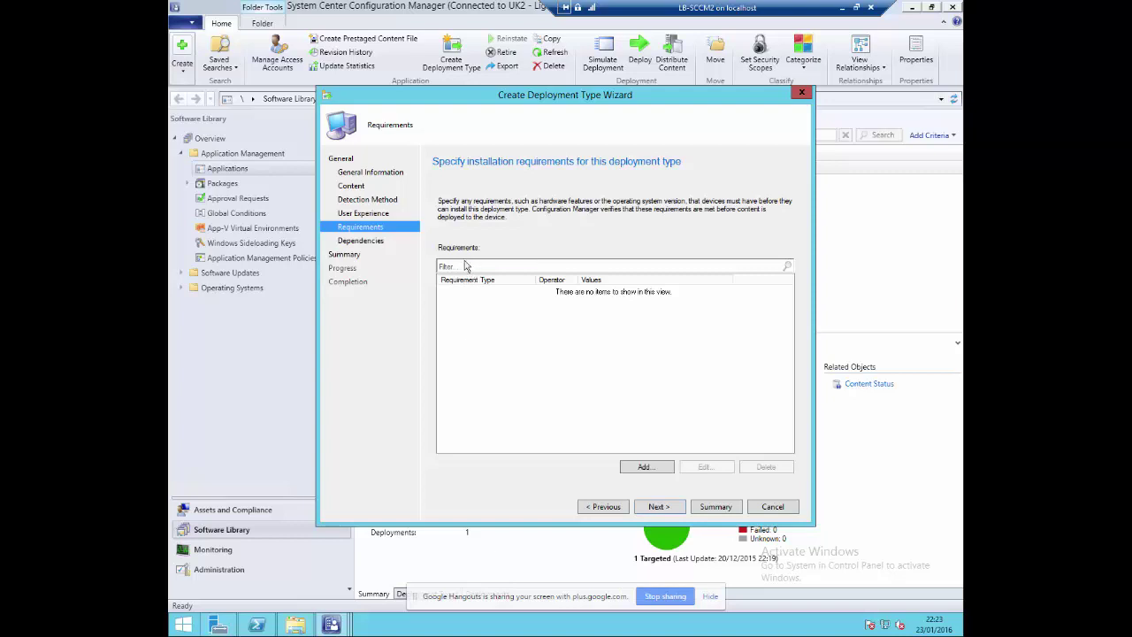
pyautogui.click(646, 467)
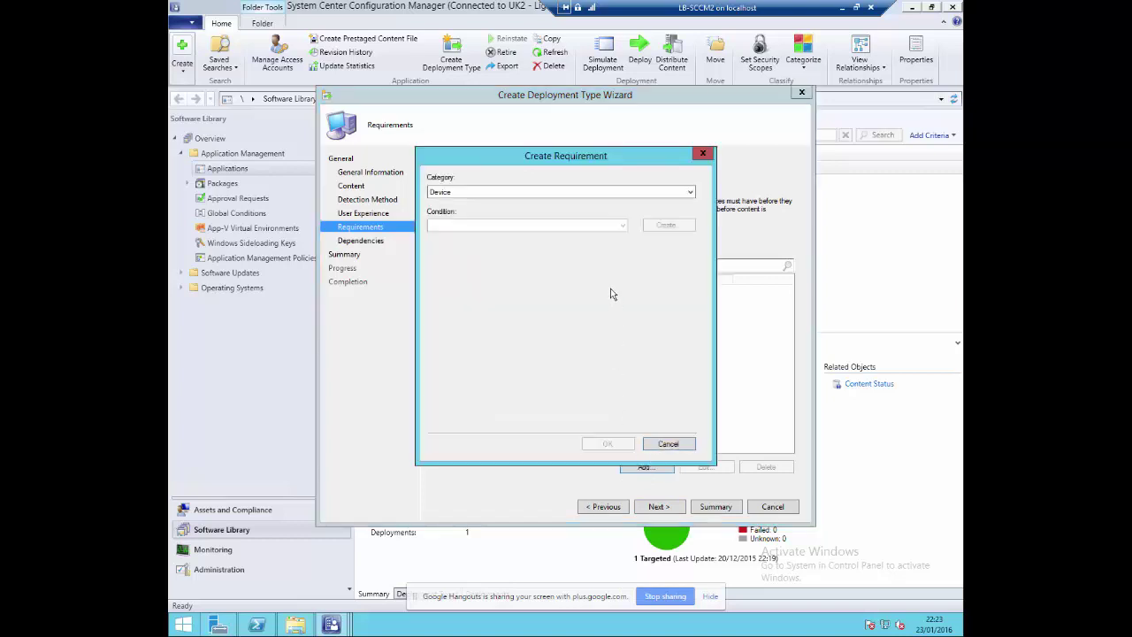
pyautogui.click(556, 192)
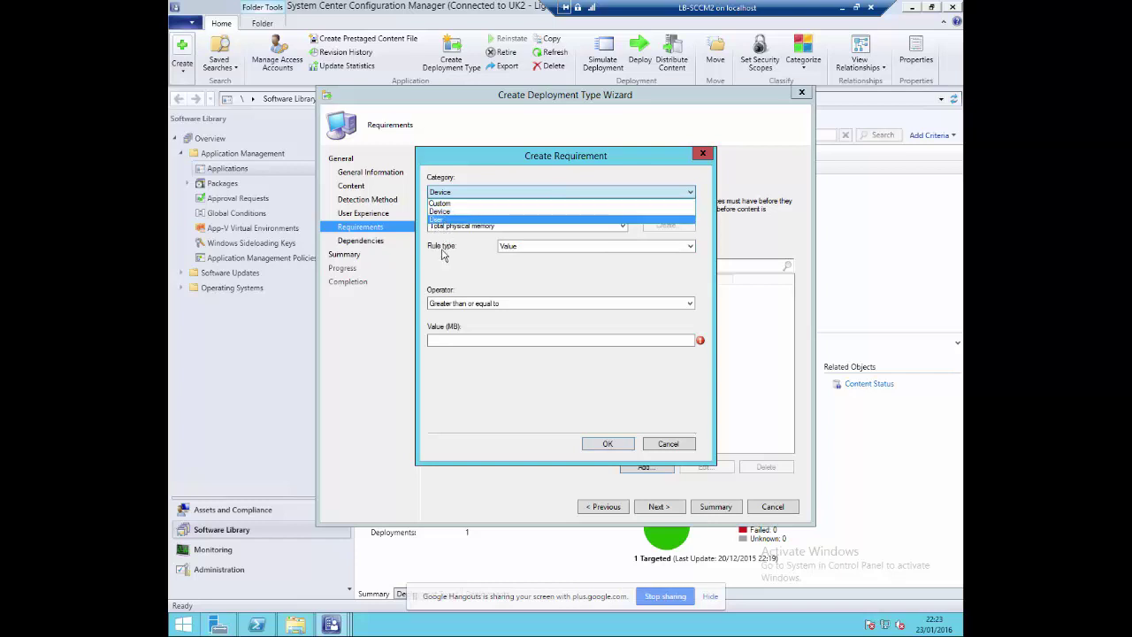
pyautogui.click(444, 237)
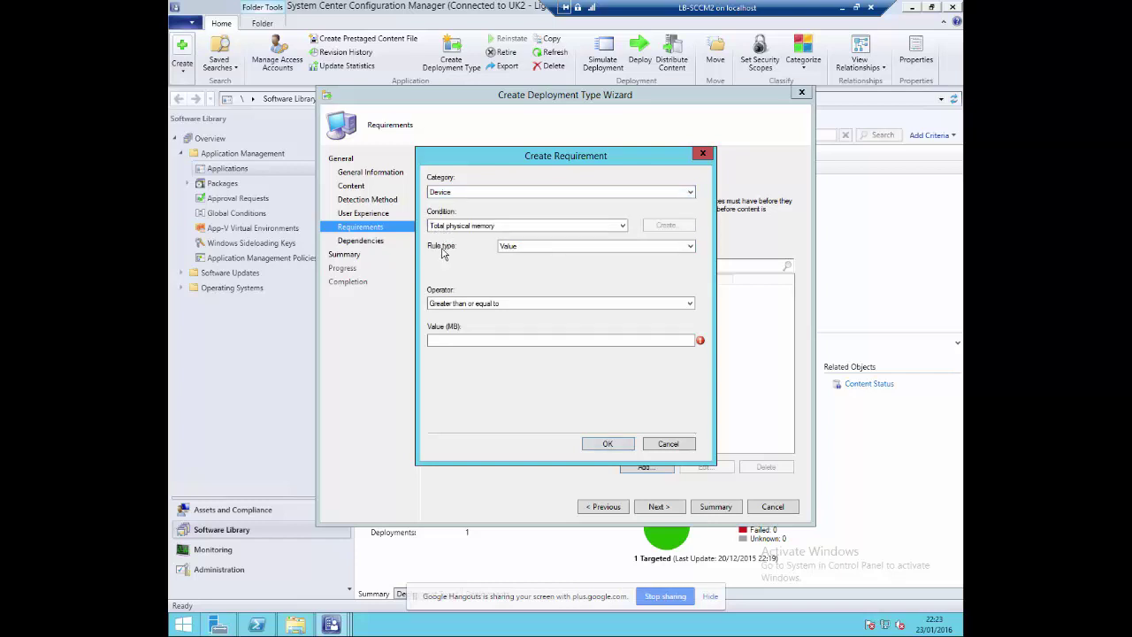
pyautogui.click(472, 193)
pyautogui.click(467, 205)
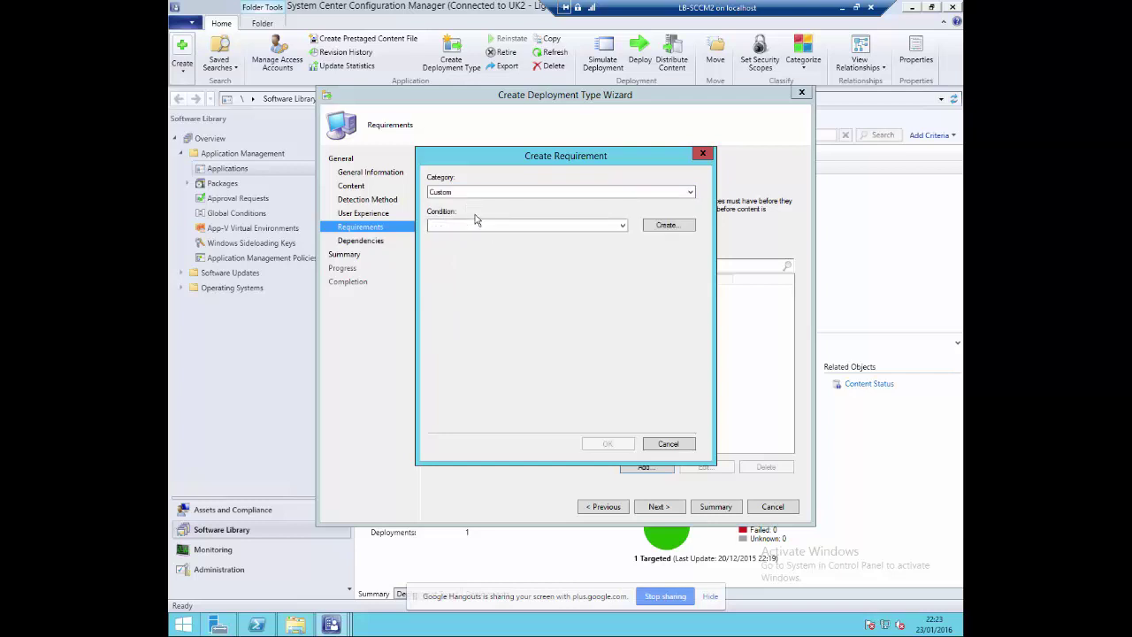
# - Start a new global condition for the custom requirement and set its setting type to File system
pyautogui.click(491, 226)
pyautogui.click(624, 227)
pyautogui.click(669, 226)
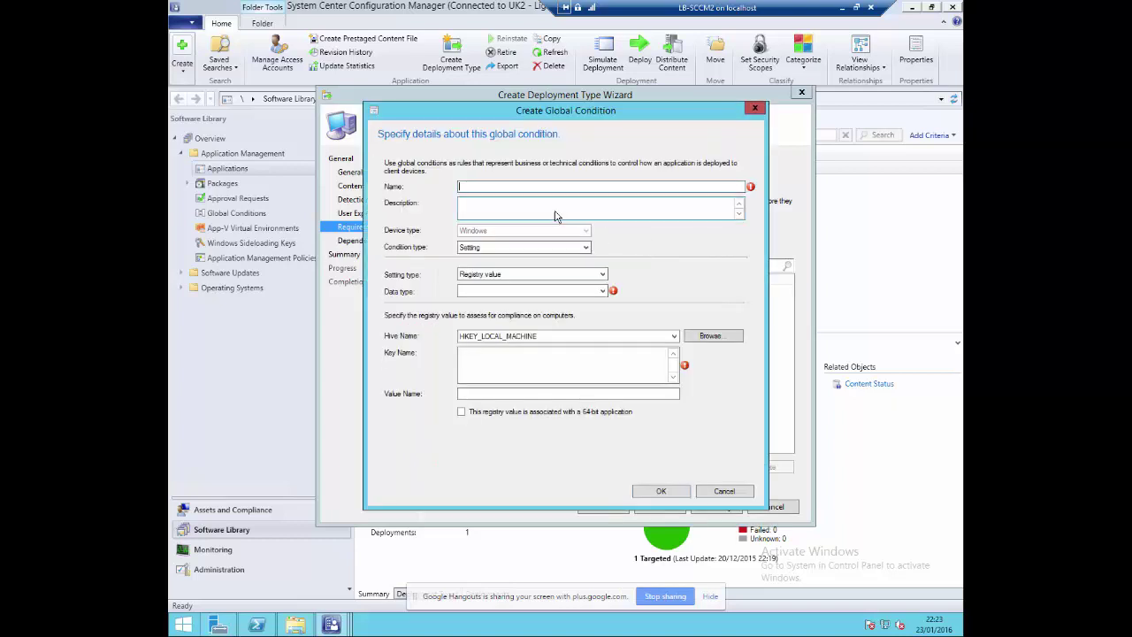
pyautogui.click(550, 275)
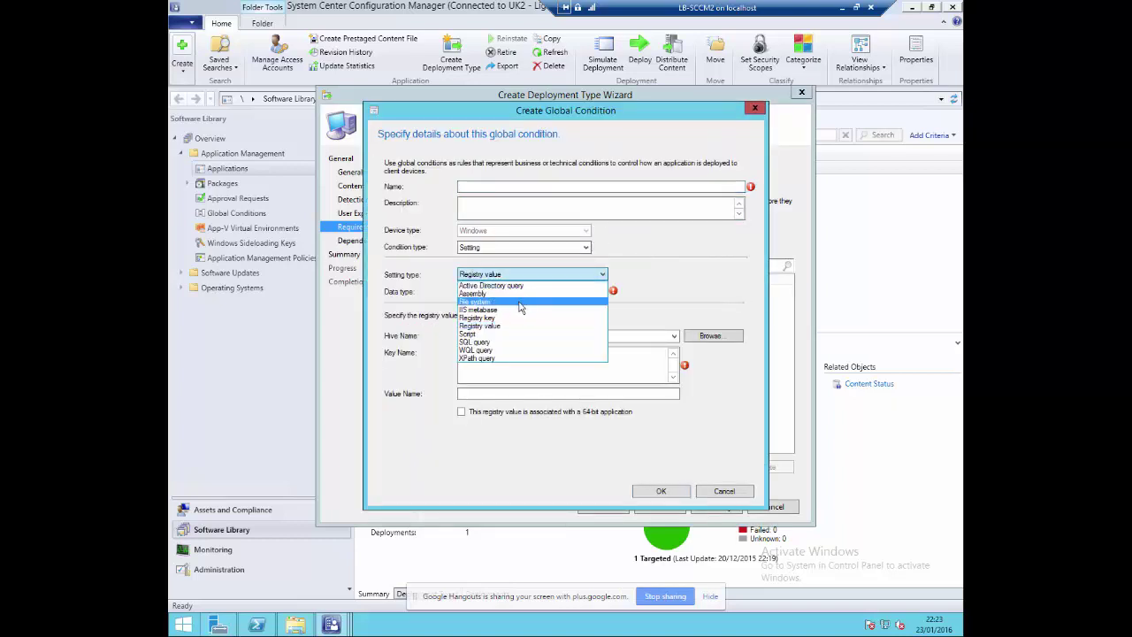
pyautogui.click(521, 303)
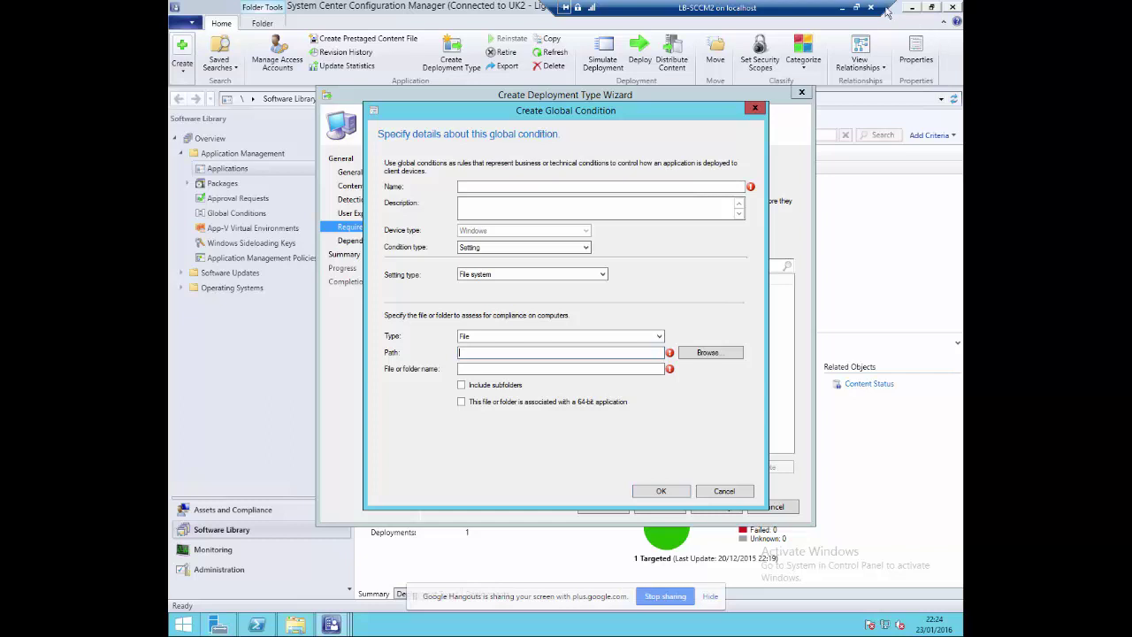
# - Switch to the local Command Prompt, launch a new Paint window with mspaint and maximize it
pyautogui.moveTo(519, 13)
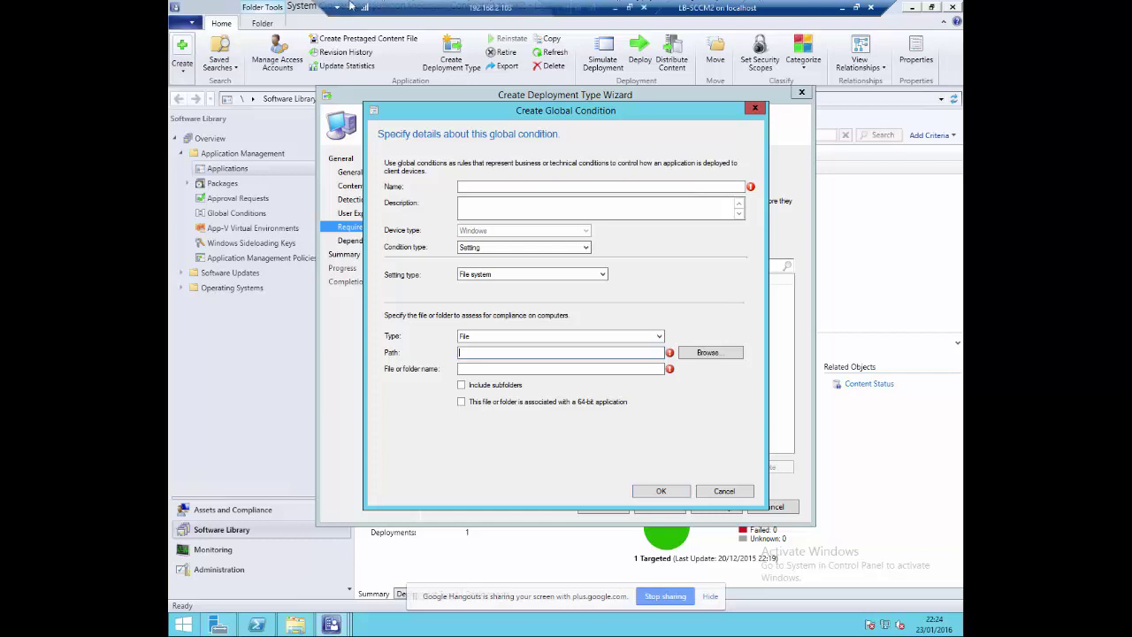
pyautogui.hotkey('alt', 'Tab')
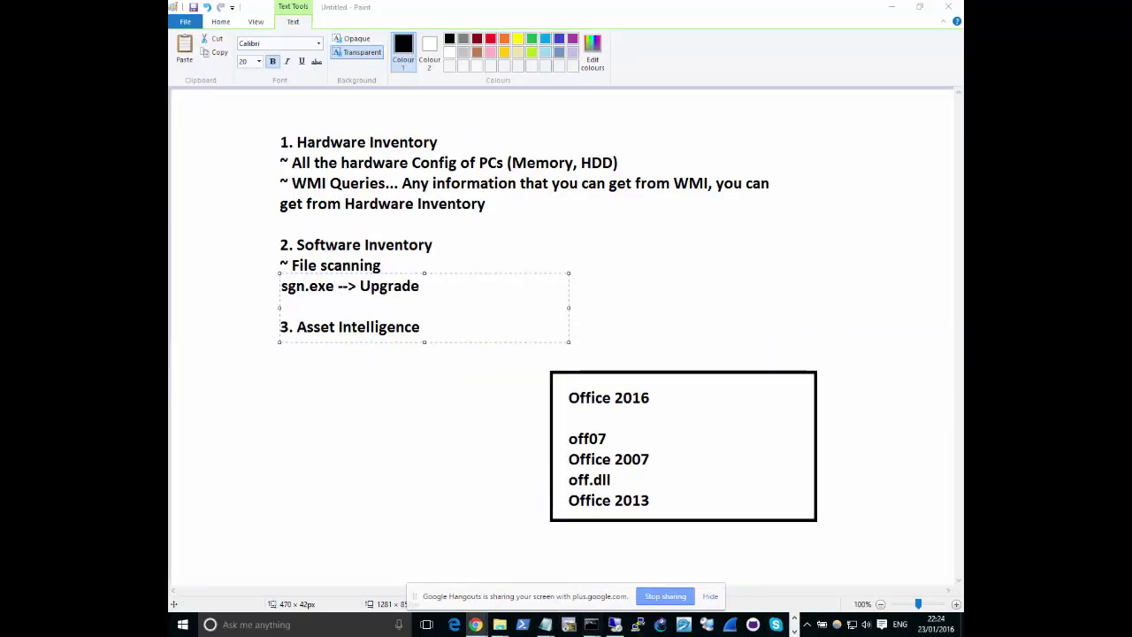
pyautogui.hotkey('alt', 'Tab')
pyautogui.click(580, 230)
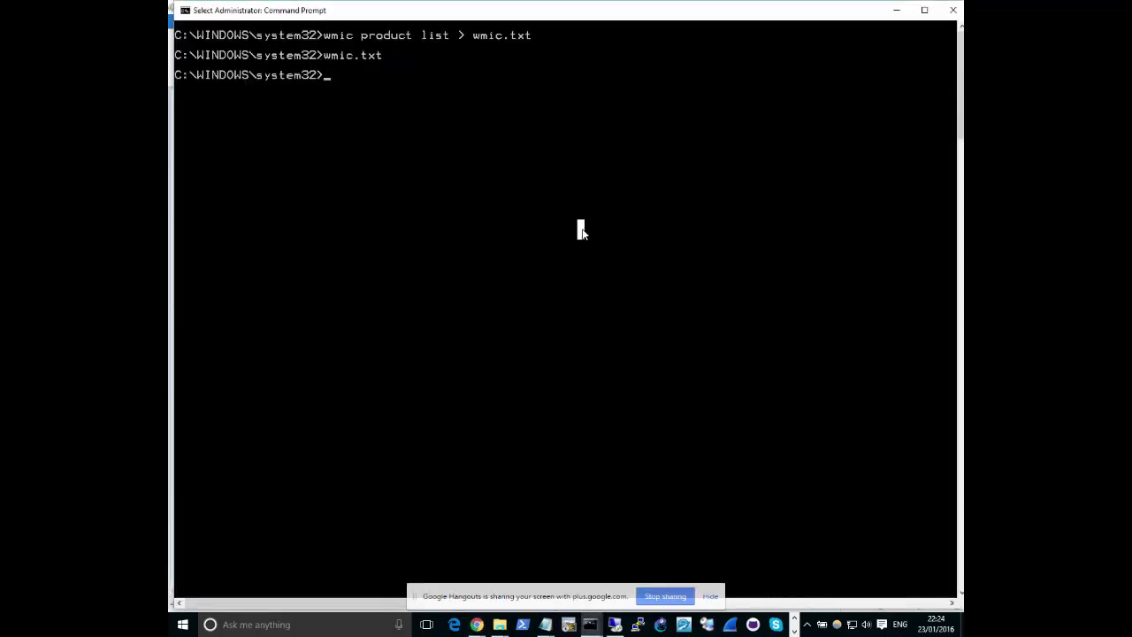
pyautogui.write('mspaint')
pyautogui.press('Return')
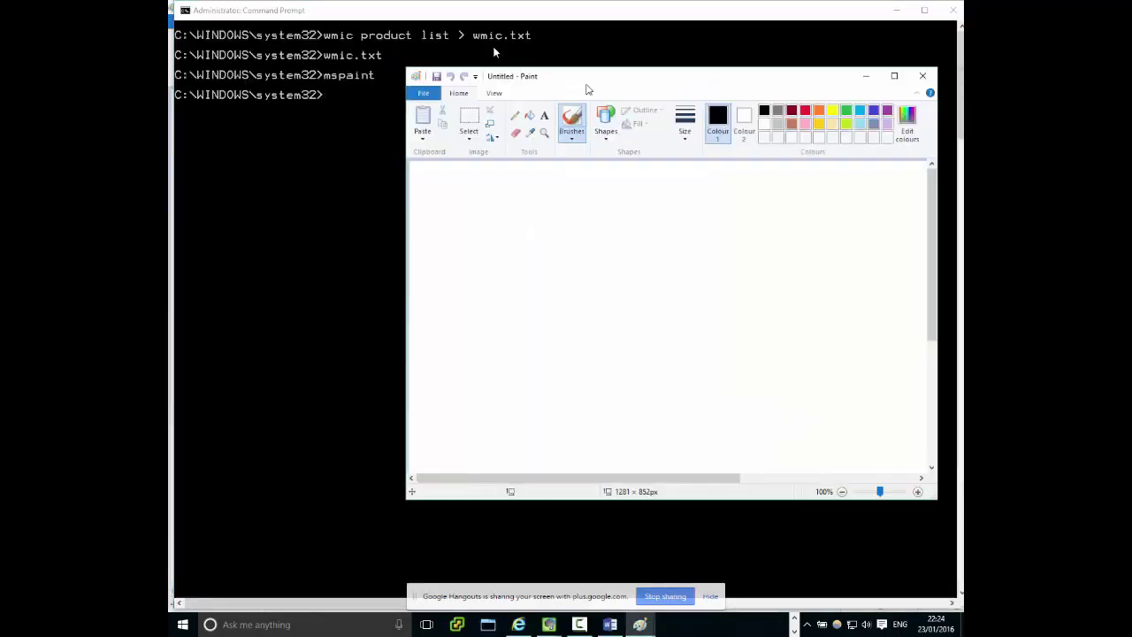
pyautogui.moveTo(586, 79); pyautogui.dragTo(417, 5)
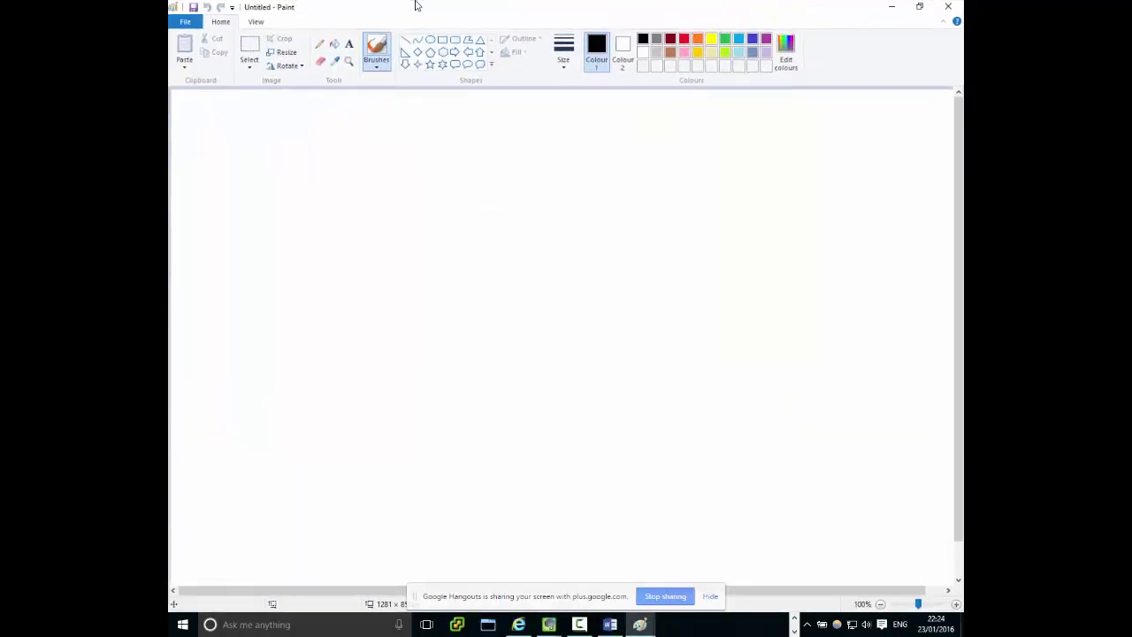
# - Draw two rectangles one above the other on the canvas's right side, about 212 × 253 px and 222 × 282 px
pyautogui.click(441, 41)
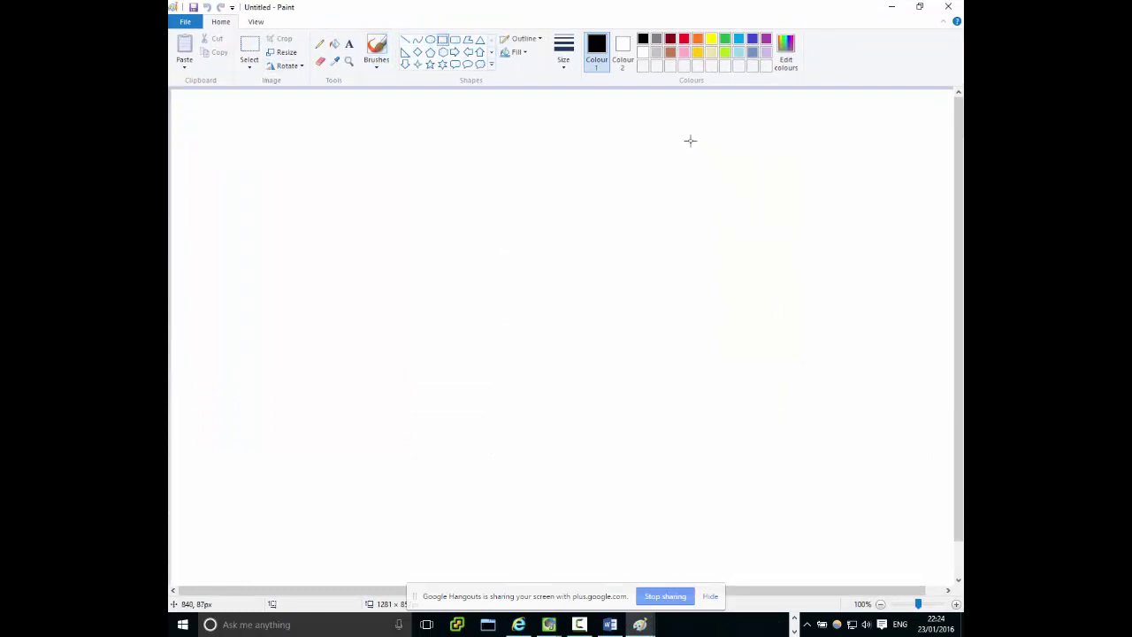
pyautogui.moveTo(687, 138); pyautogui.dragTo(818, 295)
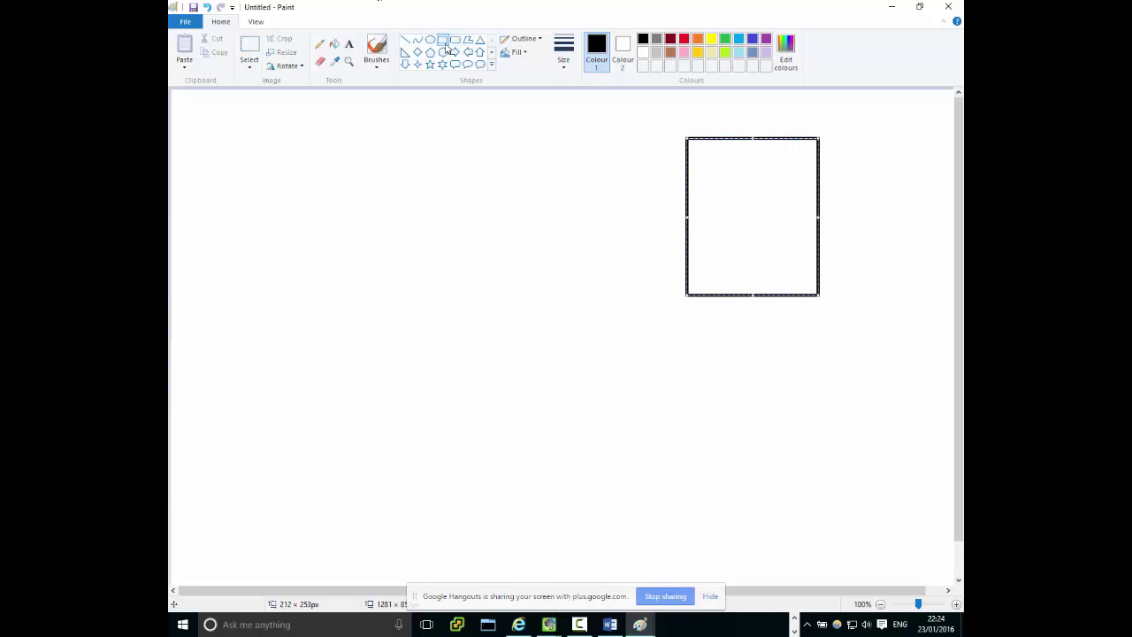
pyautogui.moveTo(689, 346); pyautogui.dragTo(827, 522)
# - Label the upper rectangle A and the lower rectangle B in their upper-left corners
pyautogui.click(348, 43)
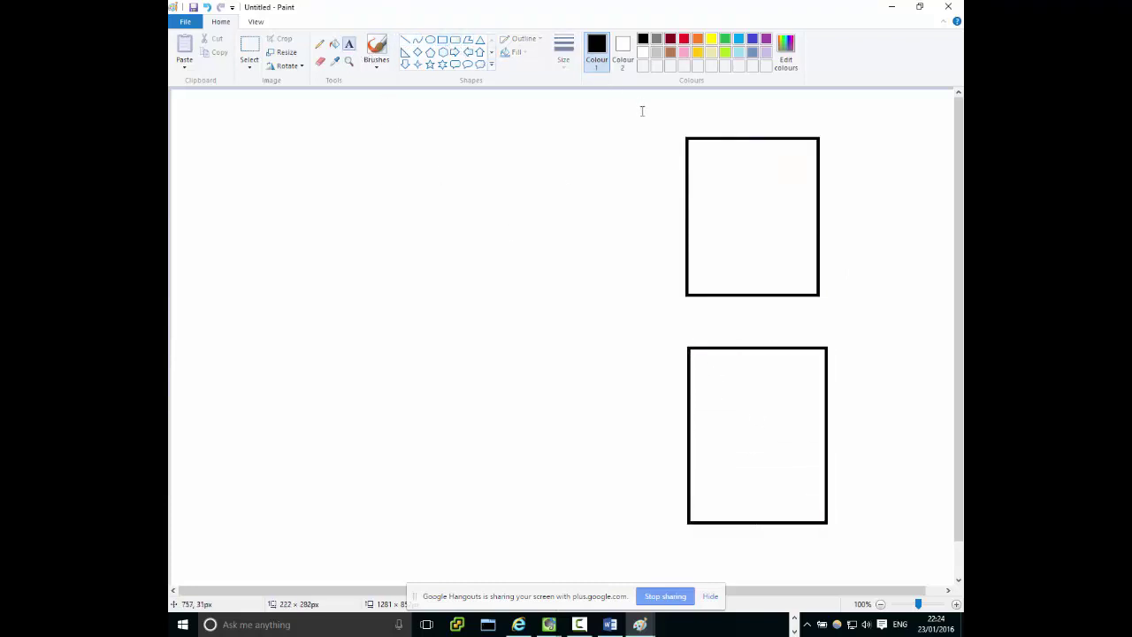
pyautogui.click(696, 143)
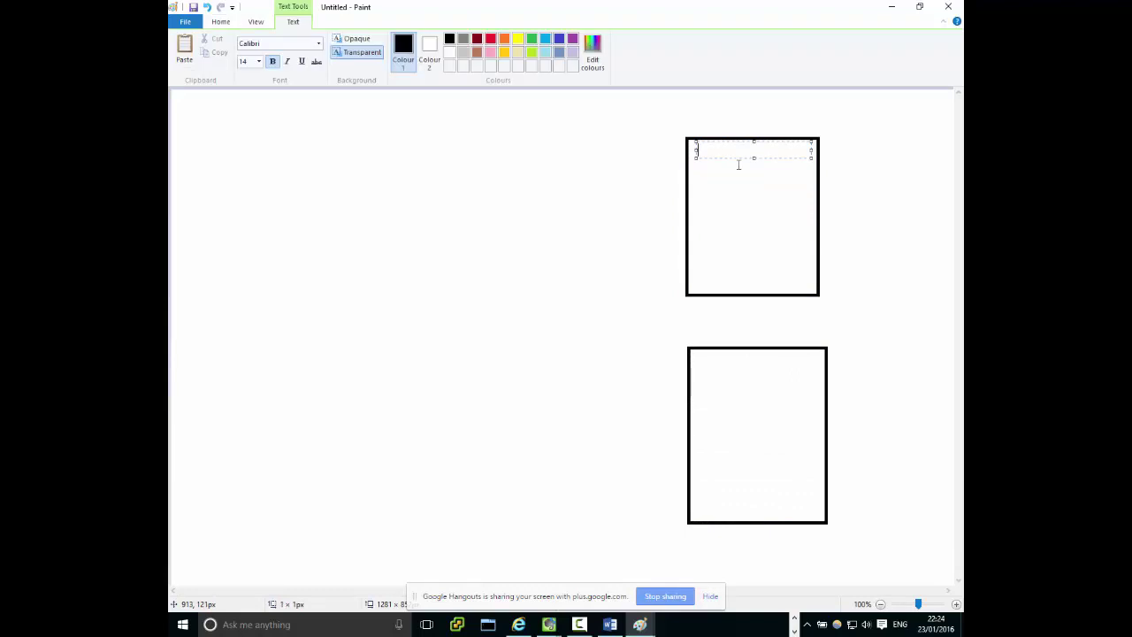
pyautogui.write('A')
pyautogui.click(700, 364)
pyautogui.click(701, 365)
pyautogui.write('B')
# - Write "Doesn't have test.exe" under label B and "test.exev1.0" under label A
pyautogui.click(707, 383)
pyautogui.click(706, 382)
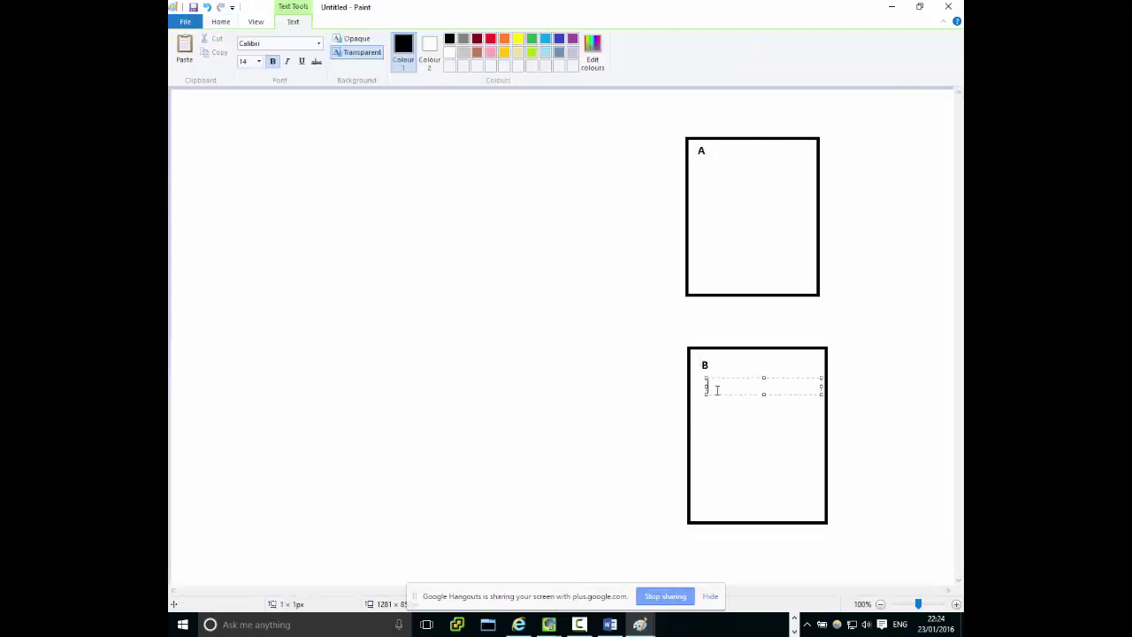
pyautogui.write("Doesn't have test.exe")
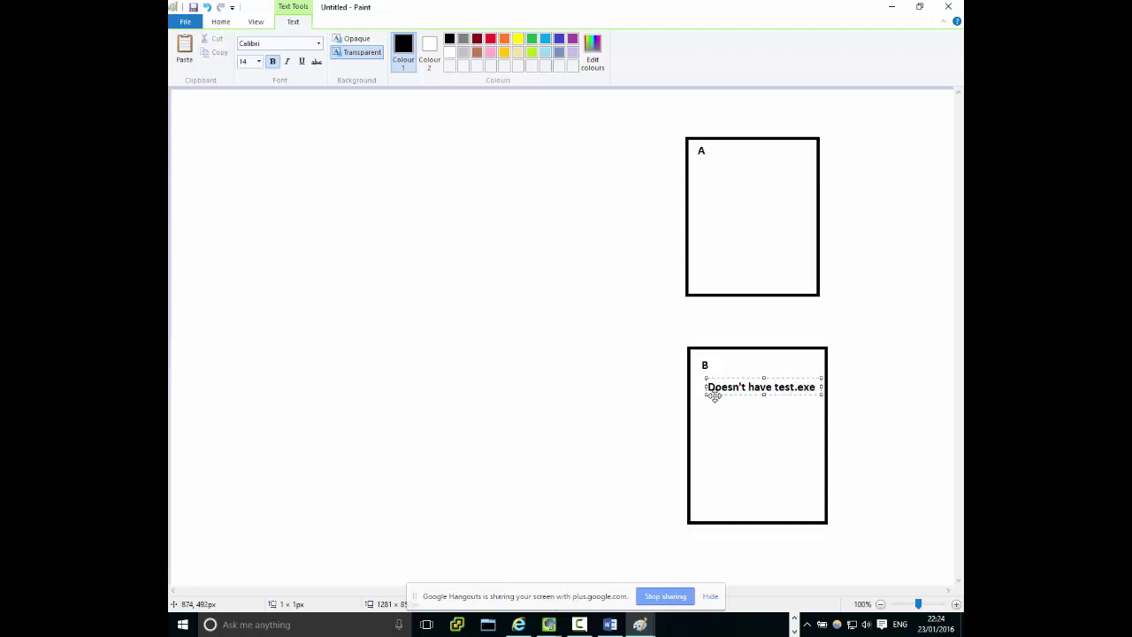
pyautogui.click(703, 170)
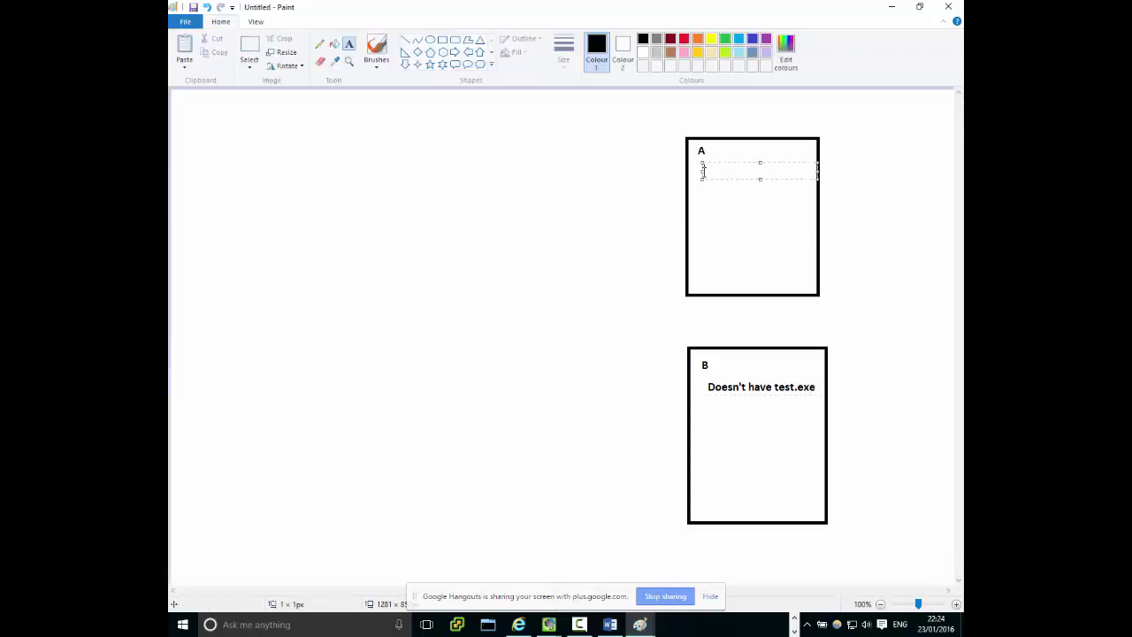
pyautogui.write('test')
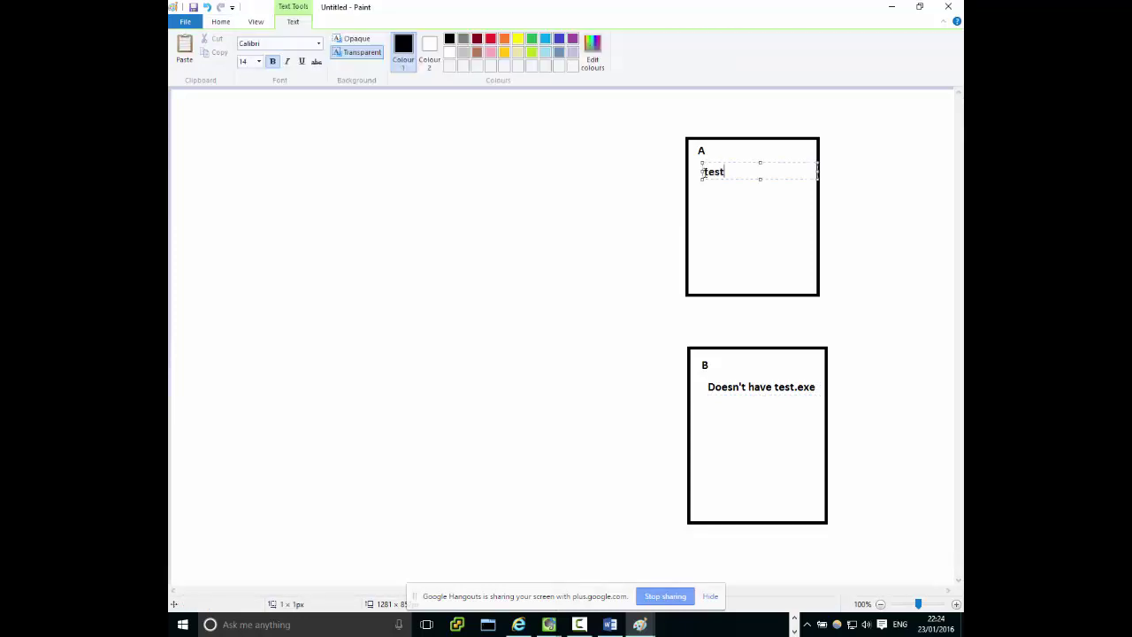
pyautogui.write('.exev1.0')
pyautogui.click(588, 226)
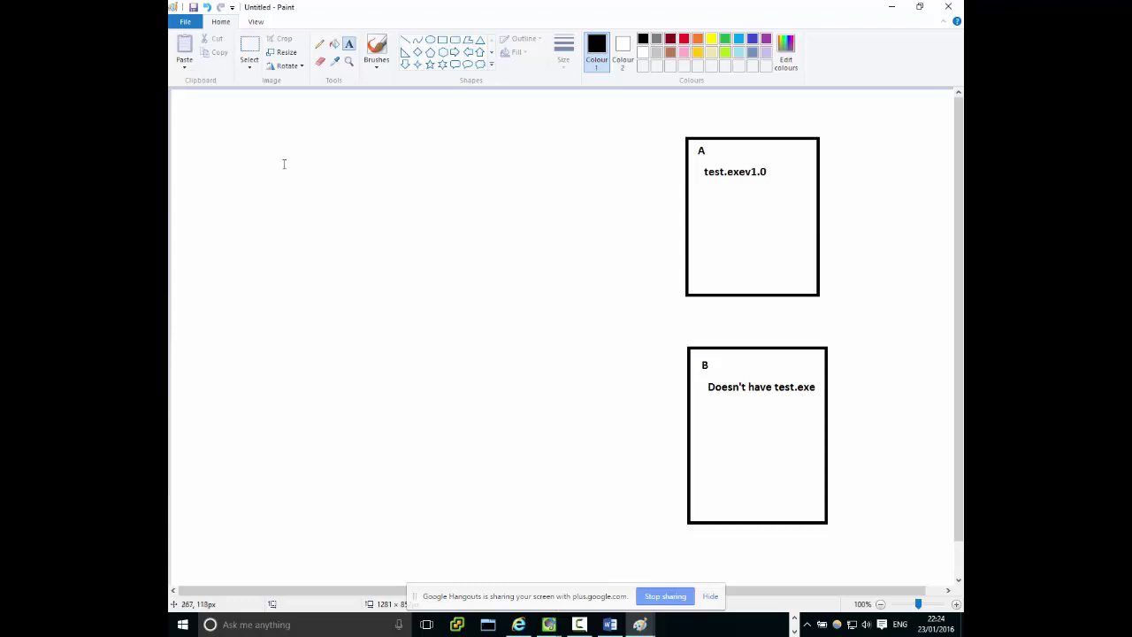
# - Add the heading "test.exev1.2" in the empty area left of the rectangles, followed by a blank line
pyautogui.click(248, 156)
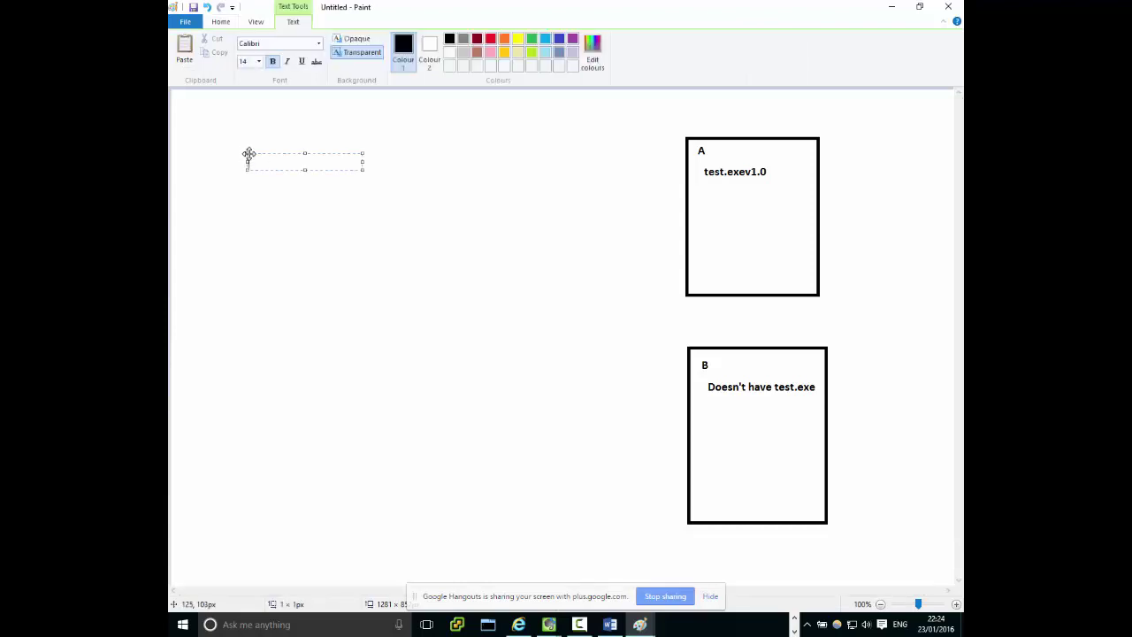
pyautogui.write('test.exev1.2')
pyautogui.press('Return')
pyautogui.press('Return')
pyautogui.press('Return')
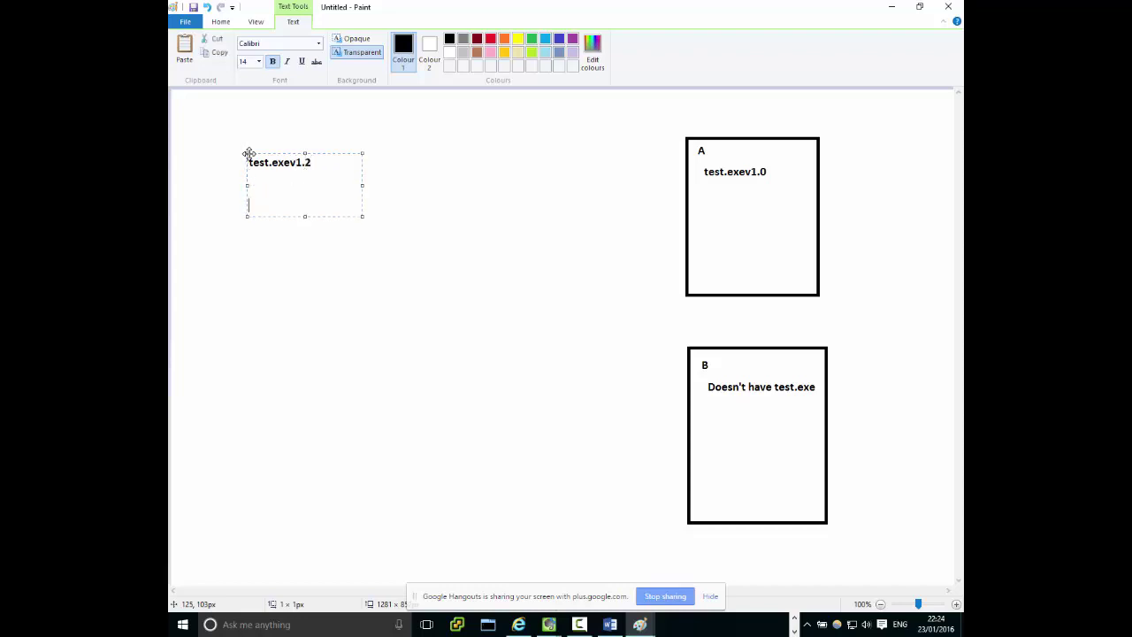
pyautogui.press('BackSpace')
pyautogui.press('BackSpace')
pyautogui.press('Return')
# - Write the first point under the heading: "1. To install on a fresh machine, just dc test.exev1.2"
pyautogui.write('1. To install on a fr')
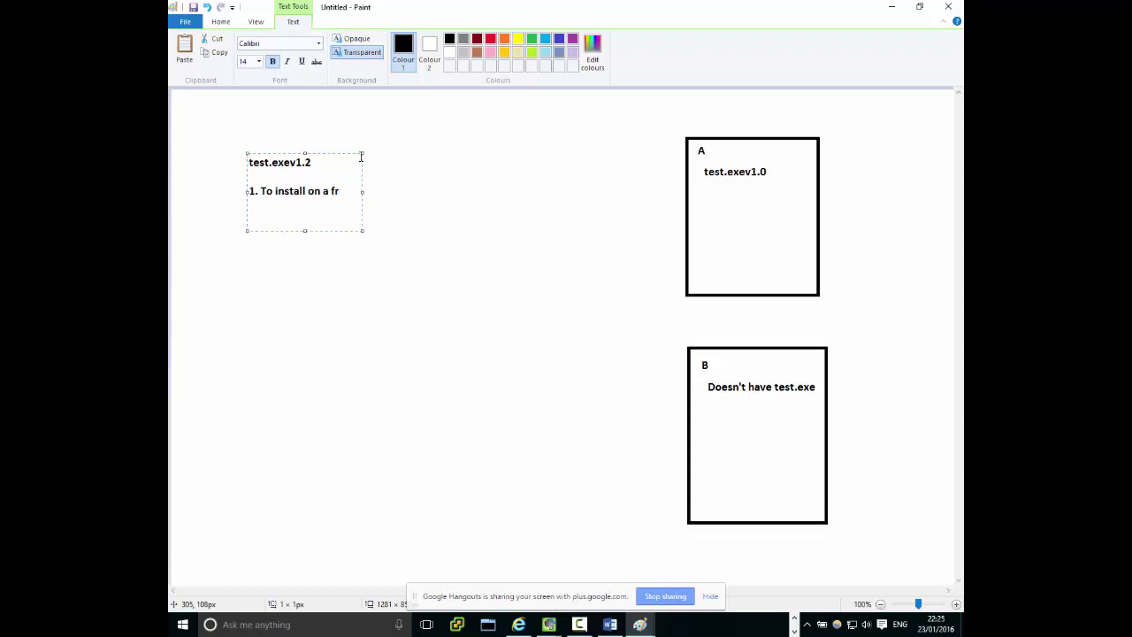
pyautogui.write('esh machine, just do')
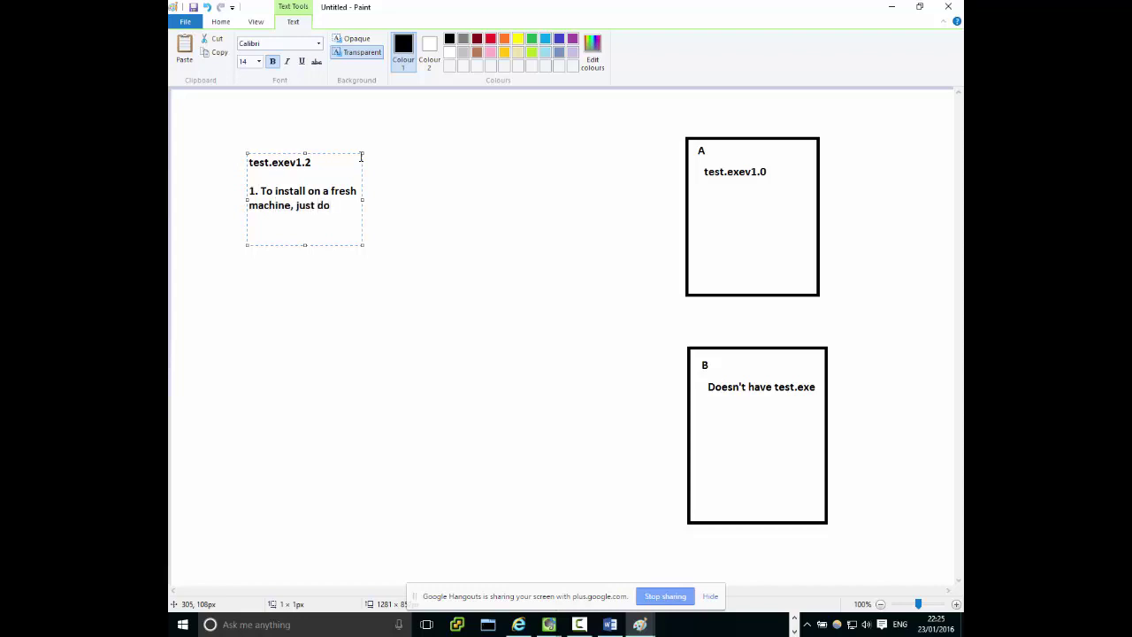
pyautogui.press('BackSpace')
pyautogui.write('c test.exev1.2')
# - Widen the heading's text box and set all of its text to font size 18
pyautogui.moveTo(363, 207); pyautogui.dragTo(179, 151)
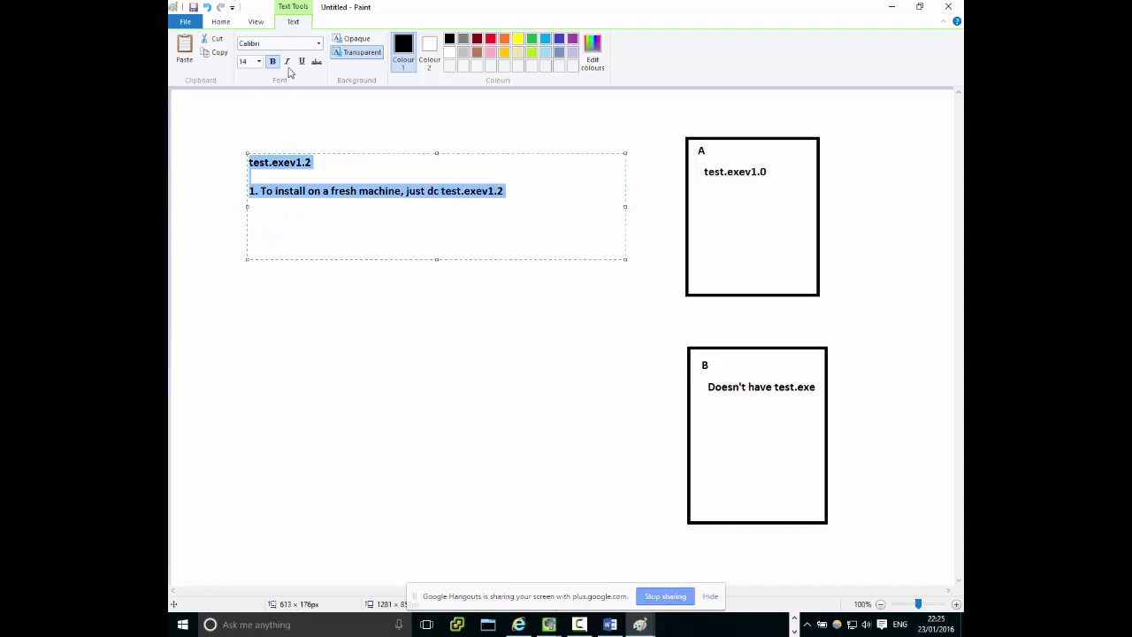
pyautogui.click(258, 61)
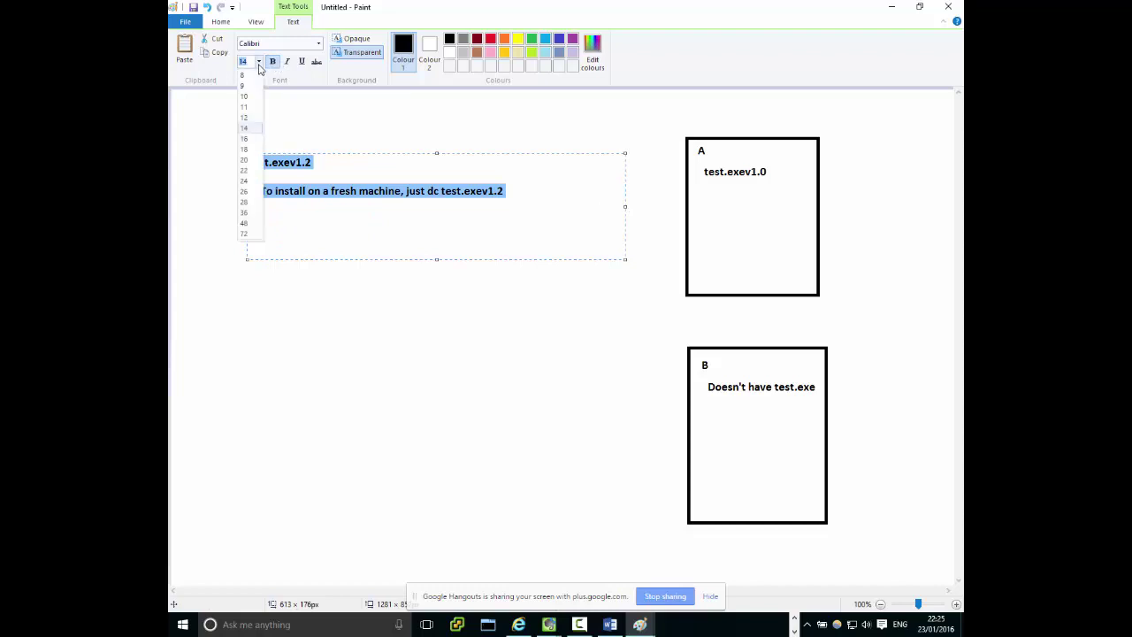
pyautogui.click(249, 150)
pyautogui.click(497, 205)
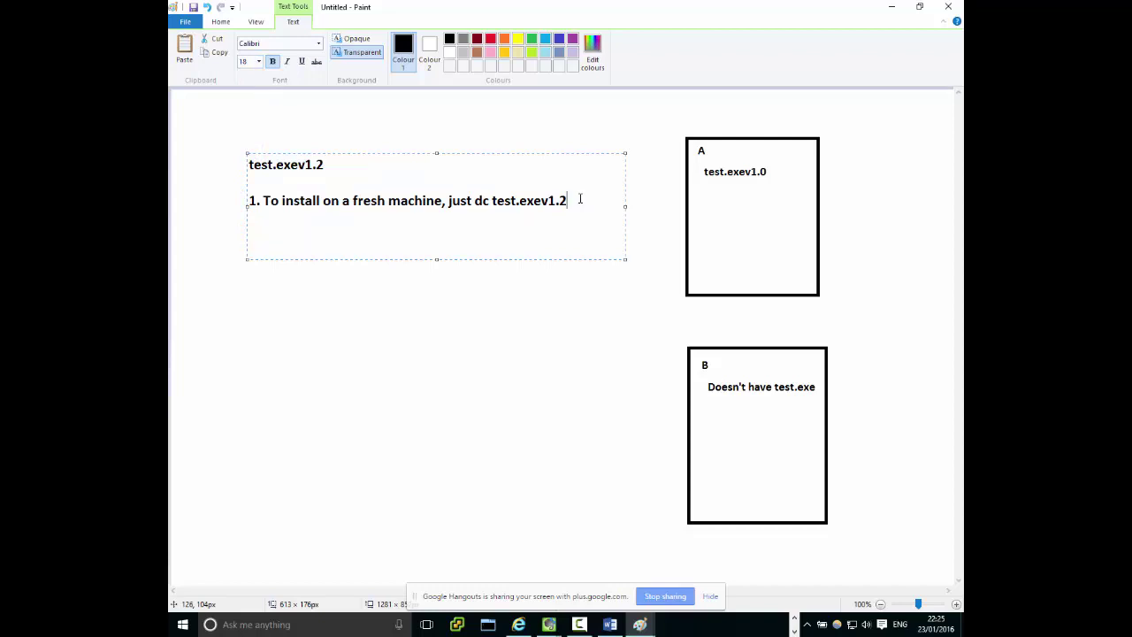
# - Write the second point: "2. To upgrade from test1.0 to test1.2, install .NET 4.5 and then double click test1.2.exe"
pyautogui.press('Return')
pyautogui.write('2. To upgrade from ')
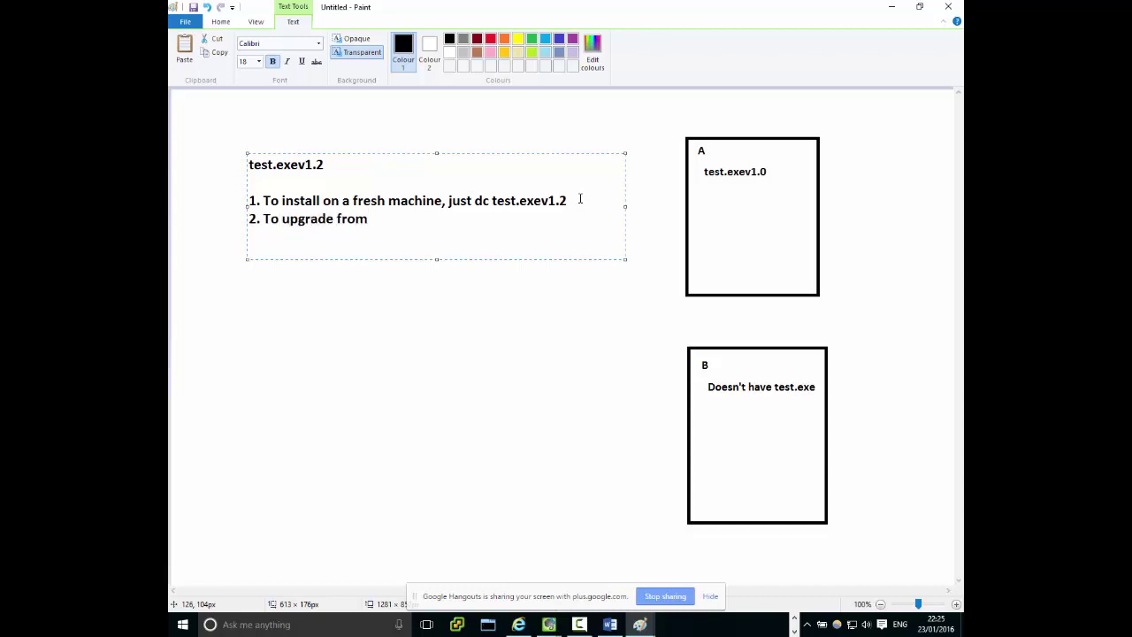
pyautogui.write('test1.0 to test1')
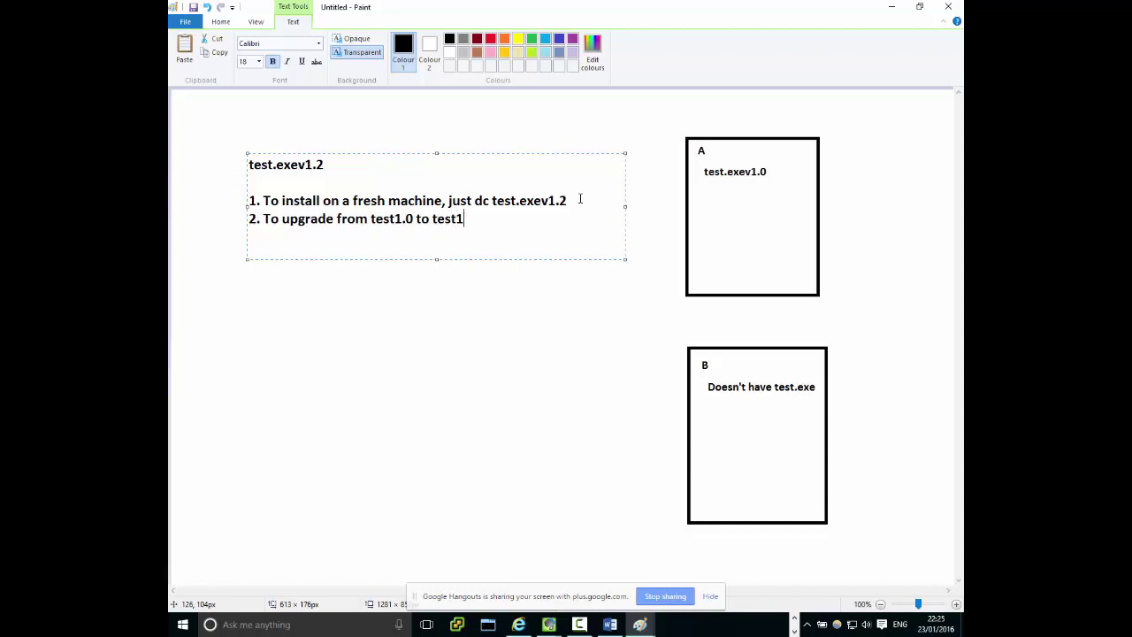
pyautogui.write('.2, install .NE')
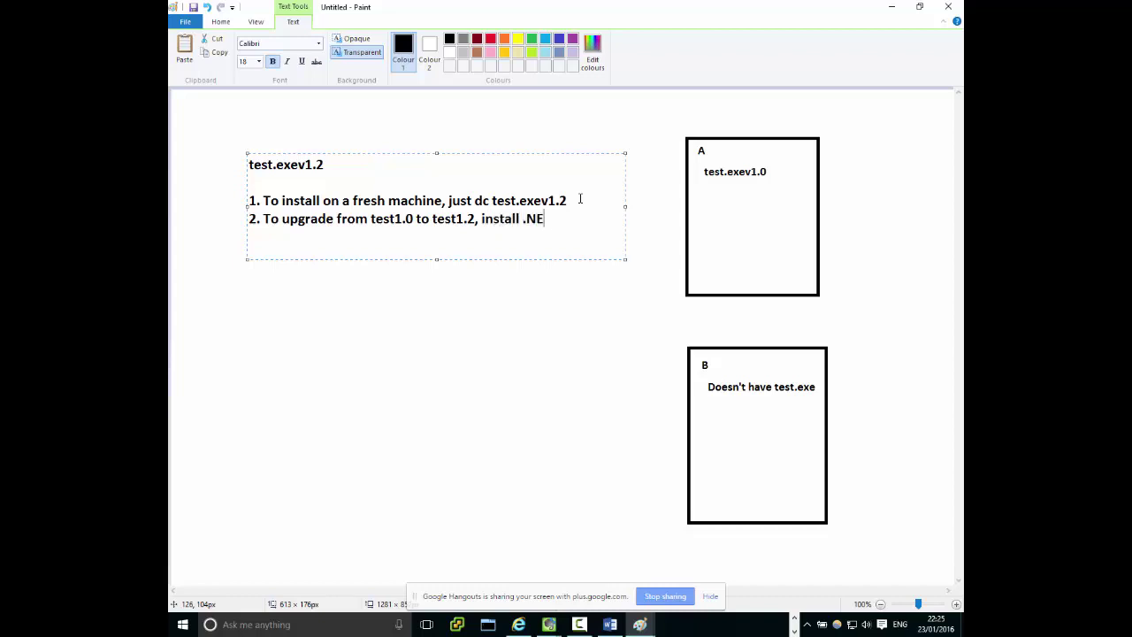
pyautogui.write('T 4.5 and then double click')
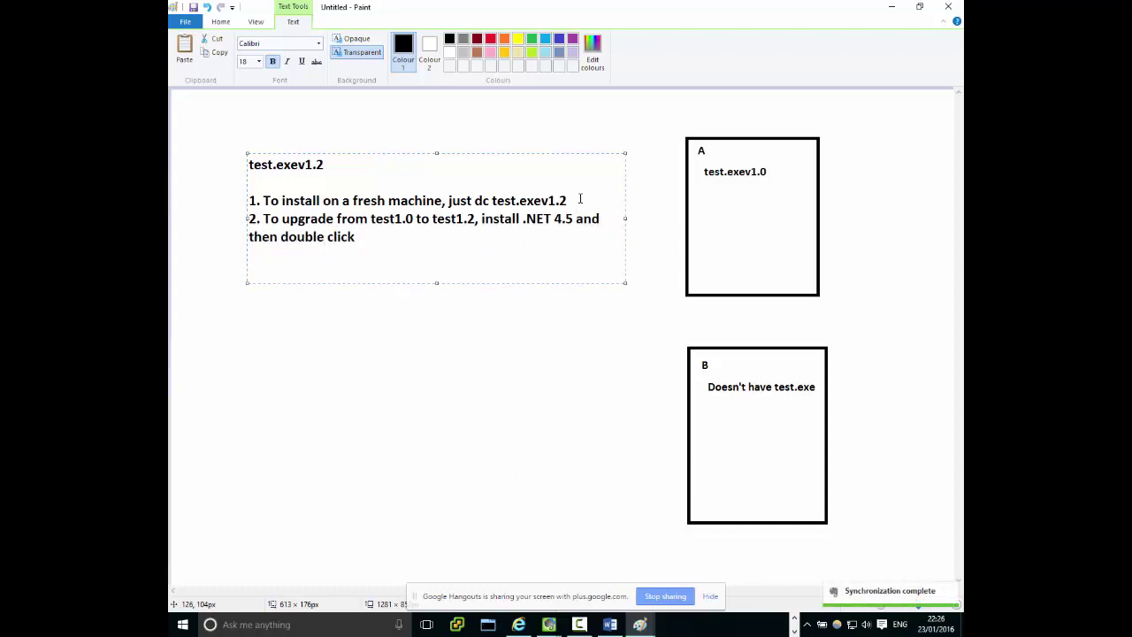
pyautogui.write(' test')
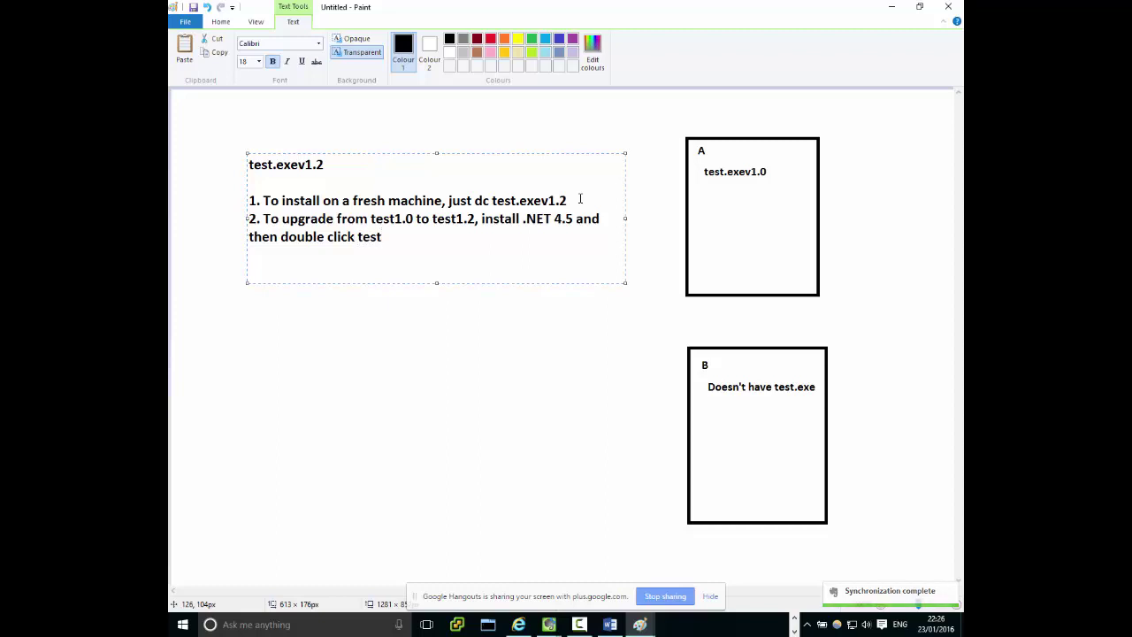
pyautogui.write('1.')
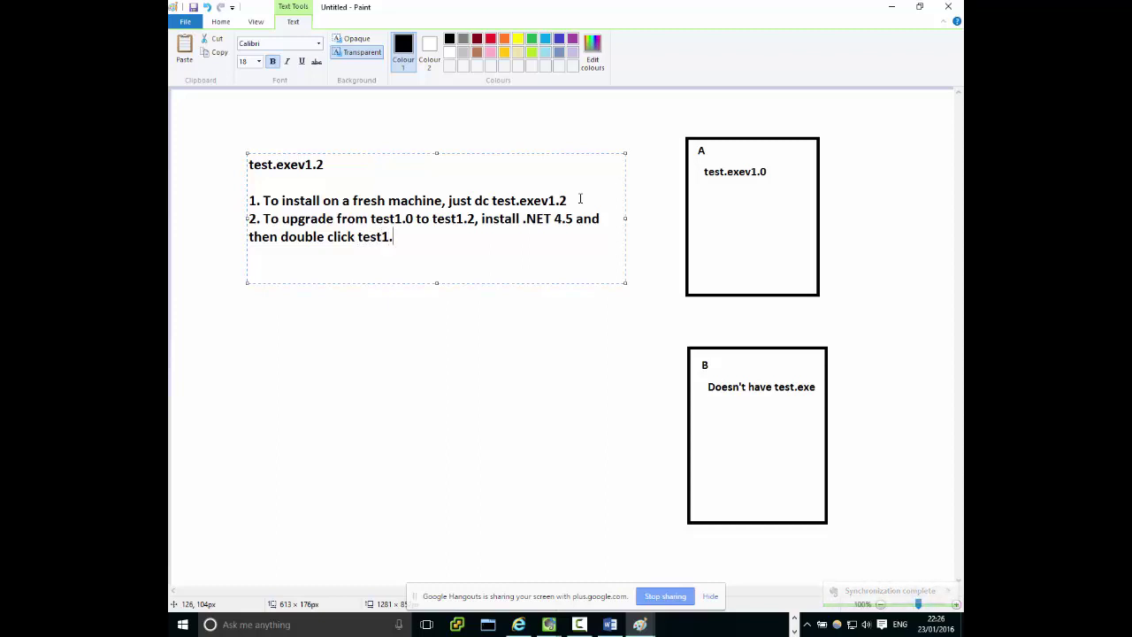
pyautogui.write('2.exe')
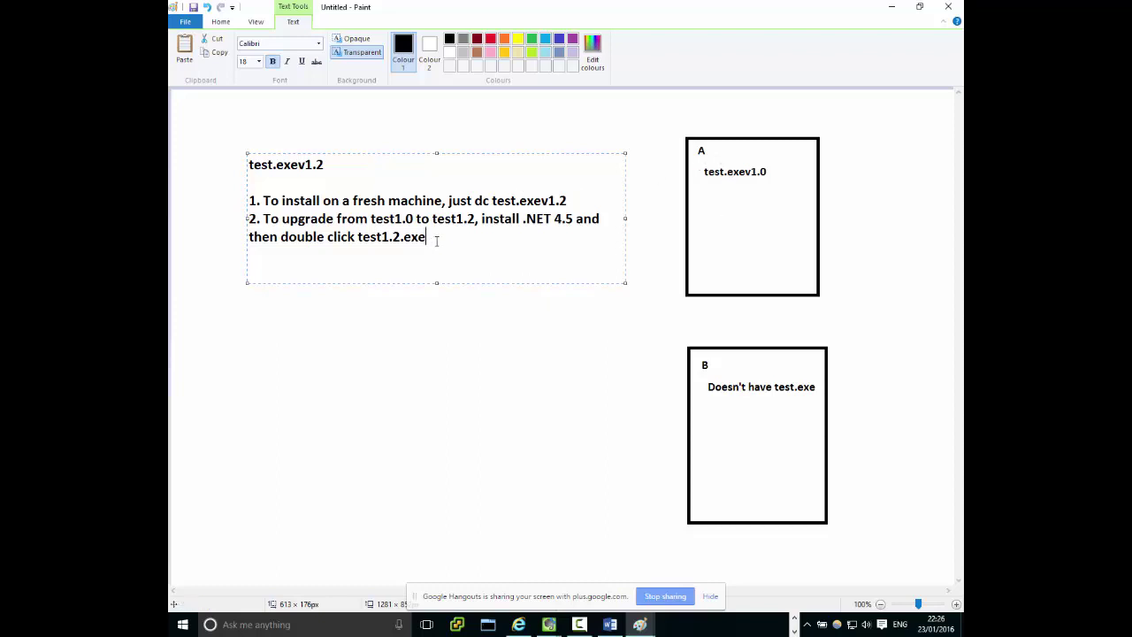
# - Add the heading "APPLICATION" below the second point, separated by two blank lines
pyautogui.press('Return')
pyautogui.press('Return')
pyautogui.press('Return')
pyautogui.write('APPLICATION')
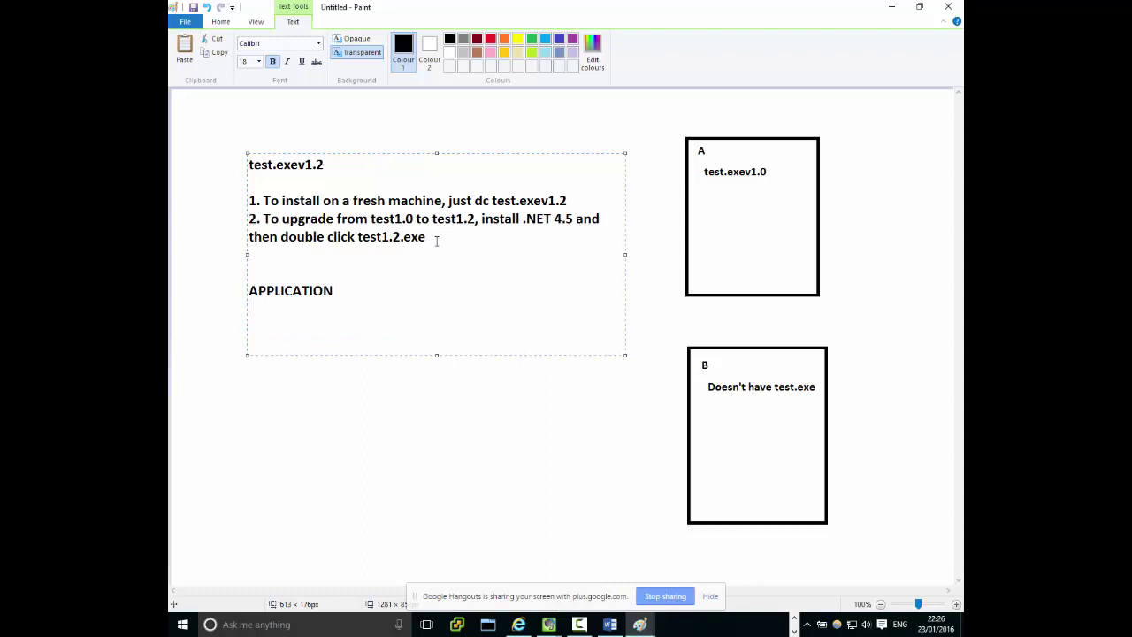
# - Write the item "a. Run test.exev1.2 on machines" under the APPLICATION heading
pyautogui.write('a.')
pyautogui.write('Run test')
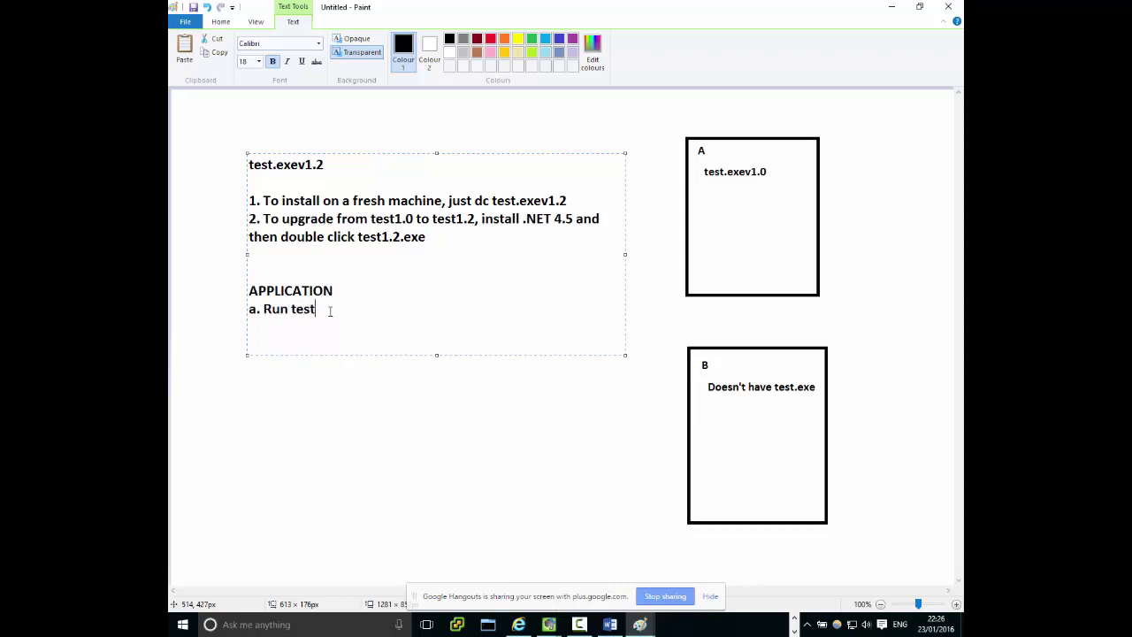
pyautogui.write('.ex')
pyautogui.press('alt')
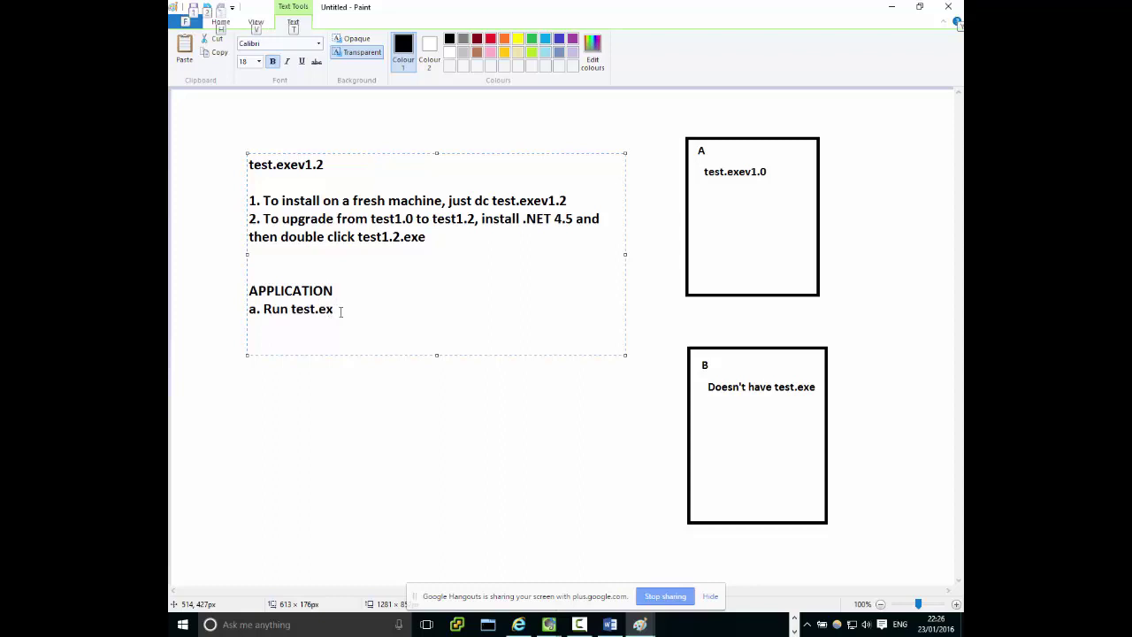
pyautogui.press('alt')
pyautogui.write('ev1.2')
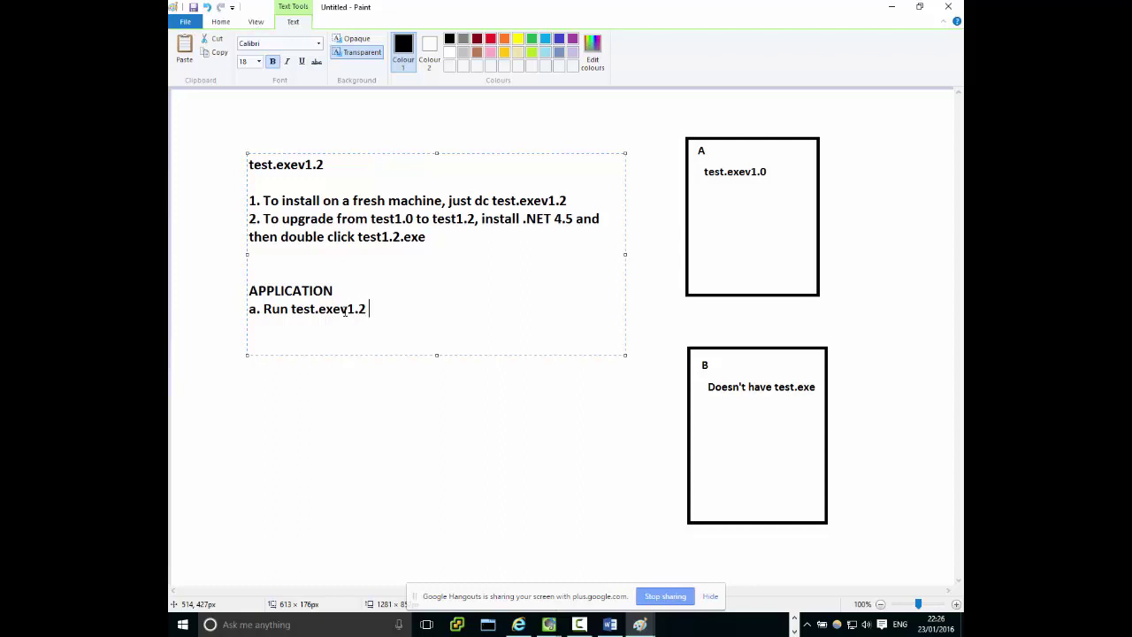
pyautogui.write(' on machin')
pyautogui.write('es ')
# - Write "~ Requirement: test.exev1.0 doesn not exist" under item a and start item "b." after a blank line
pyautogui.write('~ Re')
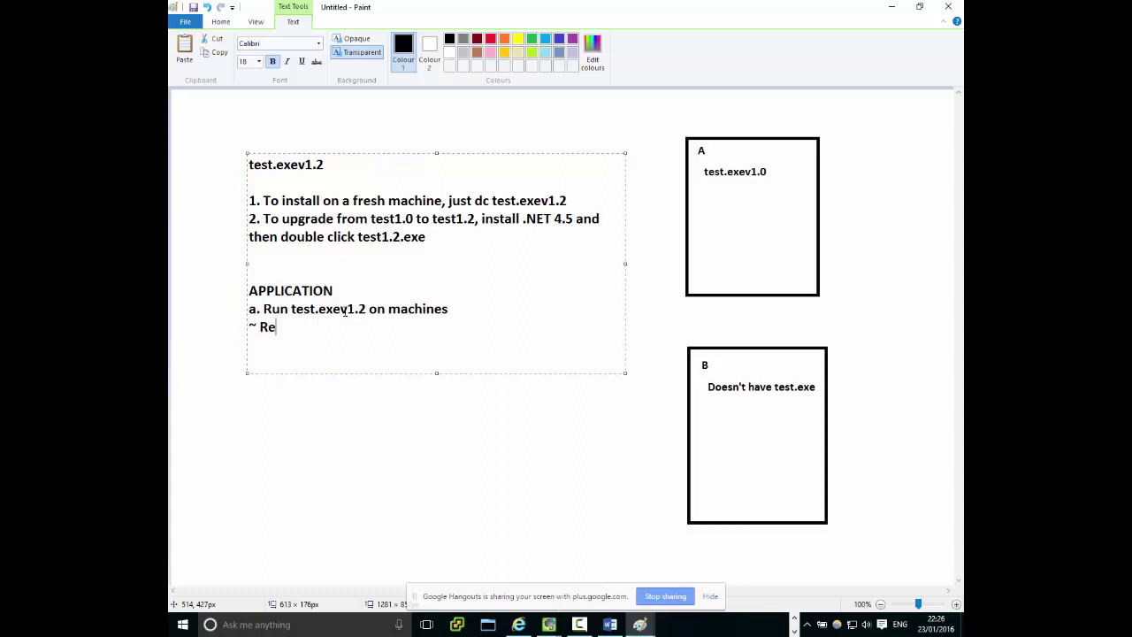
pyautogui.write('quirement')
pyautogui.write(': ')
pyautogui.write('test')
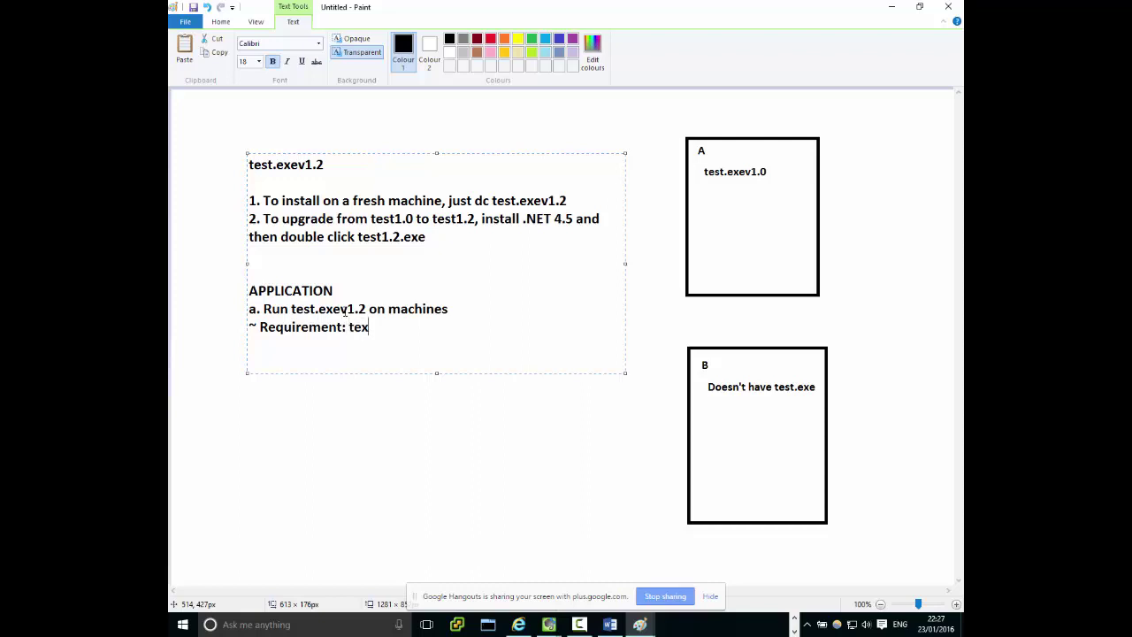
pyautogui.write('.exev1.0 doesn n')
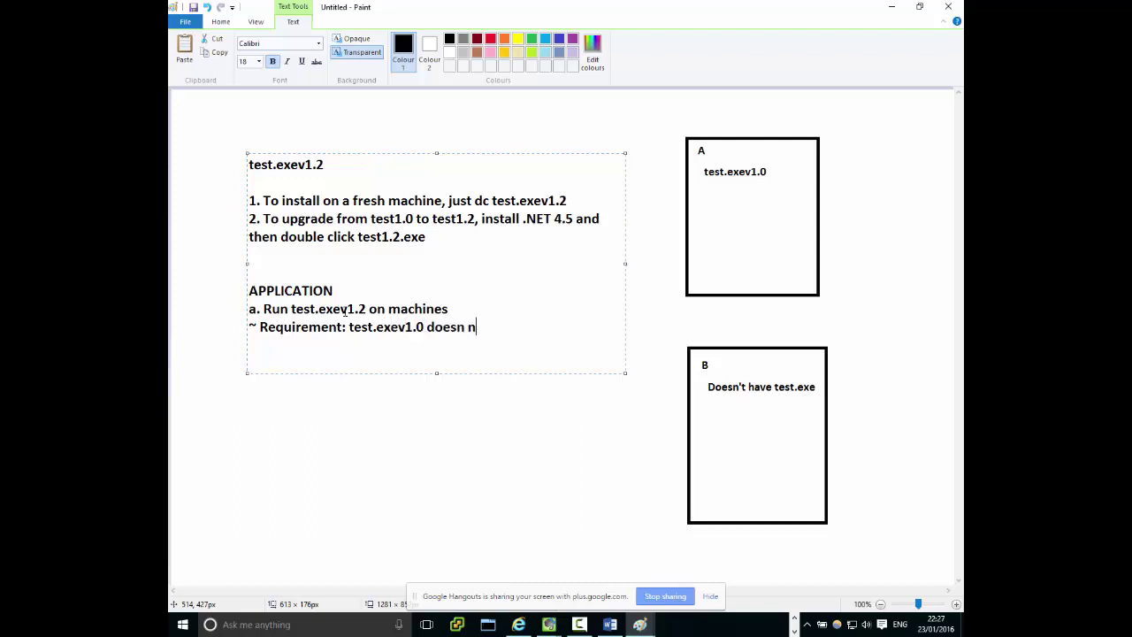
pyautogui.write('ot exist')
pyautogui.press('Return')
pyautogui.press('Return')
pyautogui.write('b.')
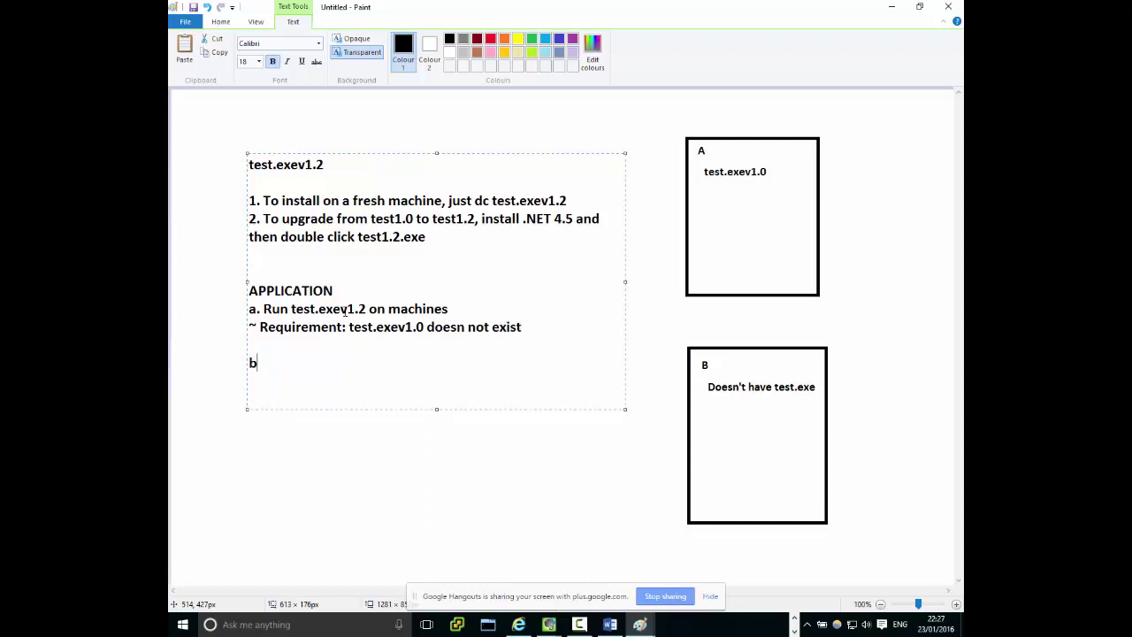
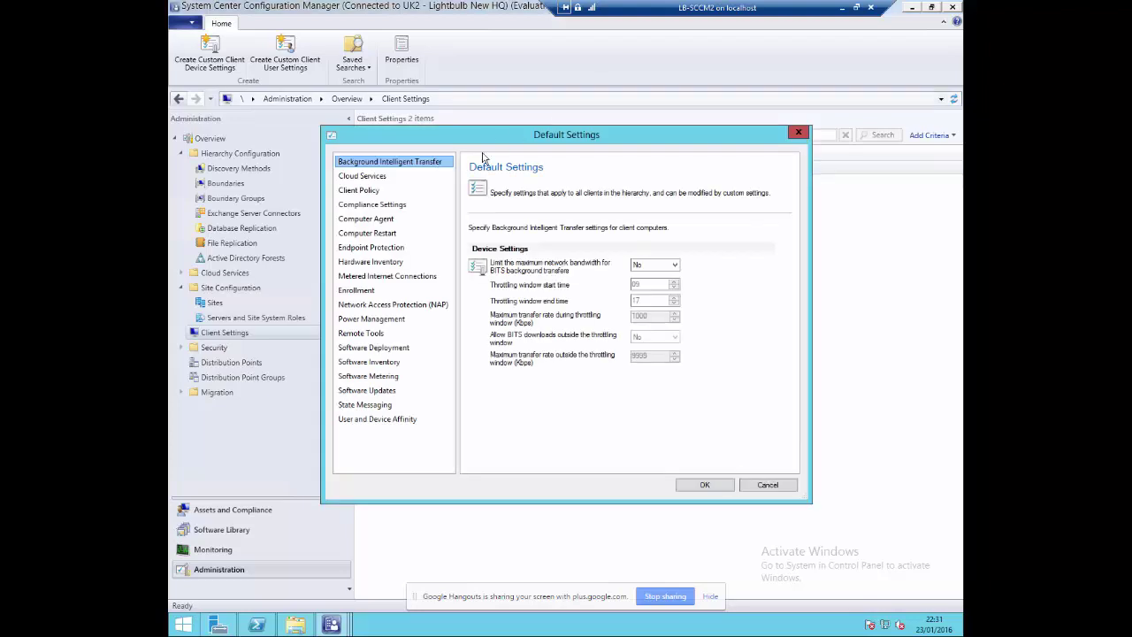
# - Create a collected-file rule named *.xml in the Software Inventory client settings
pyautogui.click(373, 361)
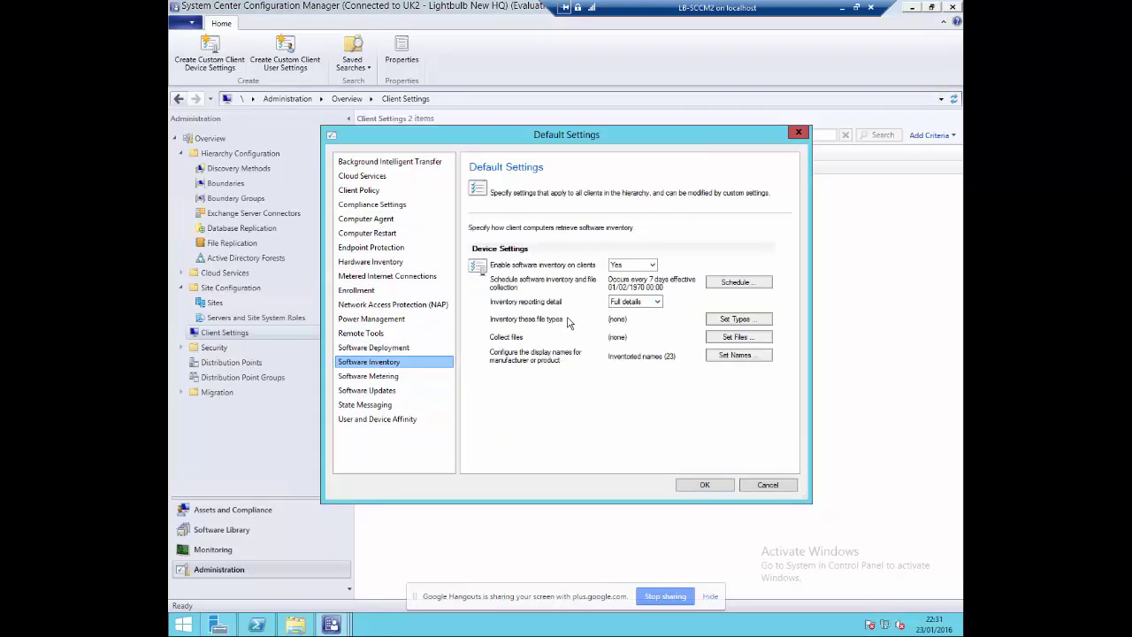
pyautogui.click(719, 340)
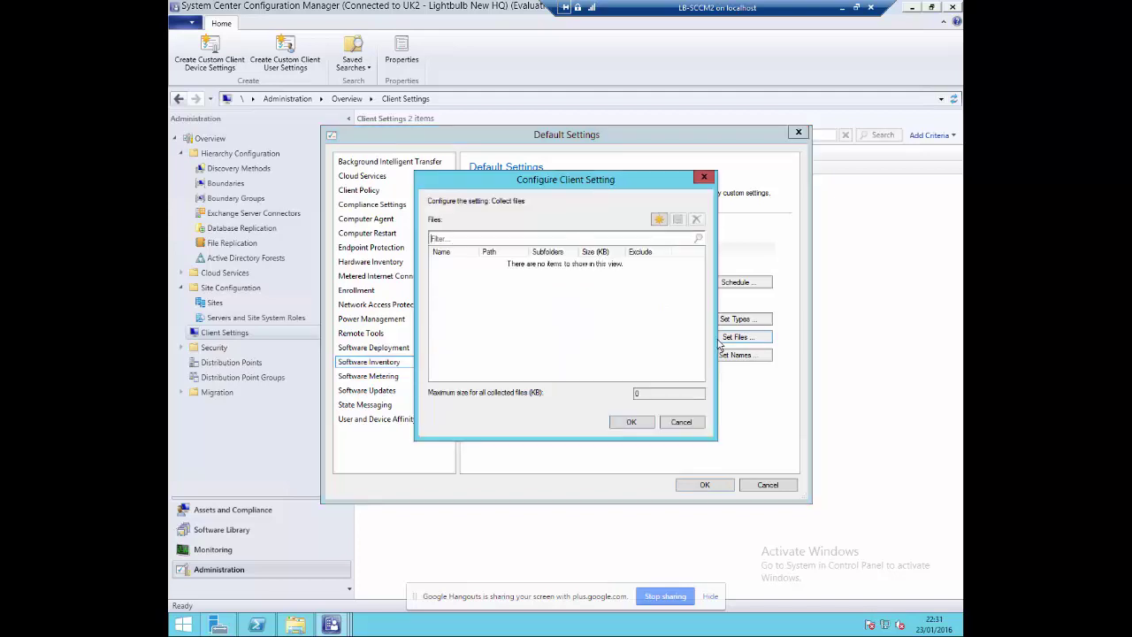
pyautogui.click(657, 220)
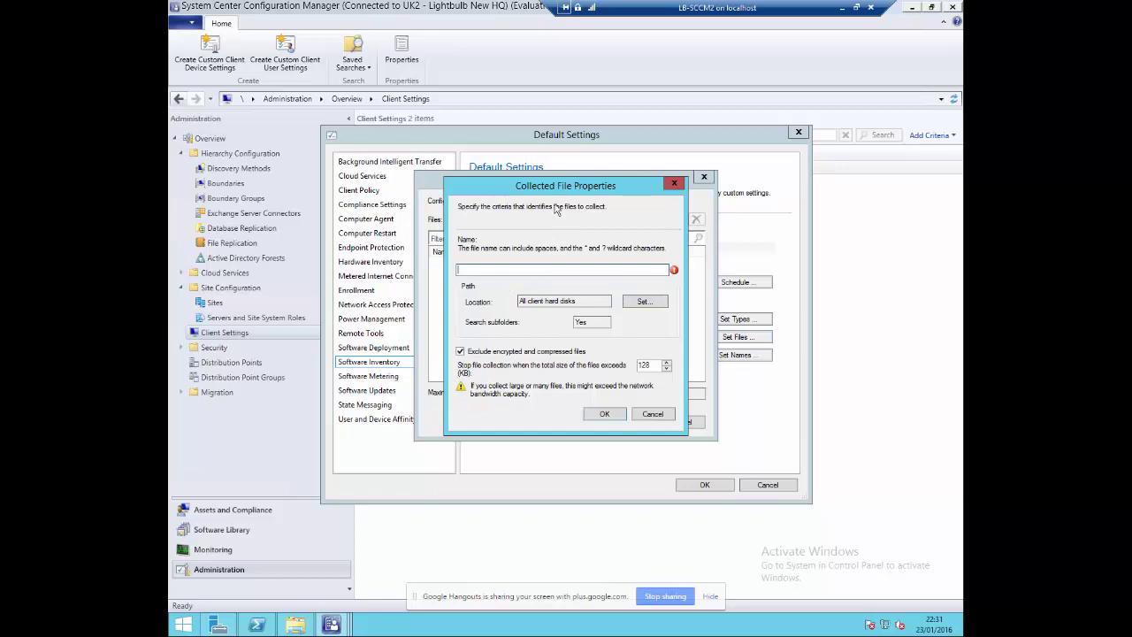
pyautogui.write('1')
# - Set the *.xml rule to stop file collection when the total size exceeds 500 KB
pyautogui.moveTo(654, 364); pyautogui.dragTo(605, 366)
pyautogui.click(654, 365)
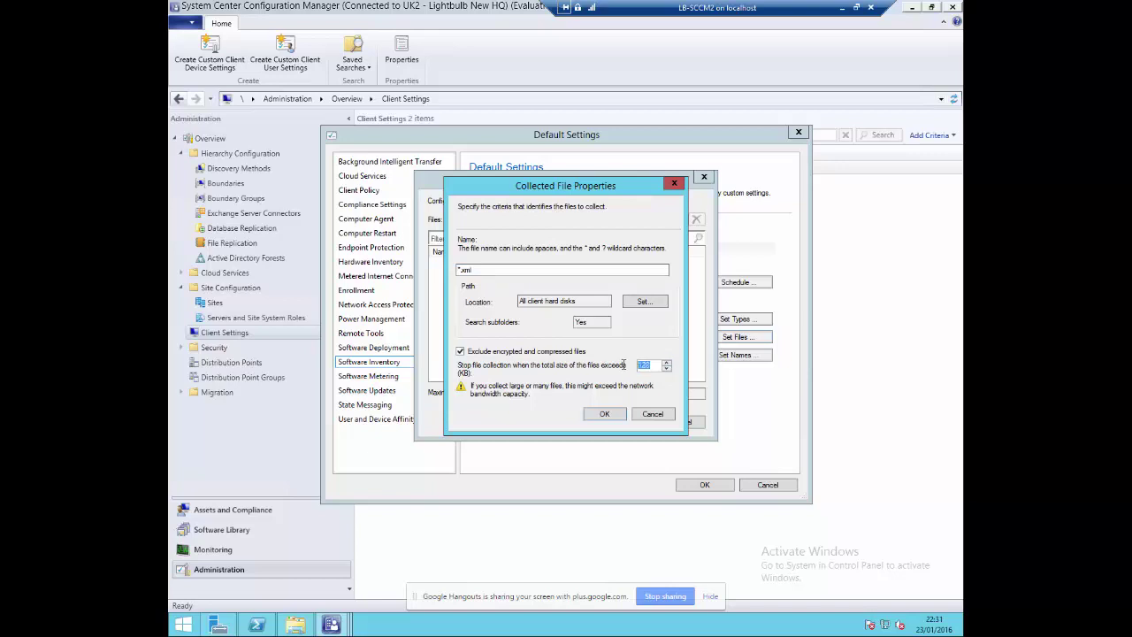
pyautogui.click(650, 365)
pyautogui.moveTo(650, 365); pyautogui.dragTo(616, 370)
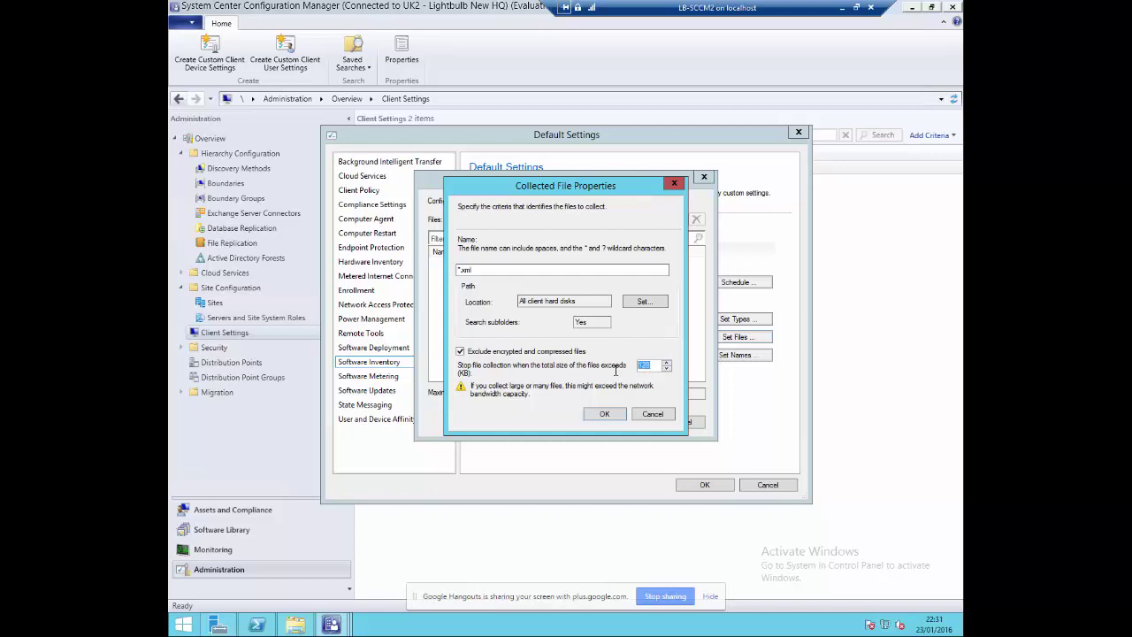
pyautogui.click(654, 365)
pyautogui.doubleClick(628, 366)
# - Keep the *.xml rule's location as all client hard disks, including subfolders, and save the rule
pyautogui.moveTo(485, 269); pyautogui.dragTo(402, 265)
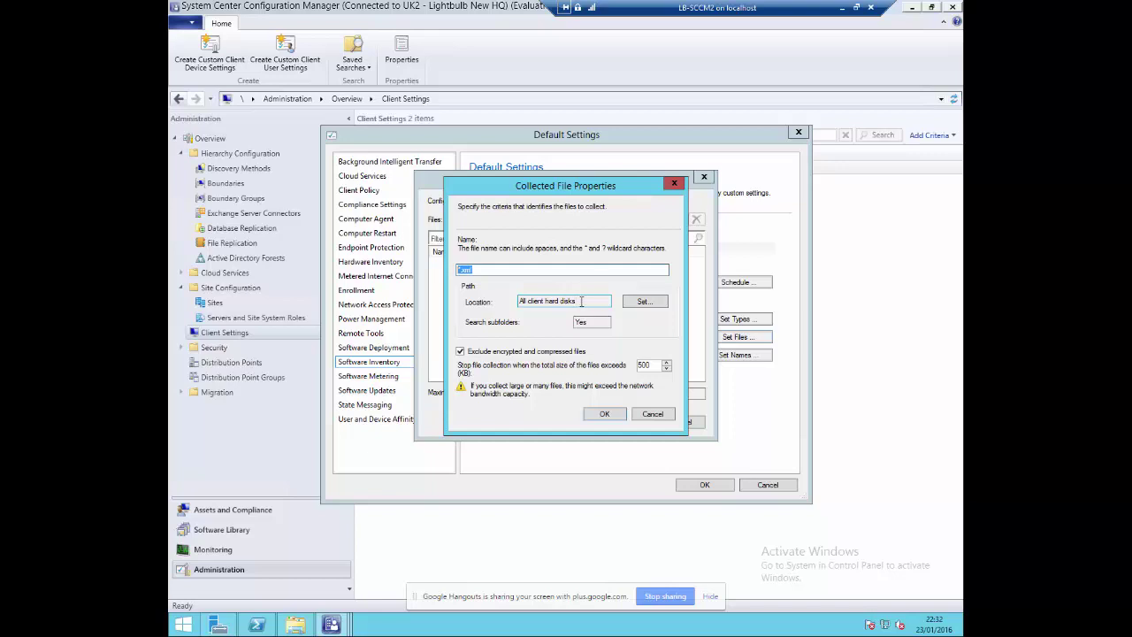
pyautogui.moveTo(581, 301); pyautogui.dragTo(476, 298)
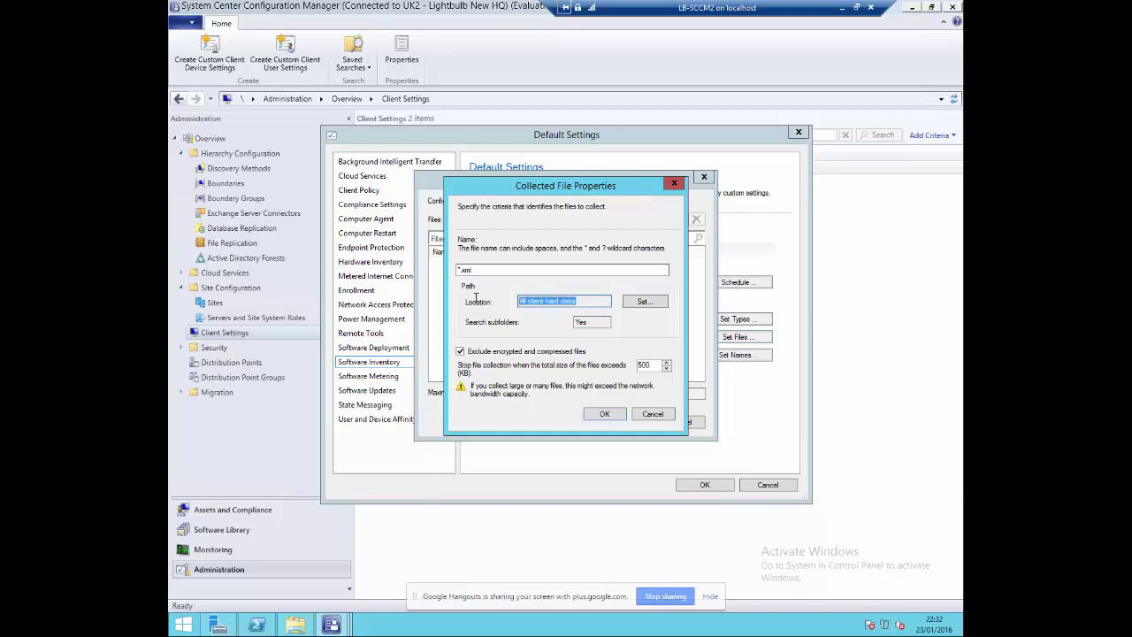
pyautogui.click(645, 301)
pyautogui.click(509, 264)
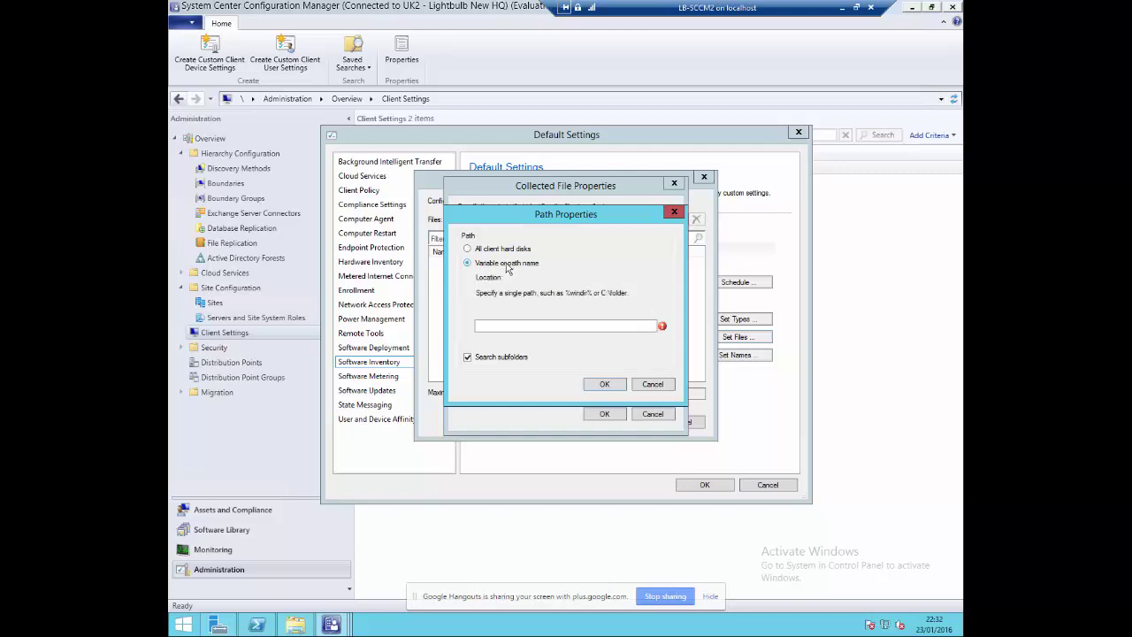
pyautogui.click(492, 326)
pyautogui.click(492, 249)
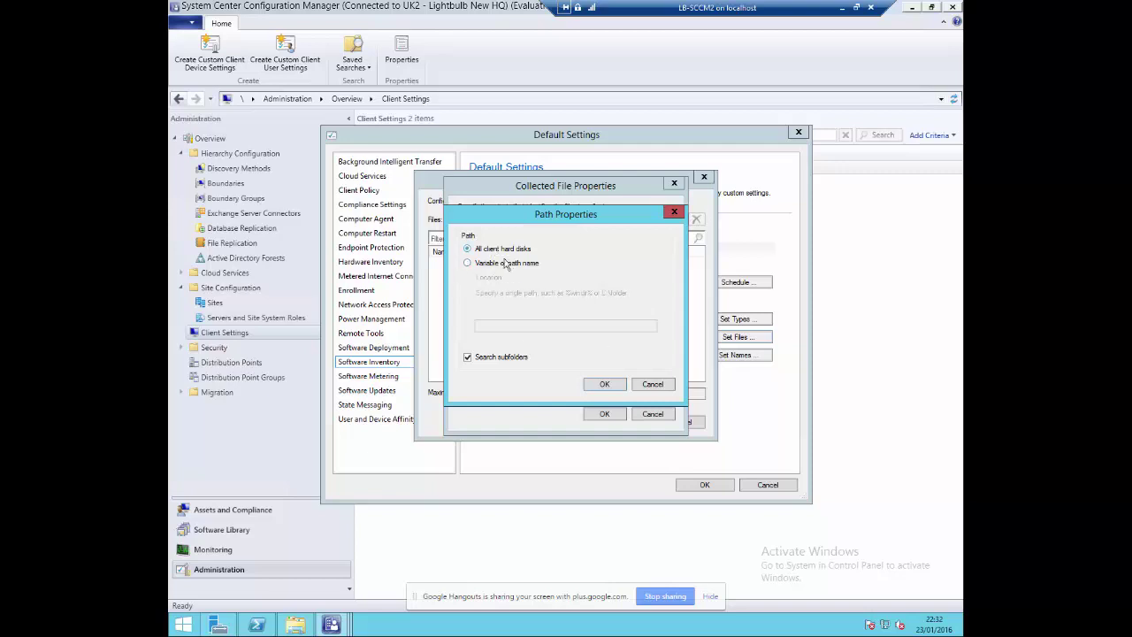
pyautogui.click(608, 382)
pyautogui.click(606, 413)
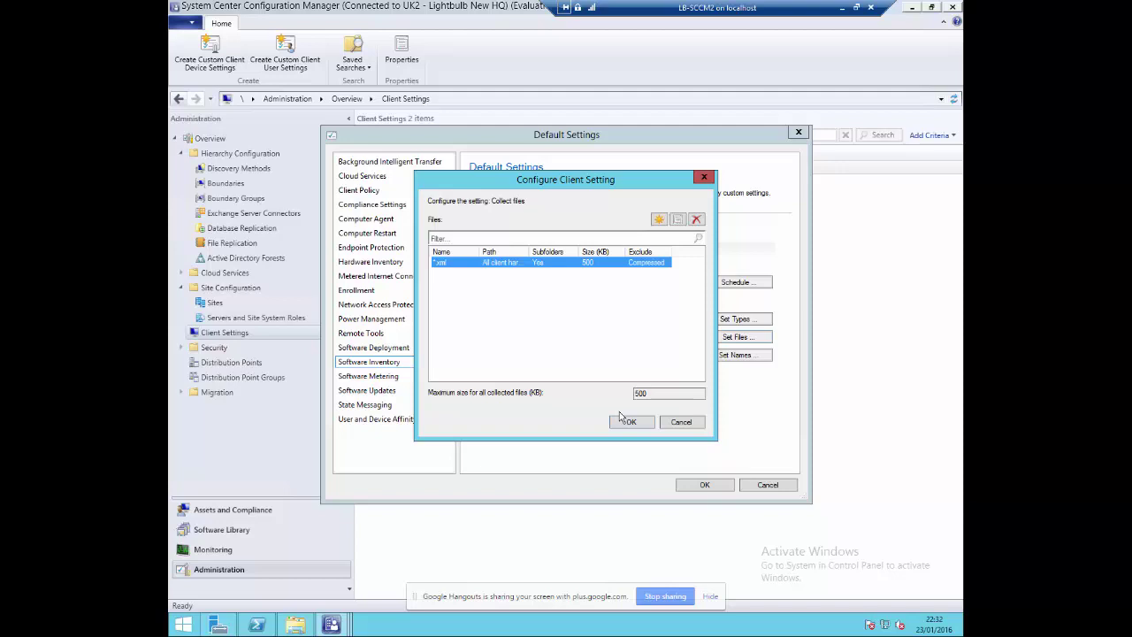
# - Switch to File Explorer and open the colfile.box folder in C:\Program Files\Microsoft Configuration Manager\inboxes to examine its contents
pyautogui.click(295, 624)
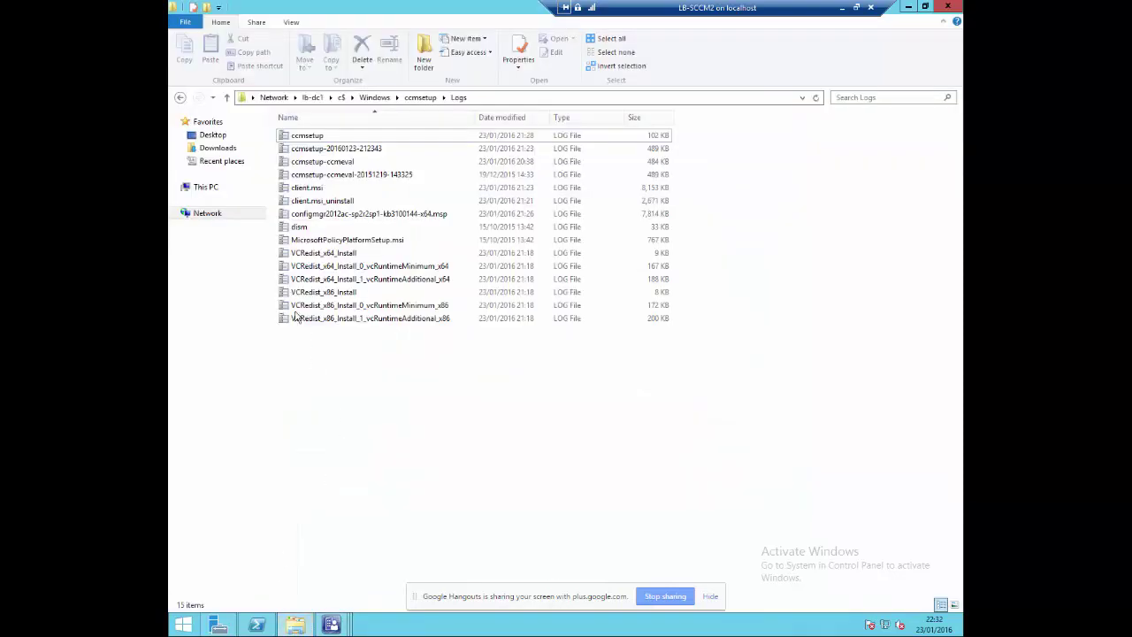
pyautogui.click(204, 186)
pyautogui.doubleClick(508, 234)
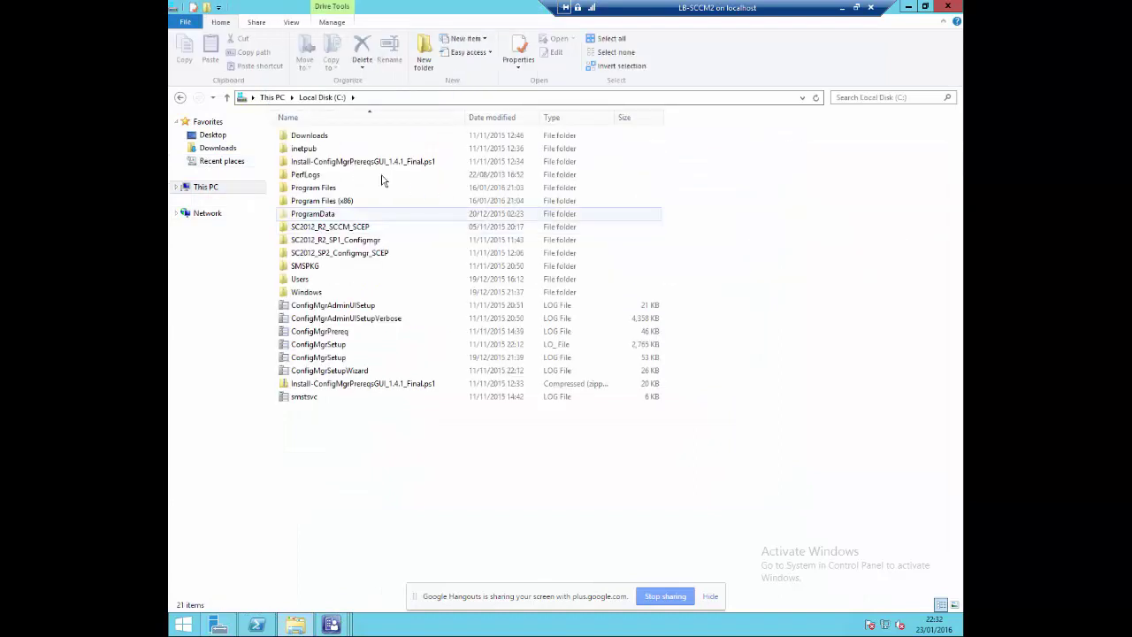
pyautogui.doubleClick(347, 188)
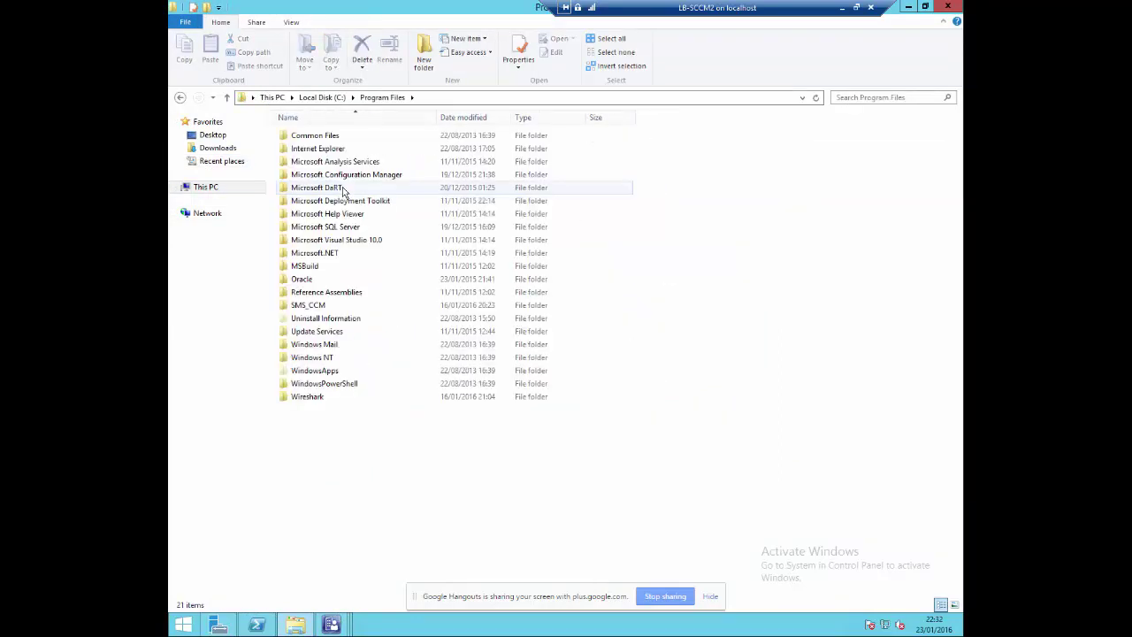
pyautogui.doubleClick(346, 175)
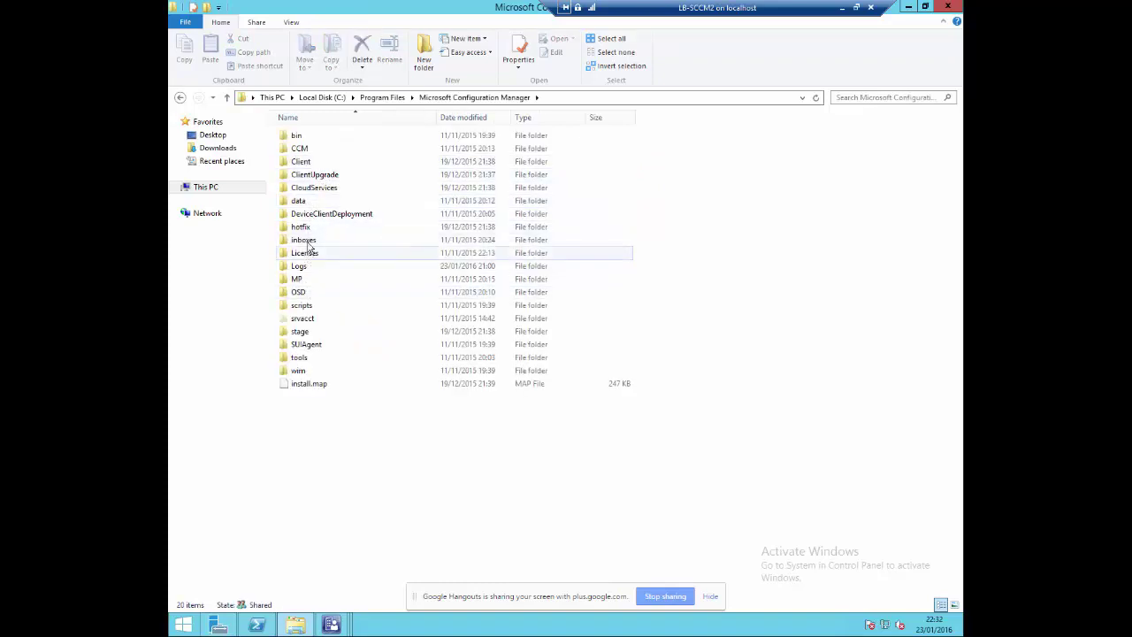
pyautogui.doubleClick(308, 241)
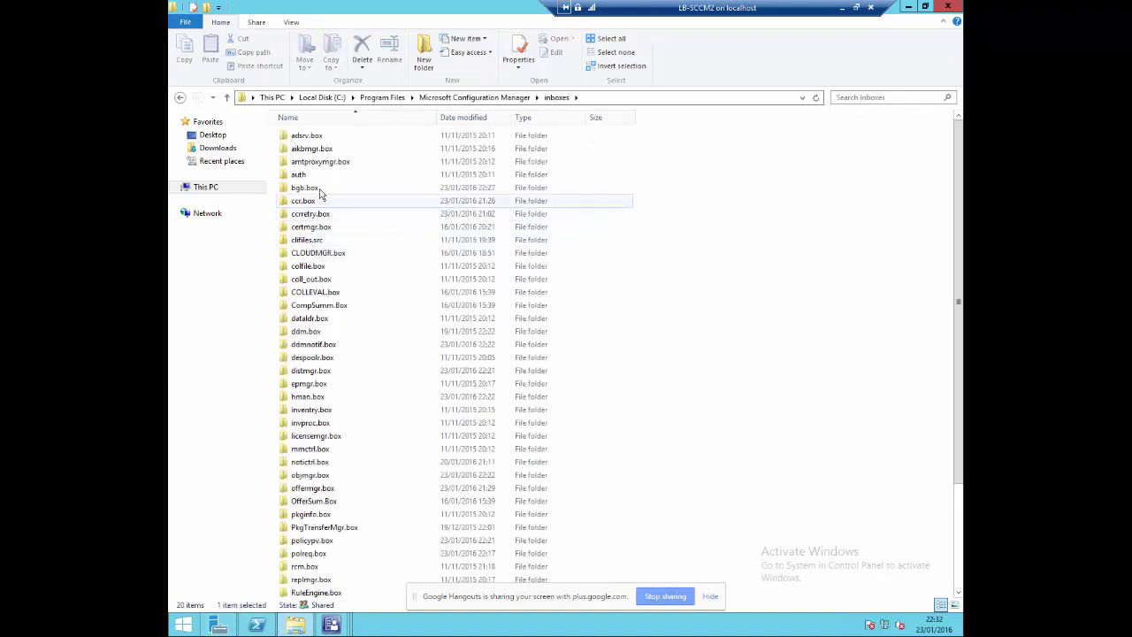
pyautogui.doubleClick(315, 240)
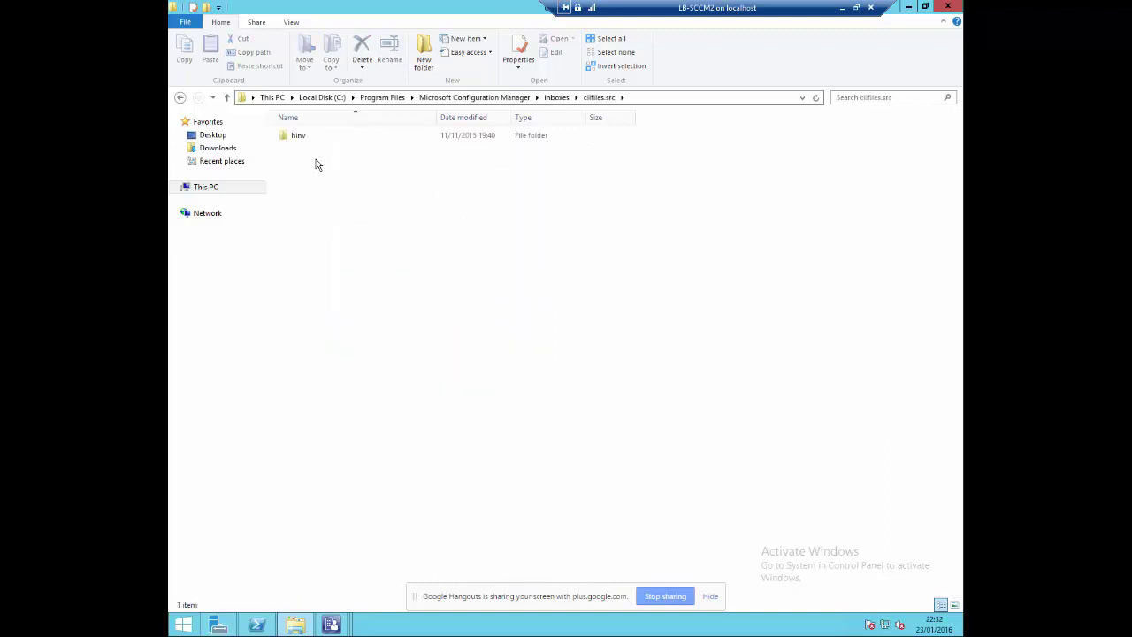
pyautogui.click(555, 98)
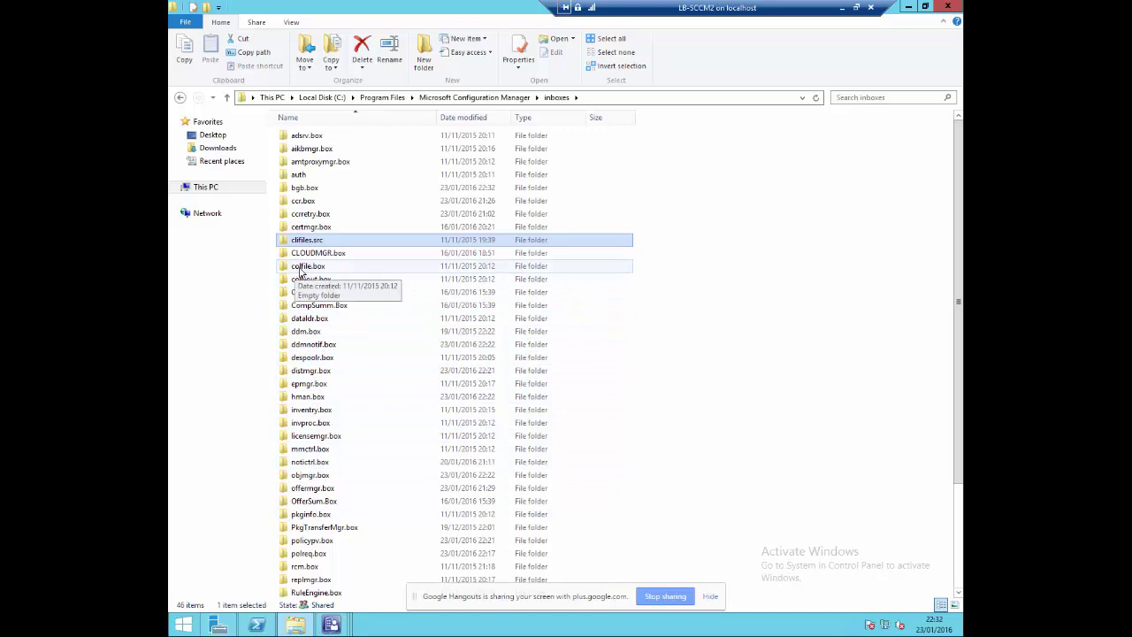
pyautogui.doubleClick(319, 270)
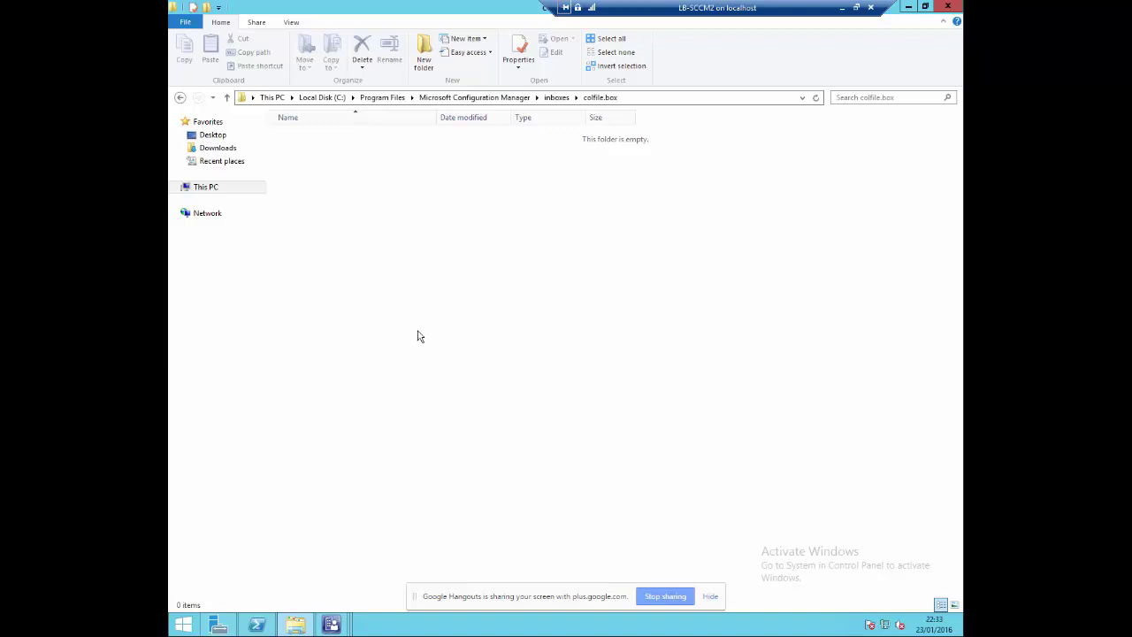
# - Switch back to Configuration Manager and dismiss the Default Settings window without saving its Software Inventory changes
pyautogui.moveTo(453, 6)
pyautogui.moveTo(599, 7)
pyautogui.moveTo(330, 628)
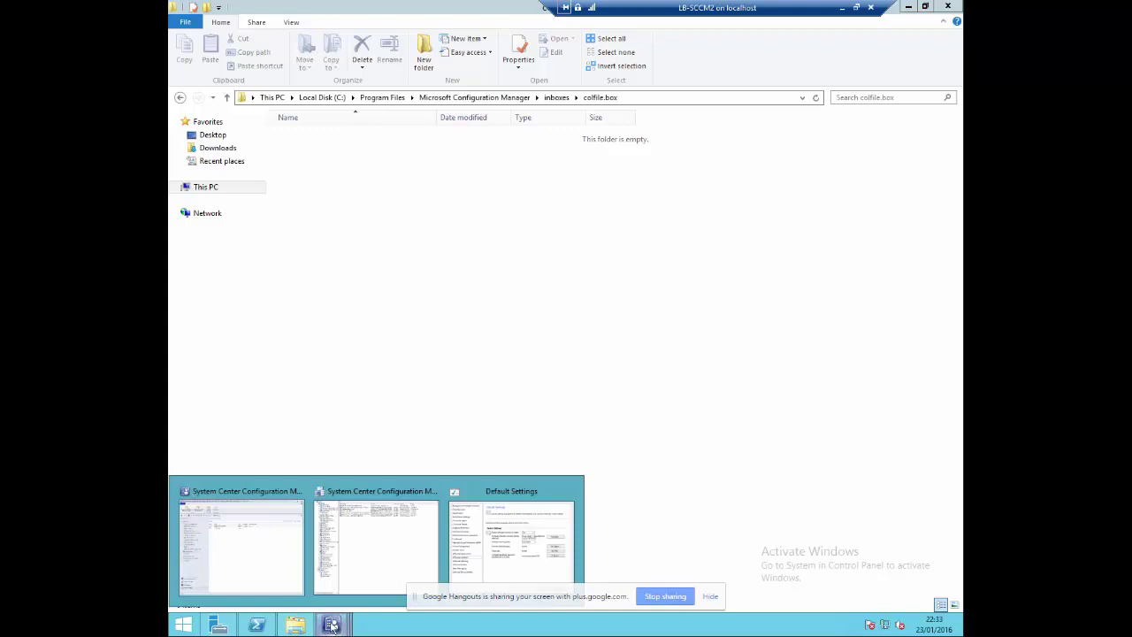
pyautogui.click(294, 533)
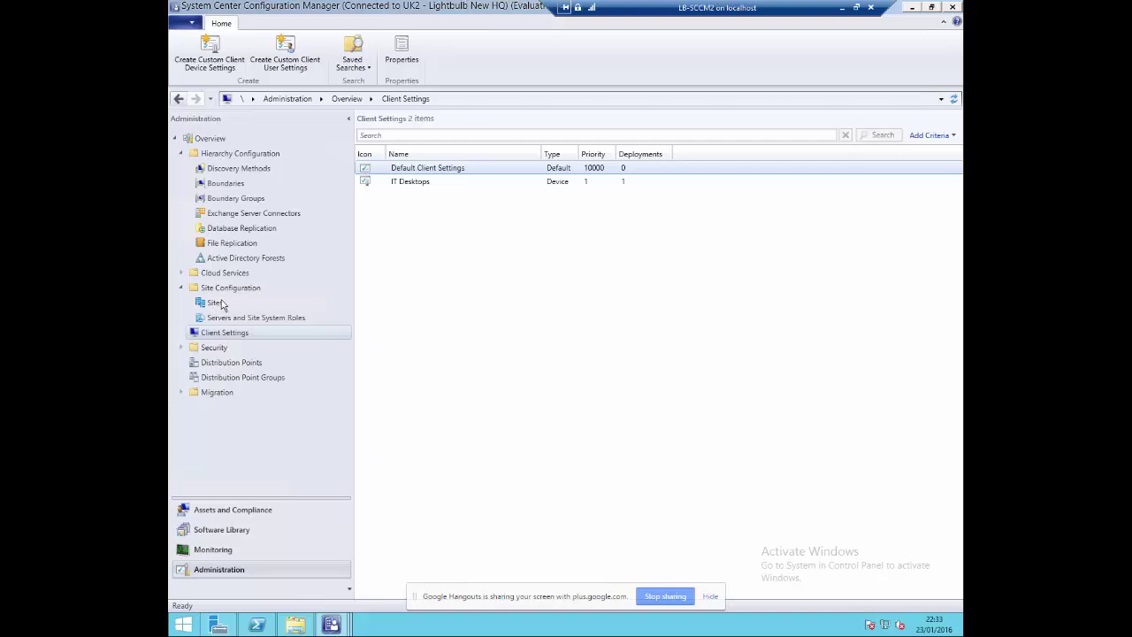
pyautogui.moveTo(333, 624)
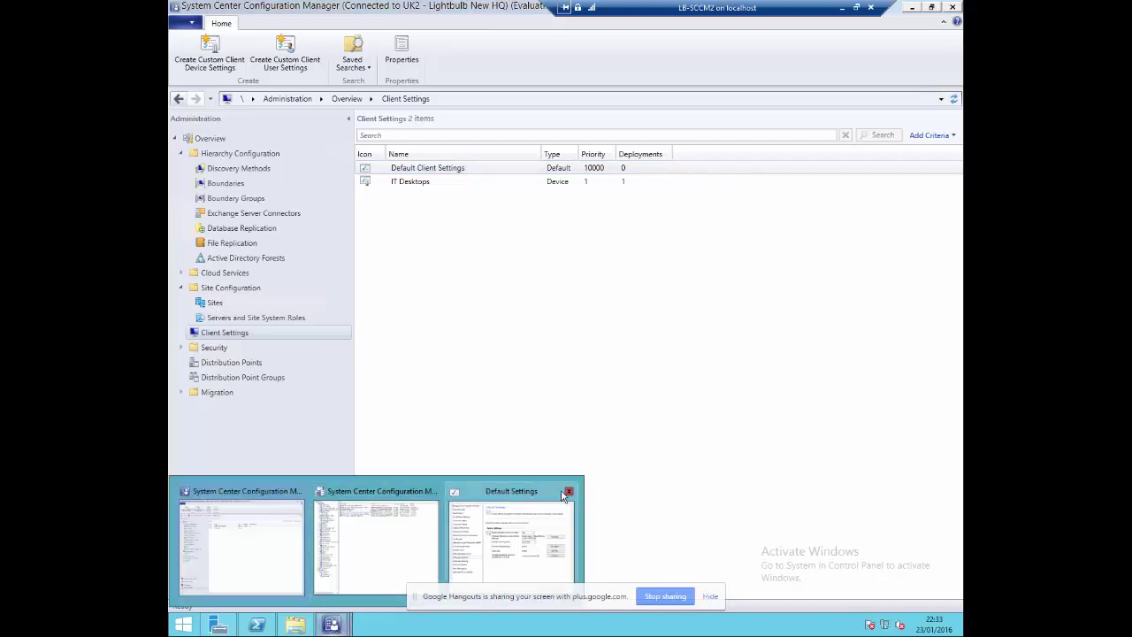
pyautogui.click(473, 524)
pyautogui.click(680, 421)
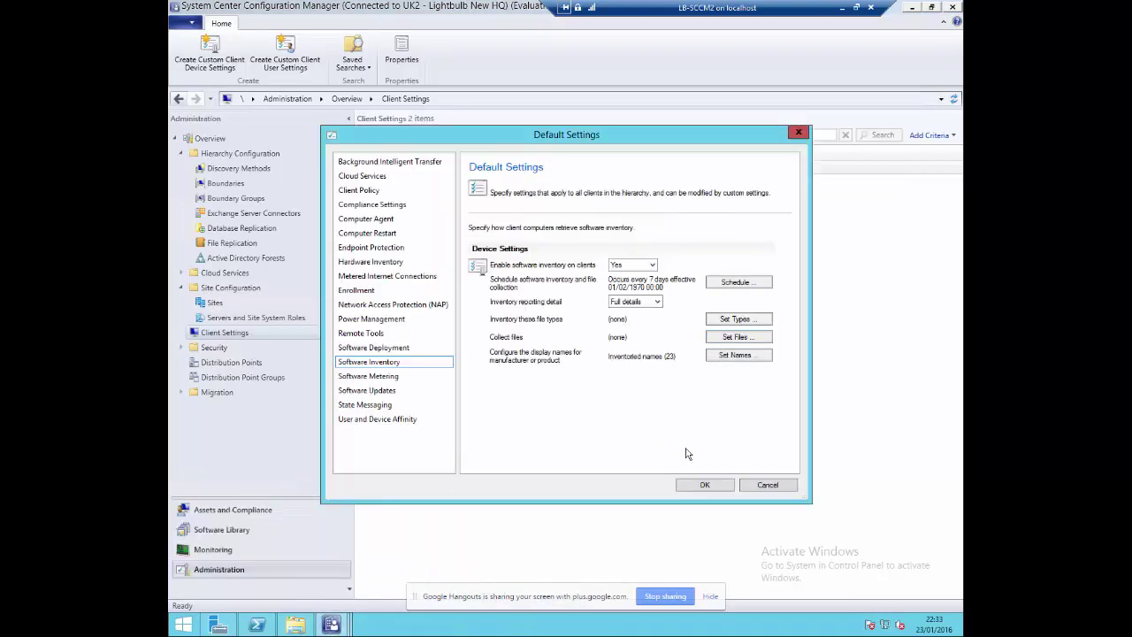
pyautogui.click(764, 485)
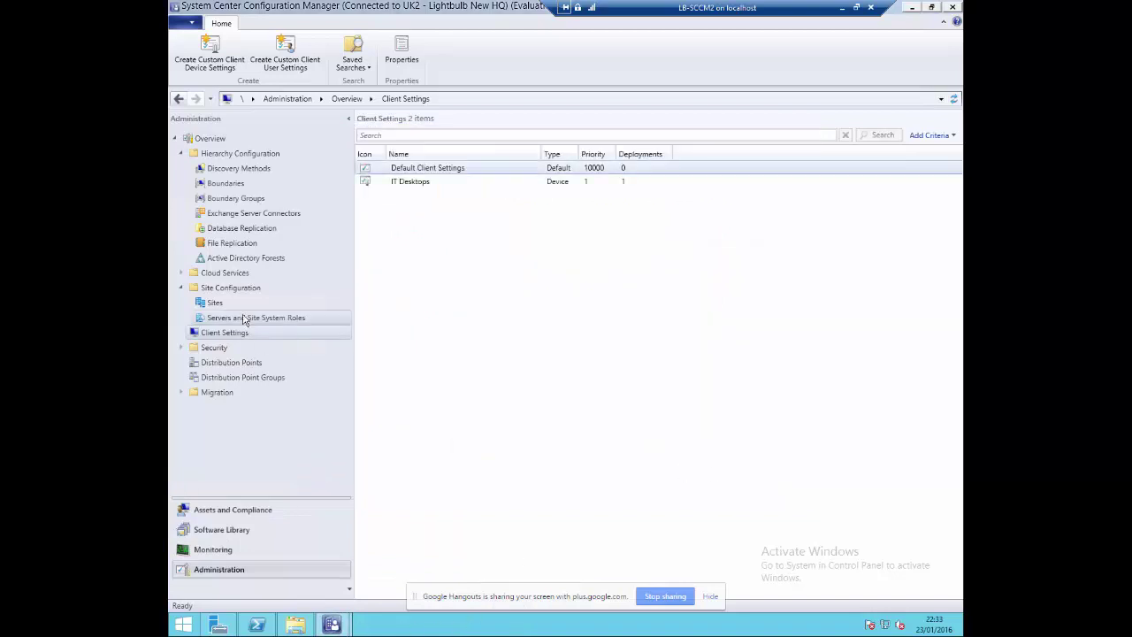
# - Open the Site Maintenance task list for the UK2 - Lightbulb New HQ primary site
pyautogui.click(215, 302)
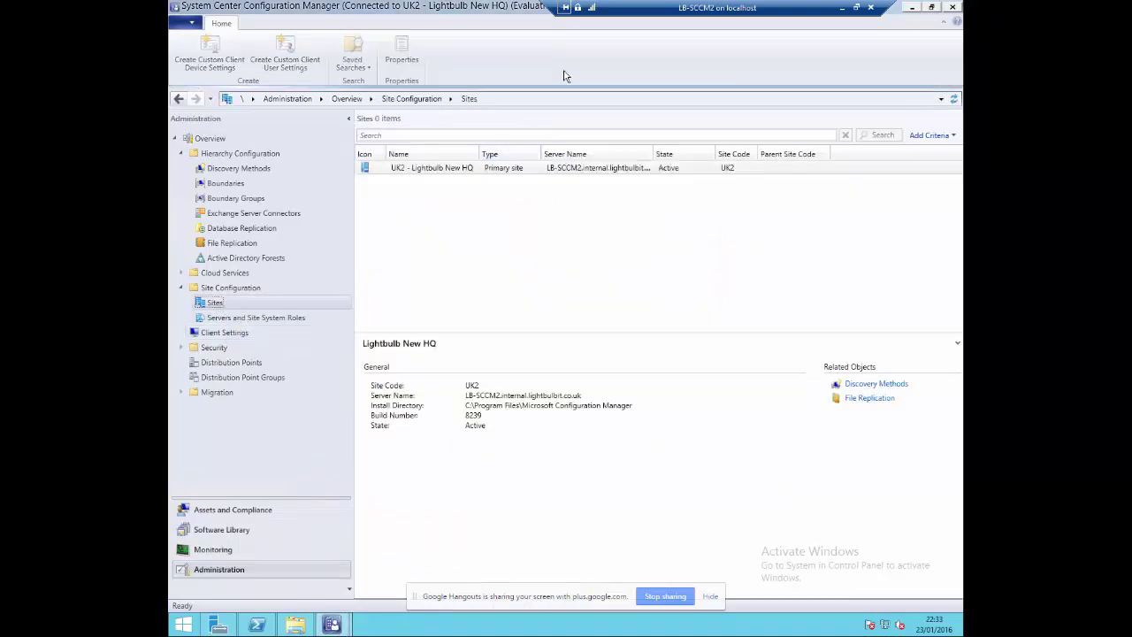
pyautogui.click(523, 168)
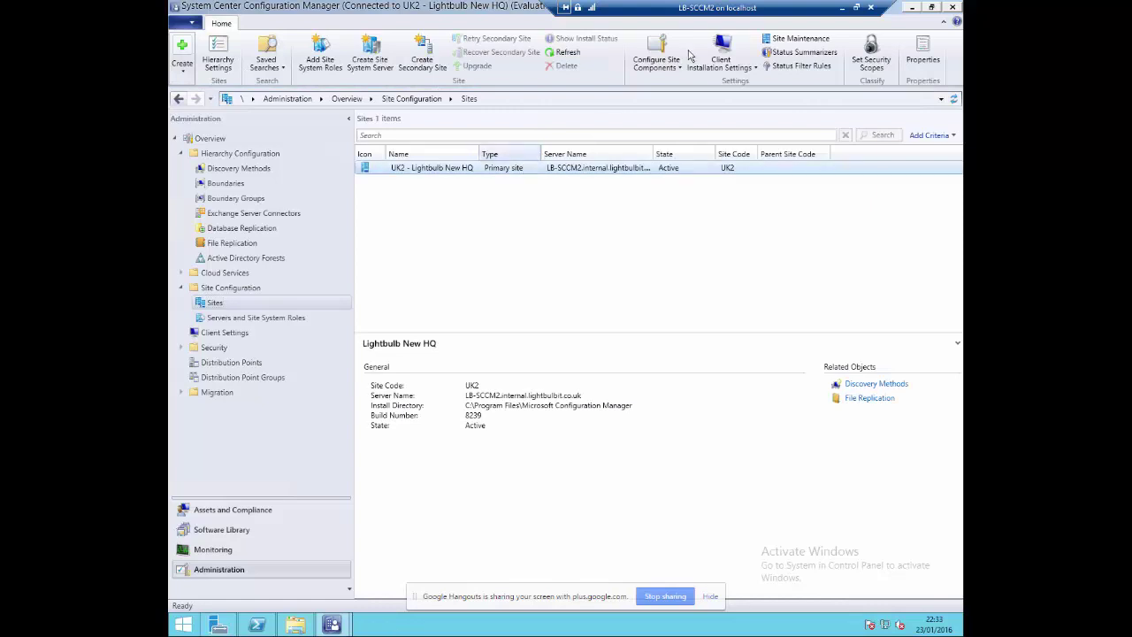
pyautogui.click(798, 39)
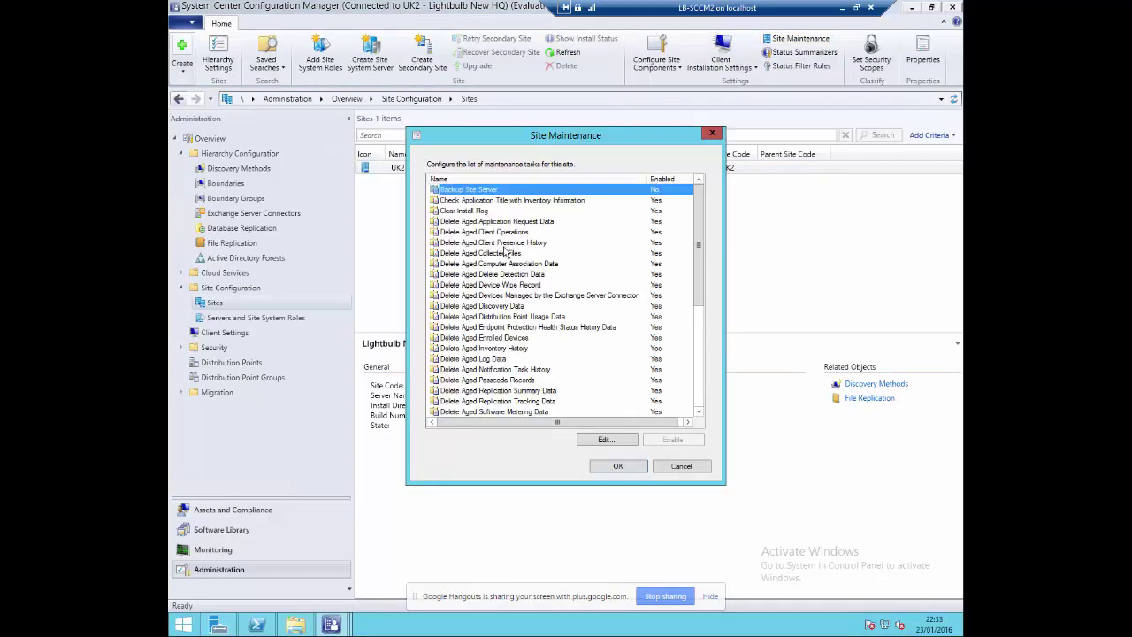
# - Examine the inactivity period in the Delete Aged Collected Files task's properties and close them without changes
pyautogui.click(501, 254)
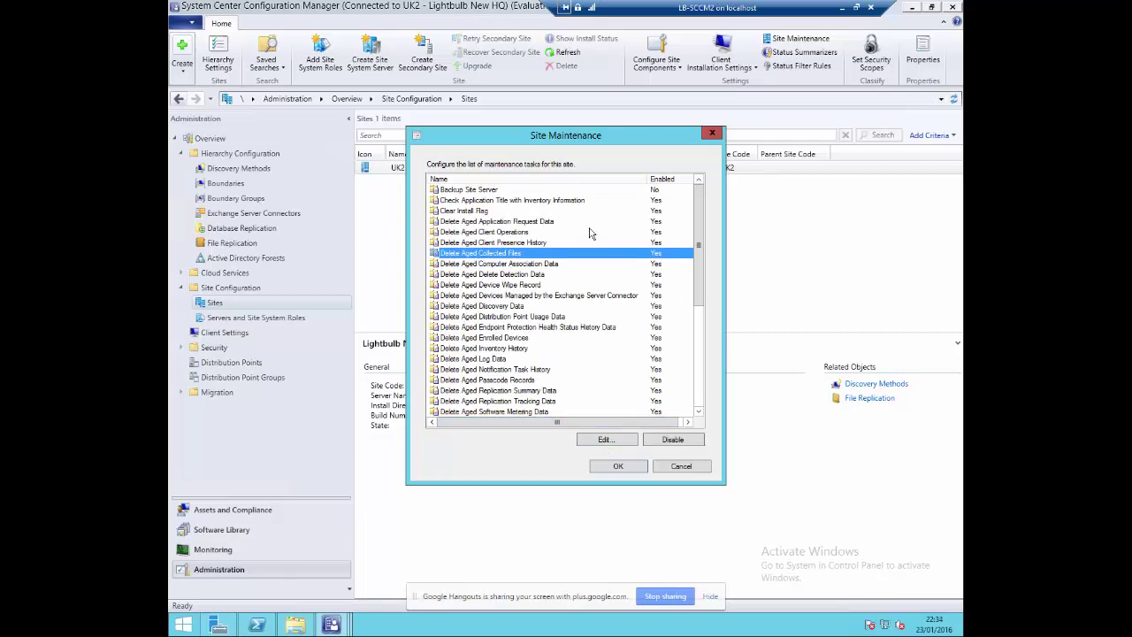
pyautogui.doubleClick(591, 258)
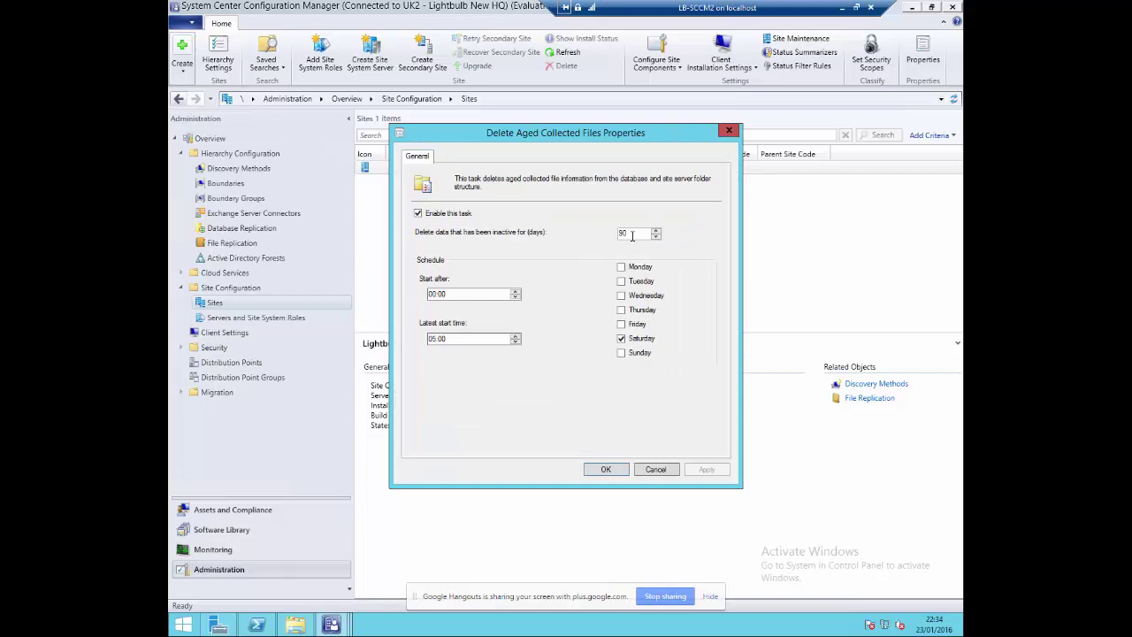
pyautogui.moveTo(632, 234); pyautogui.dragTo(558, 232)
pyautogui.click(655, 468)
# - Look through the site maintenance task list for the tasks that clean up inventory data
pyautogui.click(570, 350)
pyautogui.scroll(-3, 571, 356)
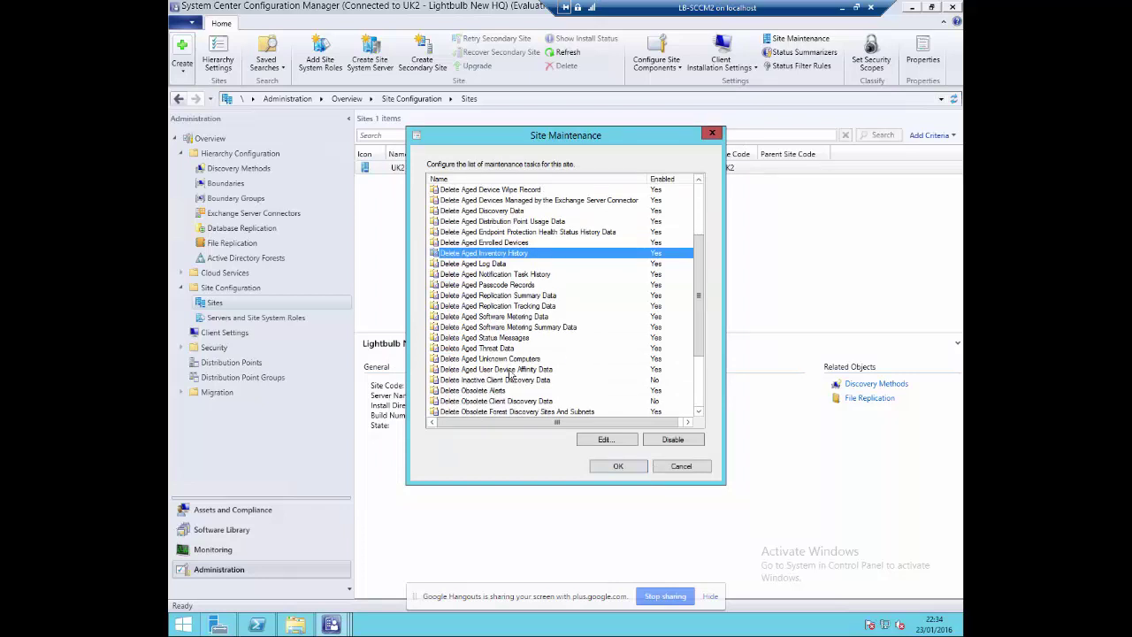
pyautogui.scroll(-1, 478, 394)
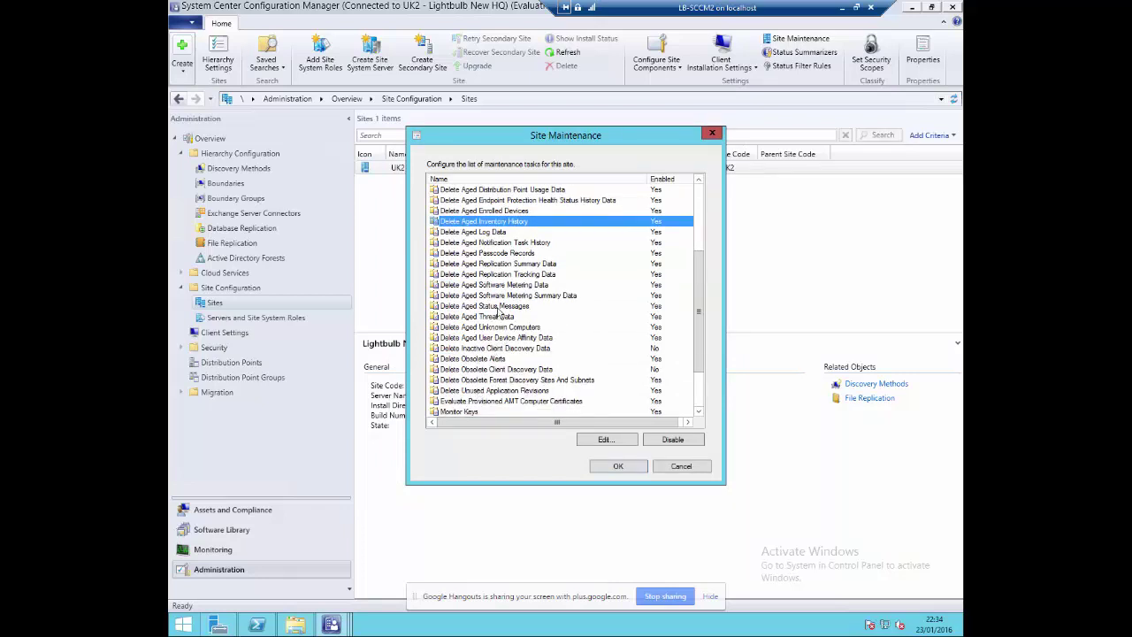
pyautogui.scroll(-1, 501, 301)
pyautogui.scroll(-1, 501, 301)
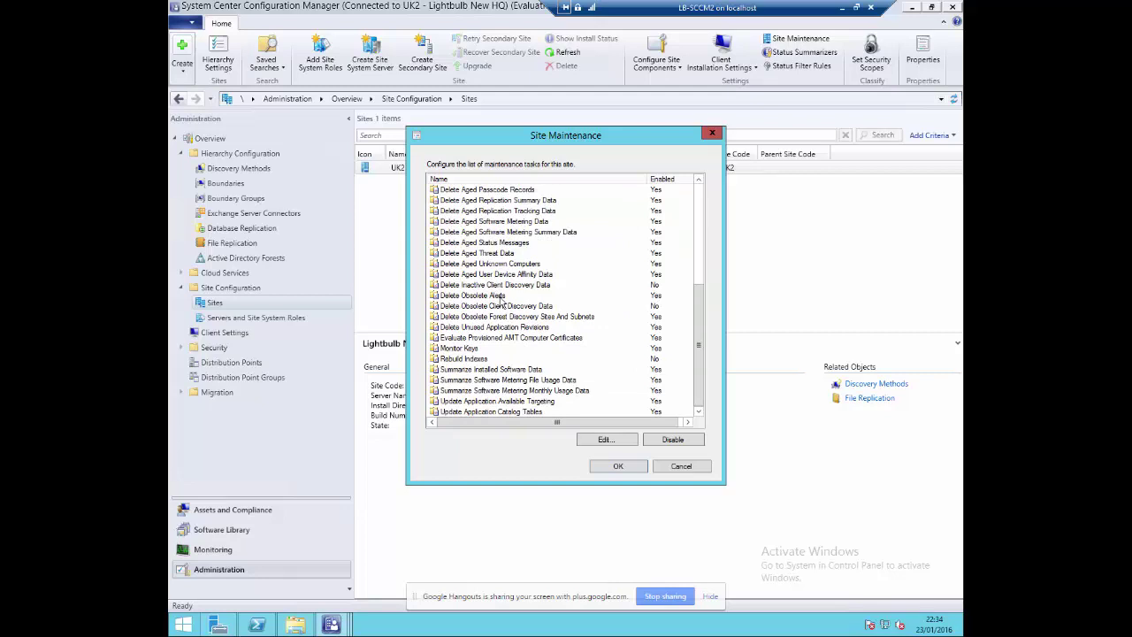
pyautogui.scroll(1, 513, 372)
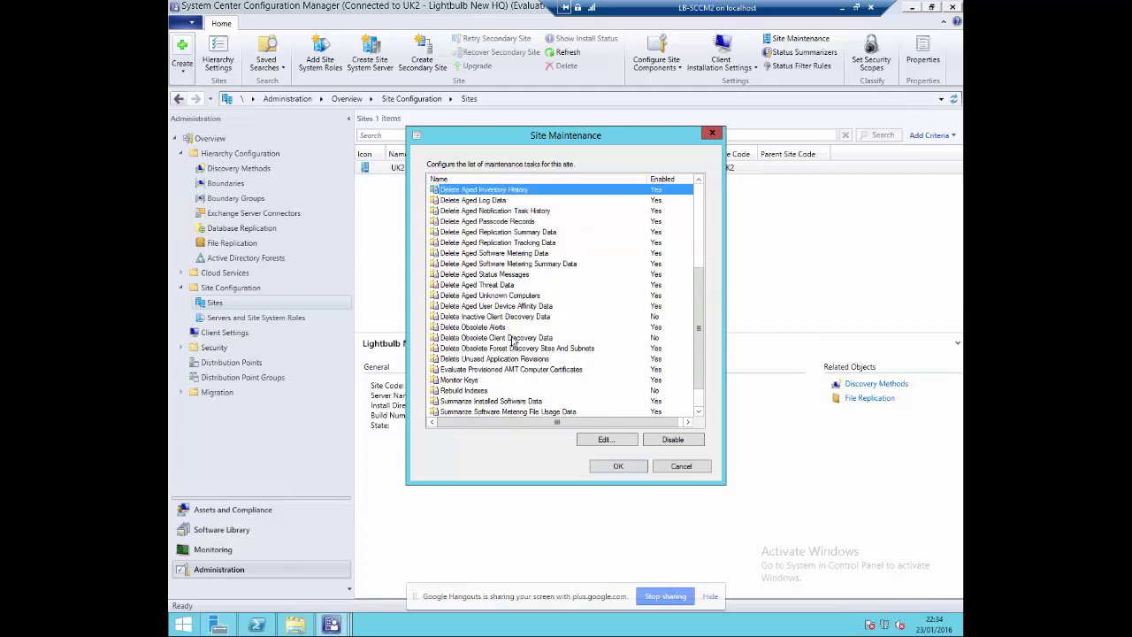
pyautogui.scroll(4, 511, 314)
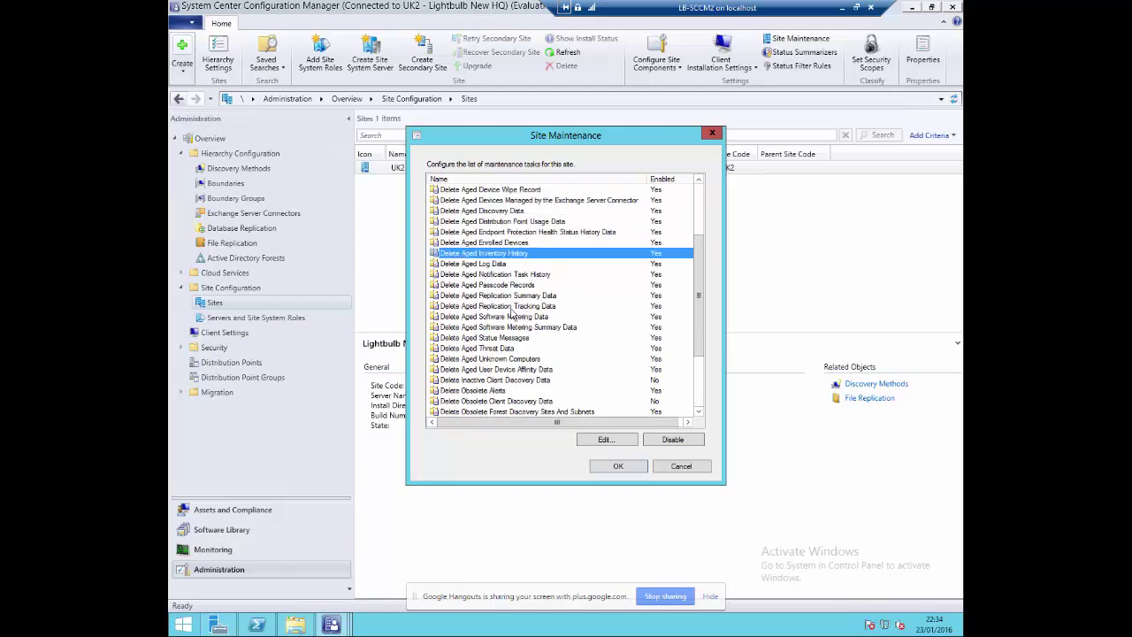
pyautogui.scroll(1, 511, 313)
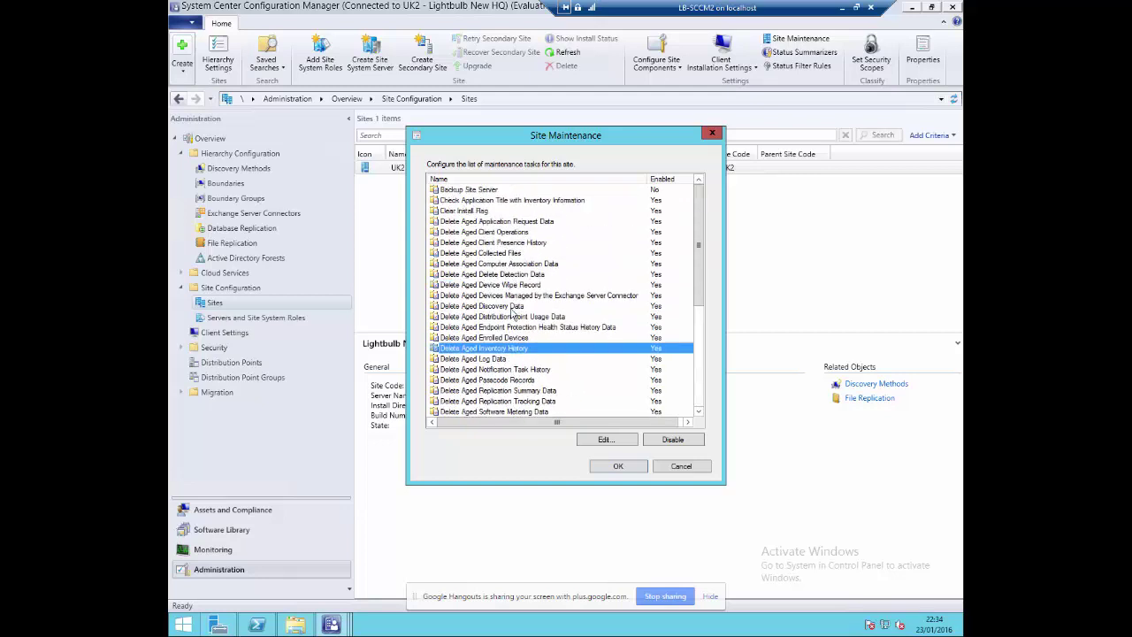
pyautogui.scroll(-1, 513, 311)
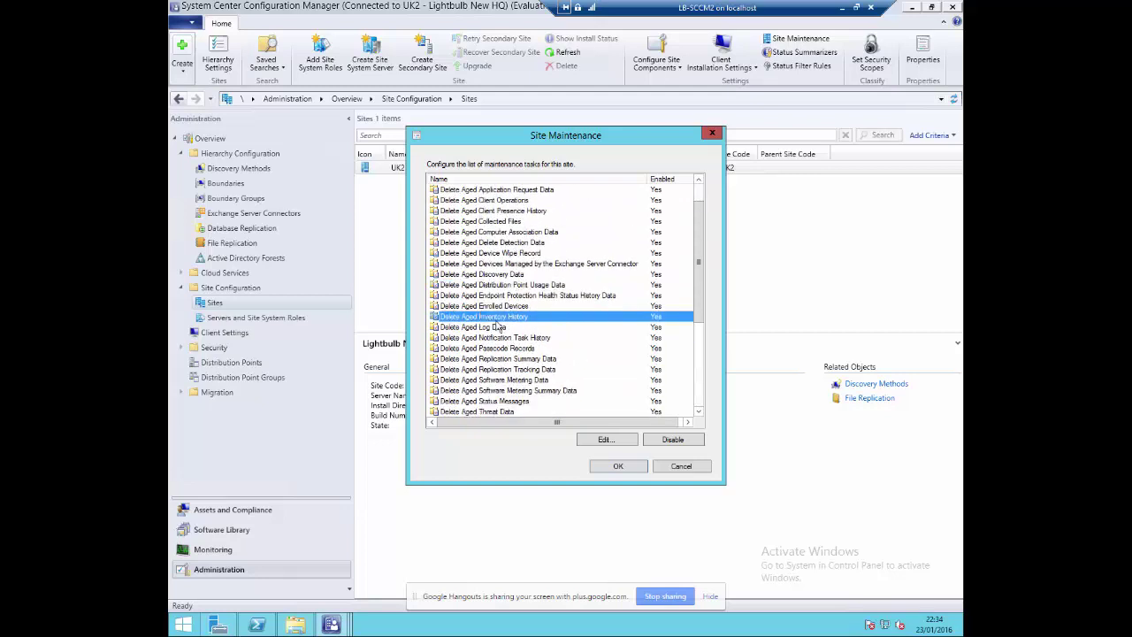
# - Examine the inactivity period of the Delete Aged Inventory History task, and close its properties and Site Maintenance without changes
pyautogui.doubleClick(508, 316)
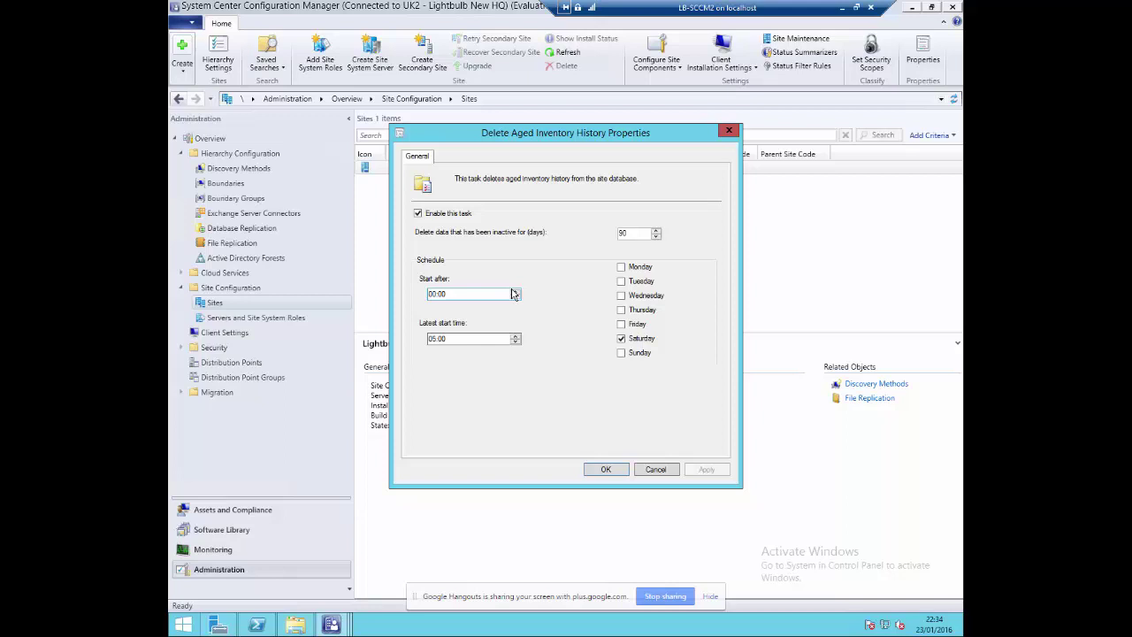
pyautogui.doubleClick(624, 234)
pyautogui.click(728, 133)
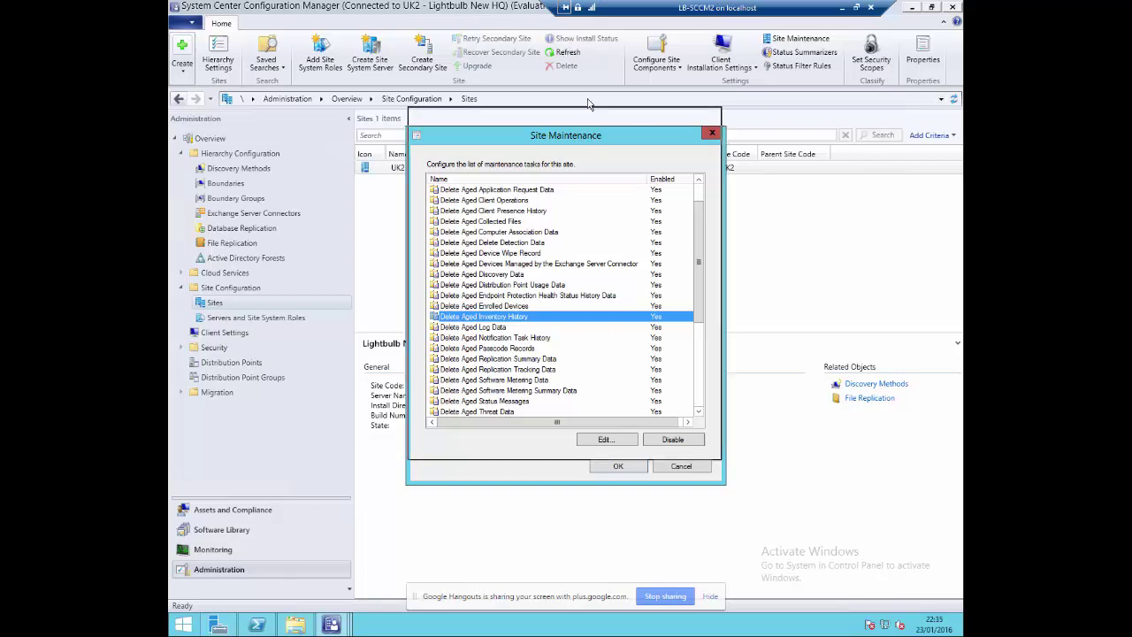
pyautogui.moveTo(590, 104); pyautogui.dragTo(588, 99)
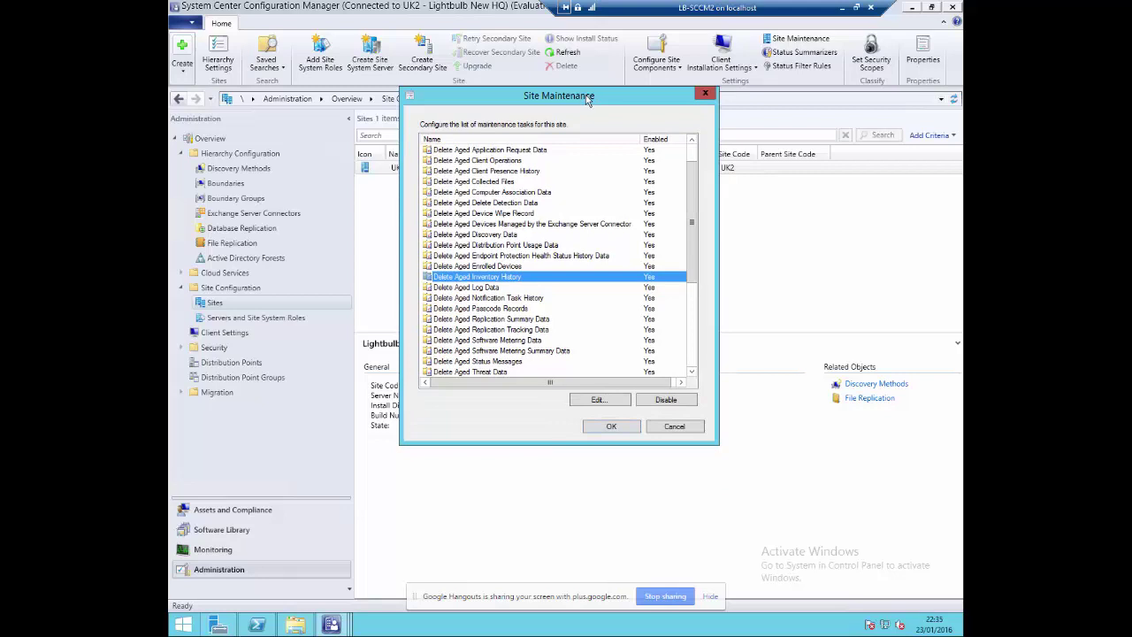
pyautogui.click(708, 94)
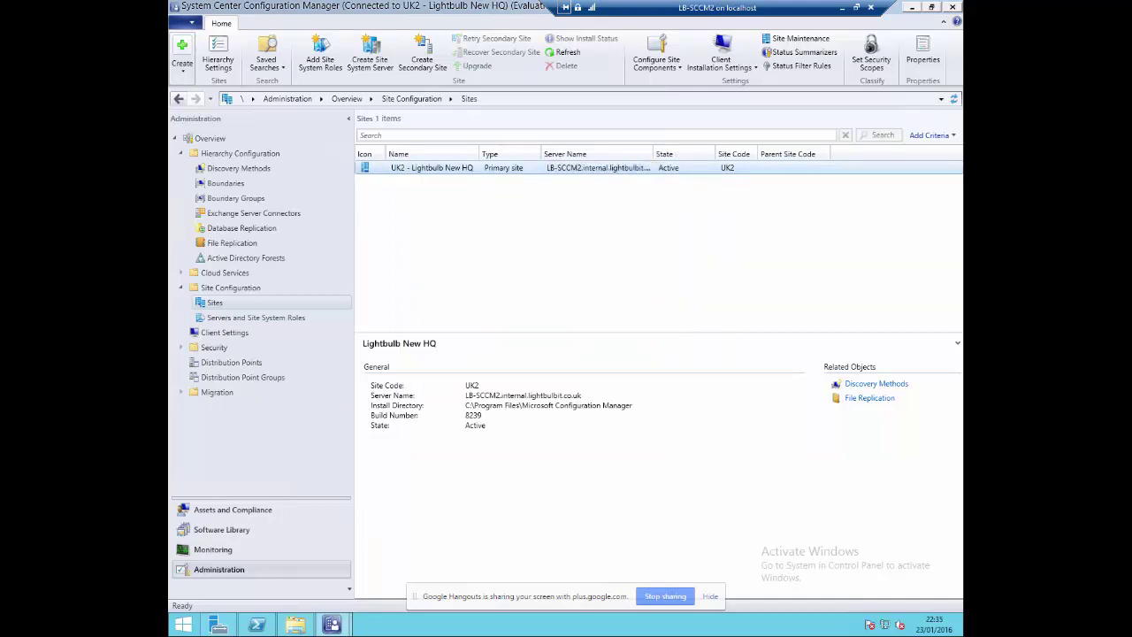
# - Switch to Paint and delete the entire existing drawing, including its text and the A and B boxes
pyautogui.click(299, 627)
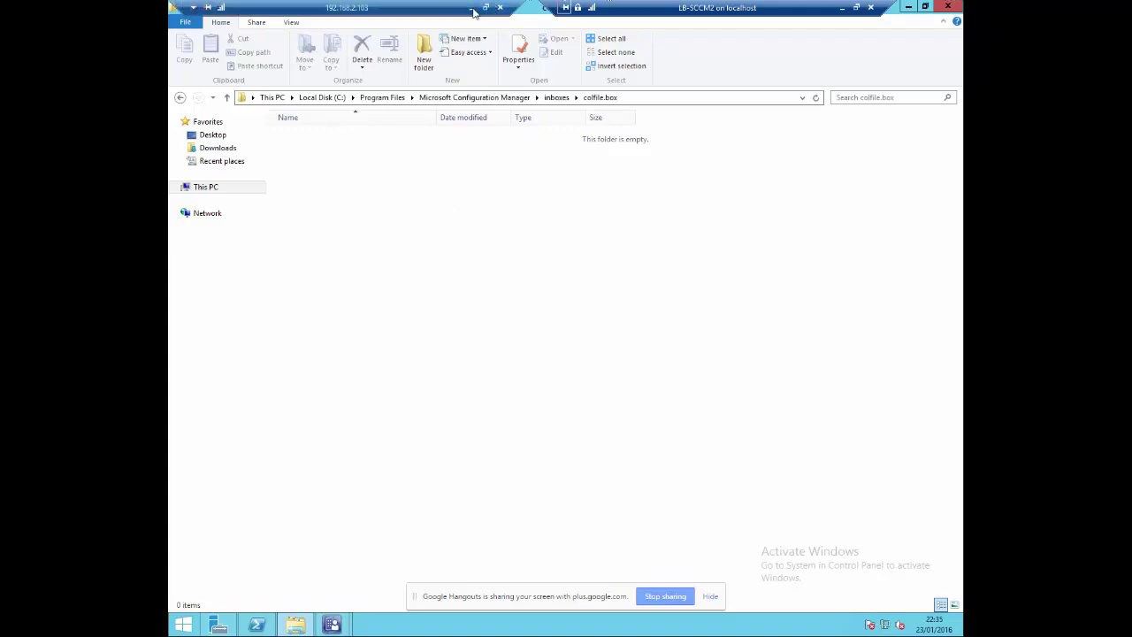
pyautogui.hotkey('alt', 'Tab')
pyautogui.click(212, 117)
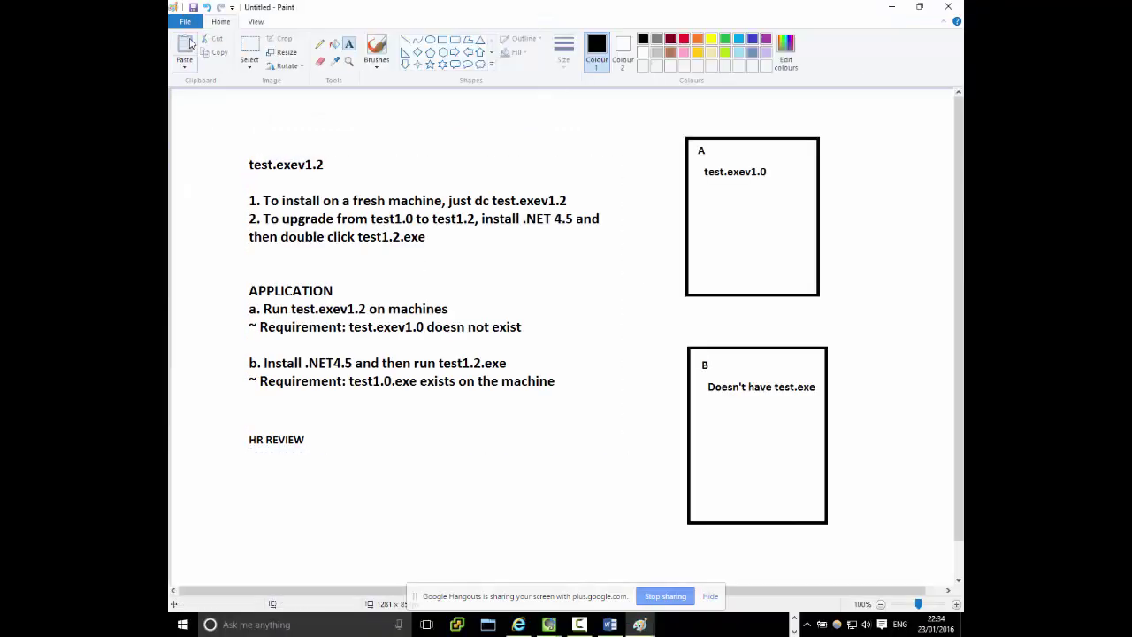
pyautogui.moveTo(211, 124); pyautogui.dragTo(873, 562)
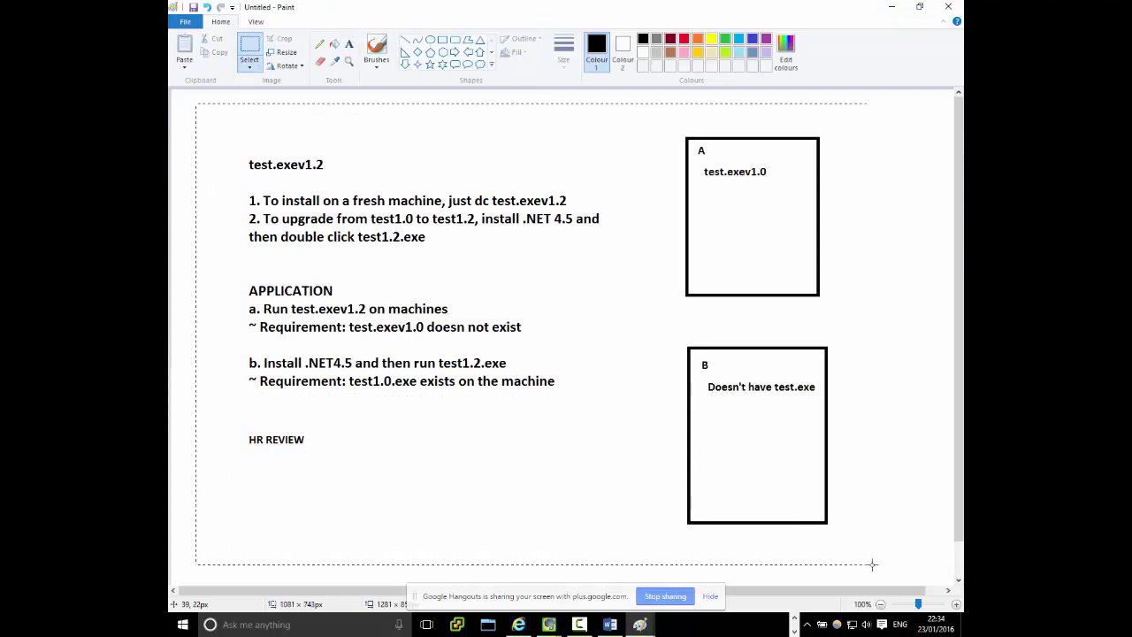
pyautogui.press('Delete')
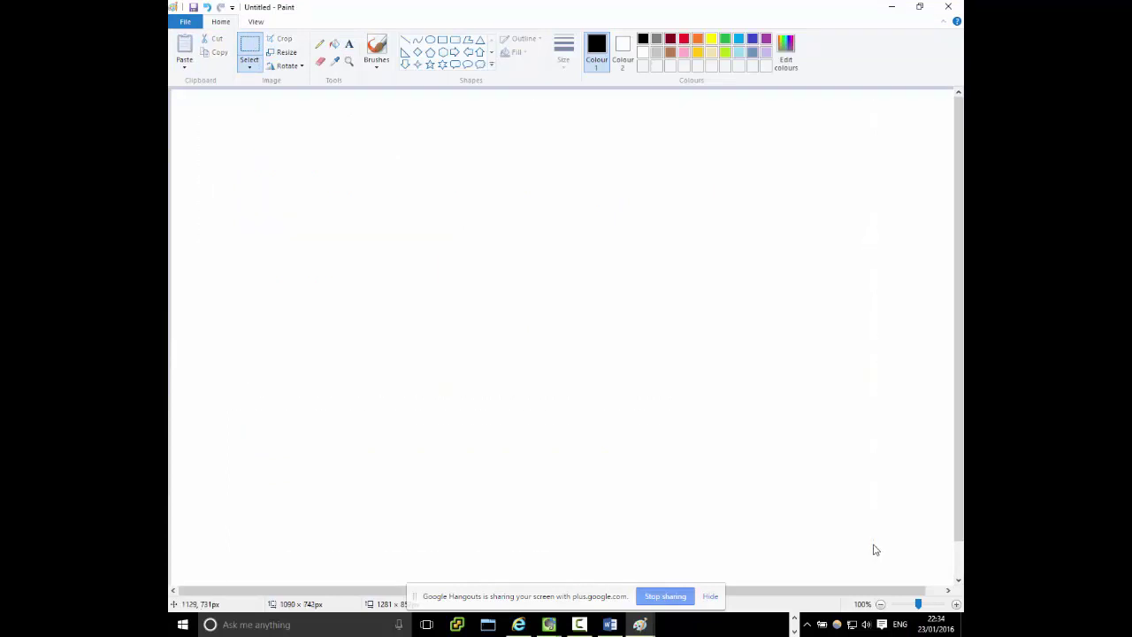
# - Draw four separate black-outlined rectangles in a two-by-two arrangement, with the upper-right one about 180 by 196 px
pyautogui.click(442, 40)
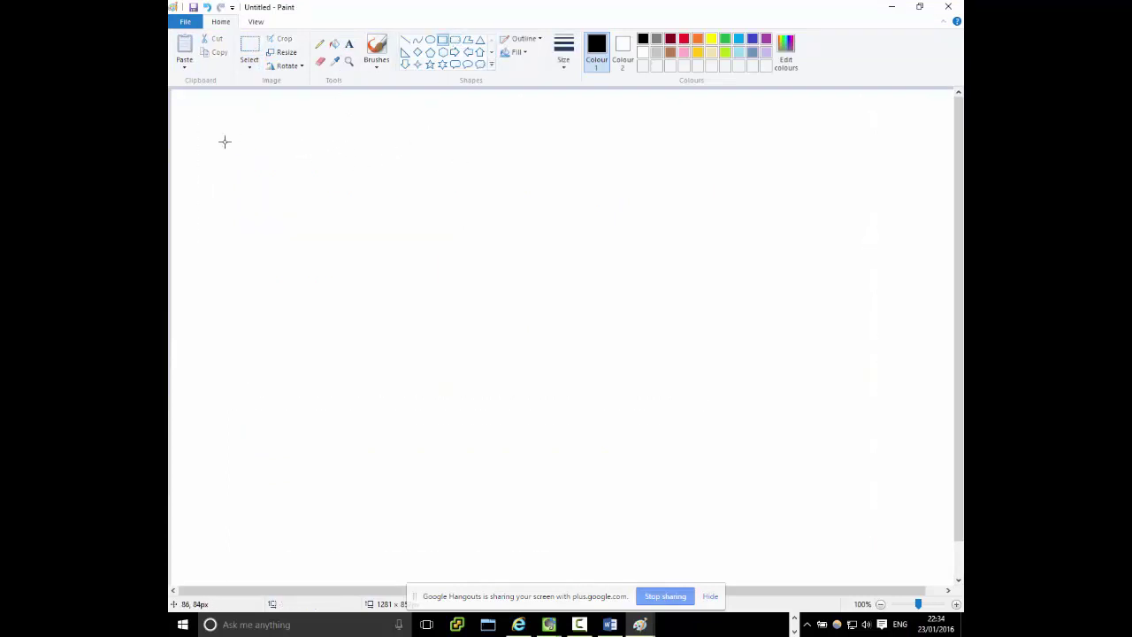
pyautogui.moveTo(251, 141)
pyautogui.mouseDown()
pyautogui.moveTo(284, 209)
pyautogui.moveTo(381, 257)
pyautogui.moveTo(362, 276)
pyautogui.mouseUp()
pyautogui.moveTo(258, 338); pyautogui.dragTo(374, 487)
pyautogui.moveTo(547, 338); pyautogui.dragTo(644, 486)
pyautogui.moveTo(527, 134); pyautogui.dragTo(639, 256)
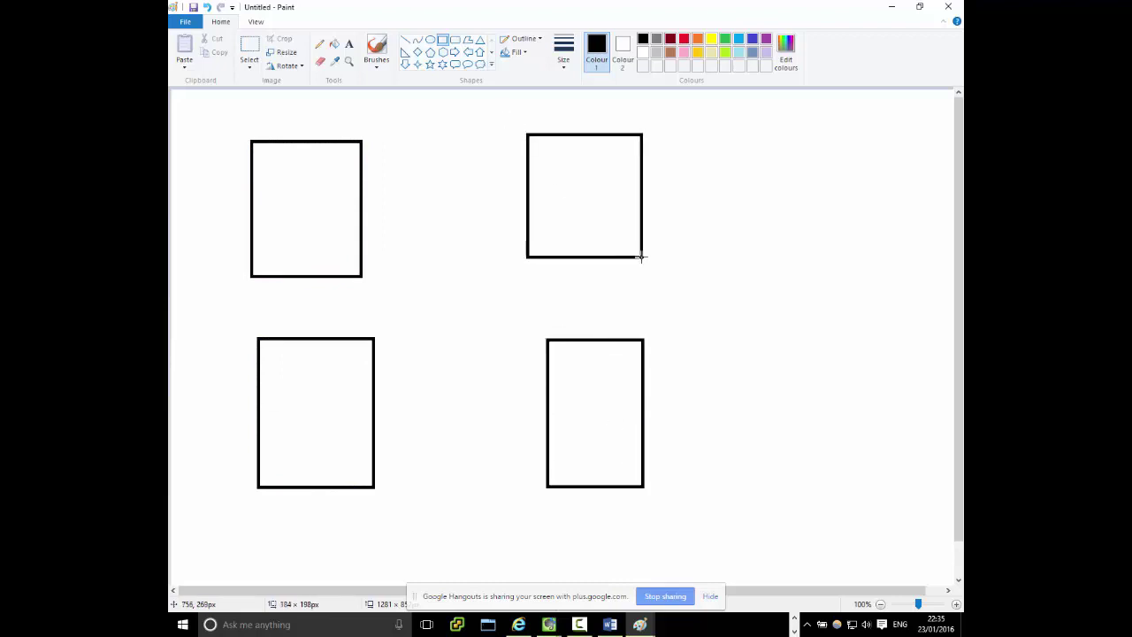
# - Label the upper-left rectangle CLIENT and the lower-left rectangle MANAGEMENT POINT
pyautogui.click(350, 44)
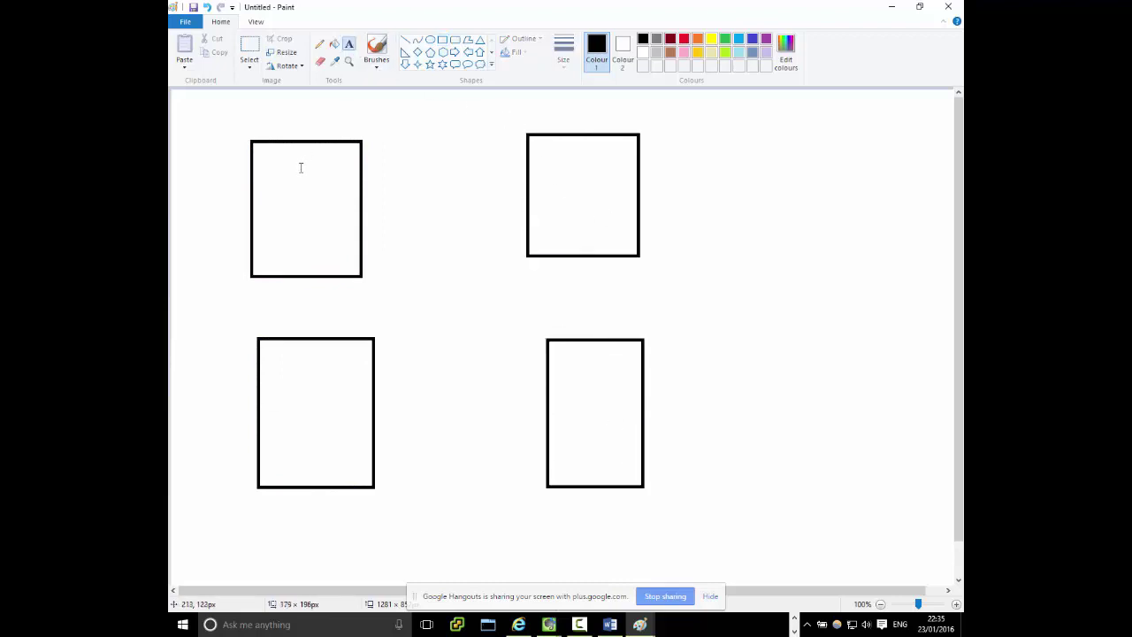
pyautogui.click(265, 206)
pyautogui.write('CLIENT')
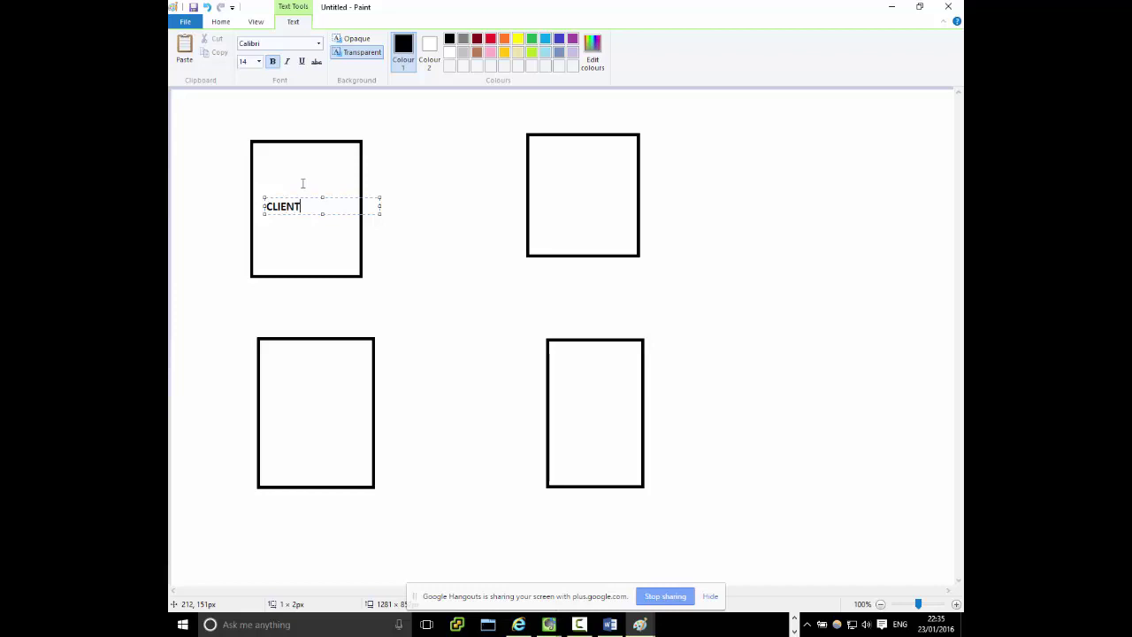
pyautogui.click(269, 420)
pyautogui.write('MANAGEMENT PO')
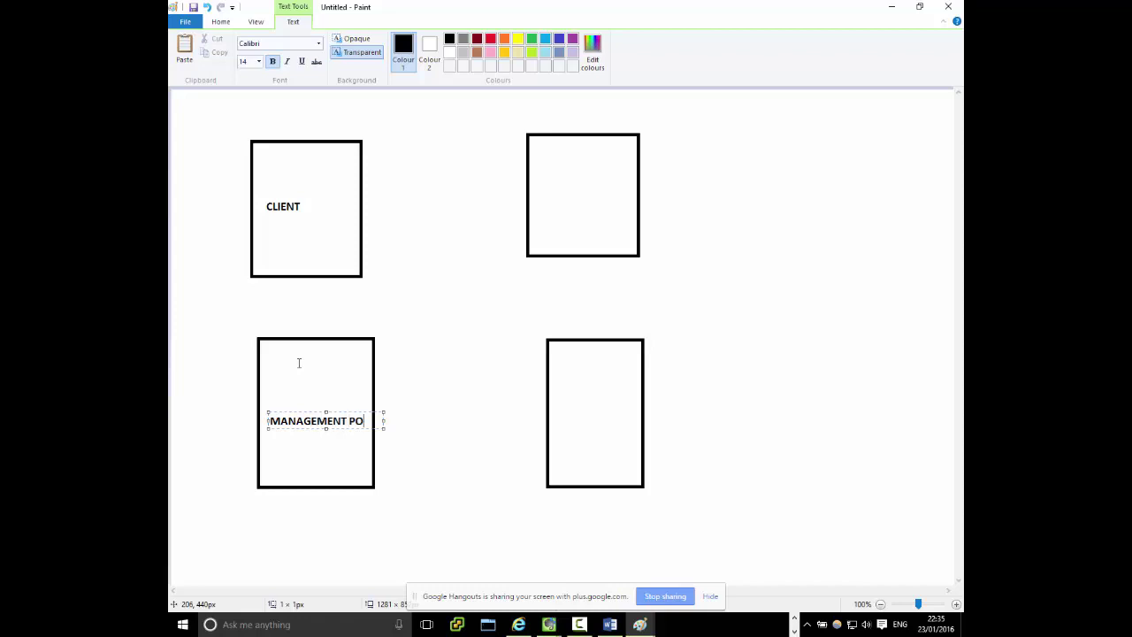
pyautogui.write('INT')
# - Label the lower-right rectangle SITE SERVER and the upper-right rectangle SITE DATABASE
pyautogui.click(553, 422)
pyautogui.click(554, 416)
pyautogui.write('SITE SERVER')
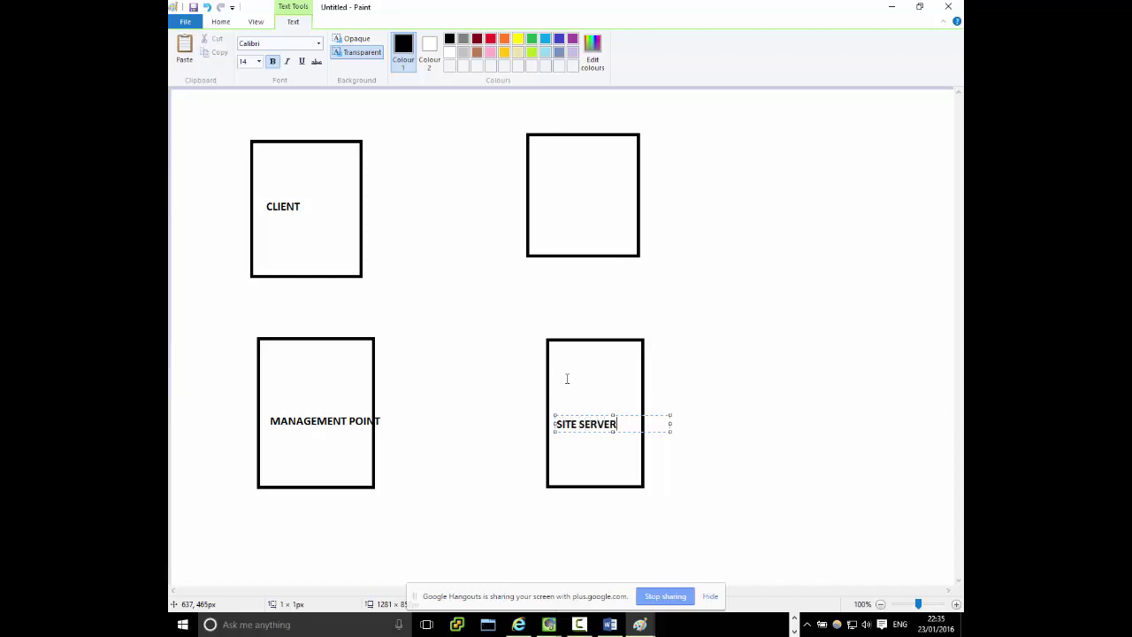
pyautogui.click(542, 186)
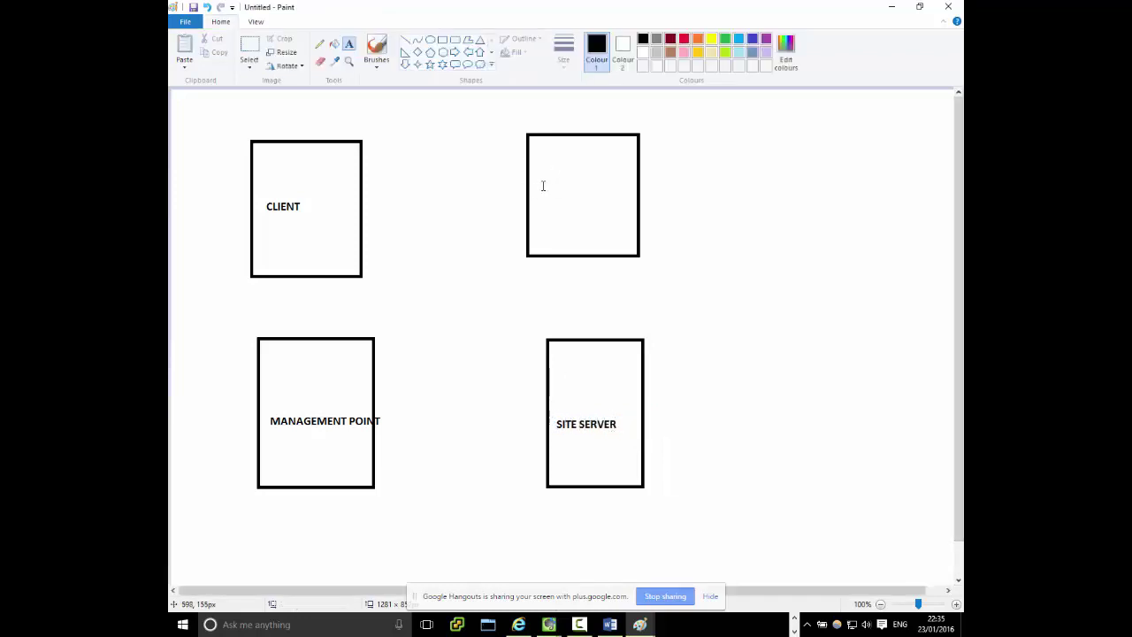
pyautogui.click(543, 185)
pyautogui.write('SITE D')
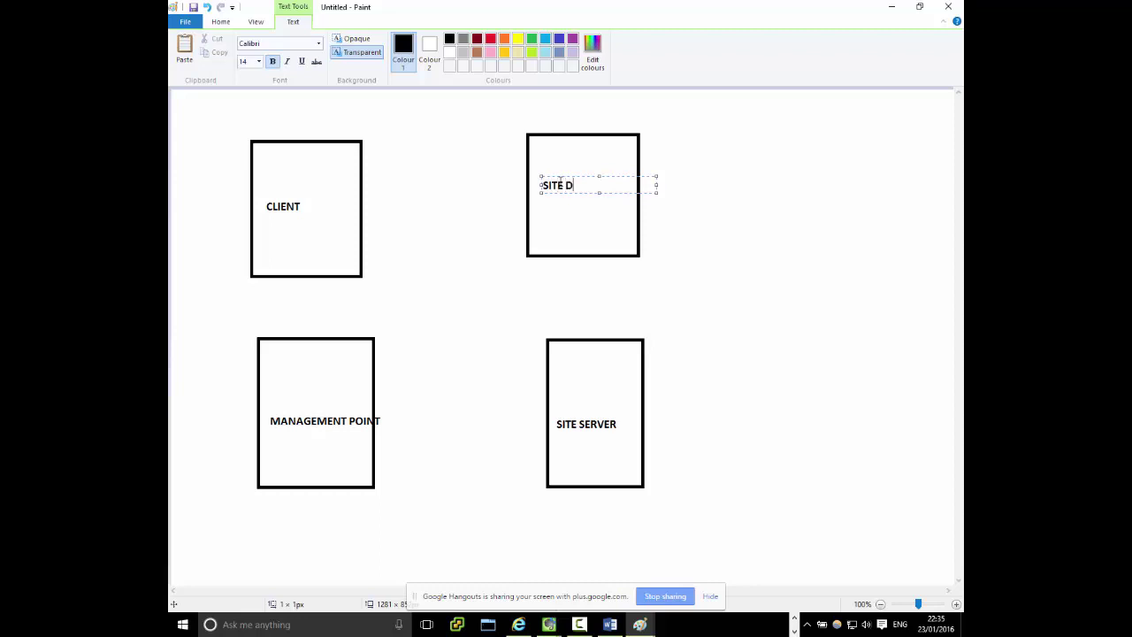
pyautogui.write('ATABASE')
pyautogui.click(407, 222)
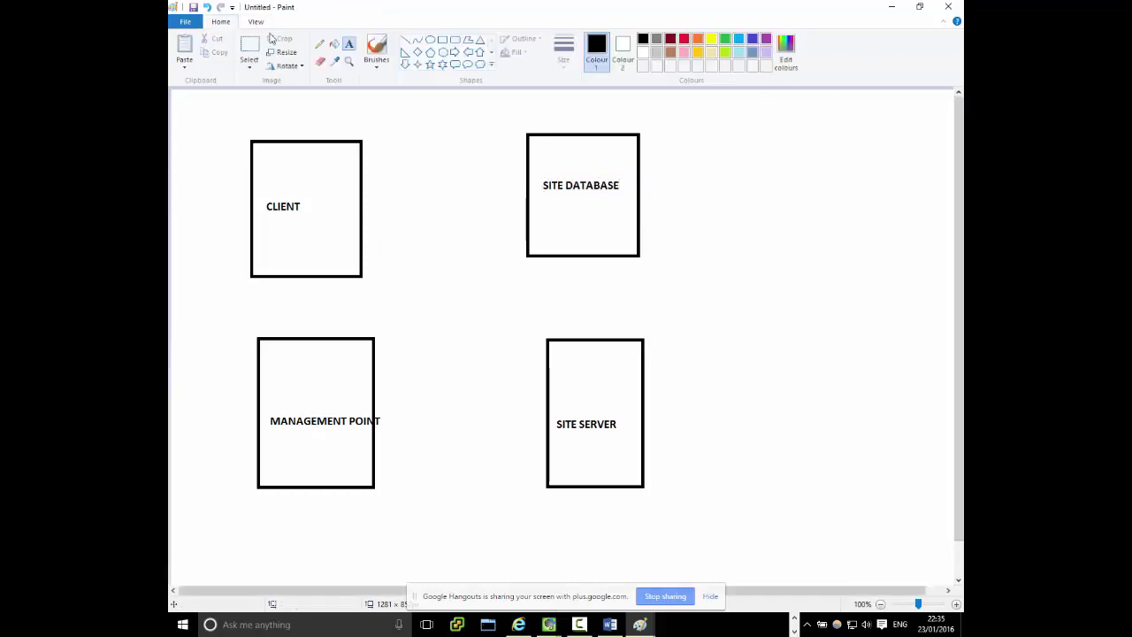
# - Connect CLIENT to MANAGEMENT POINT with a vertical line and list "inventory agents", "h inv agent" and "s inv agent" beneath the CLIENT label
pyautogui.click(406, 42)
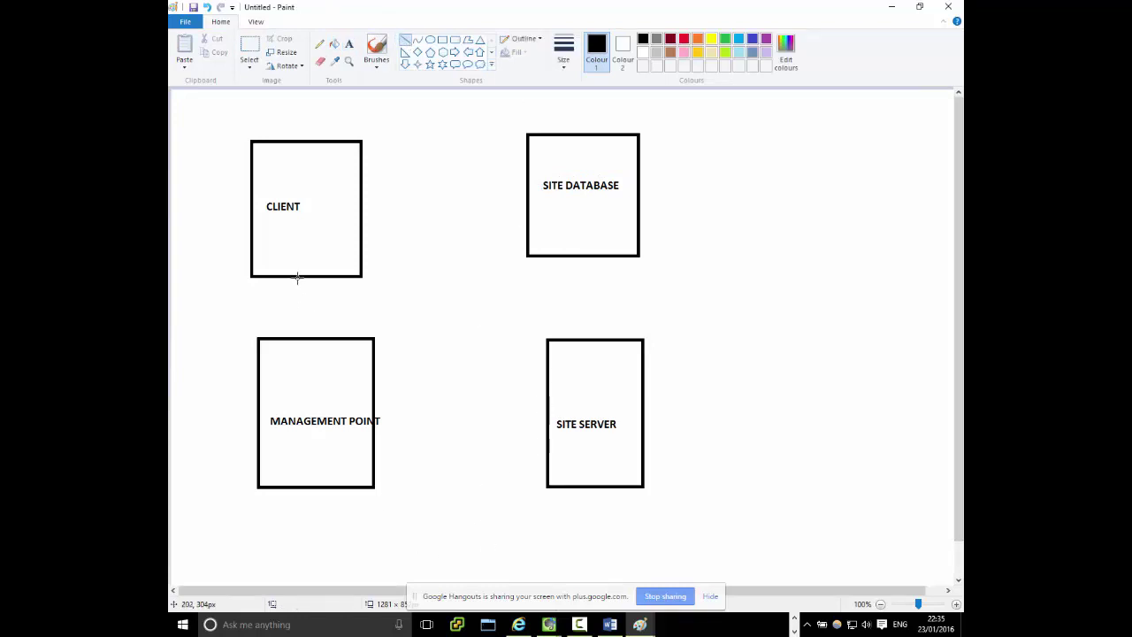
pyautogui.moveTo(297, 277); pyautogui.dragTo(297, 338)
pyautogui.click(349, 43)
pyautogui.click(264, 221)
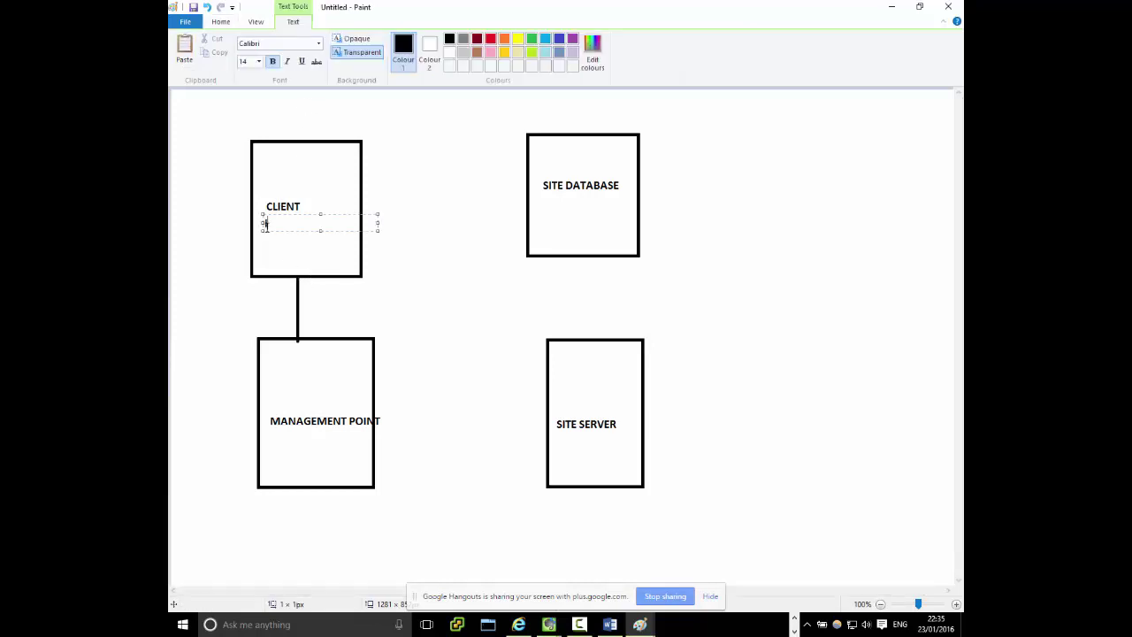
pyautogui.write('Inventory agents')
pyautogui.press('Return')
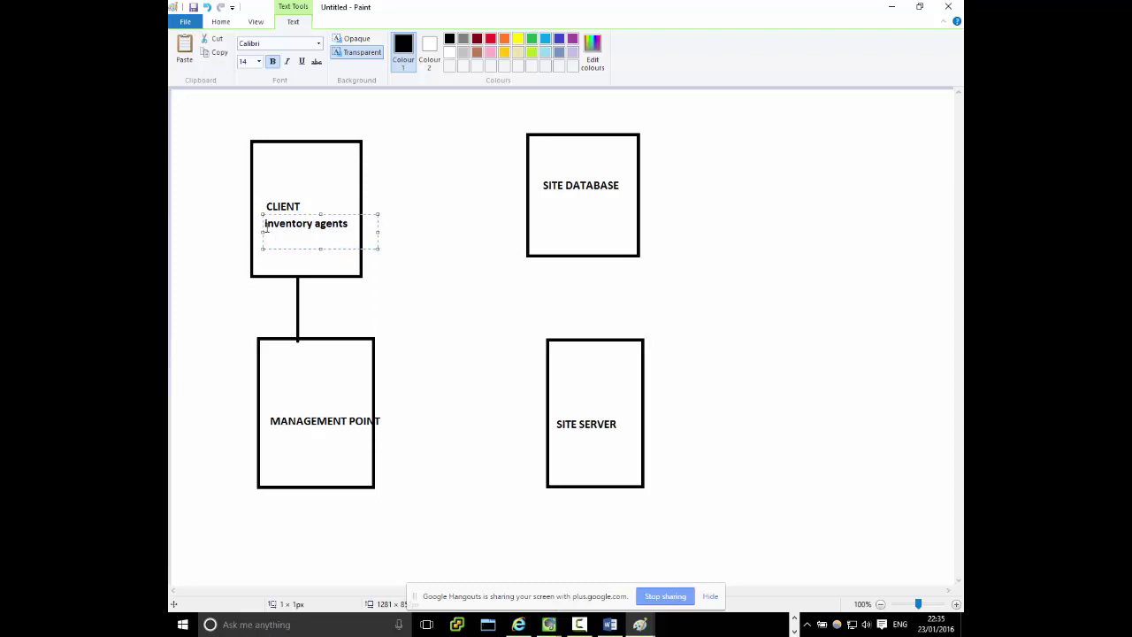
pyautogui.write('h')
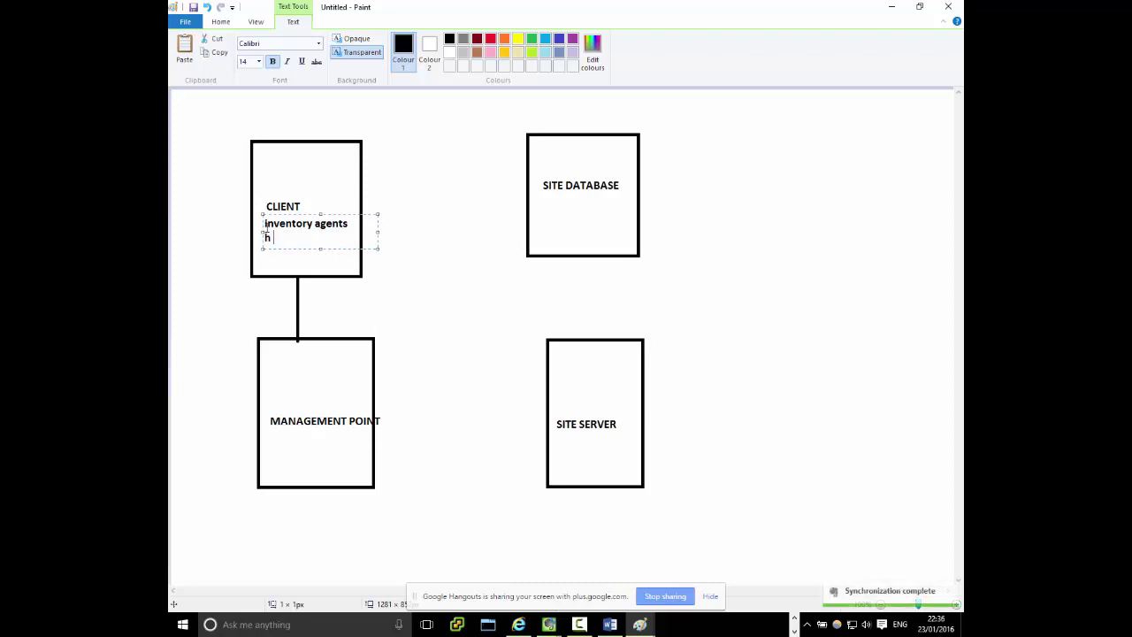
pyautogui.write(' inv agent')
pyautogui.press('Return')
pyautogui.write('s inv agent')
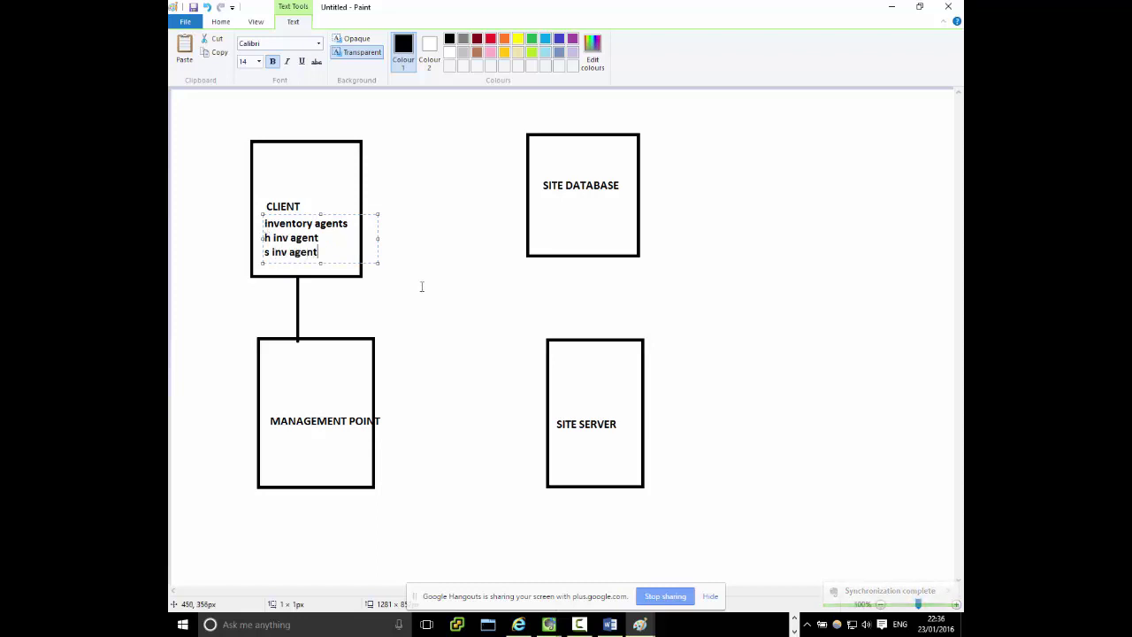
# - Highlight the "h inv agent" line in the CLIENT box's text, then finish the text entry
pyautogui.moveTo(318, 237); pyautogui.dragTo(249, 238)
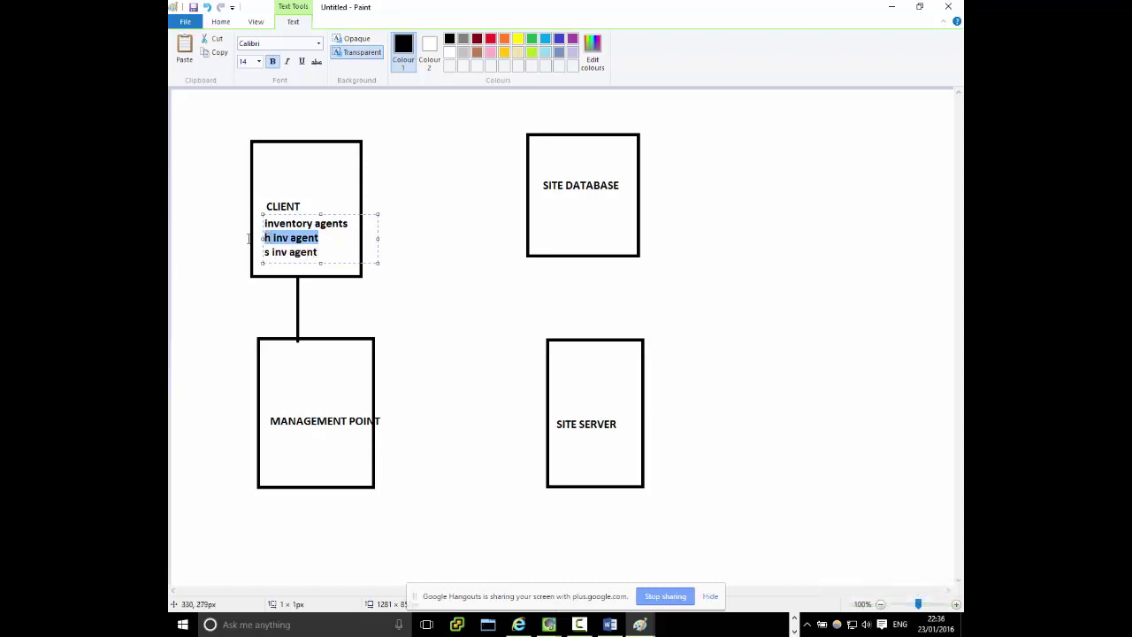
pyautogui.click(320, 237)
pyautogui.moveTo(328, 239); pyautogui.dragTo(235, 238)
pyautogui.click(222, 23)
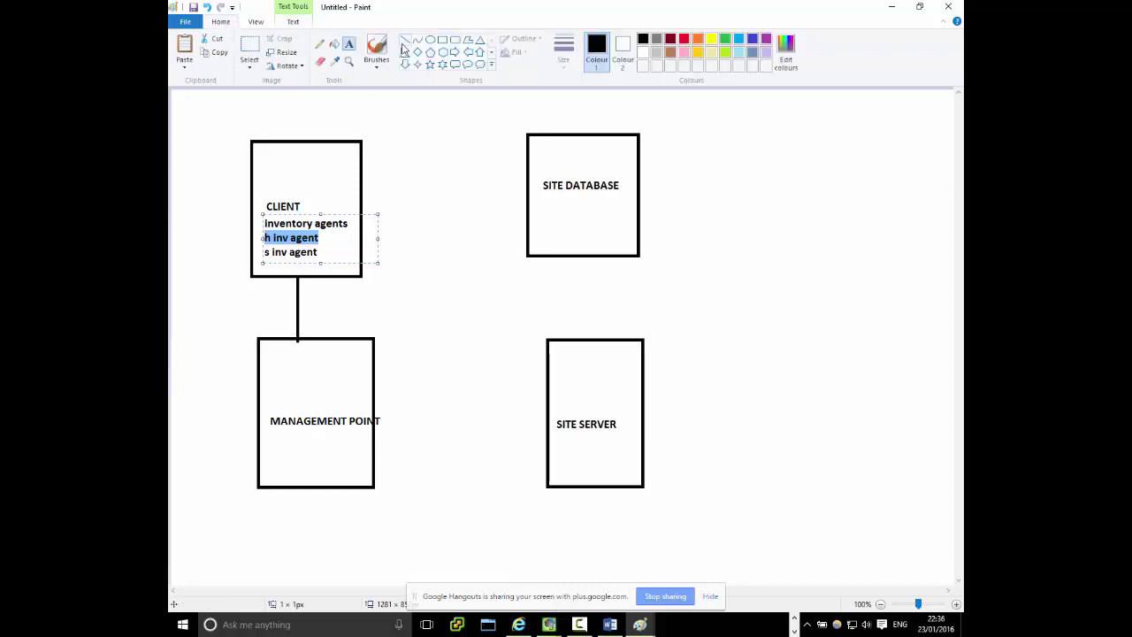
pyautogui.click(405, 41)
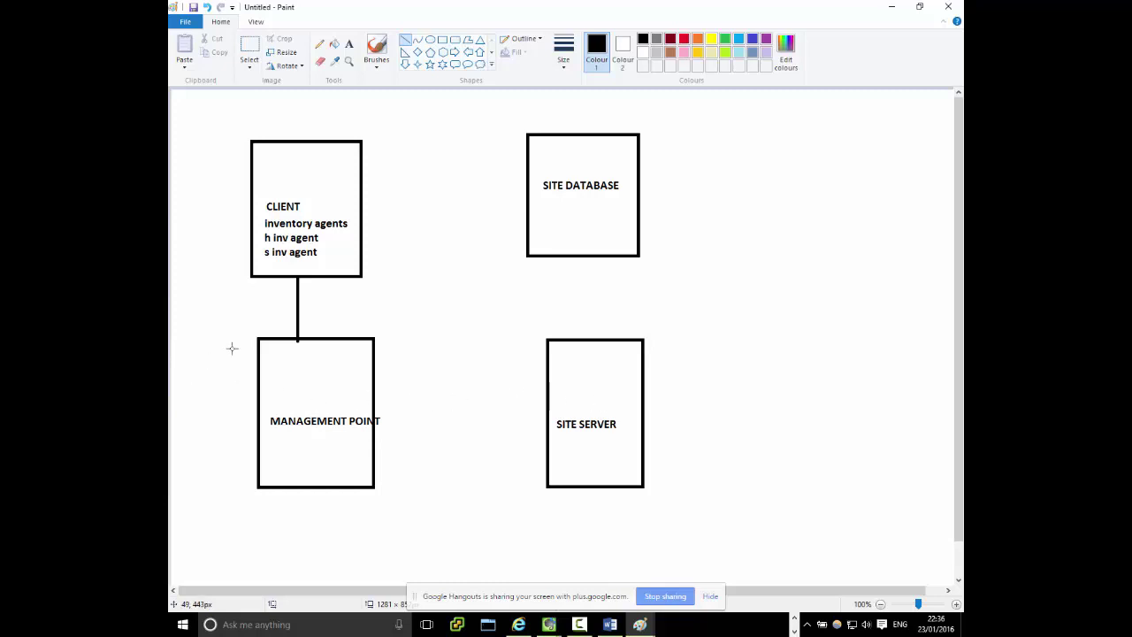
# - Annotate the management point box with "gets report from client" and "converts into ConfigMgr format for the site server to understand" beside it, and MP_hinv.log inside
pyautogui.click(349, 43)
pyautogui.click(386, 343)
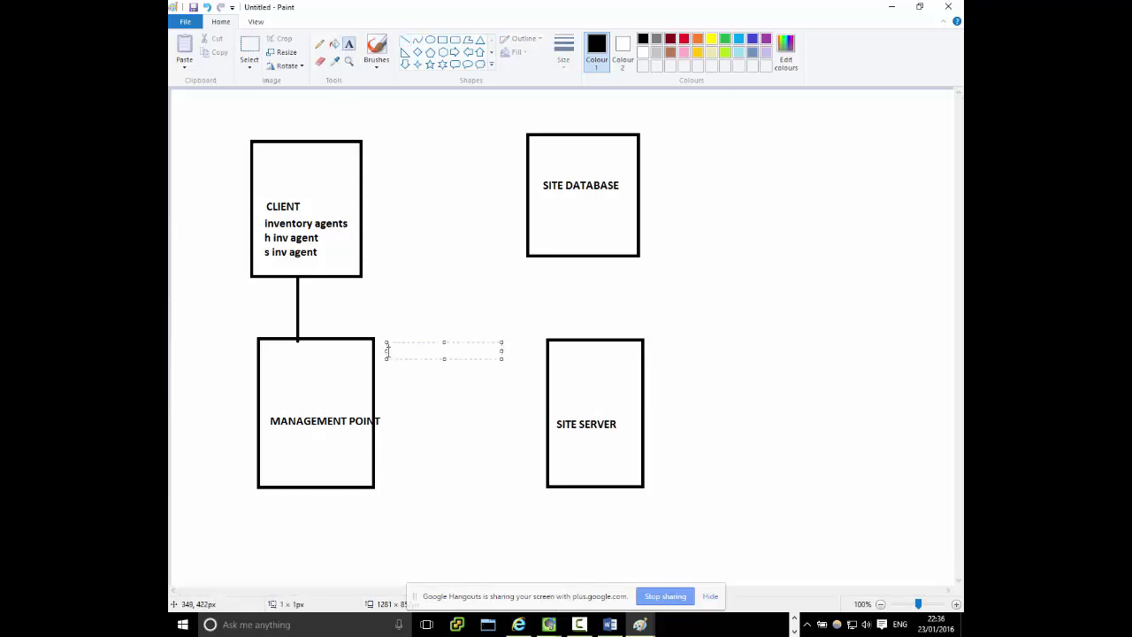
pyautogui.write('gets repo')
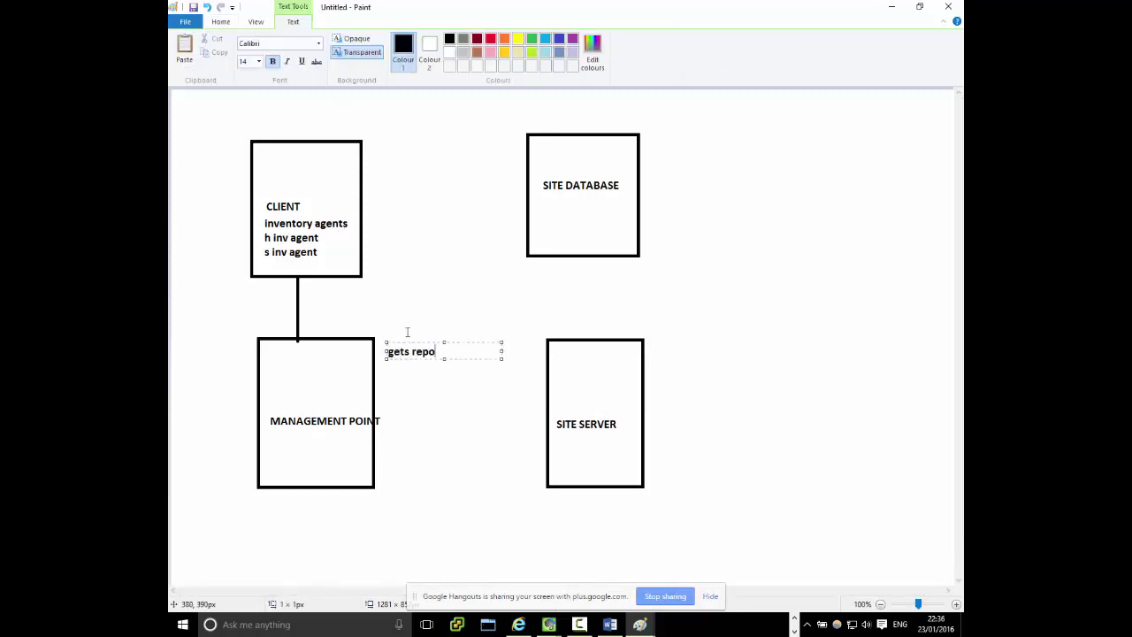
pyautogui.write('rt from client')
pyautogui.press('Return')
pyautogui.press('Return')
pyautogui.write('co')
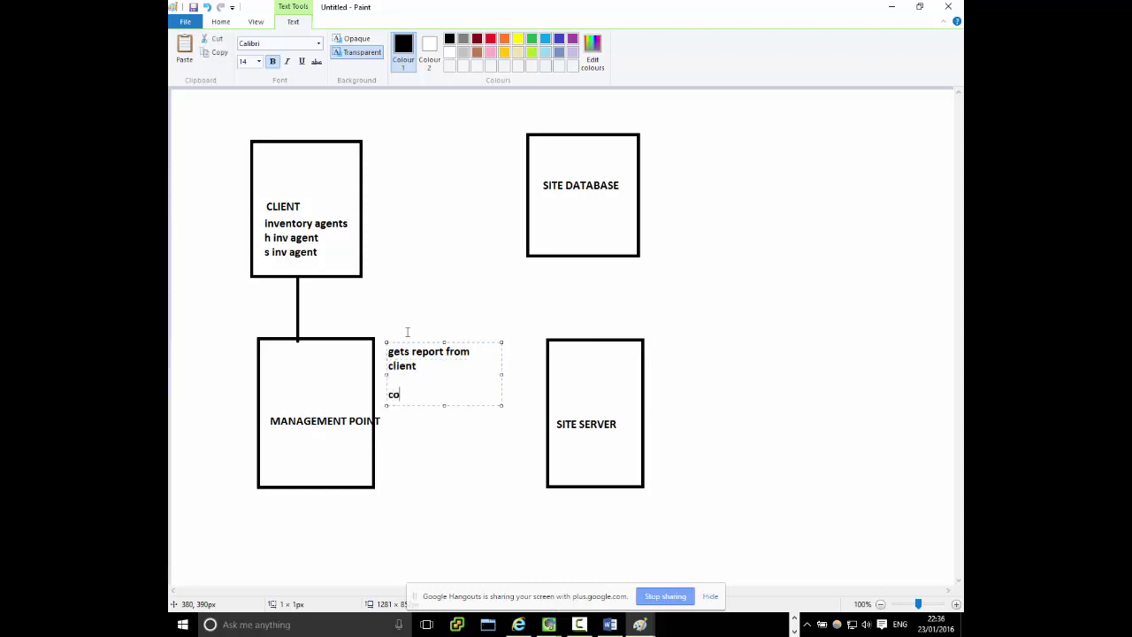
pyautogui.write('nverts into ConfigM')
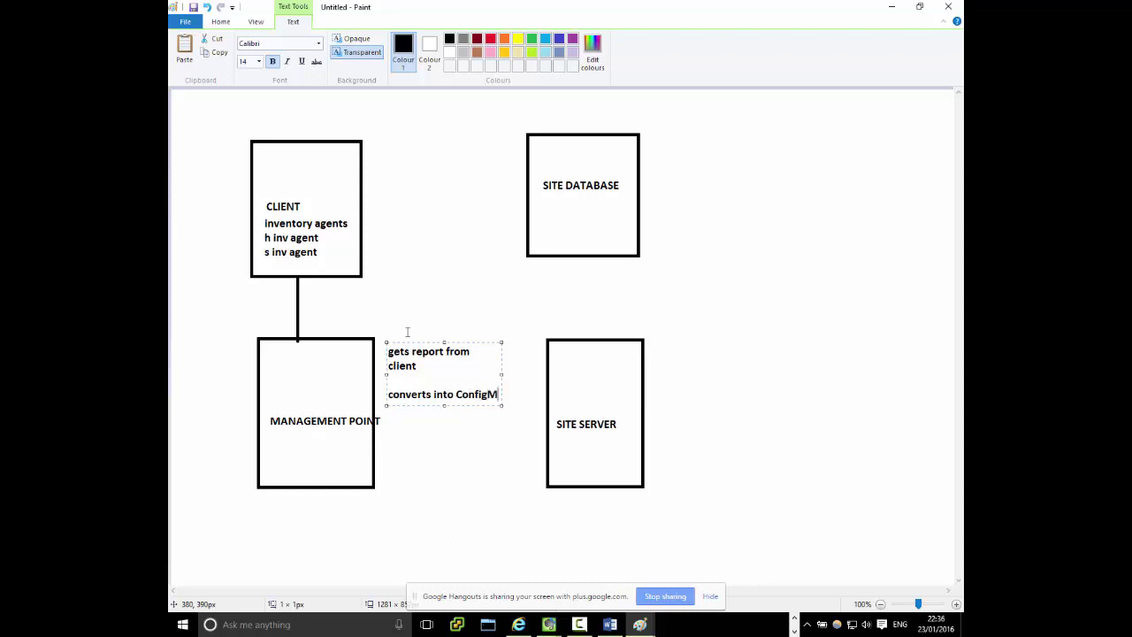
pyautogui.write('gr format f')
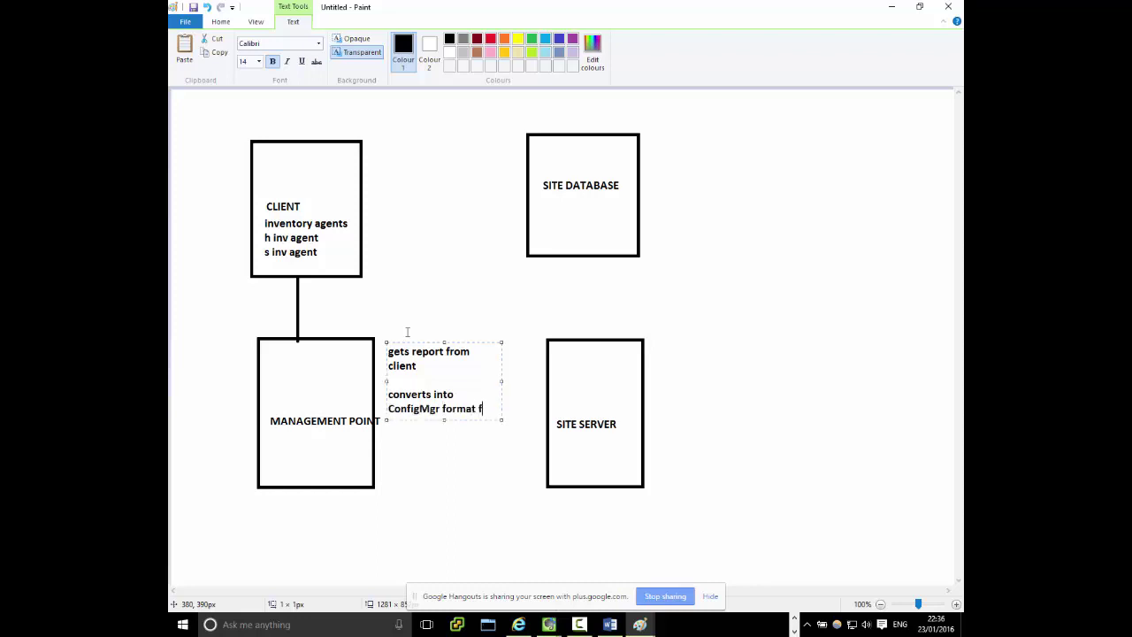
pyautogui.write('or the site server ')
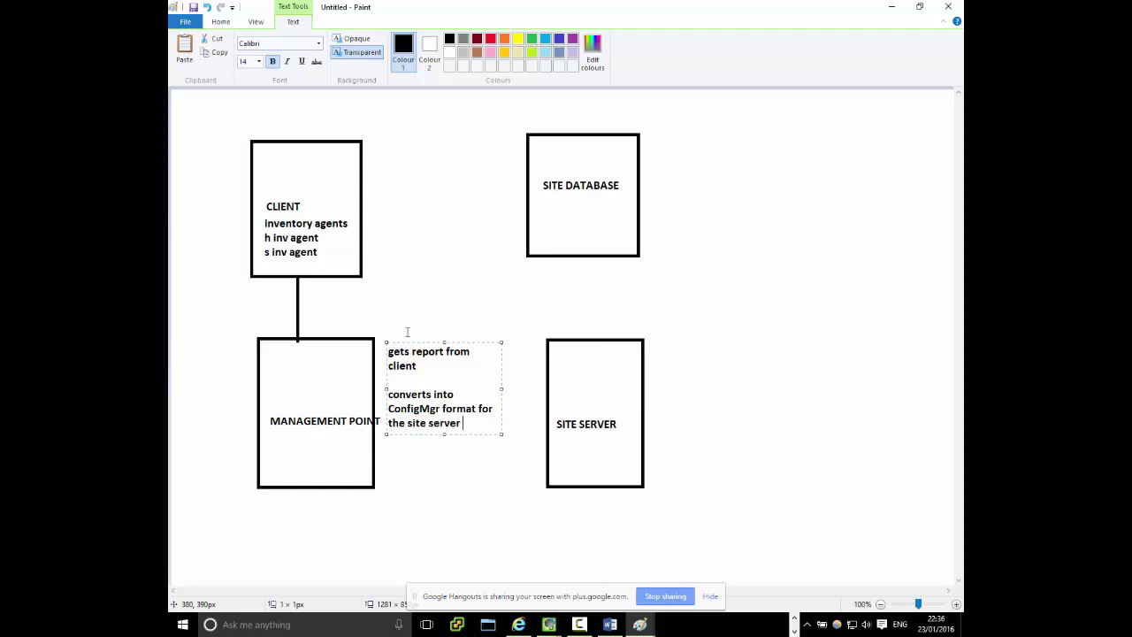
pyautogui.write('to understa')
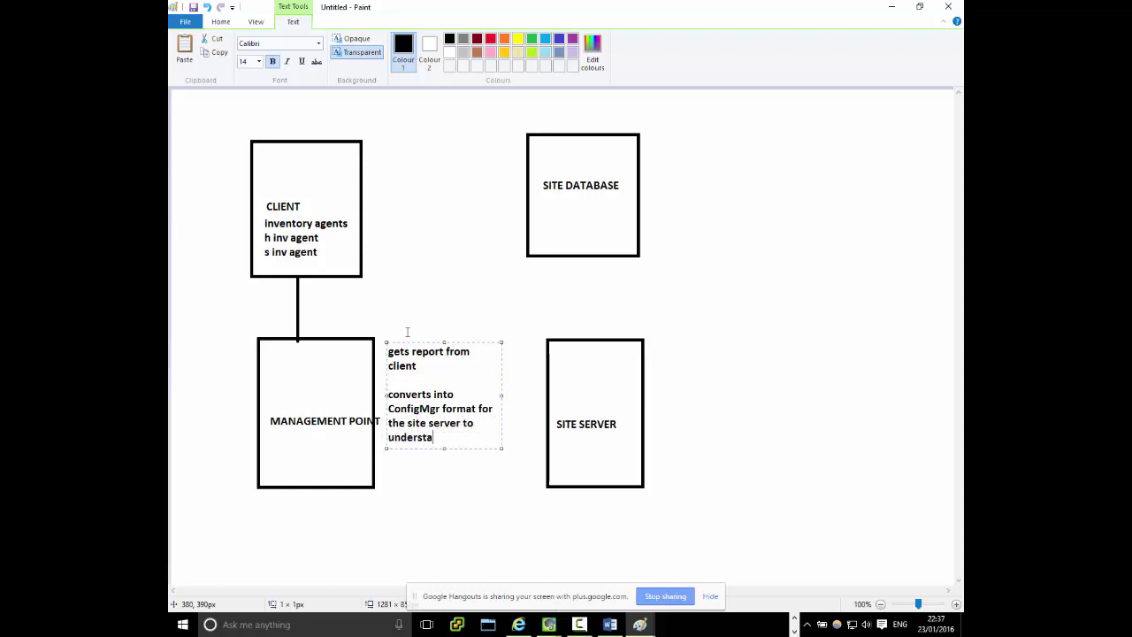
pyautogui.write('nd')
pyautogui.click(270, 359)
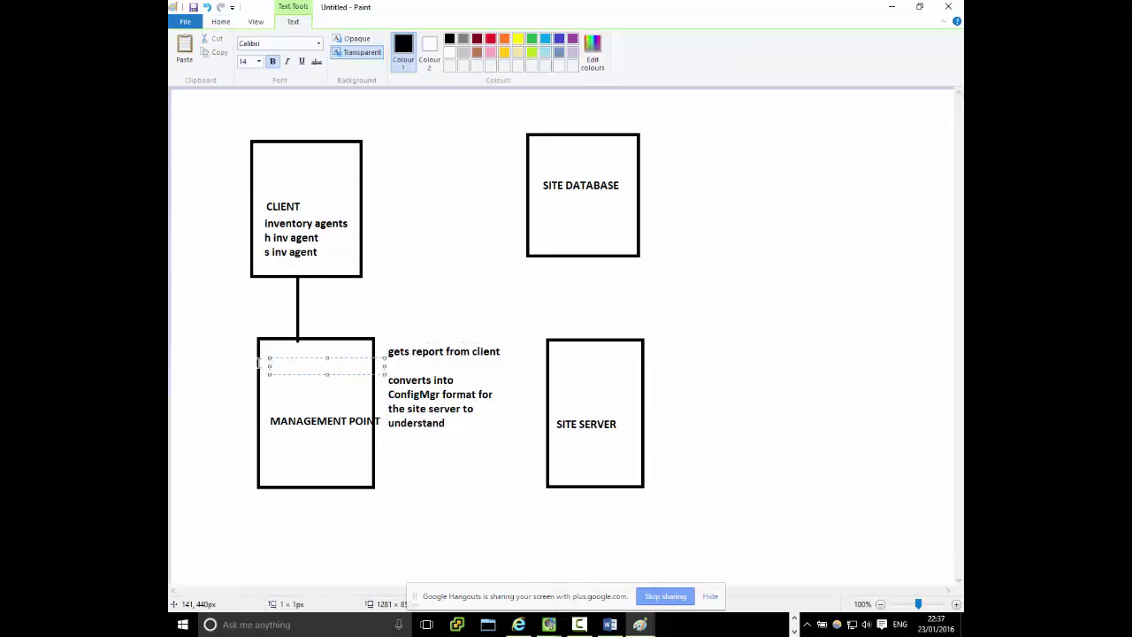
pyautogui.write('MP_hinv.log')
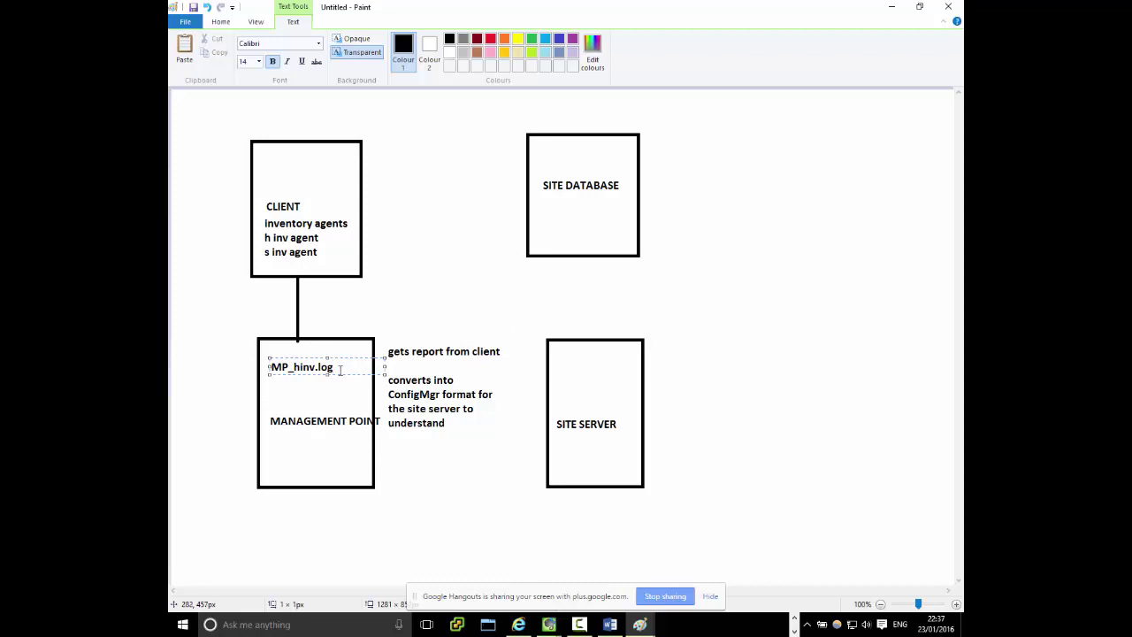
# - Draw a small rectangle about 25 by 21 px in the MANAGEMENT POINT box and move it into the SITE SERVER box
pyautogui.click(224, 22)
pyautogui.click(442, 39)
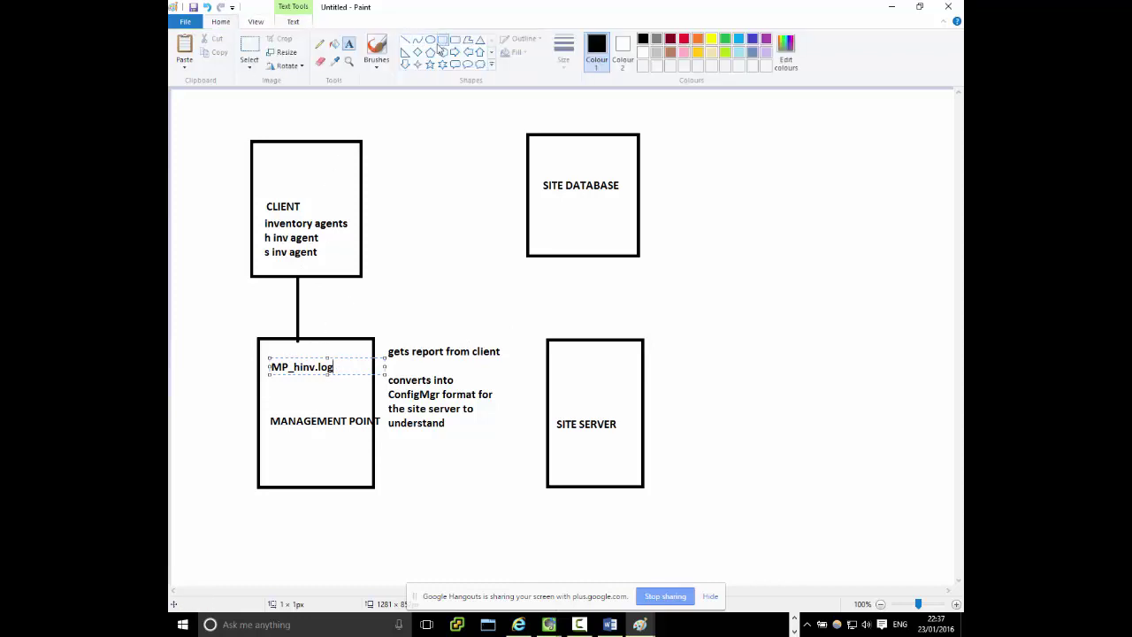
pyautogui.moveTo(304, 459); pyautogui.dragTo(318, 472)
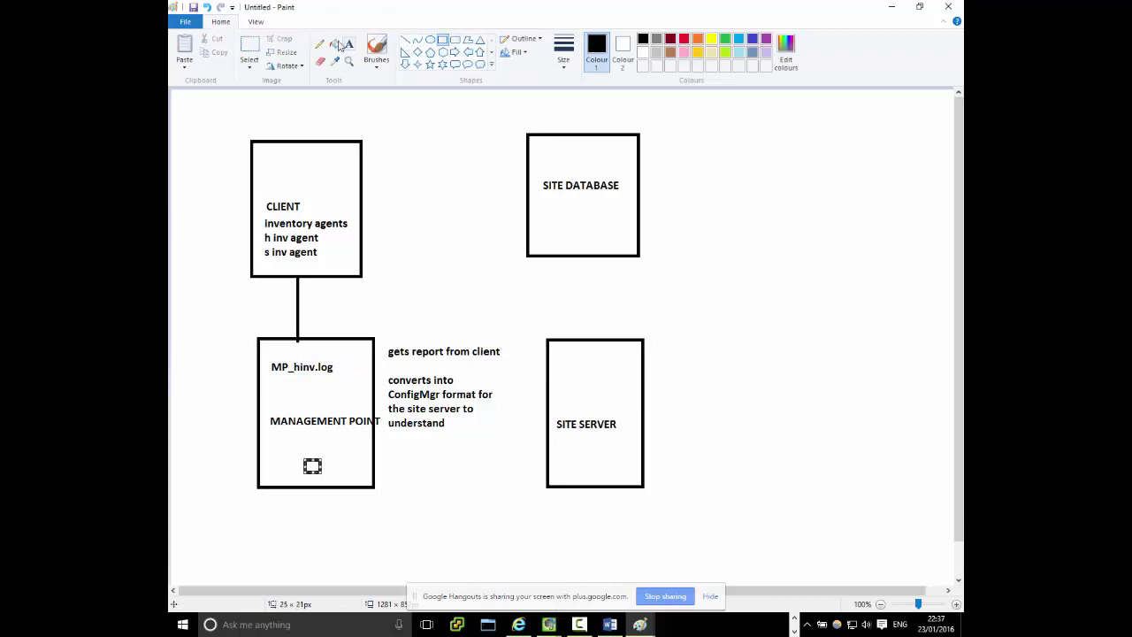
pyautogui.click(249, 46)
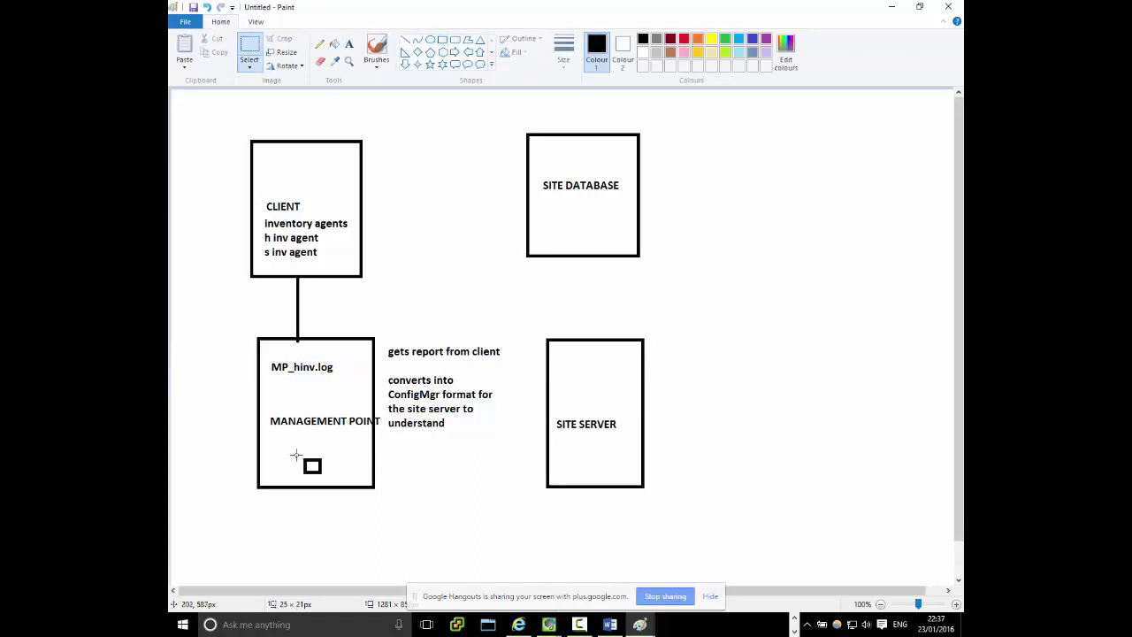
pyautogui.moveTo(294, 454); pyautogui.dragTo(568, 467)
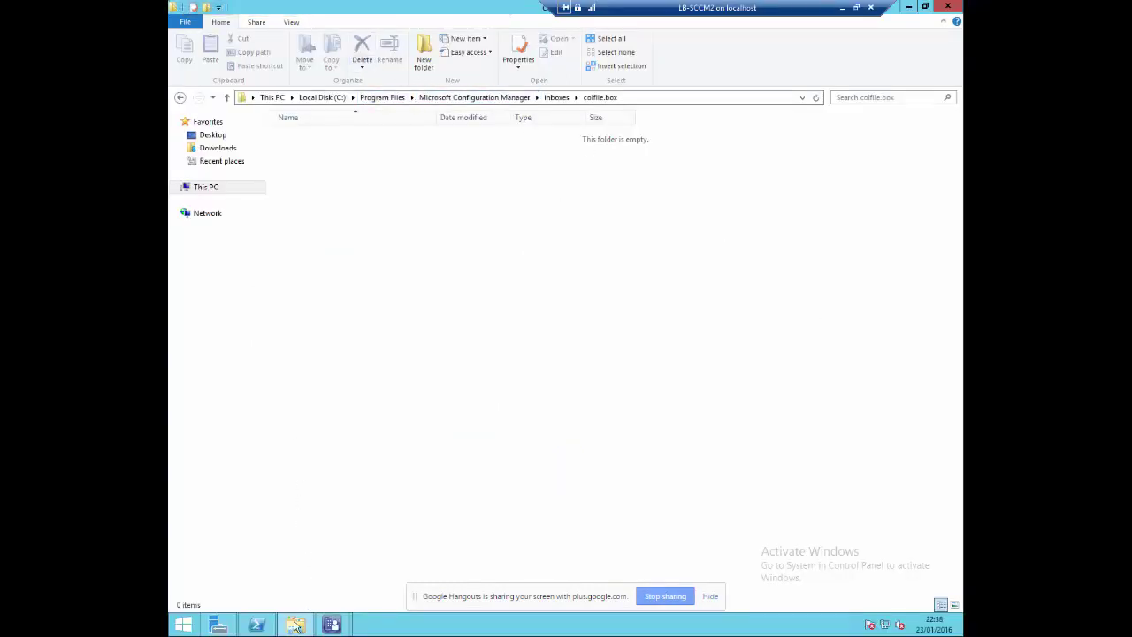
# - In File Explorer on the remote server, open the inboxes\dataldr.box\process folder under Program Files\Microsoft Configuration Manager
pyautogui.click(297, 625)
pyautogui.click(297, 625)
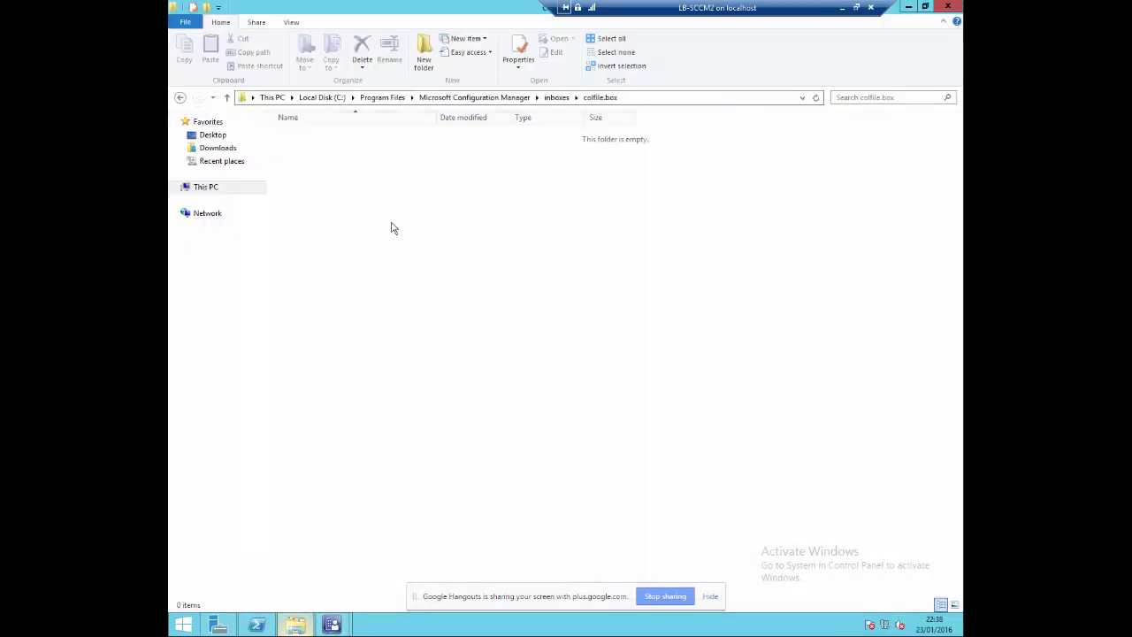
pyautogui.click(385, 99)
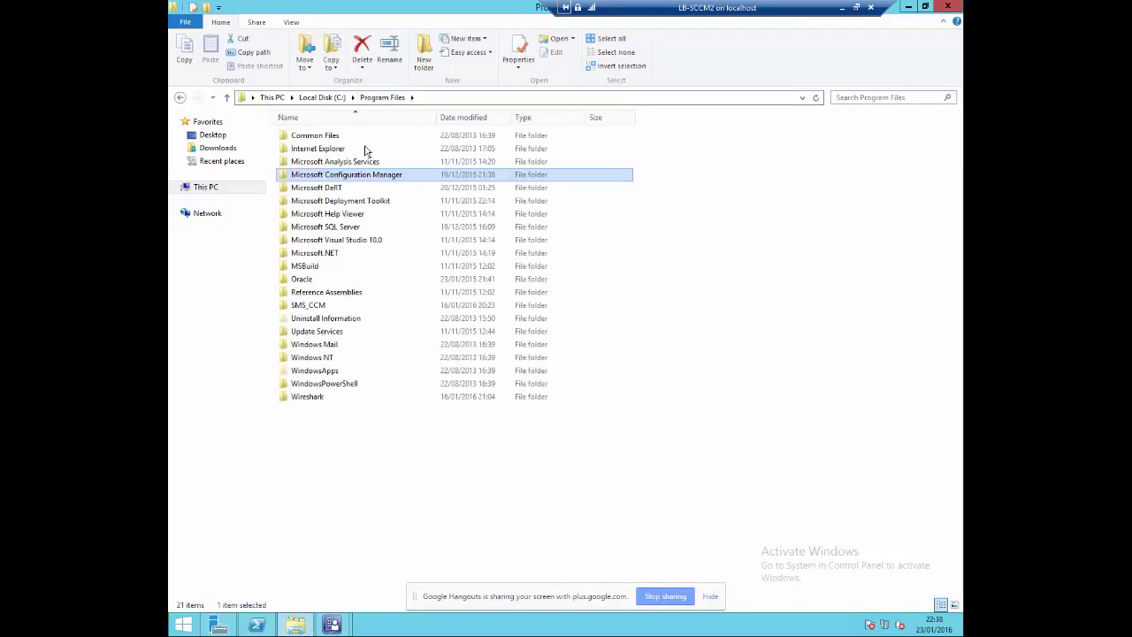
pyautogui.doubleClick(367, 177)
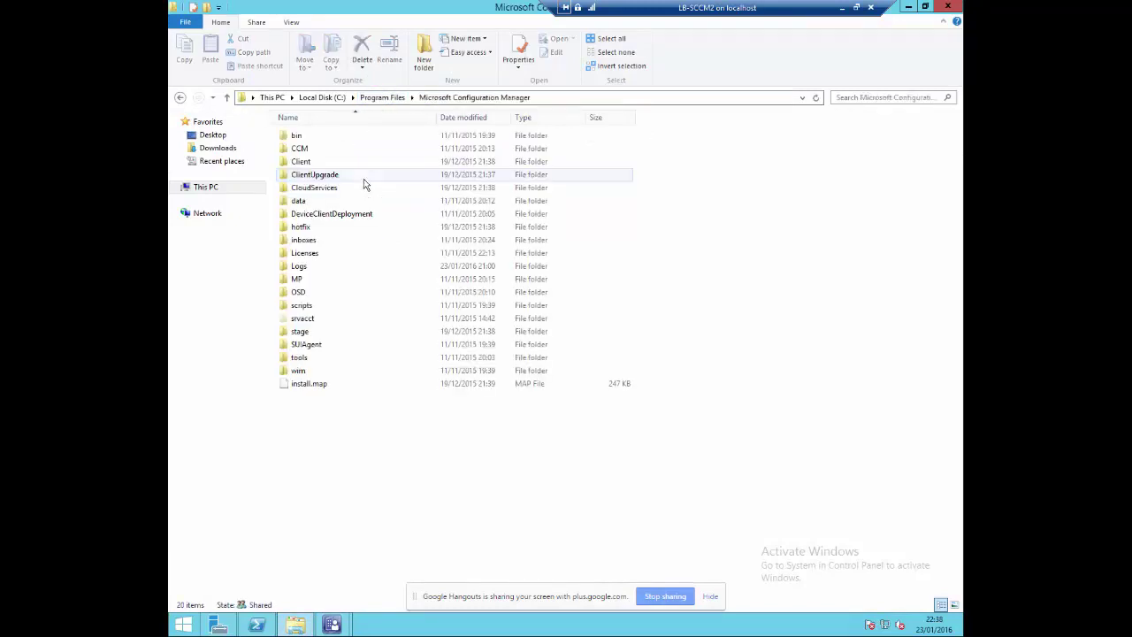
pyautogui.doubleClick(303, 240)
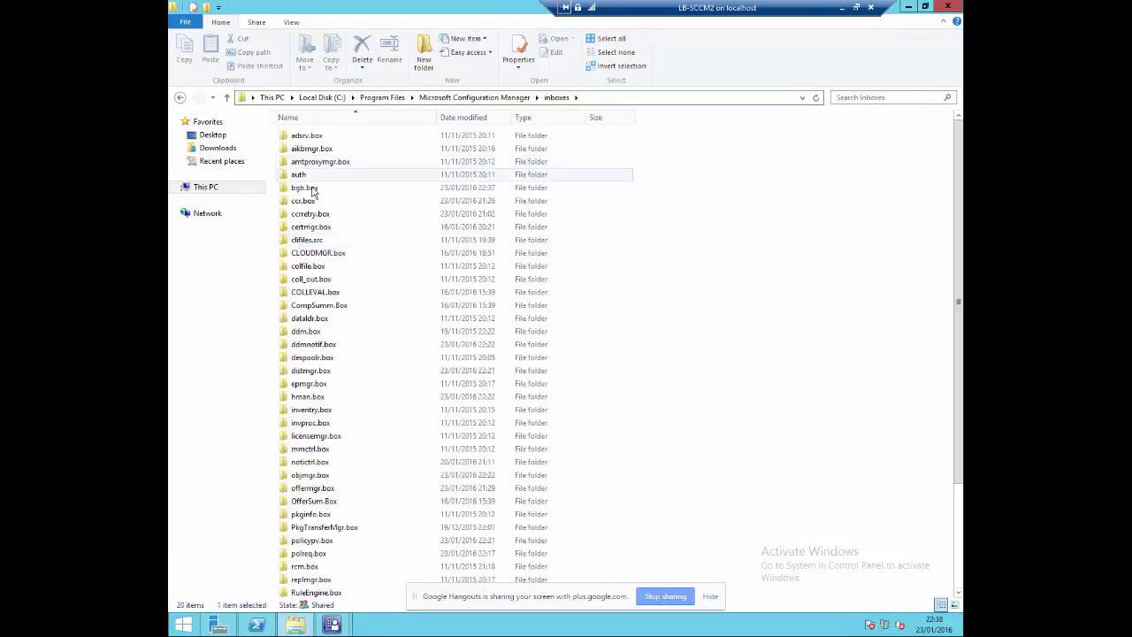
pyautogui.doubleClick(308, 320)
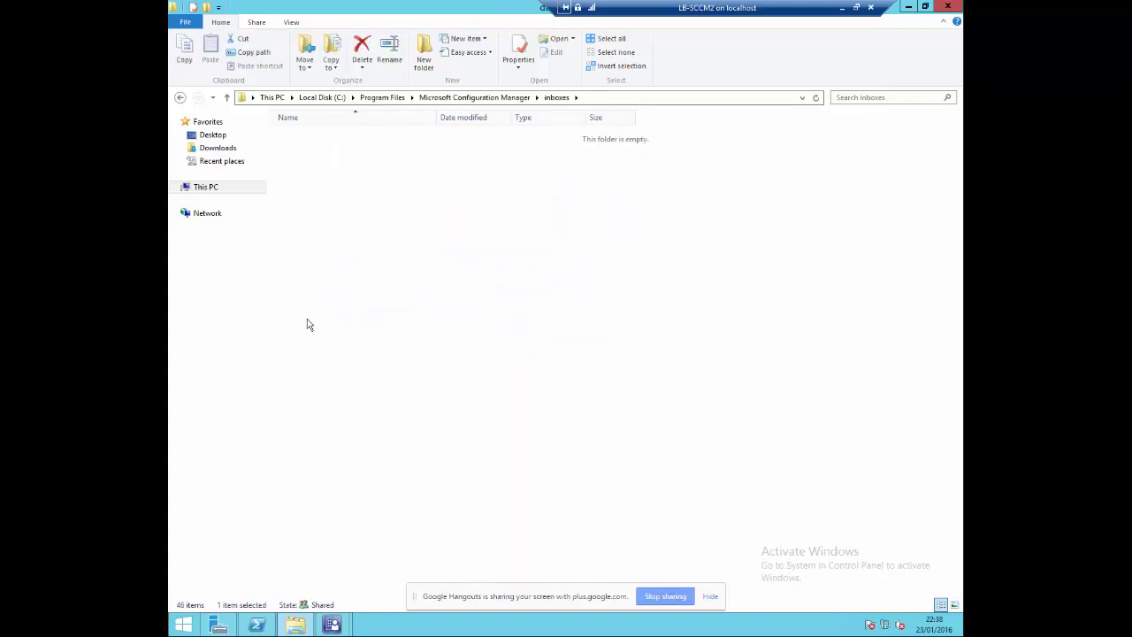
pyautogui.doubleClick(304, 143)
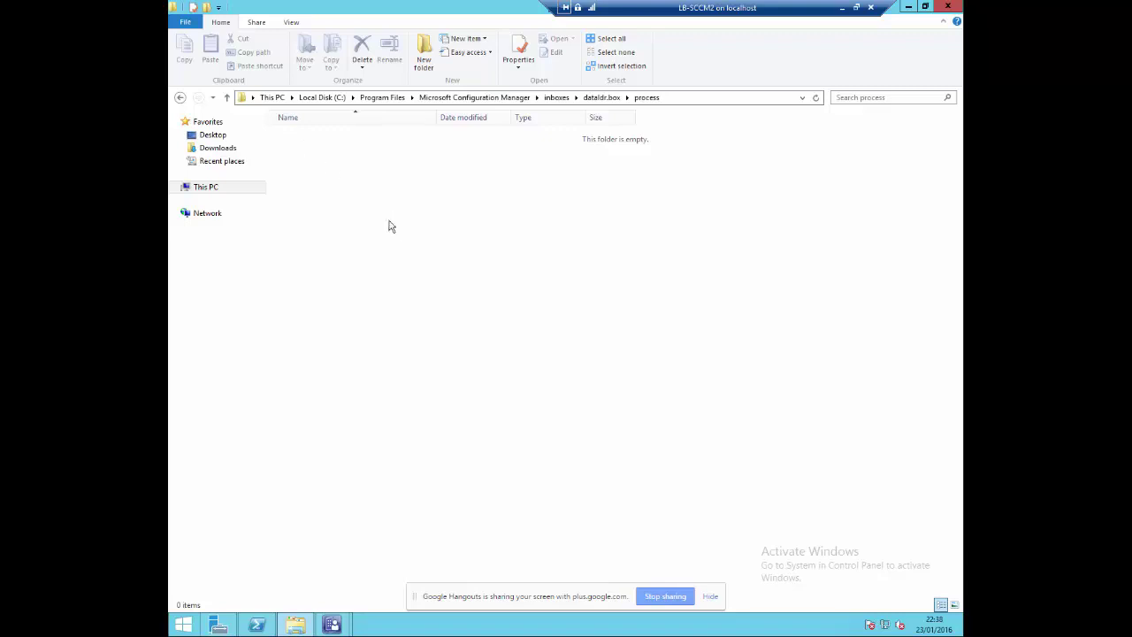
# - Switch back to Paint and draw a vertical line about 345 px long from the SITE SERVER box up into the SITE DATABASE box
pyautogui.moveTo(584, 5)
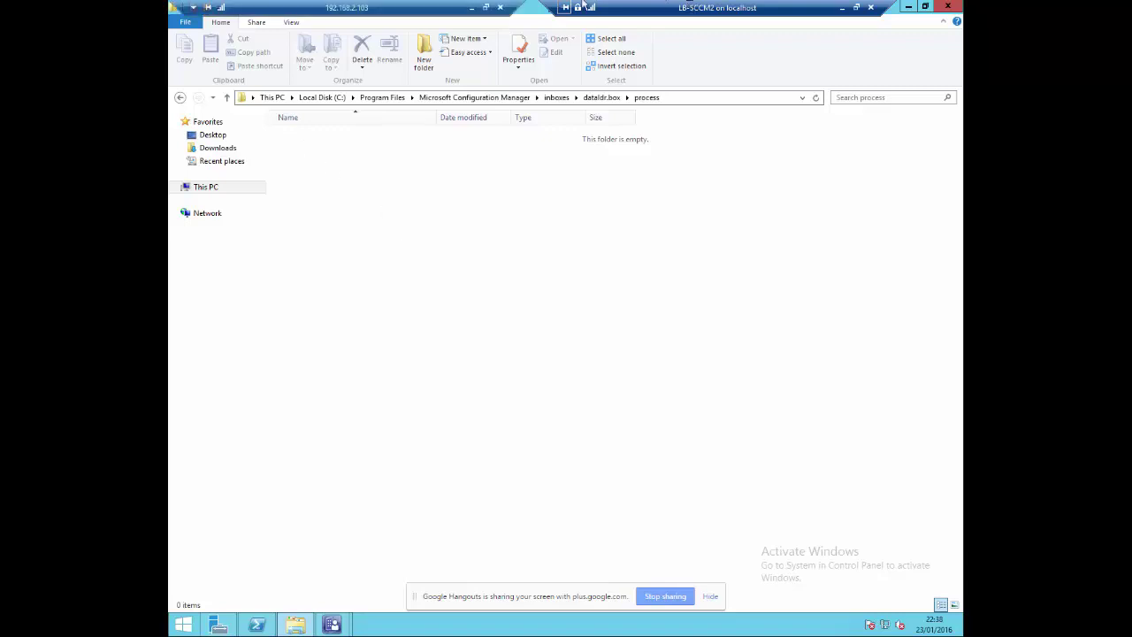
pyautogui.click(472, 8)
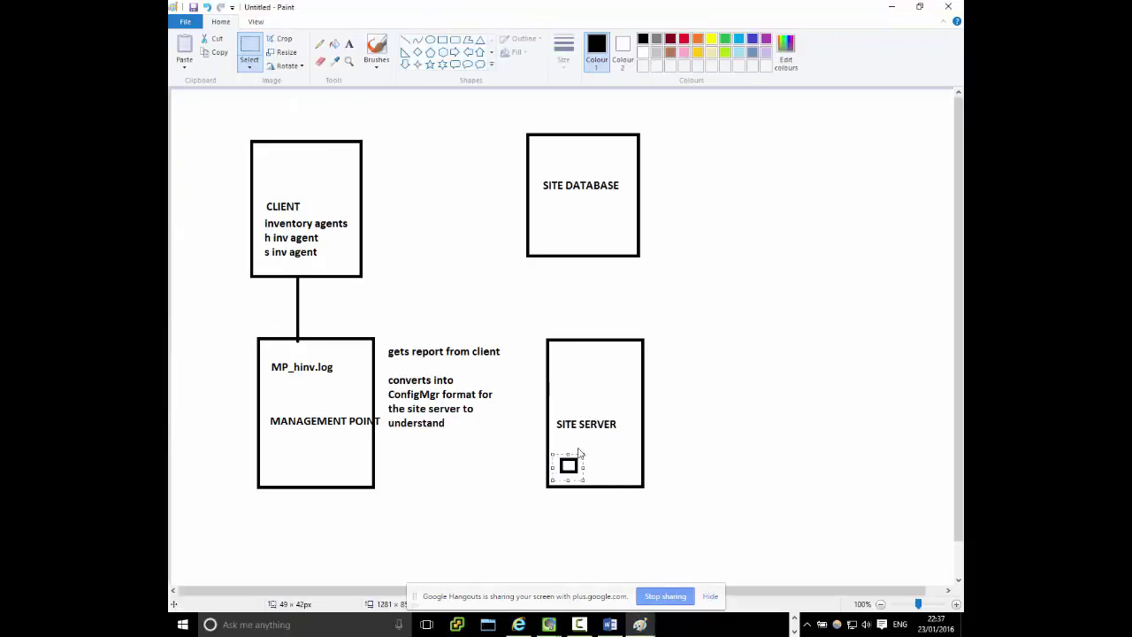
pyautogui.click(406, 41)
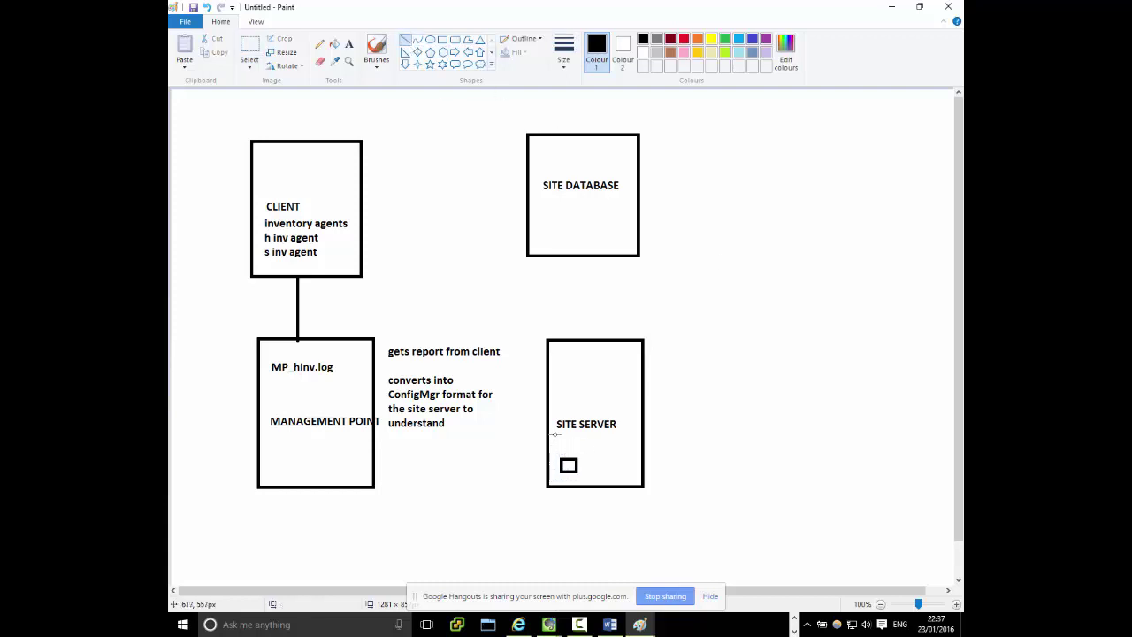
pyautogui.moveTo(554, 433)
pyautogui.mouseDown()
pyautogui.moveTo(563, 242)
pyautogui.moveTo(554, 218)
pyautogui.mouseUp()
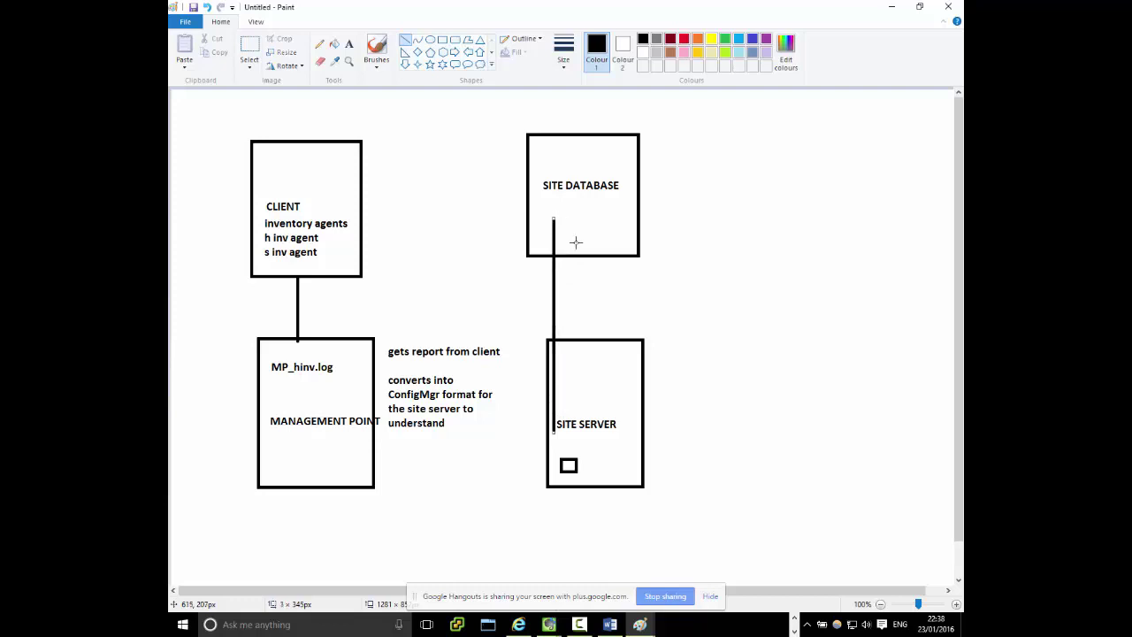
# - Add the log names dataldr.log and sinvproc.log on two lines above the SITE SERVER label
pyautogui.click(348, 43)
pyautogui.click(570, 378)
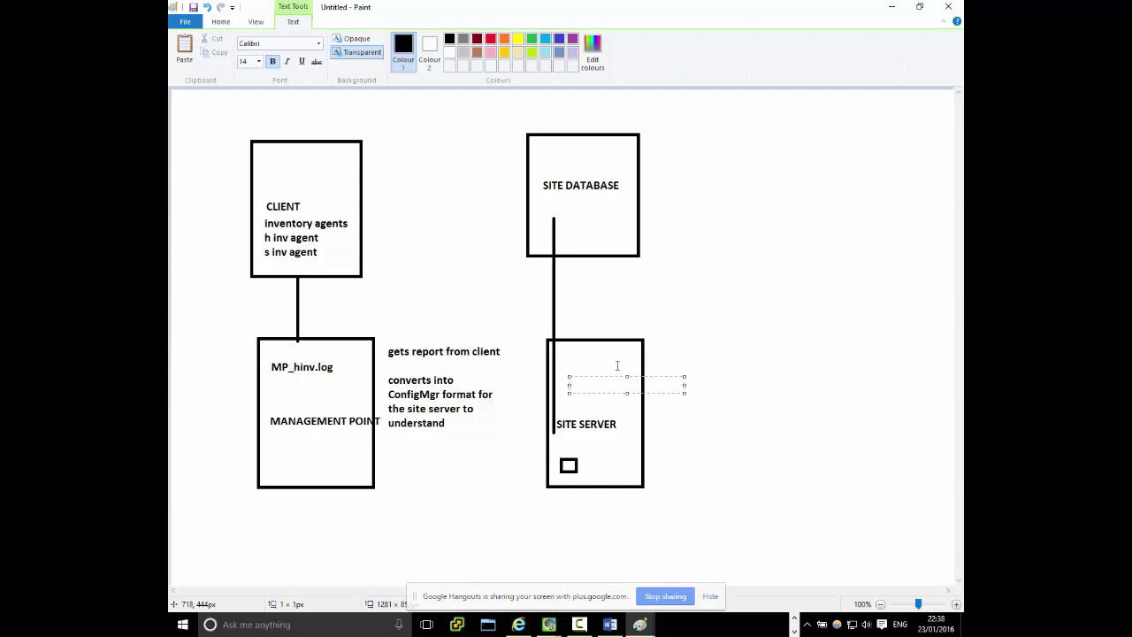
pyautogui.write('dataldr.log')
pyautogui.press('Return')
pyautogui.write('sinv')
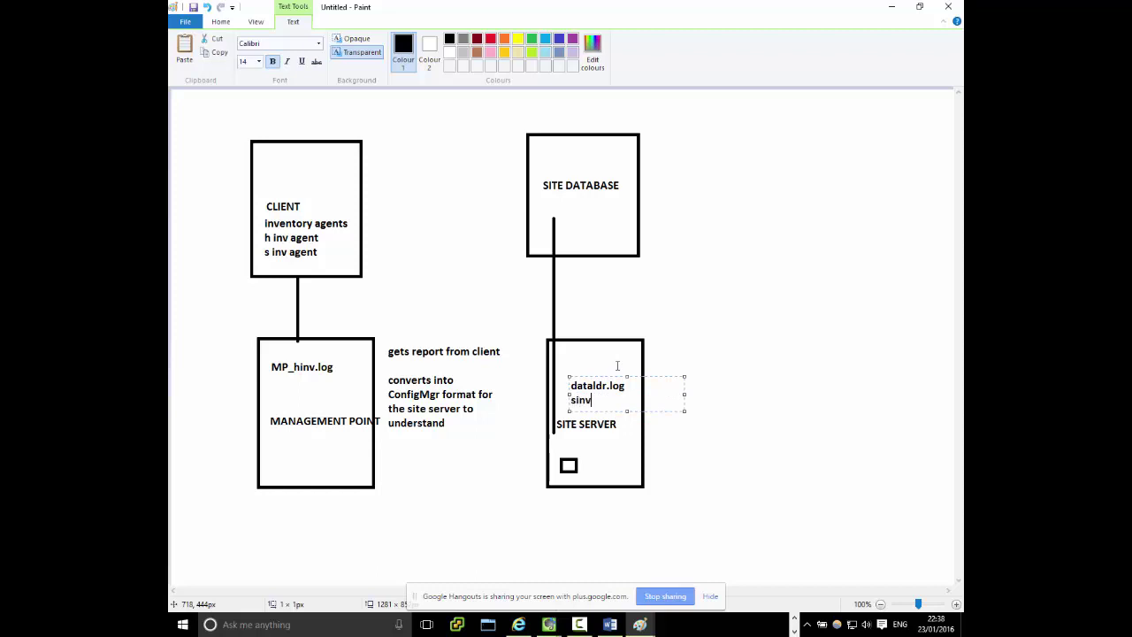
pyautogui.write('proc.log')
pyautogui.click(816, 407)
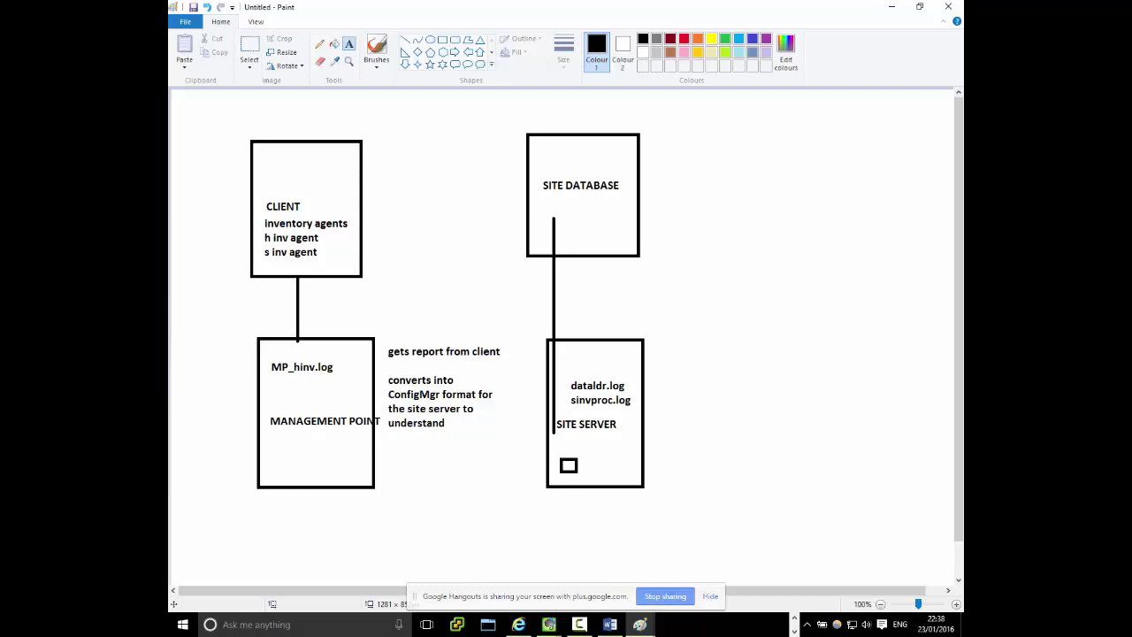
# - Switch to the remote server and open dataldr.log from the Logs folder under Microsoft Configuration Manager
pyautogui.hotkey('alt', 'Tab')
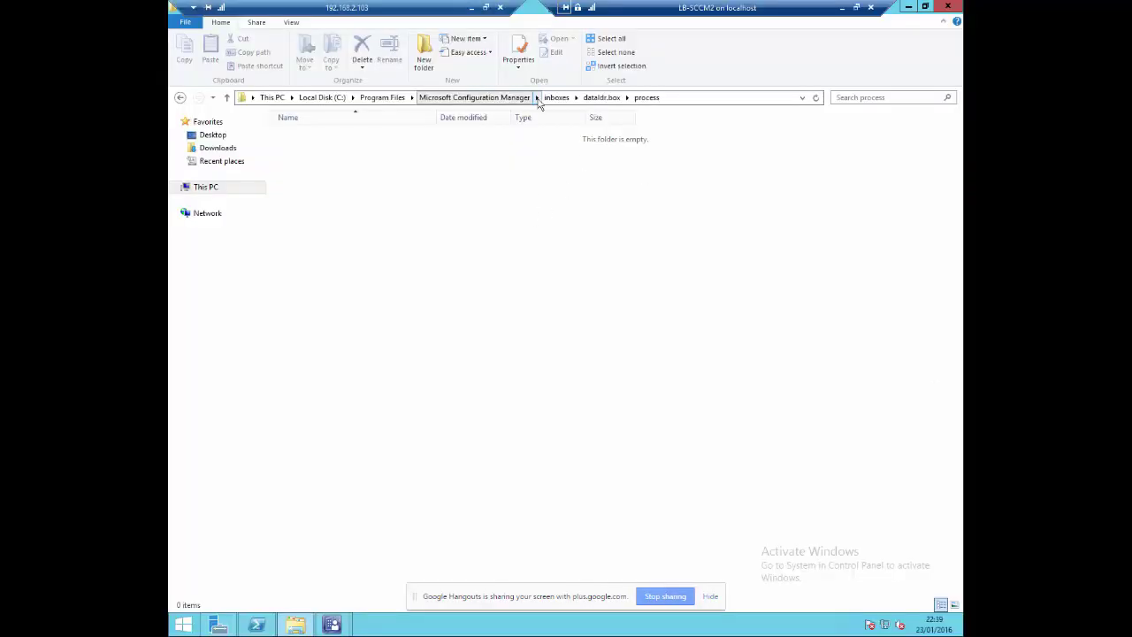
pyautogui.click(482, 99)
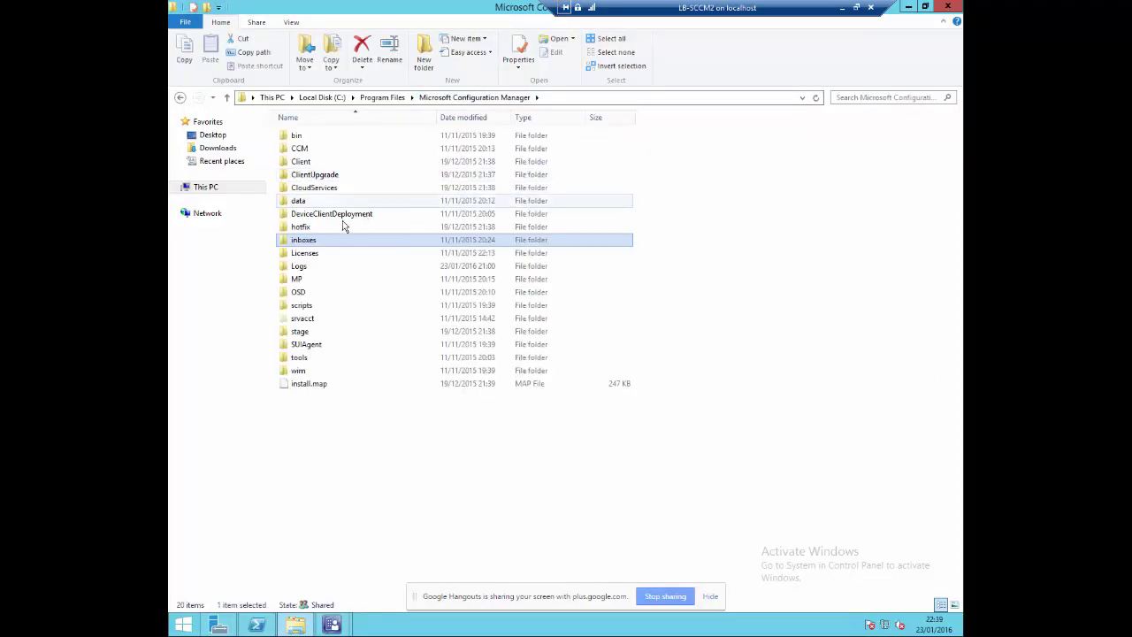
pyautogui.doubleClick(303, 265)
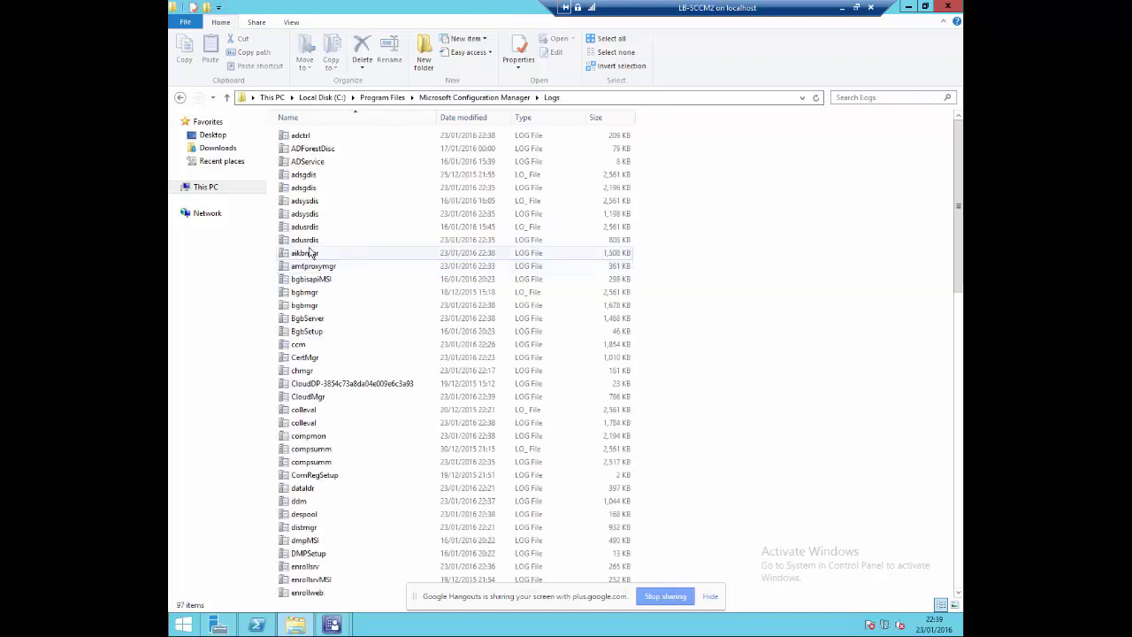
pyautogui.click(308, 253)
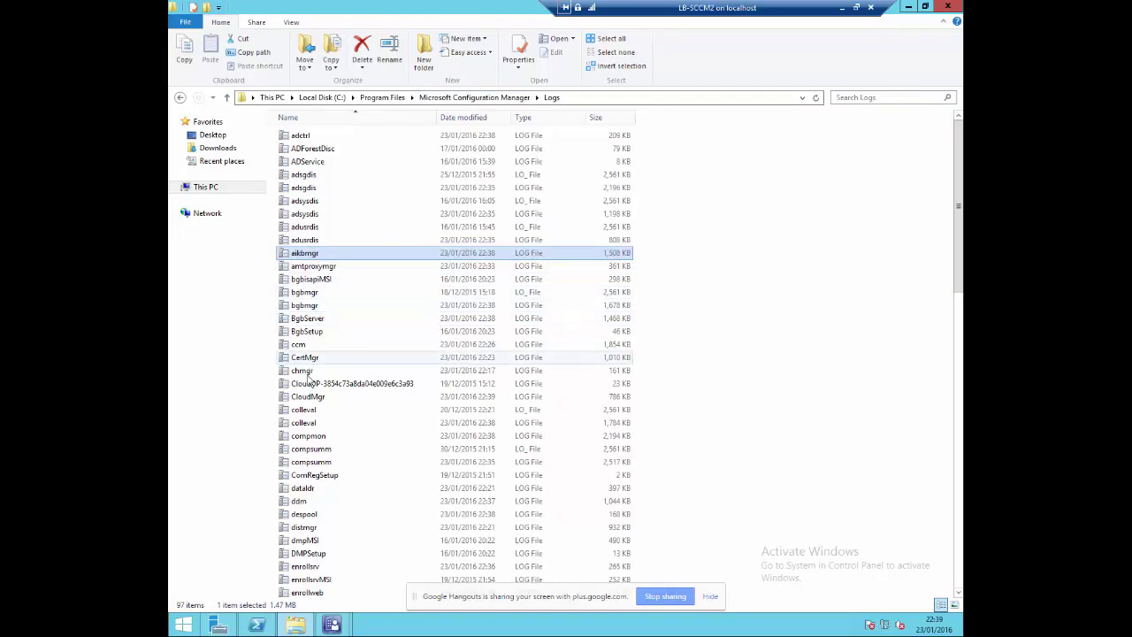
pyautogui.scroll(-1, 316, 433)
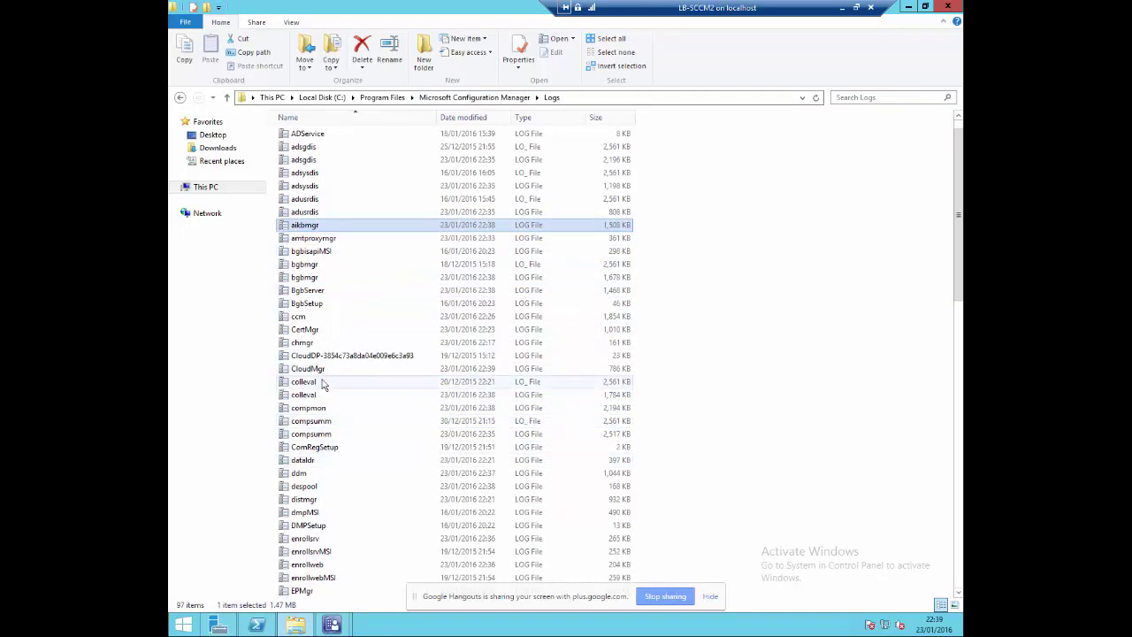
pyautogui.doubleClick(305, 460)
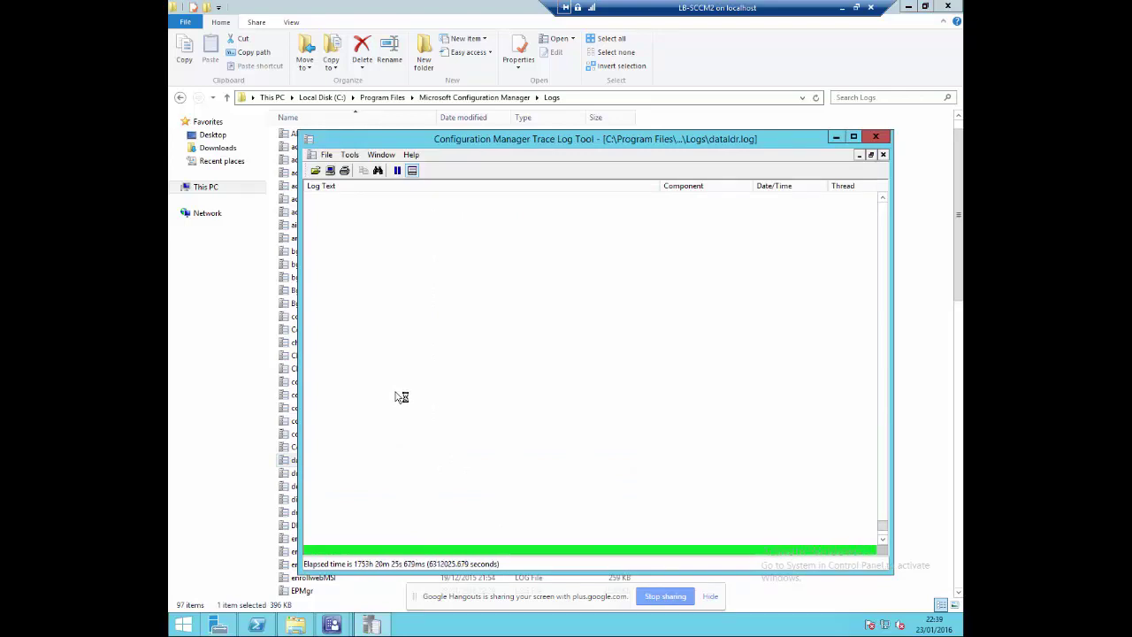
# - Examine the inventory data loader entries in dataldr.log and select the entry about moving the MIF file
pyautogui.click(403, 377)
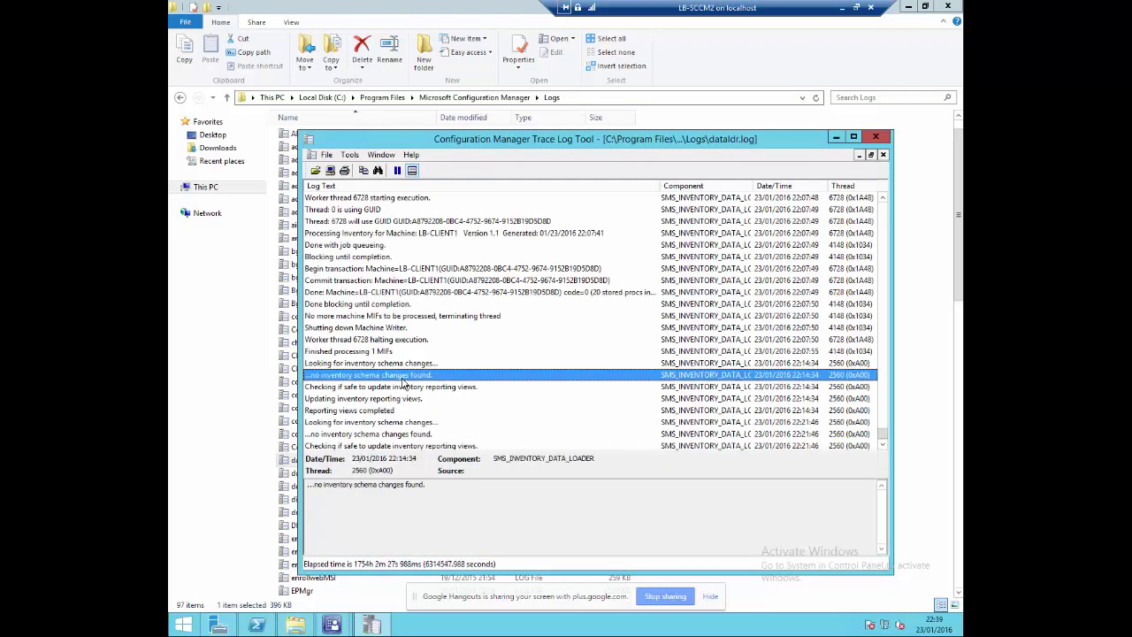
pyautogui.click(360, 364)
pyautogui.click(357, 400)
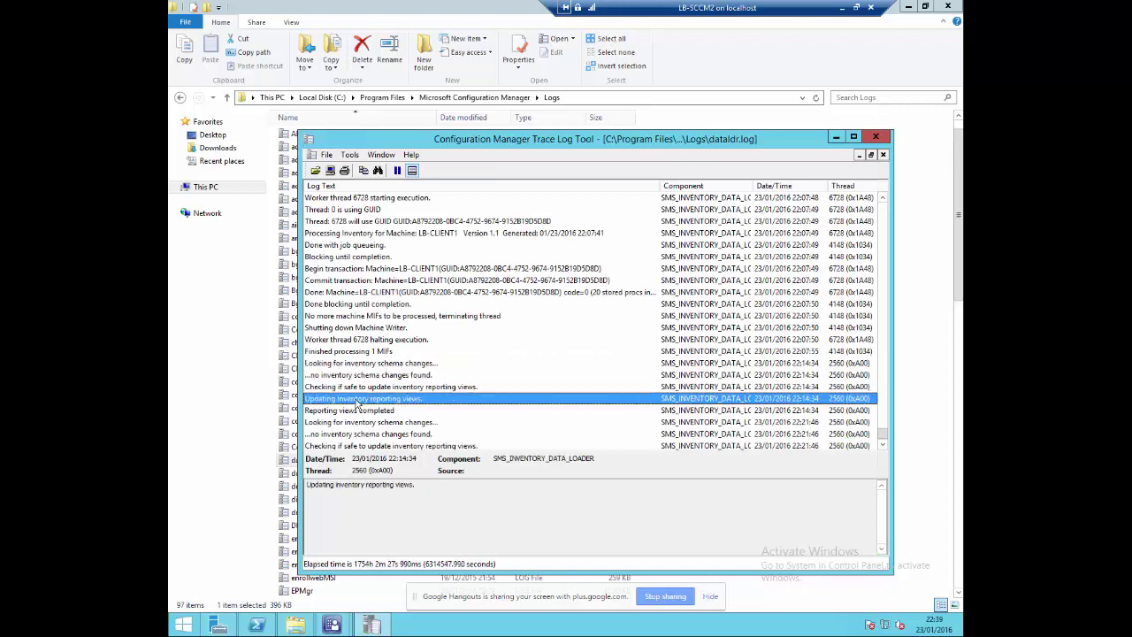
pyautogui.scroll(-3, 357, 402)
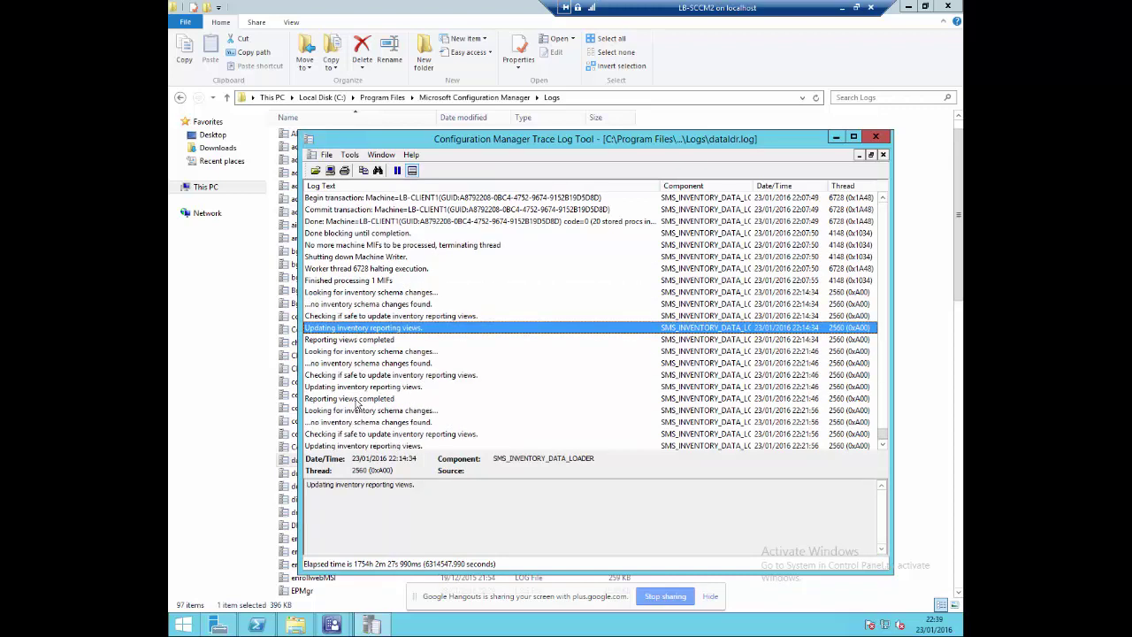
pyautogui.scroll(2, 357, 405)
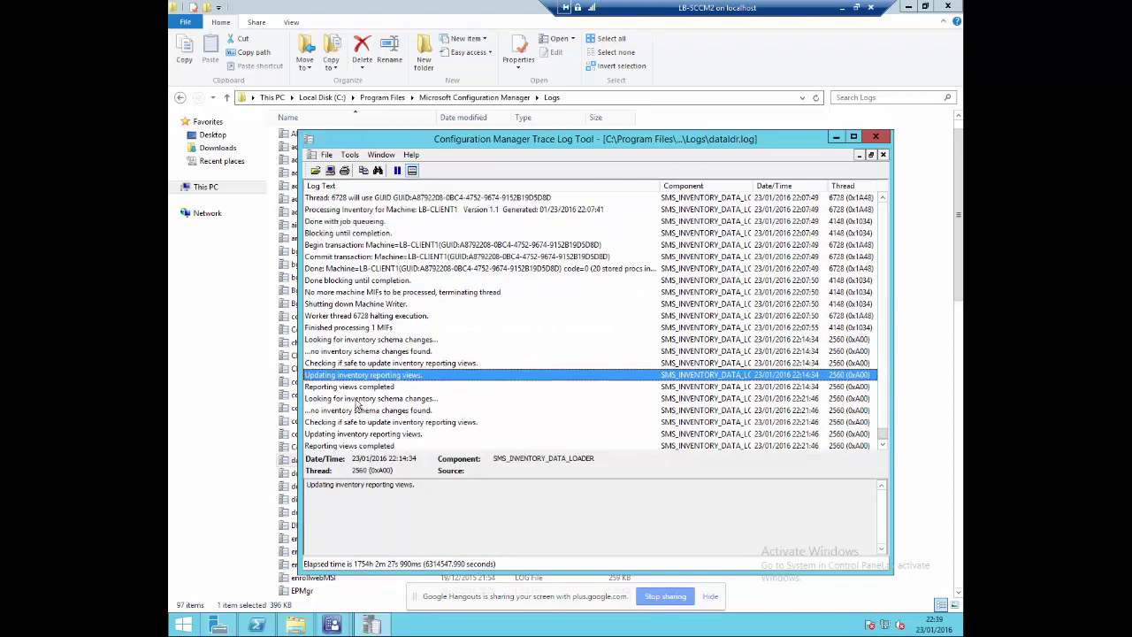
pyautogui.scroll(3, 357, 405)
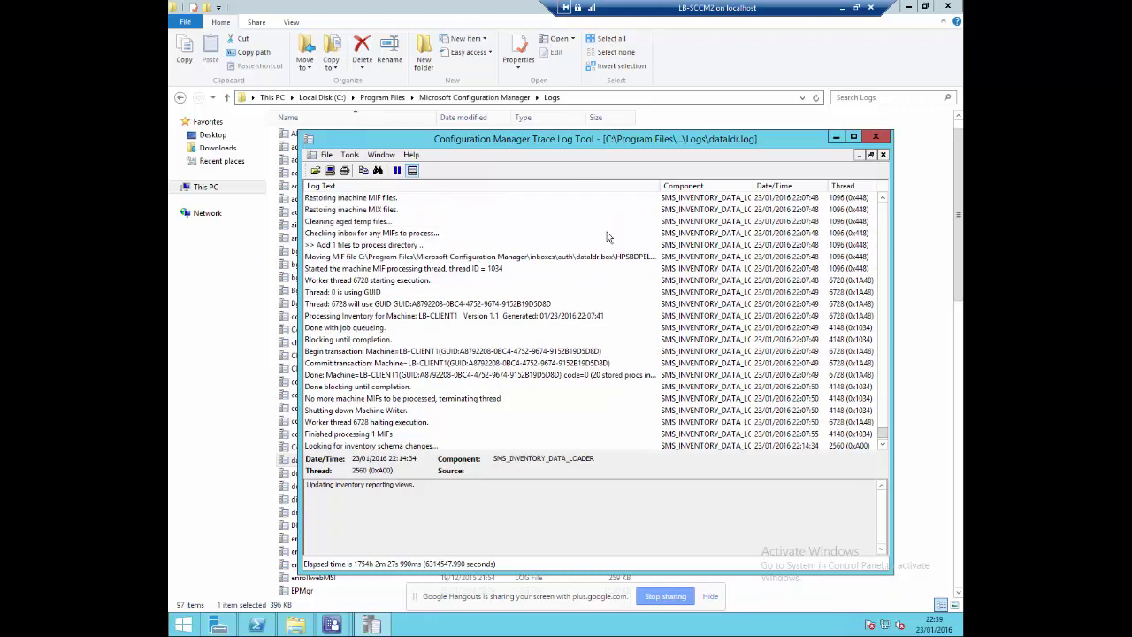
pyautogui.click(624, 256)
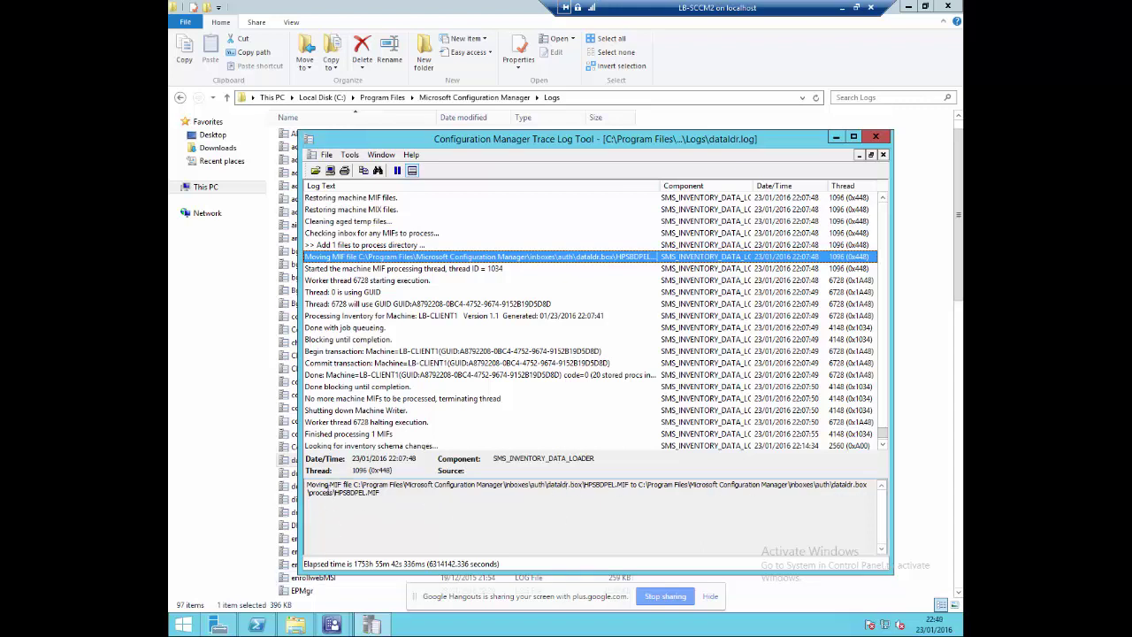
# - In File Explorer, open the inboxes\dataldr.box\process folder under Microsoft Configuration Manager
pyautogui.click(296, 625)
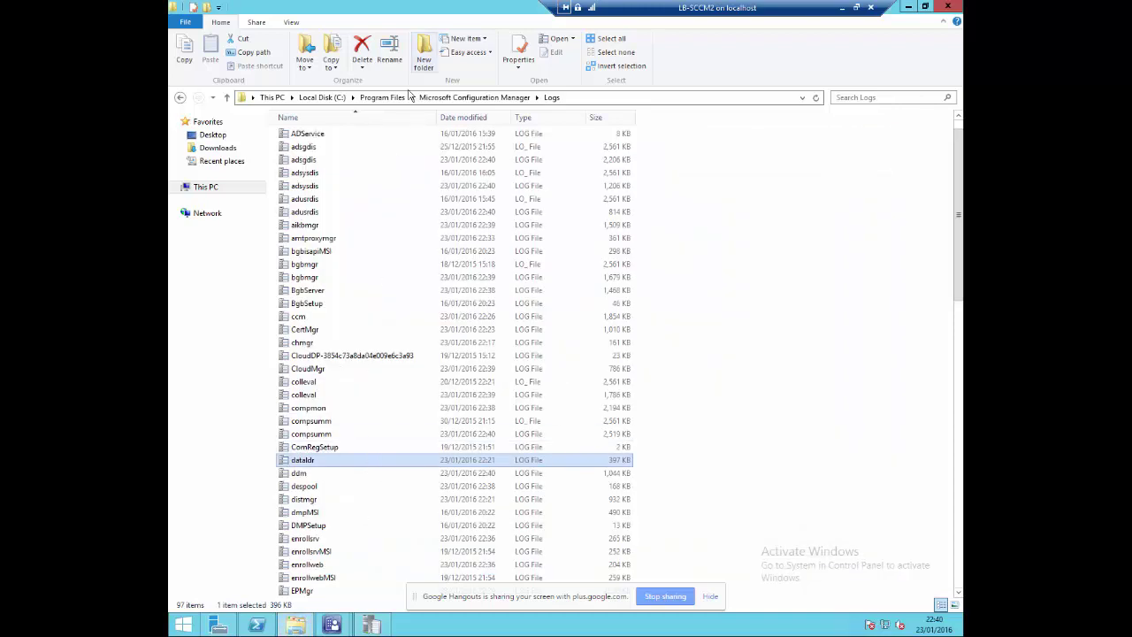
pyautogui.click(477, 99)
pyautogui.click(314, 241)
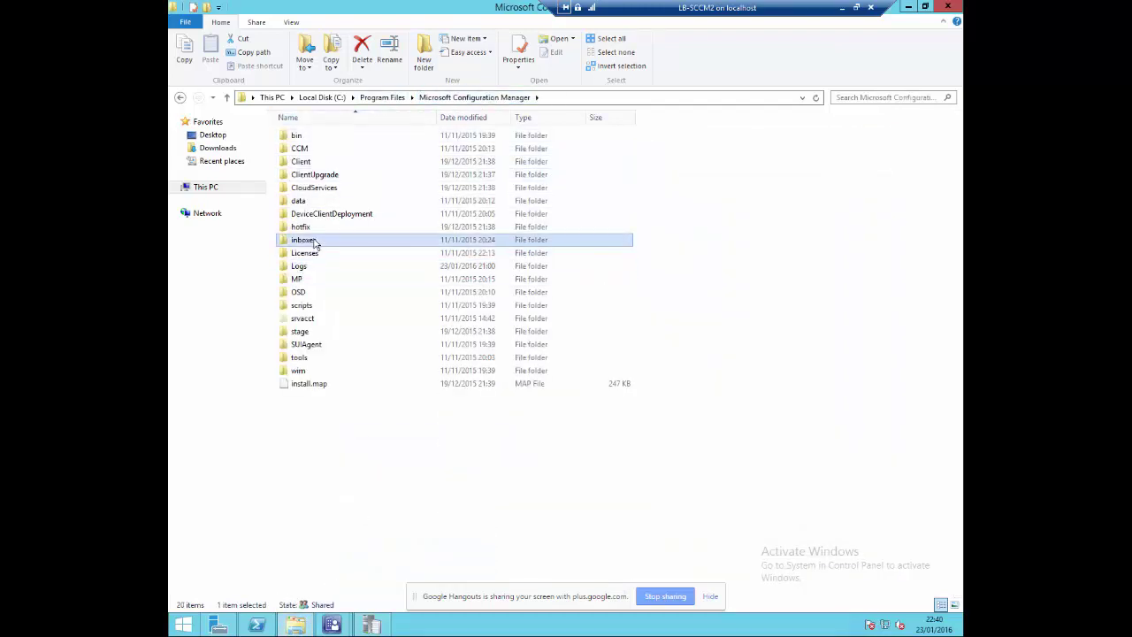
pyautogui.doubleClick(314, 241)
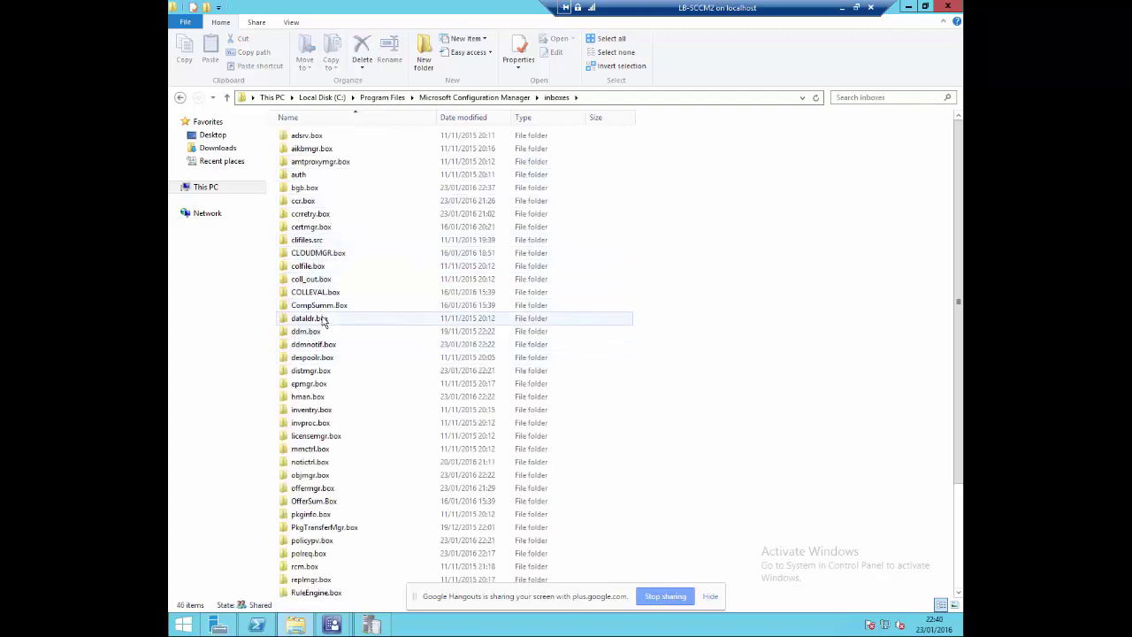
pyautogui.doubleClick(323, 320)
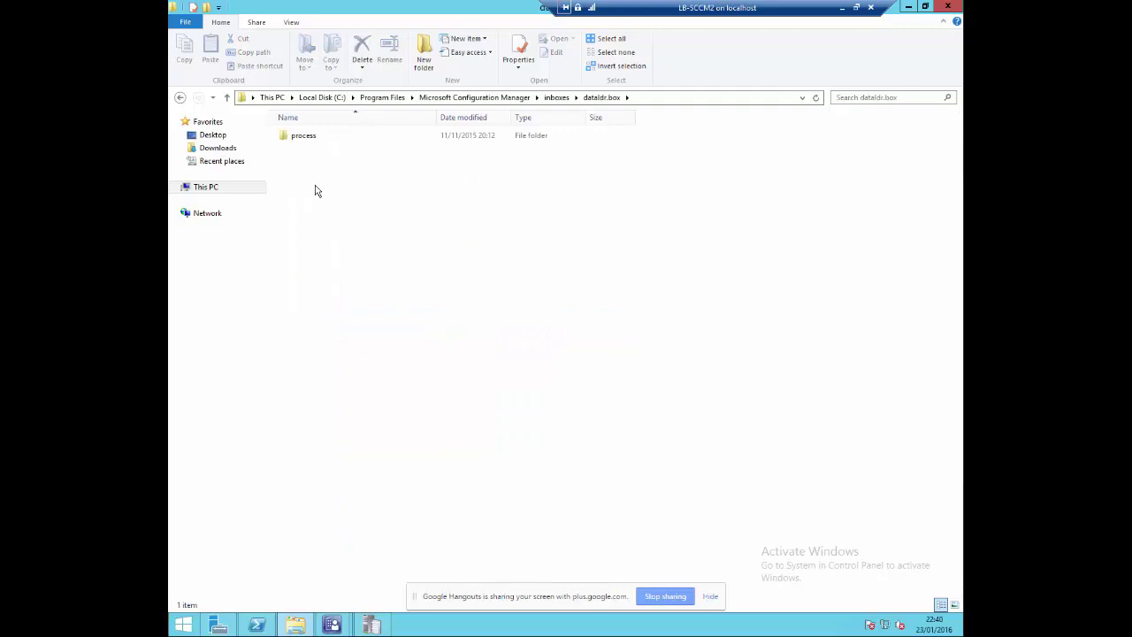
pyautogui.click(307, 142)
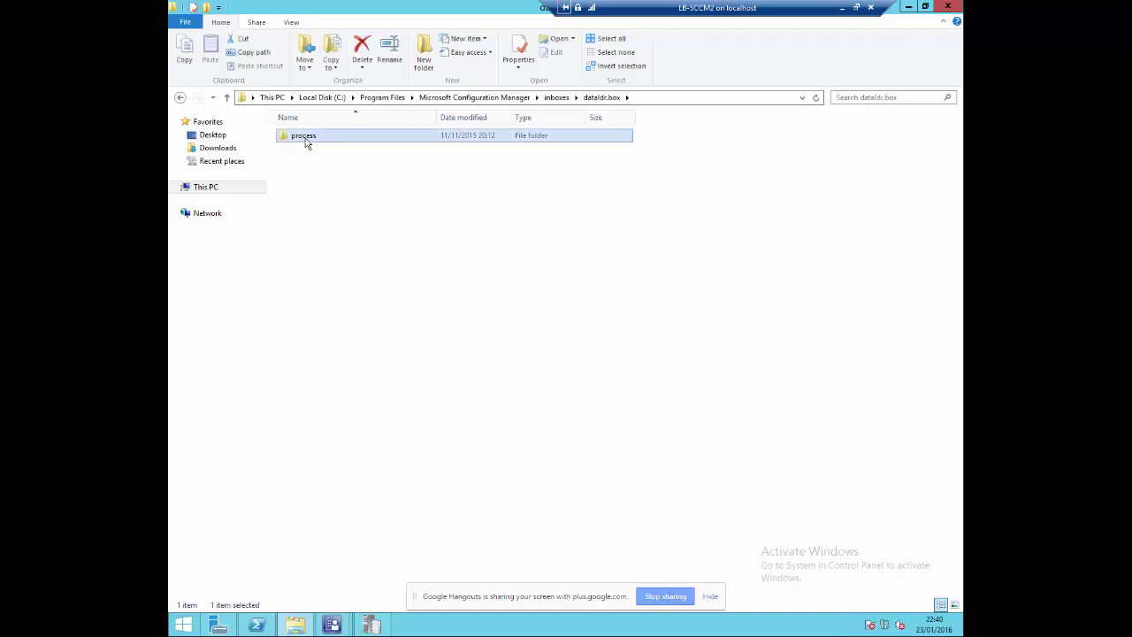
pyautogui.doubleClick(307, 141)
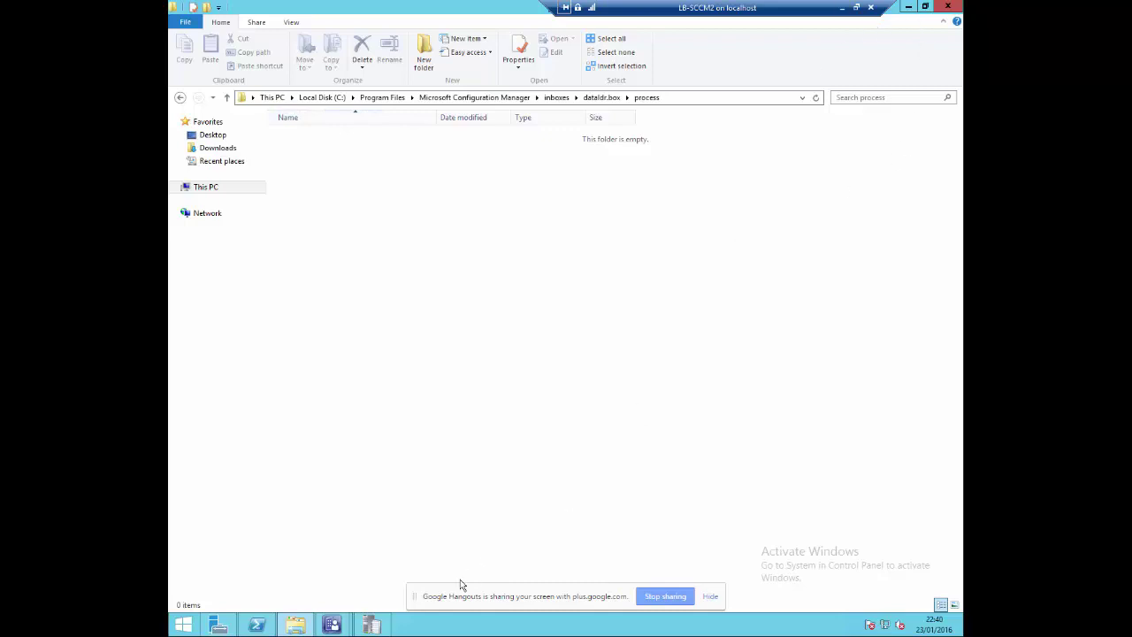
# - Return to dataldr.log and highlight the MIF file name and the dataldr.box folder in the move entry's details
pyautogui.click(385, 626)
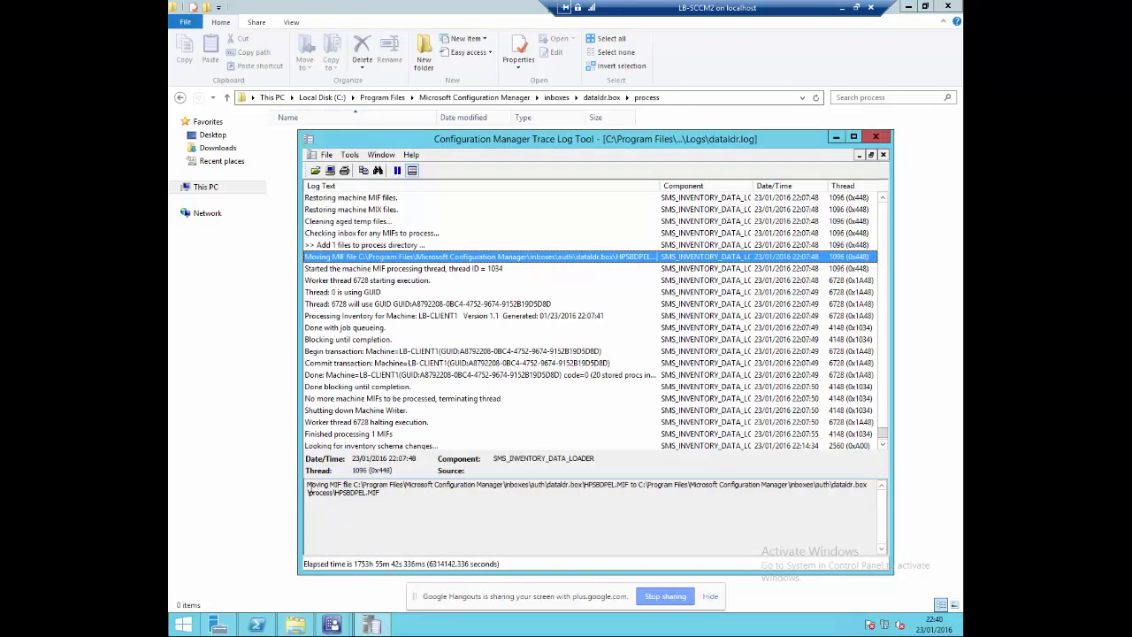
pyautogui.click(590, 488)
pyautogui.moveTo(608, 489); pyautogui.dragTo(596, 492)
pyautogui.doubleClick(585, 488)
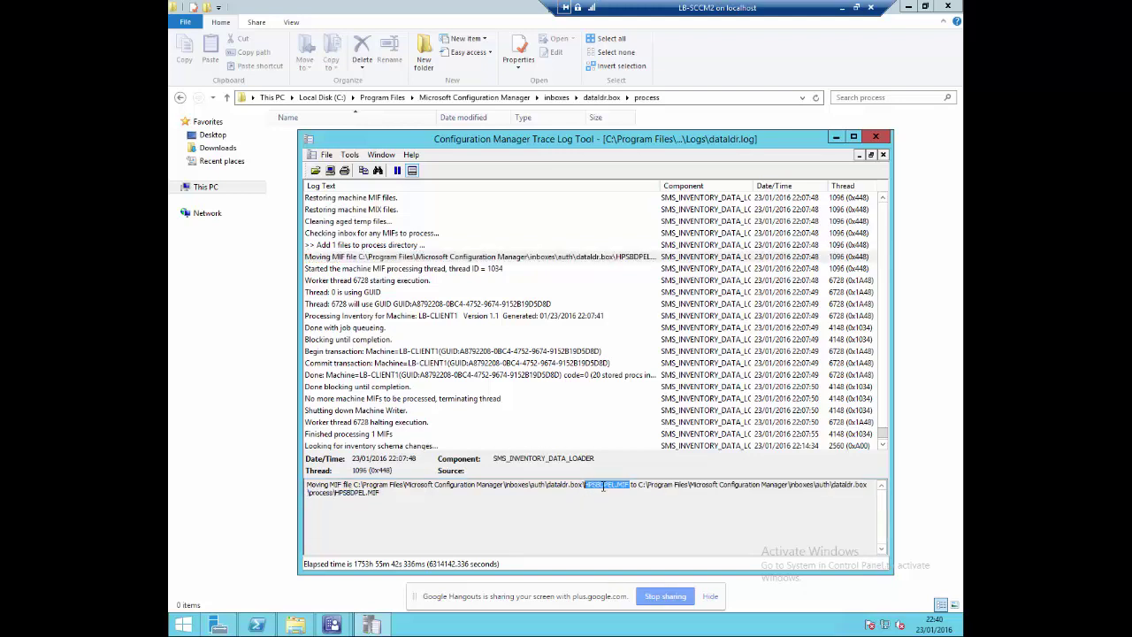
pyautogui.moveTo(582, 488); pyautogui.dragTo(546, 488)
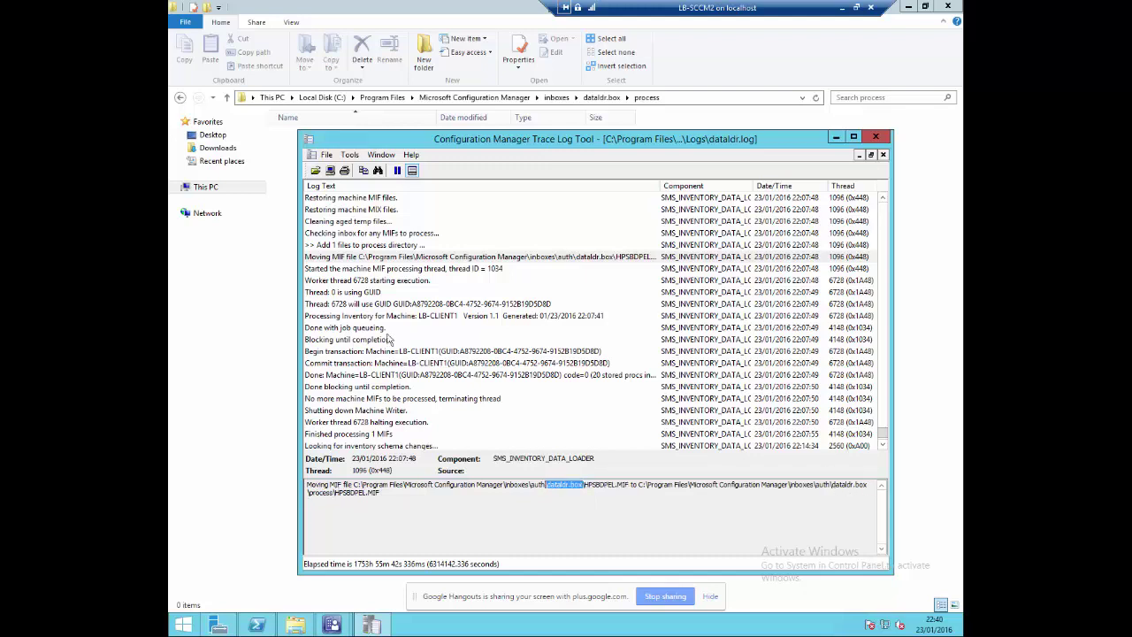
# - Inspect the log entries on moving the MIF file, starting its processing thread and processing inventory for LB-CLIENT1
pyautogui.click(424, 257)
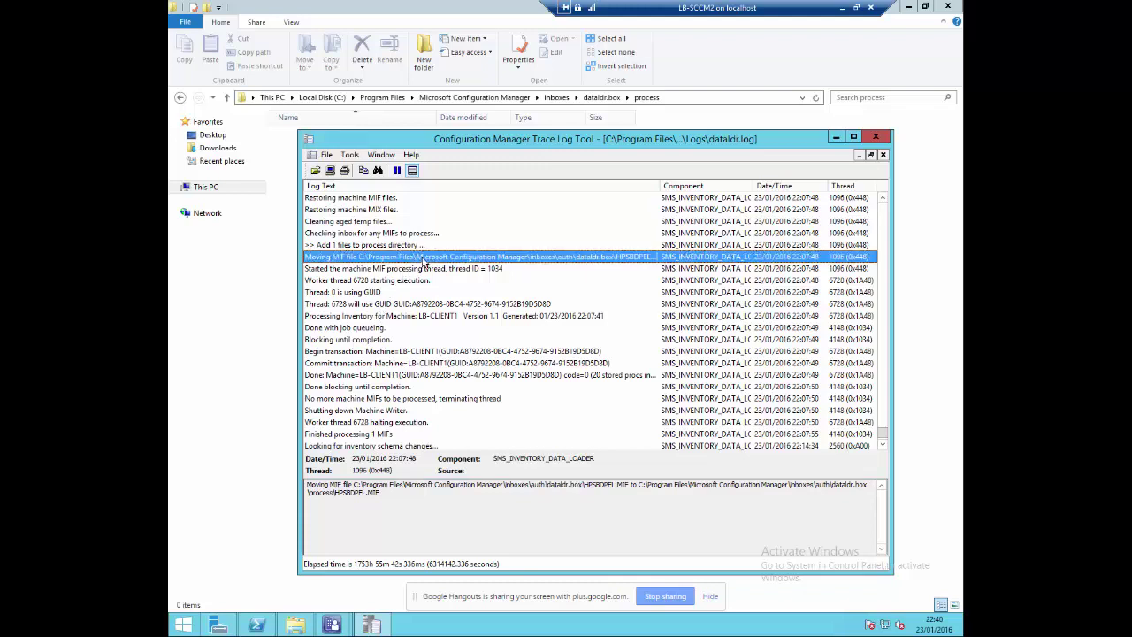
pyautogui.click(411, 270)
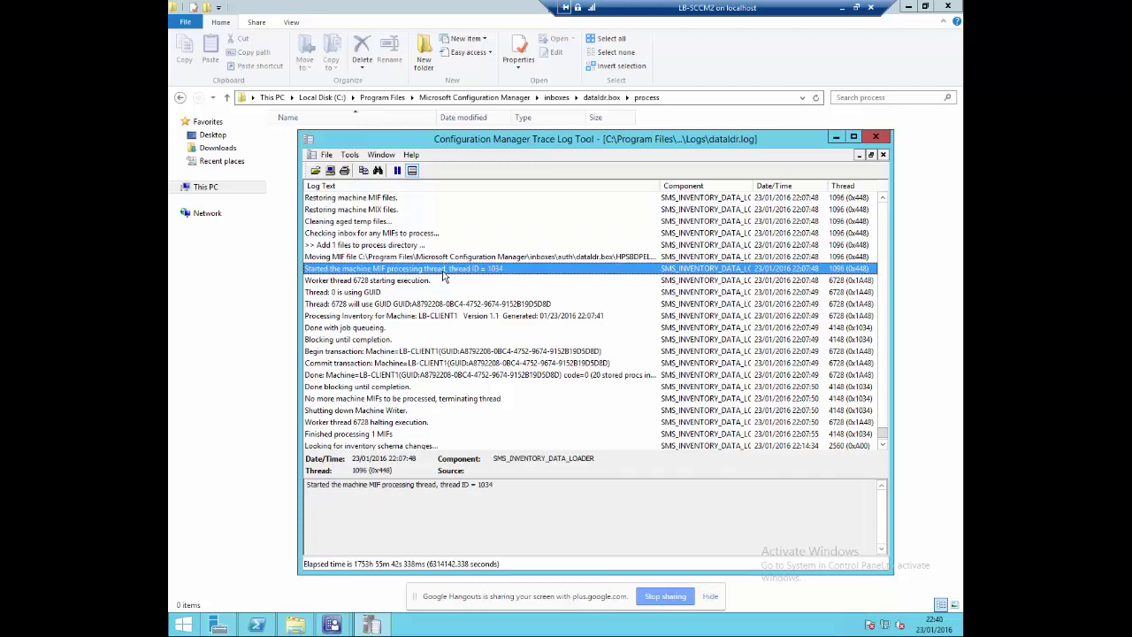
pyautogui.click(385, 320)
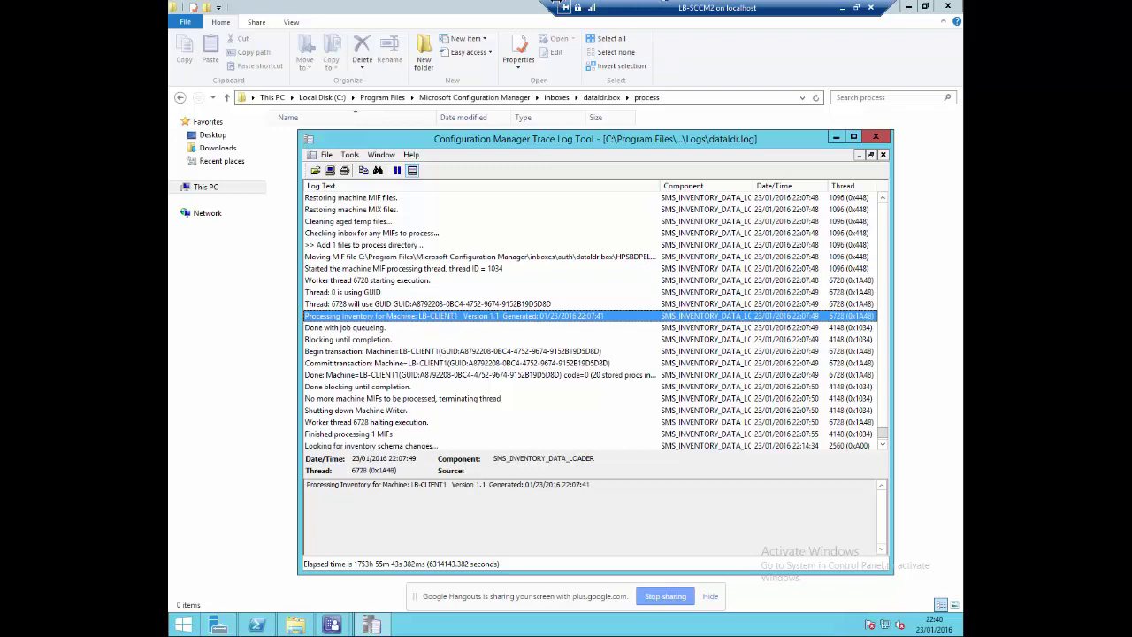
# - Switch back to Paint and add the text "inventoryagen" above the CLIENT label
pyautogui.click(472, 7)
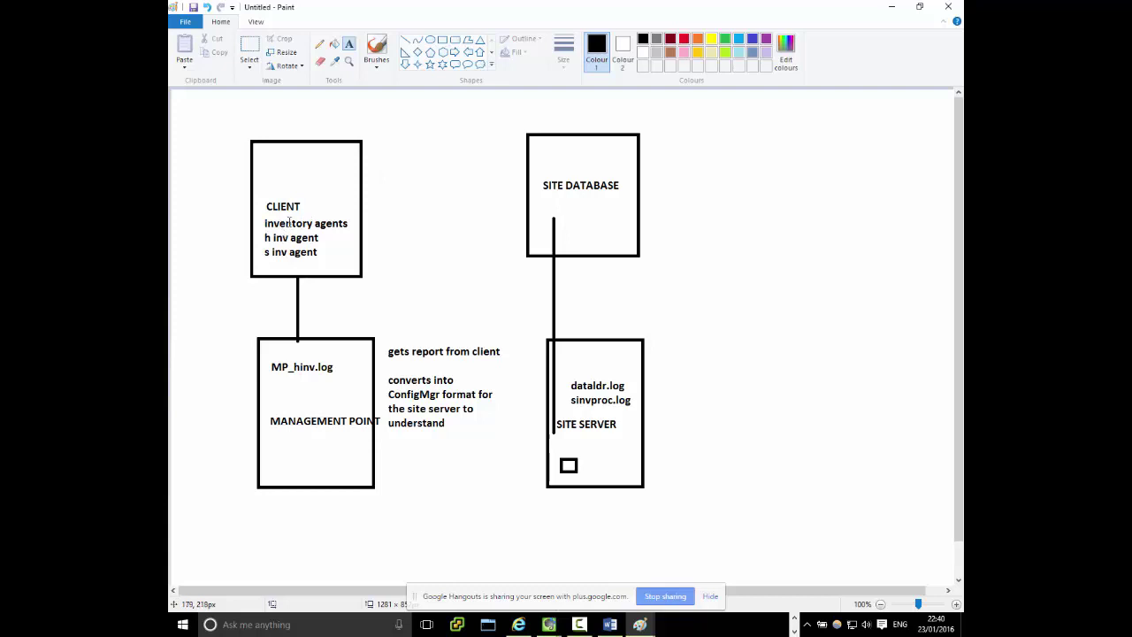
pyautogui.click(266, 164)
pyautogui.write('in')
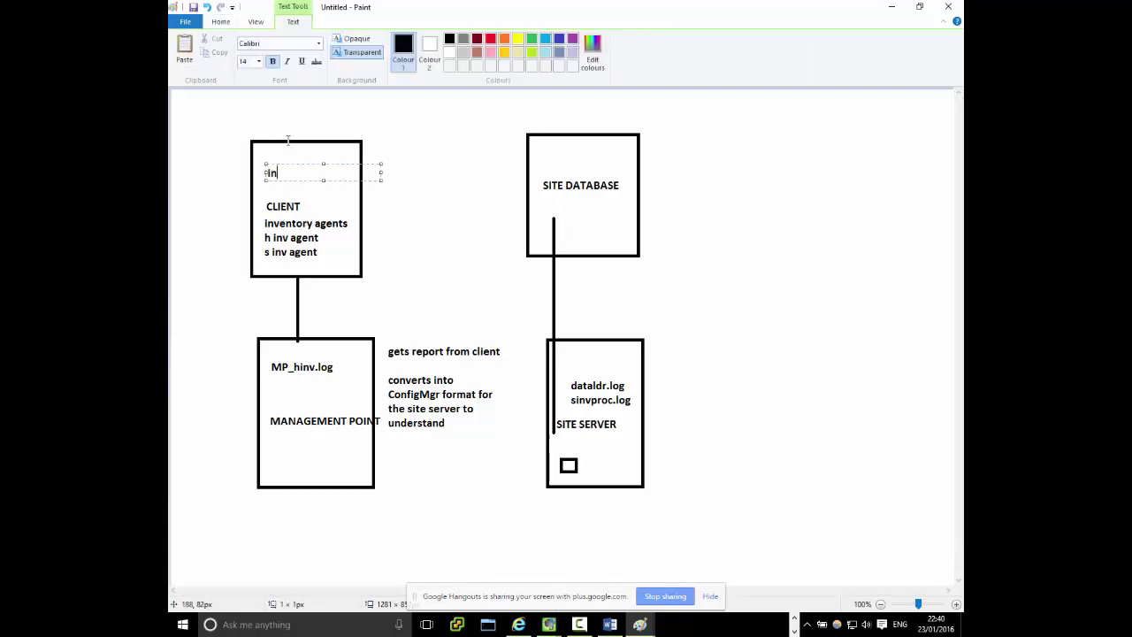
pyautogui.write('ventoryagen')
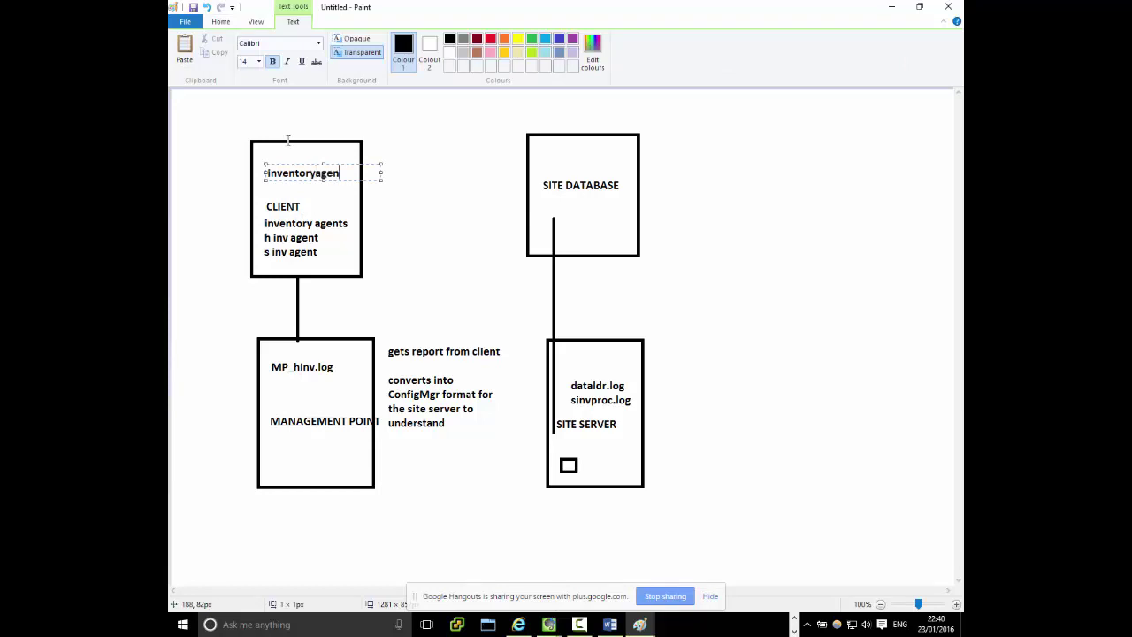
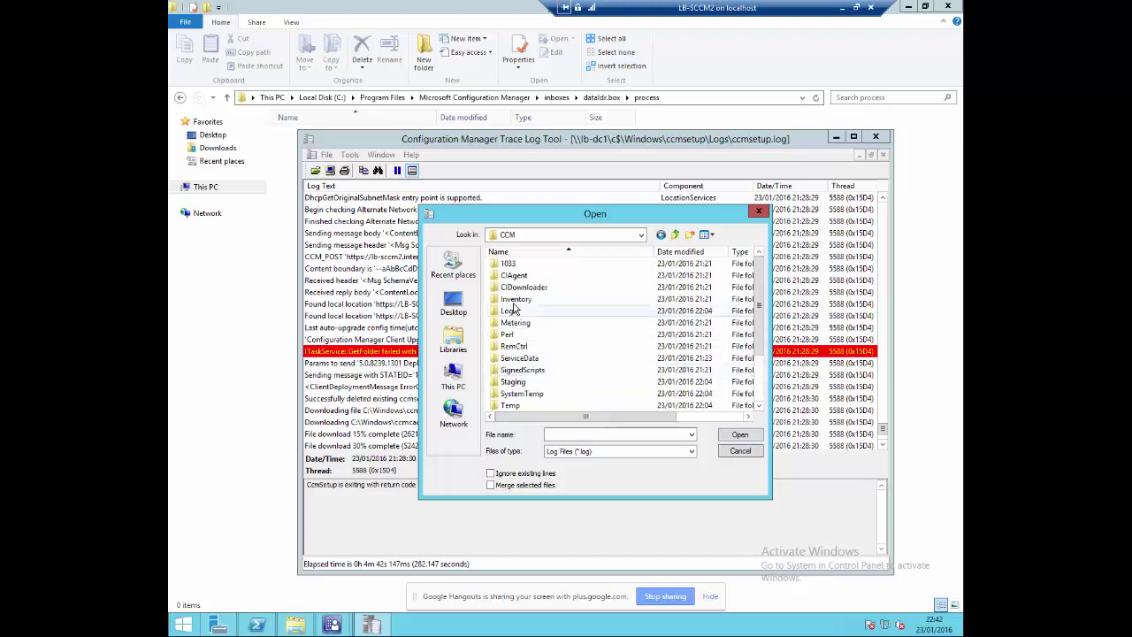
# - Open InventoryAgent.log from the CCM\Logs folder on lb-dc1 in the Configuration Manager Trace Log Tool
pyautogui.doubleClick(535, 310)
pyautogui.click(531, 370)
pyautogui.scroll(-6, 557, 381)
pyautogui.scroll(-2, 557, 381)
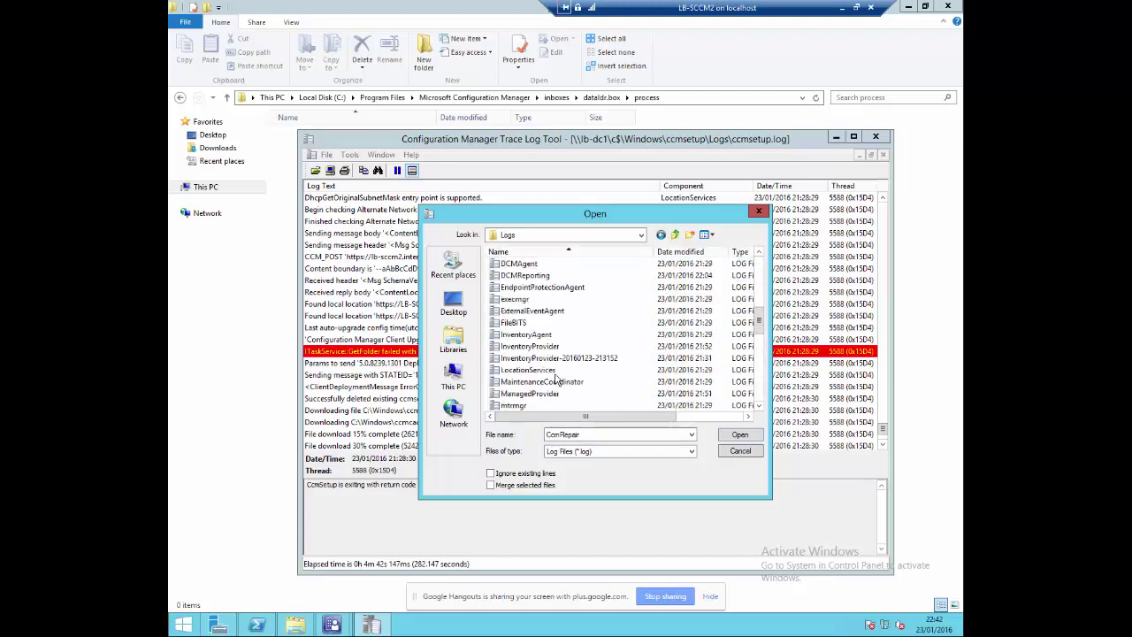
pyautogui.doubleClick(543, 335)
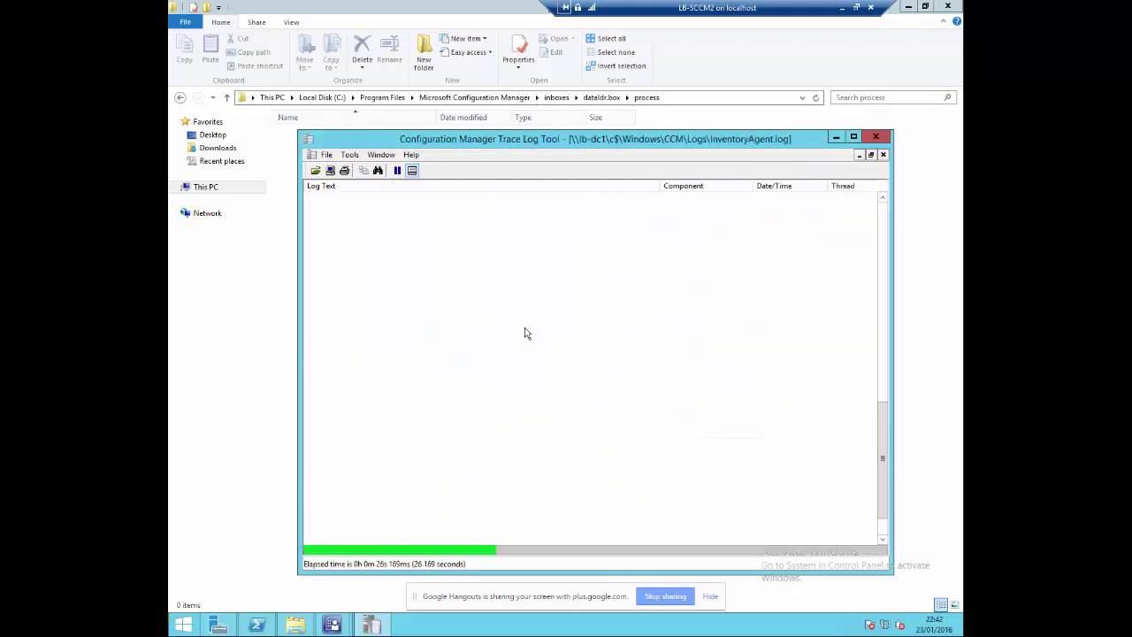
# - Examine the InventoryAgent.log entries for the inventory version number, the temp directory and the temp report XML file
pyautogui.click(611, 363)
pyautogui.scroll(-3, 612, 365)
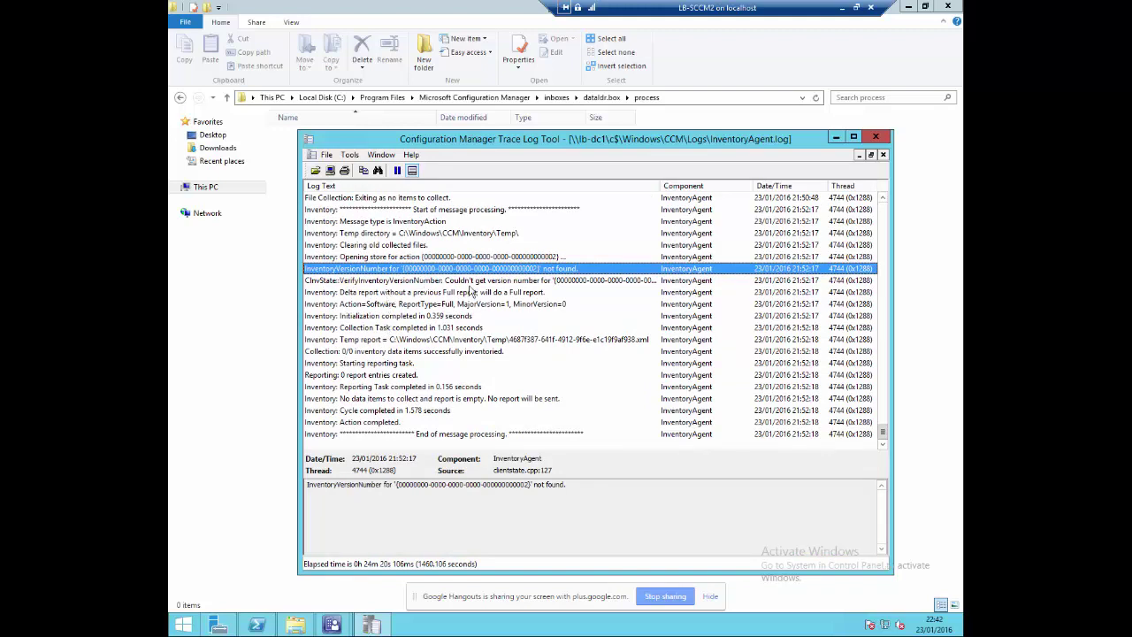
pyautogui.click(590, 342)
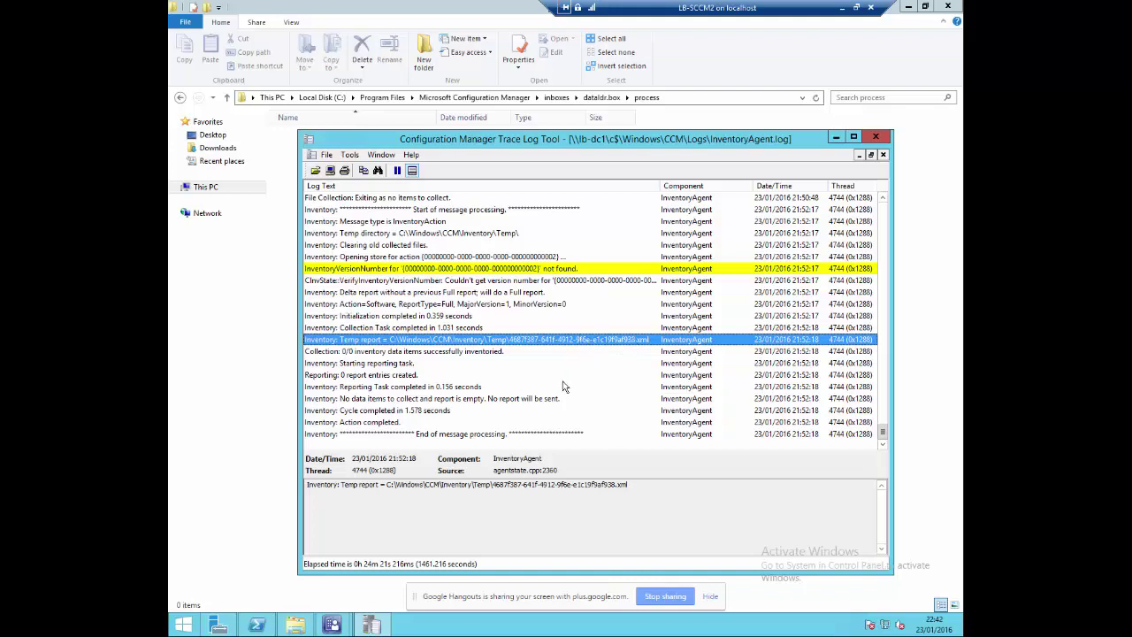
pyautogui.click(385, 235)
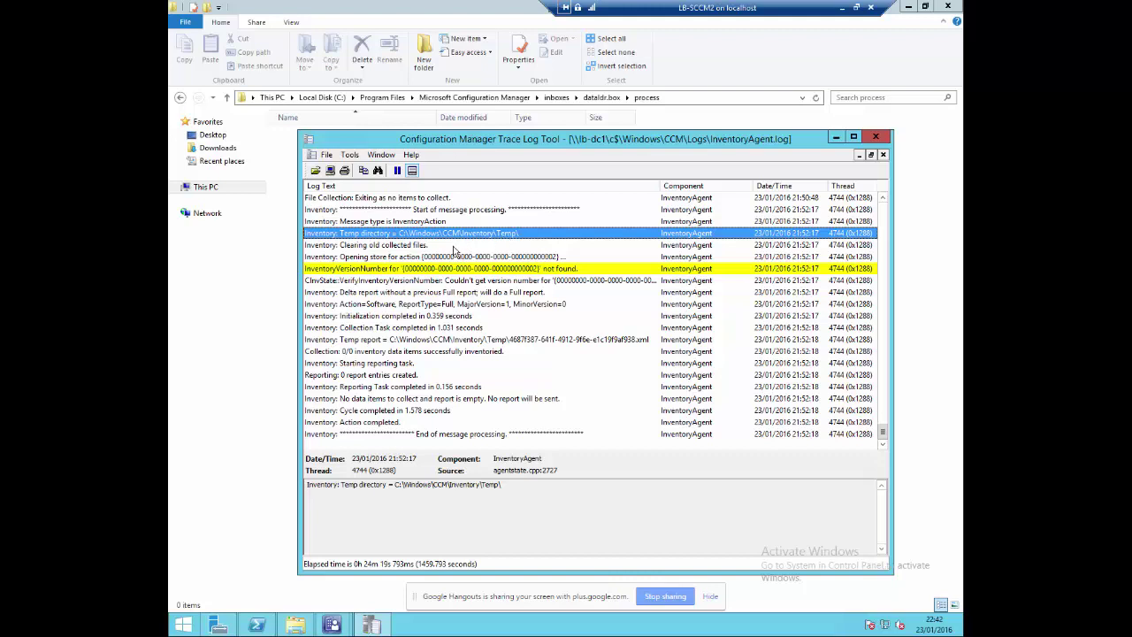
pyautogui.click(425, 338)
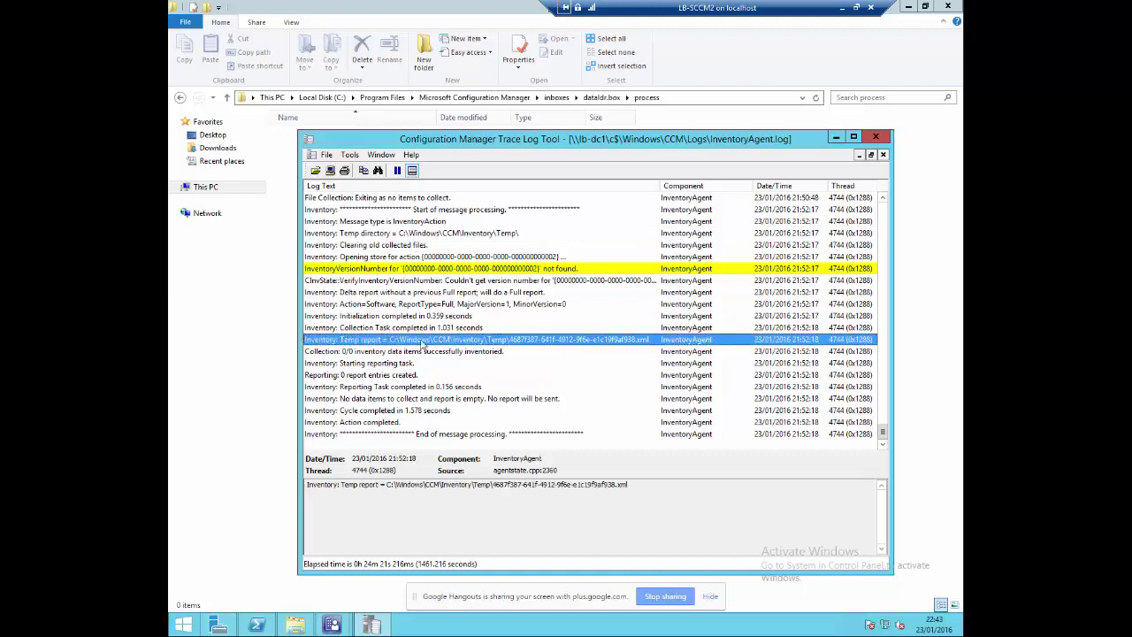
pyautogui.scroll(1, 422, 337)
pyautogui.scroll(1, 423, 338)
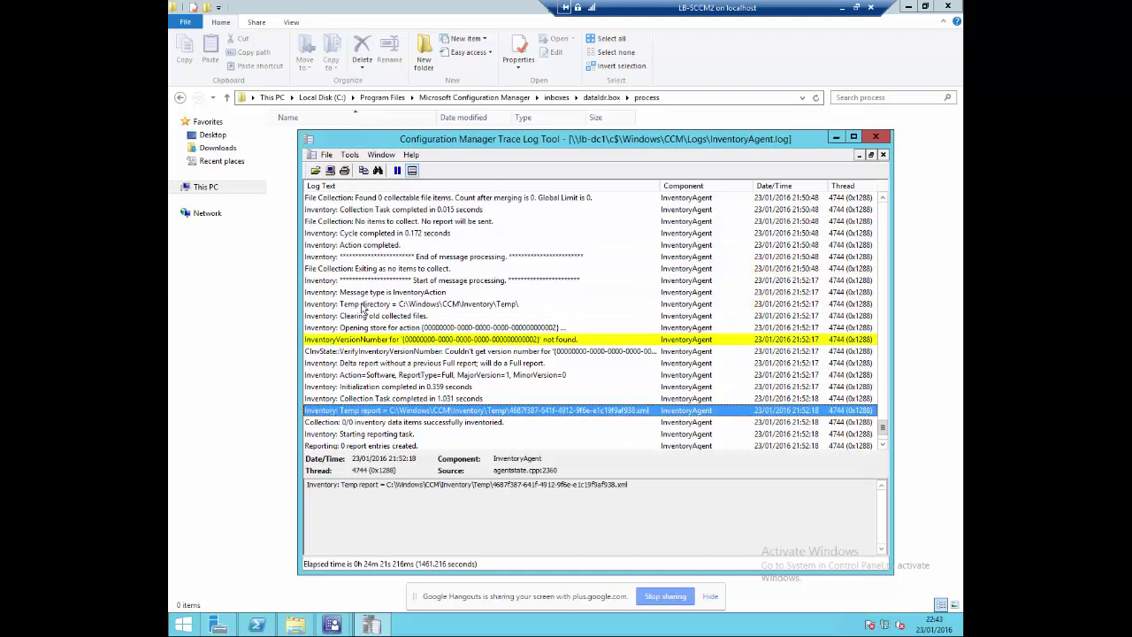
# - Examine the InventoryAgent.log entries for the file collection action and the report sent to MP_HinvEndpoint
pyautogui.click(366, 271)
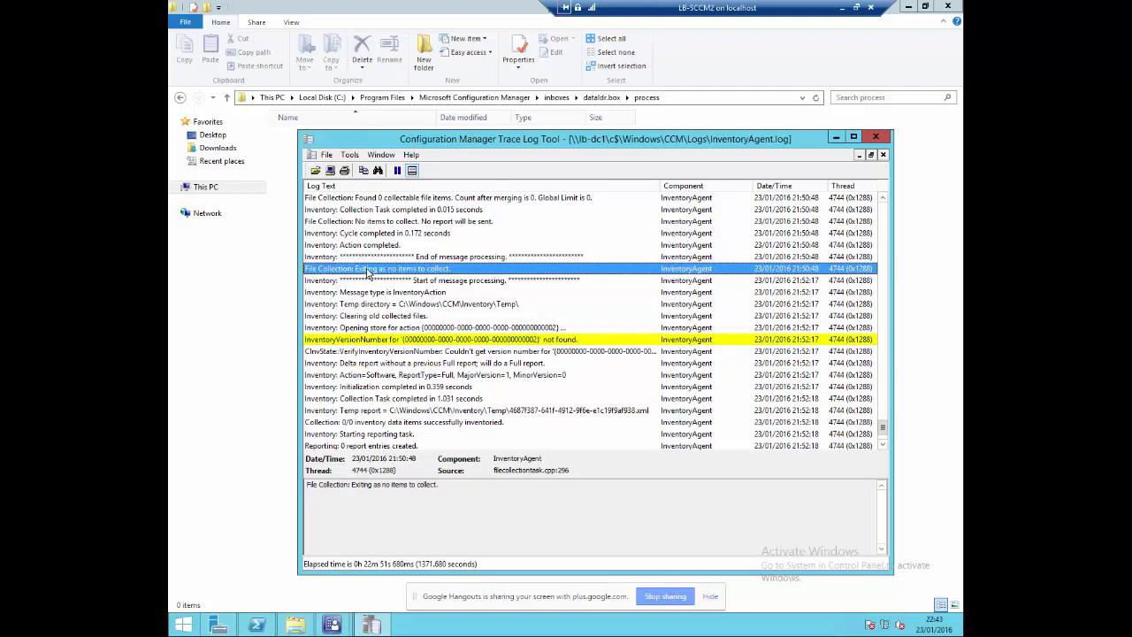
pyautogui.scroll(1, 367, 273)
pyautogui.scroll(1, 367, 274)
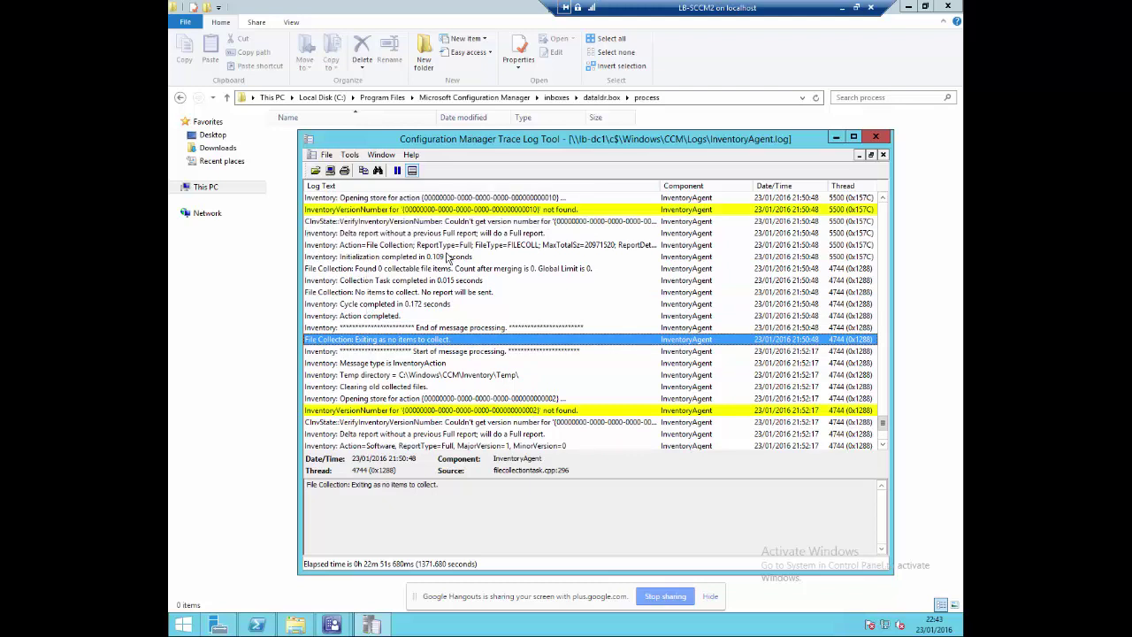
pyautogui.click(453, 247)
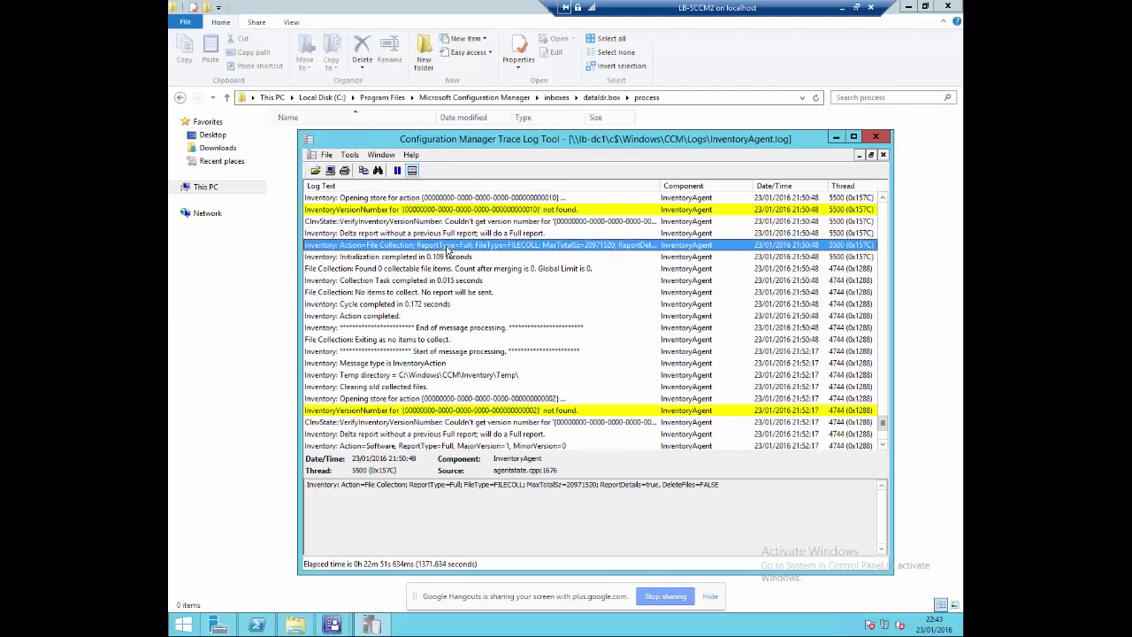
pyautogui.scroll(1, 448, 250)
pyautogui.scroll(2, 449, 250)
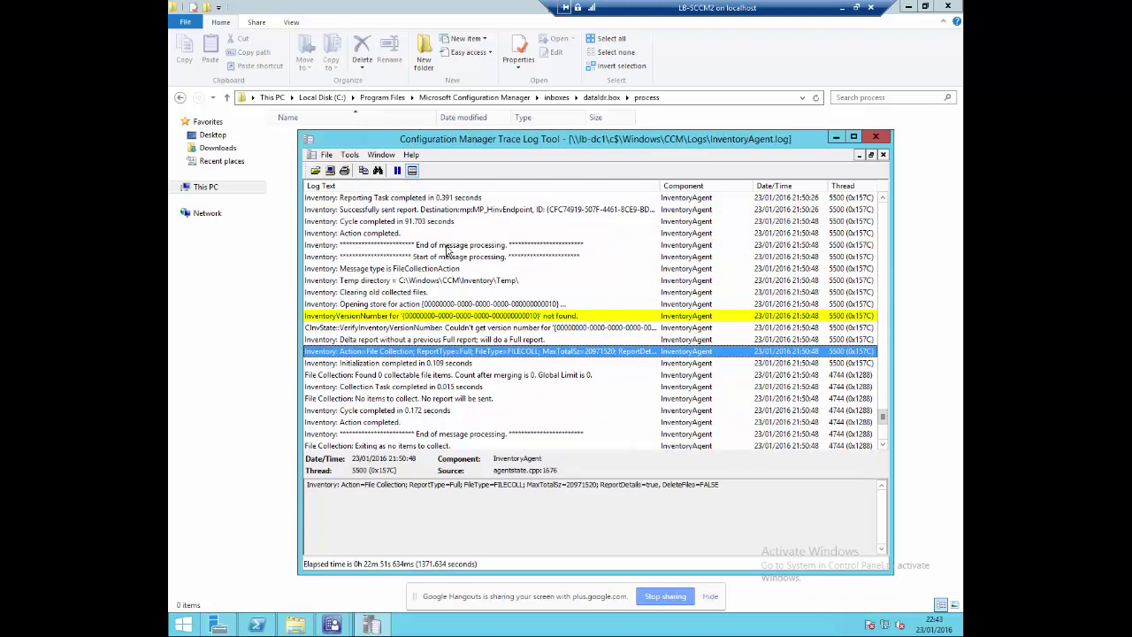
pyautogui.scroll(1, 448, 250)
pyautogui.click(448, 245)
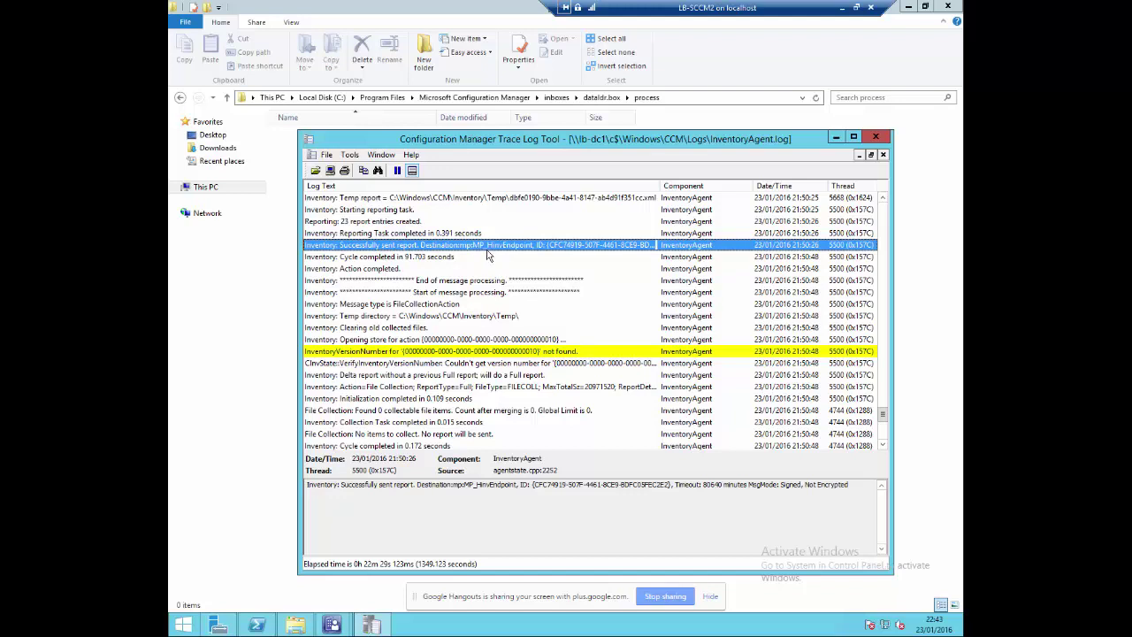
pyautogui.click(369, 235)
pyautogui.click(359, 246)
# - Browse to the C:\Program Files\SMS_CCM\Logs folder in File Explorer
pyautogui.click(296, 624)
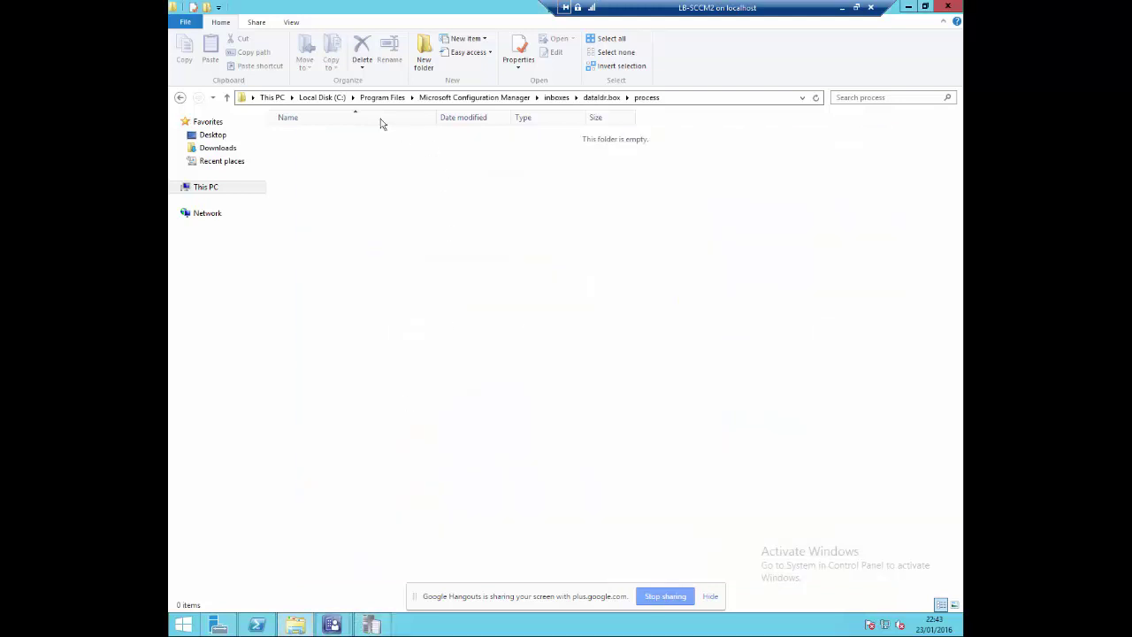
pyautogui.click(323, 99)
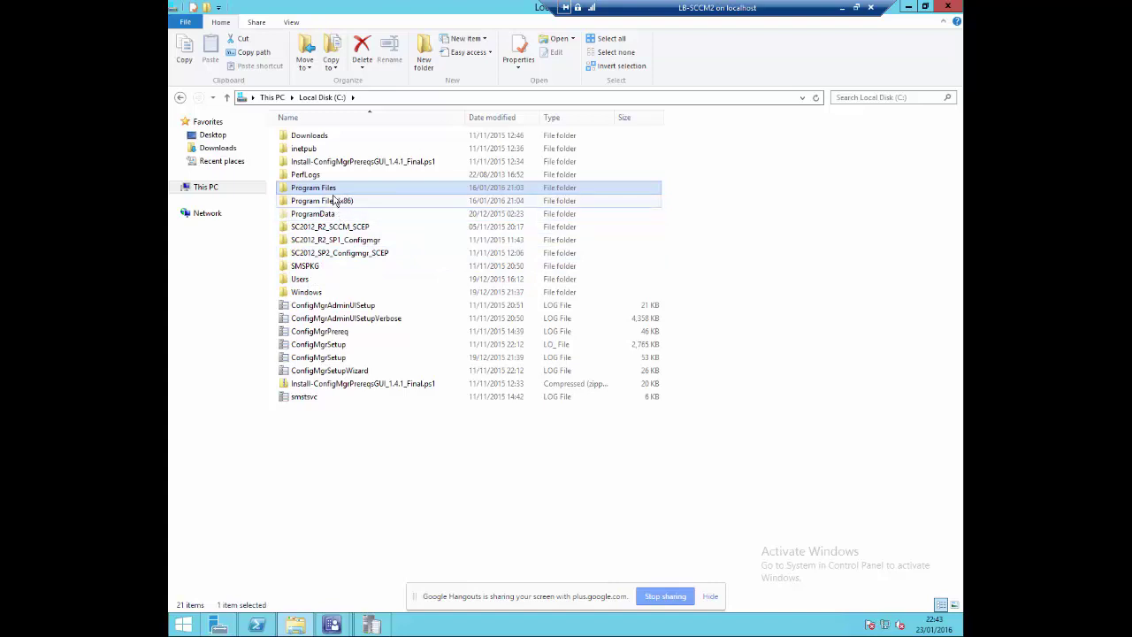
pyautogui.doubleClick(306, 268)
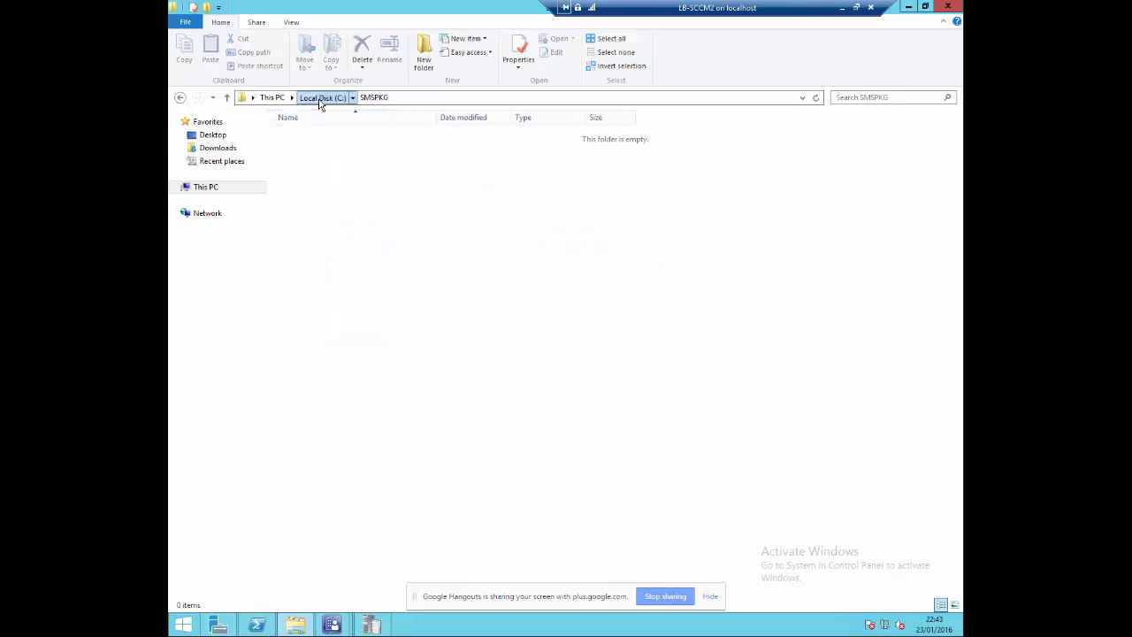
pyautogui.click(320, 99)
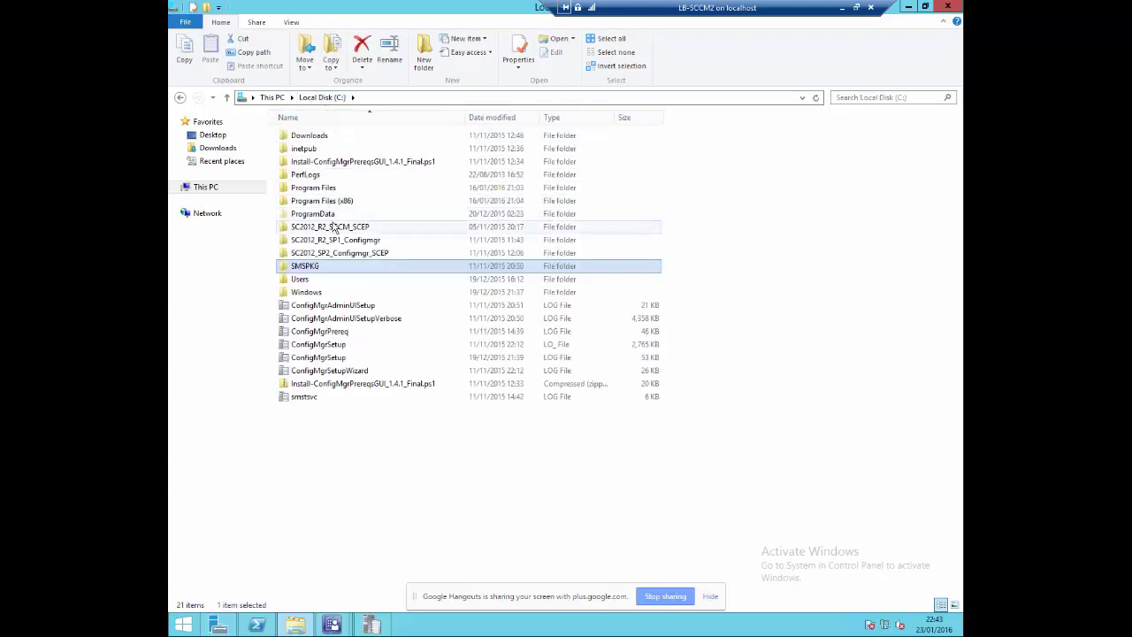
pyautogui.doubleClick(326, 190)
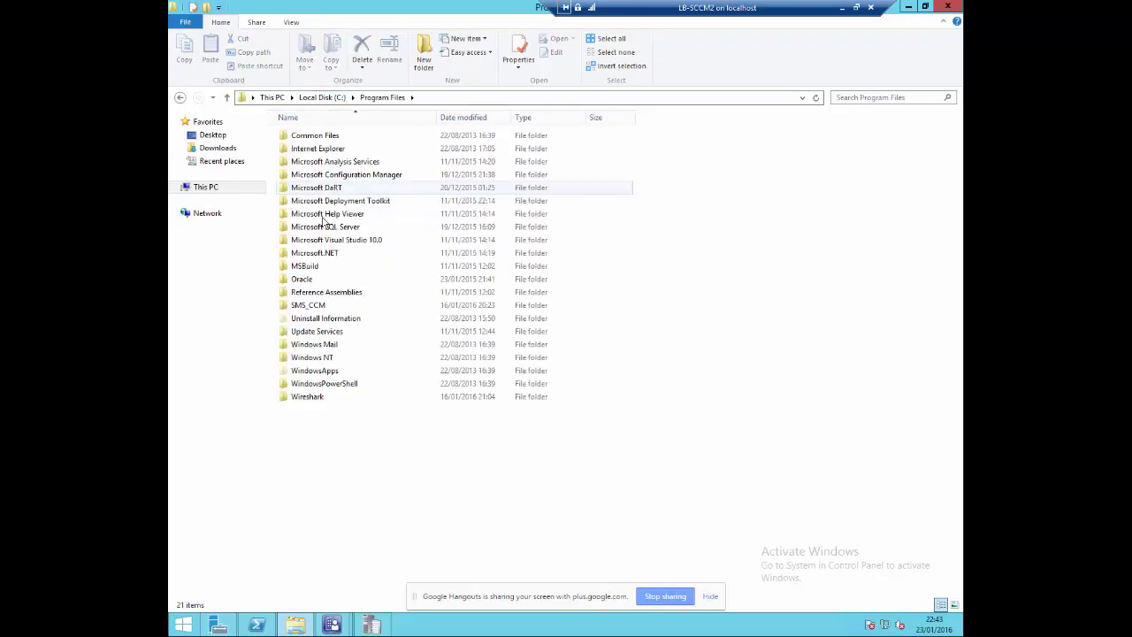
pyautogui.doubleClick(308, 305)
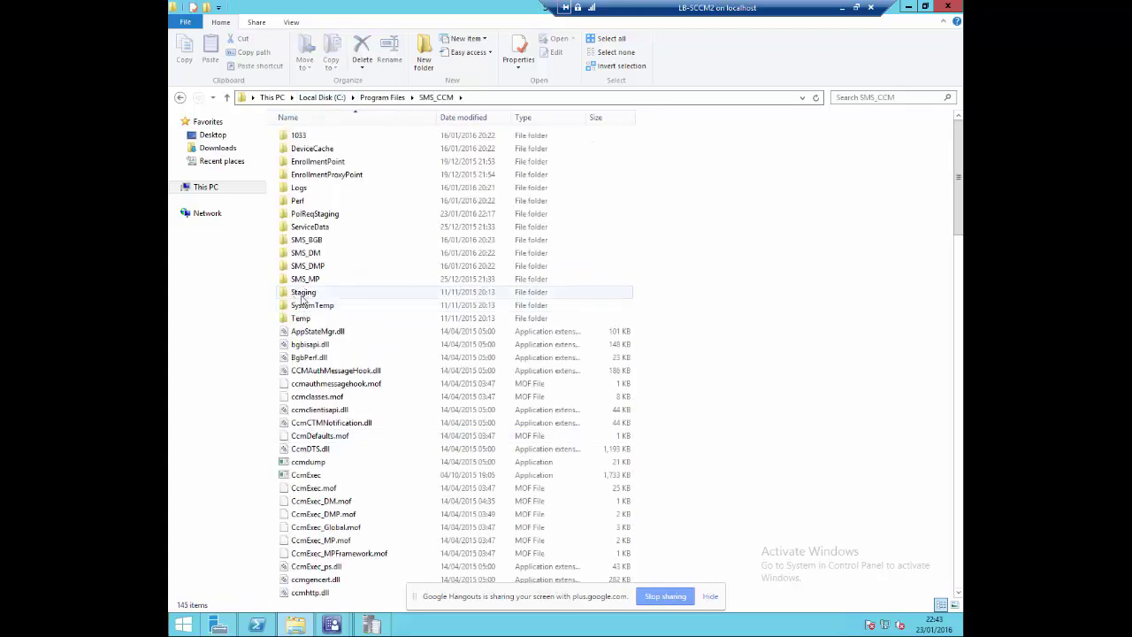
pyautogui.doubleClick(299, 187)
# - Open MP_Hinv.log from the SMS_CCM\Logs folder in the Configuration Manager Trace Log Tool
pyautogui.click(342, 268)
pyautogui.scroll(-2, 327, 310)
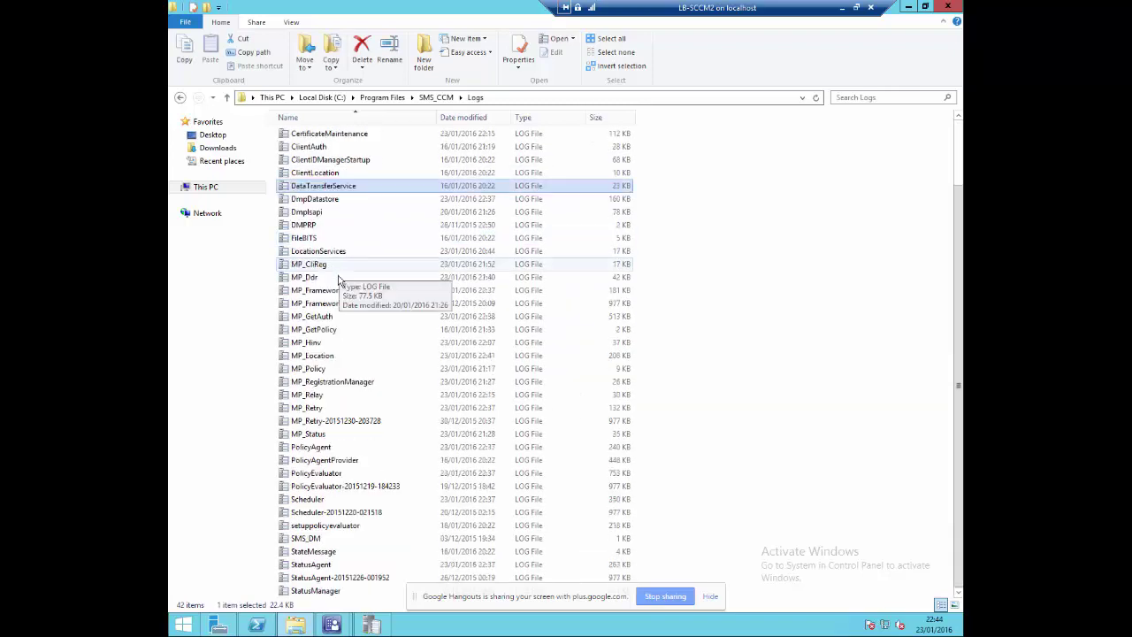
pyautogui.click(300, 344)
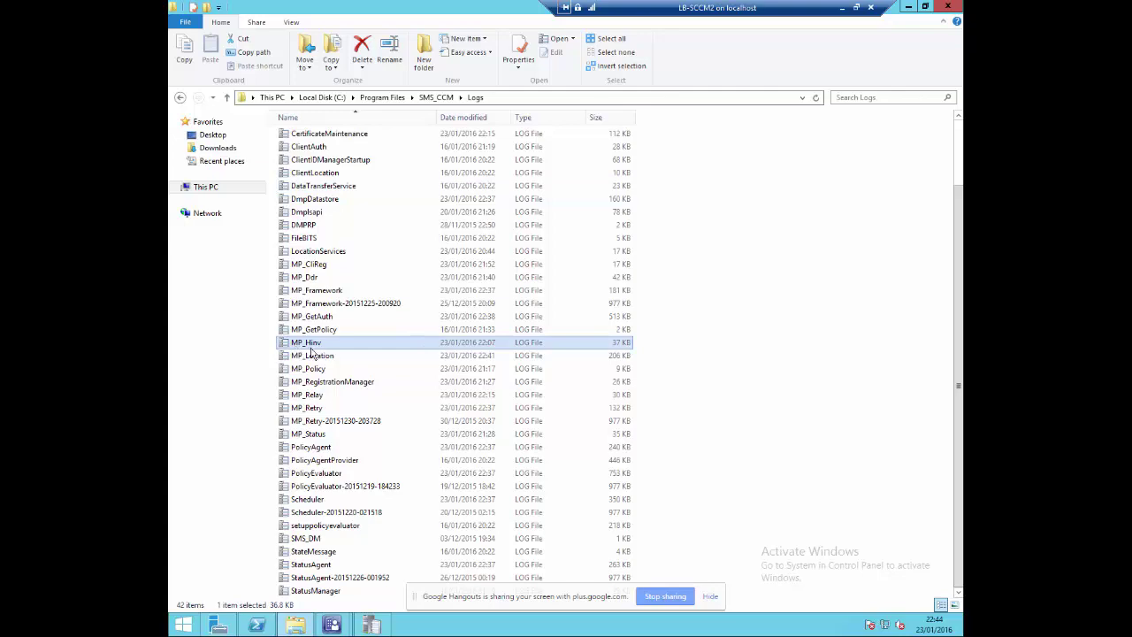
pyautogui.doubleClick(308, 344)
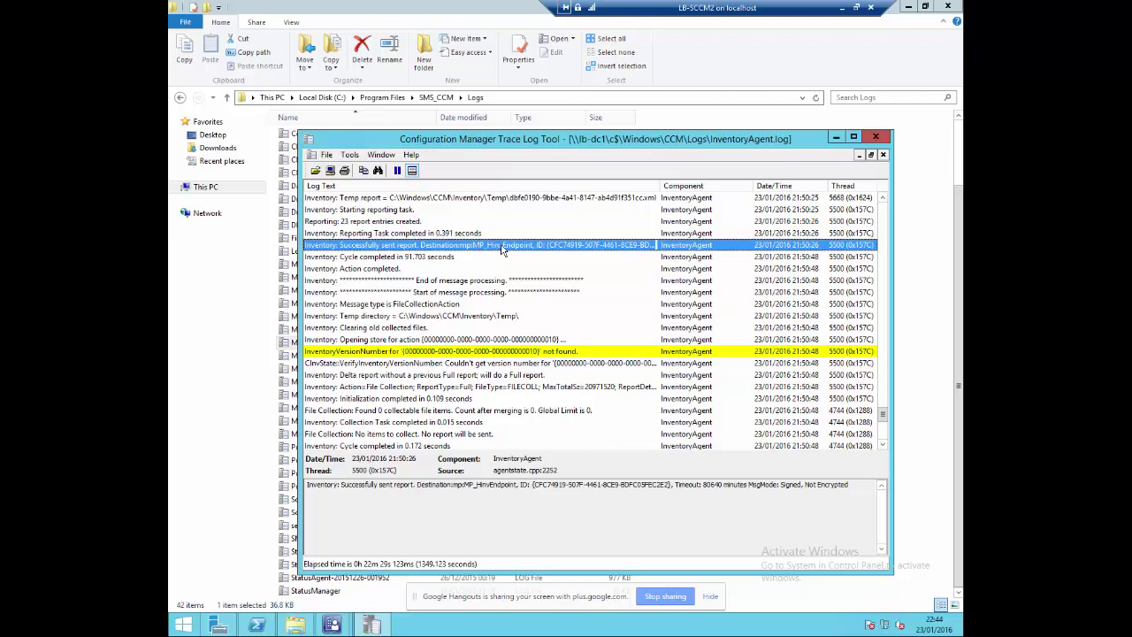
pyautogui.click(292, 316)
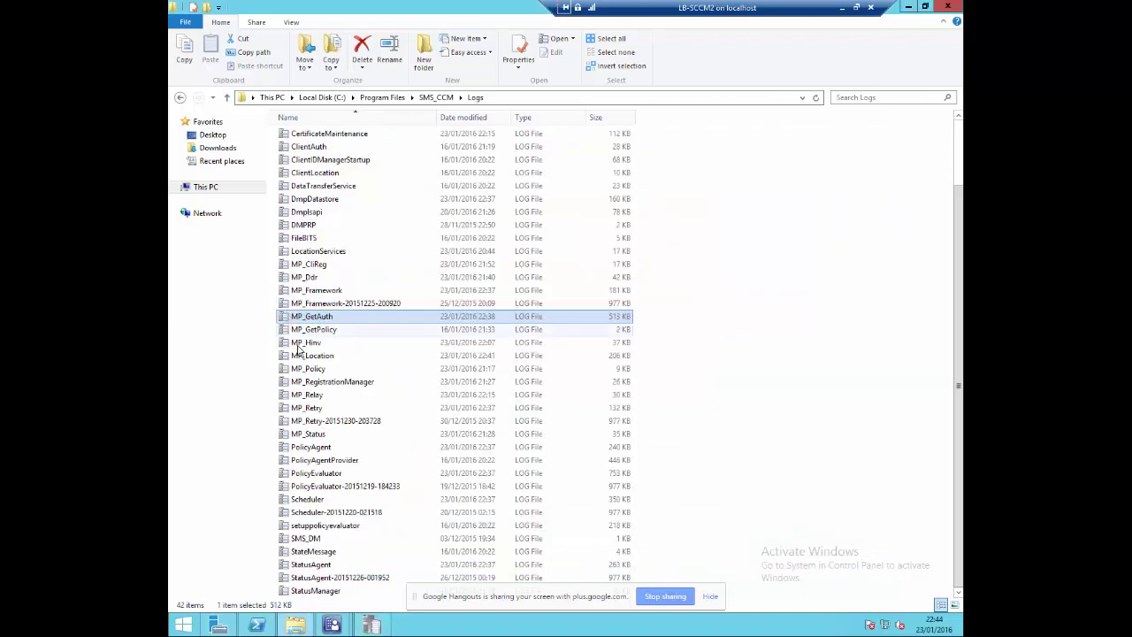
pyautogui.doubleClick(301, 344)
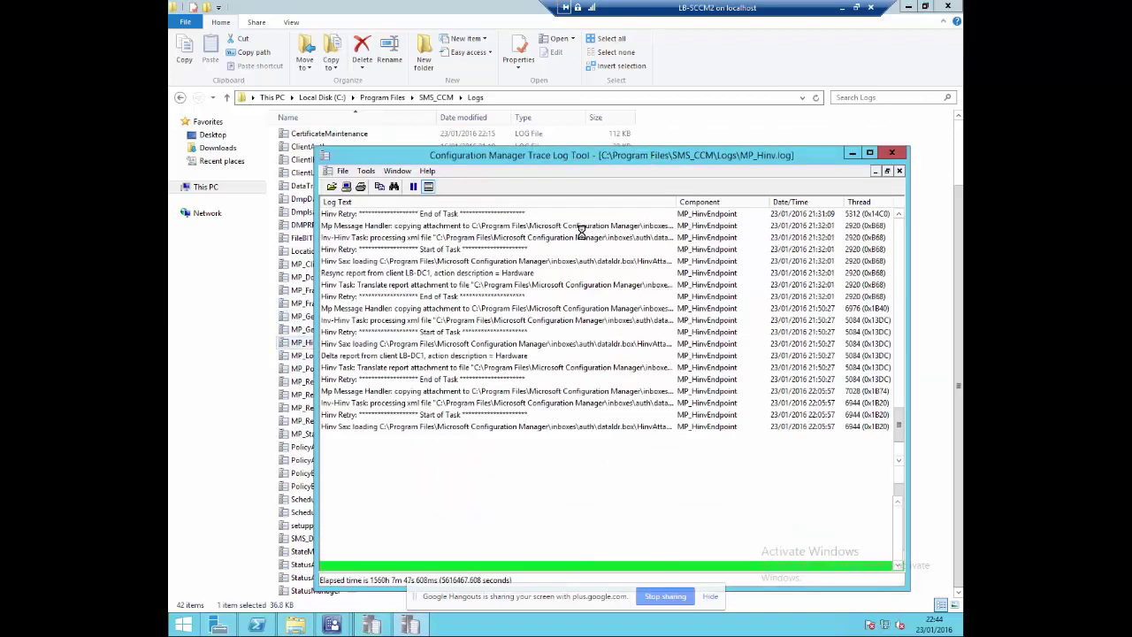
# - Check the time of the sent-report entry in InventoryAgent.log against the entries in MP_Hinv.log
pyautogui.click(409, 625)
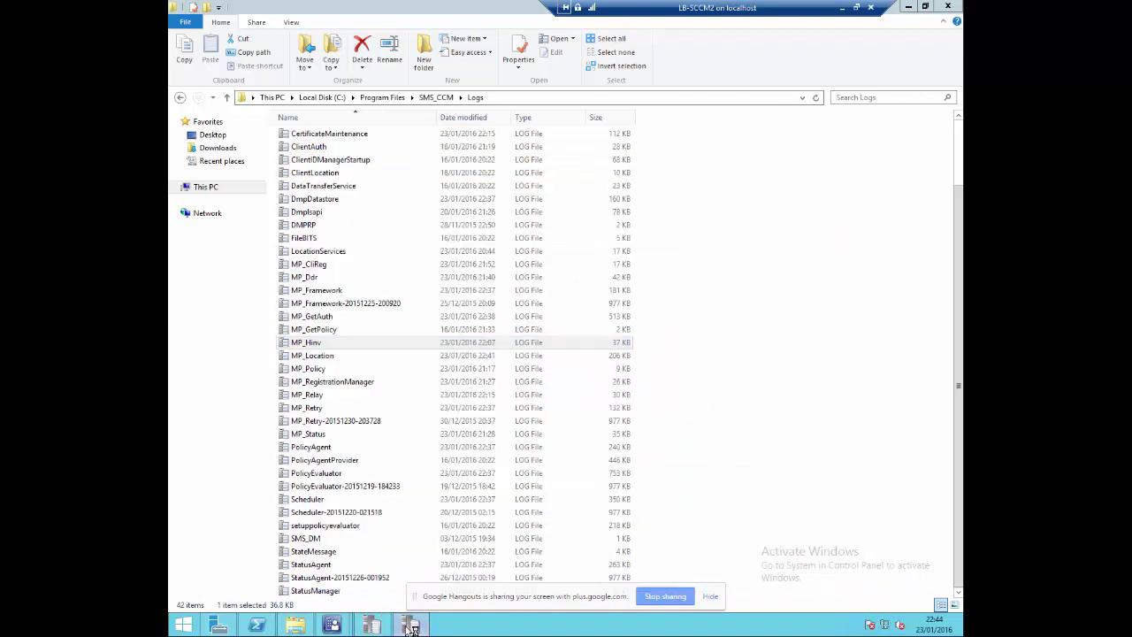
pyautogui.click(371, 625)
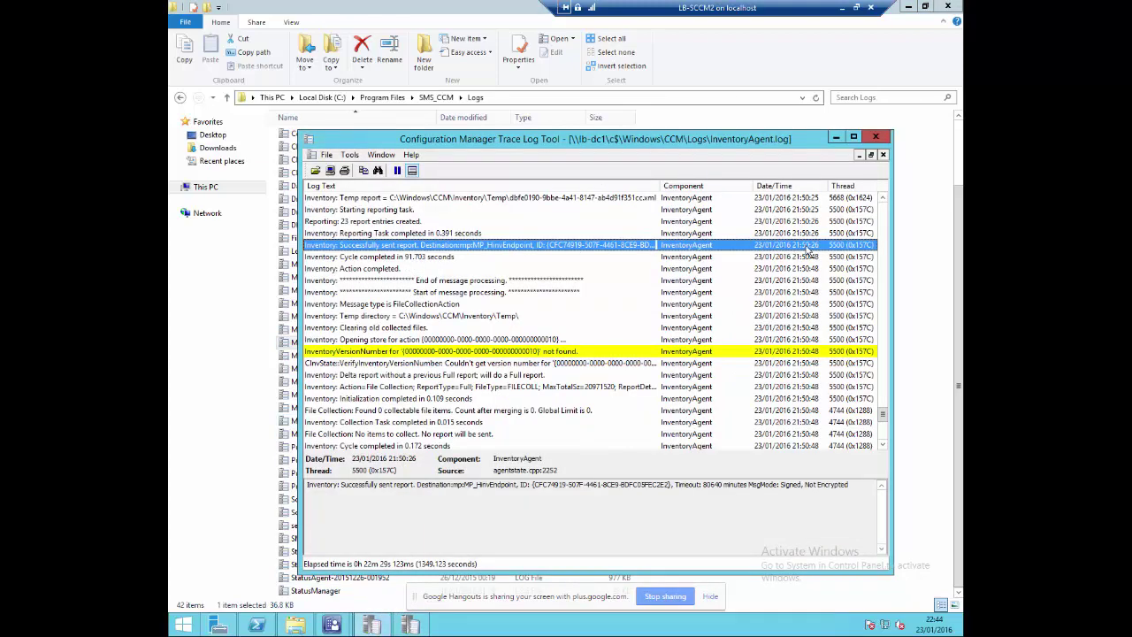
pyautogui.click(836, 141)
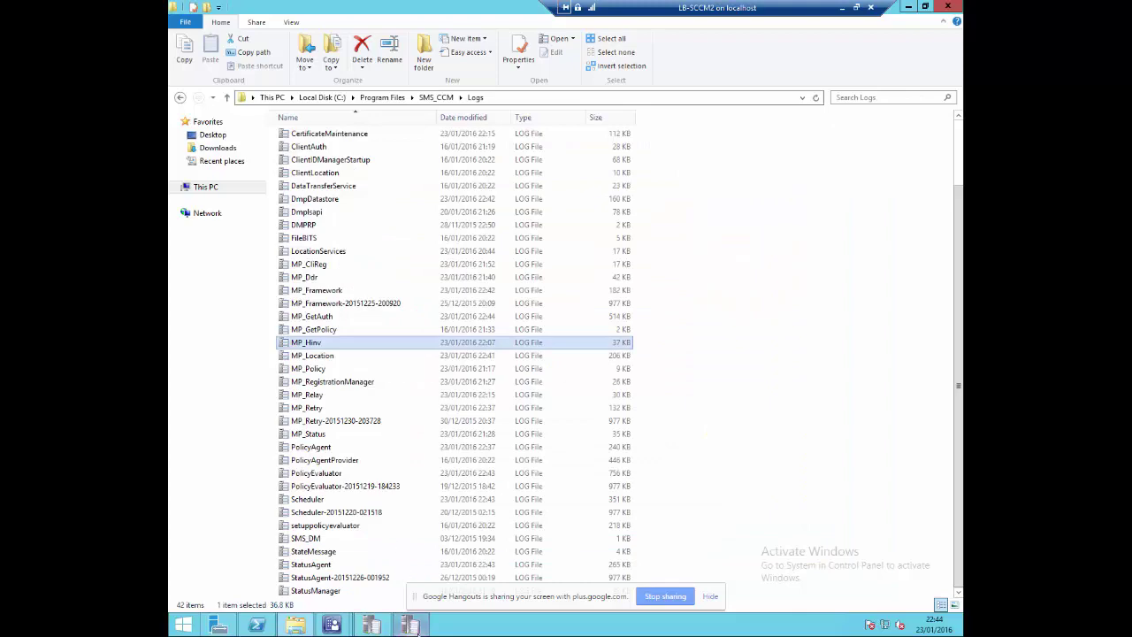
pyautogui.press('Return')
pyautogui.click(439, 276)
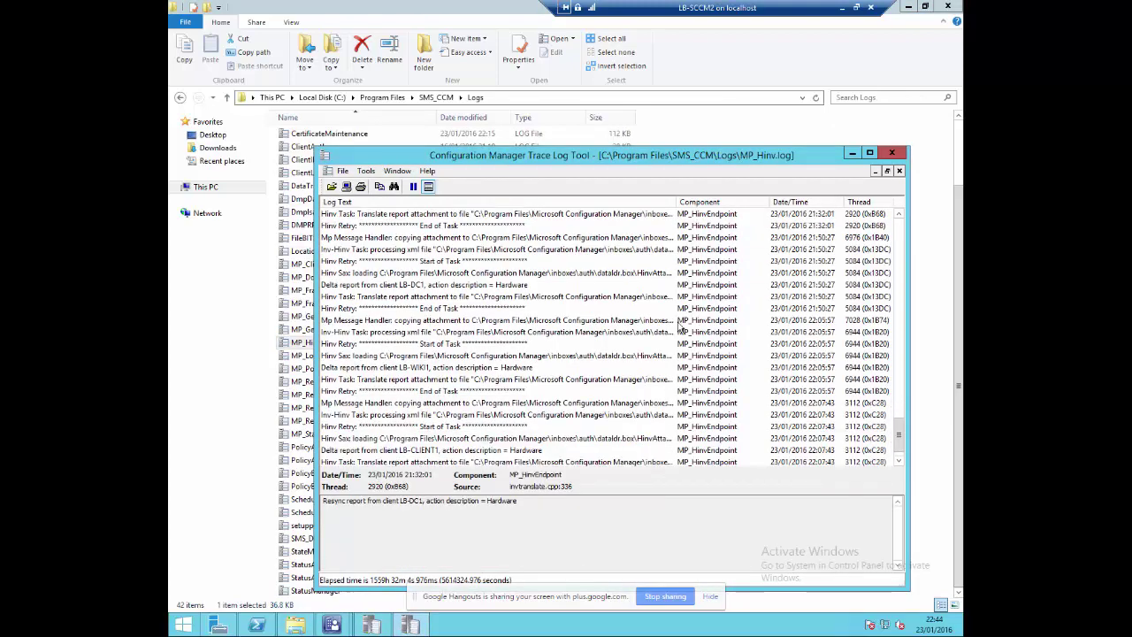
pyautogui.click(409, 624)
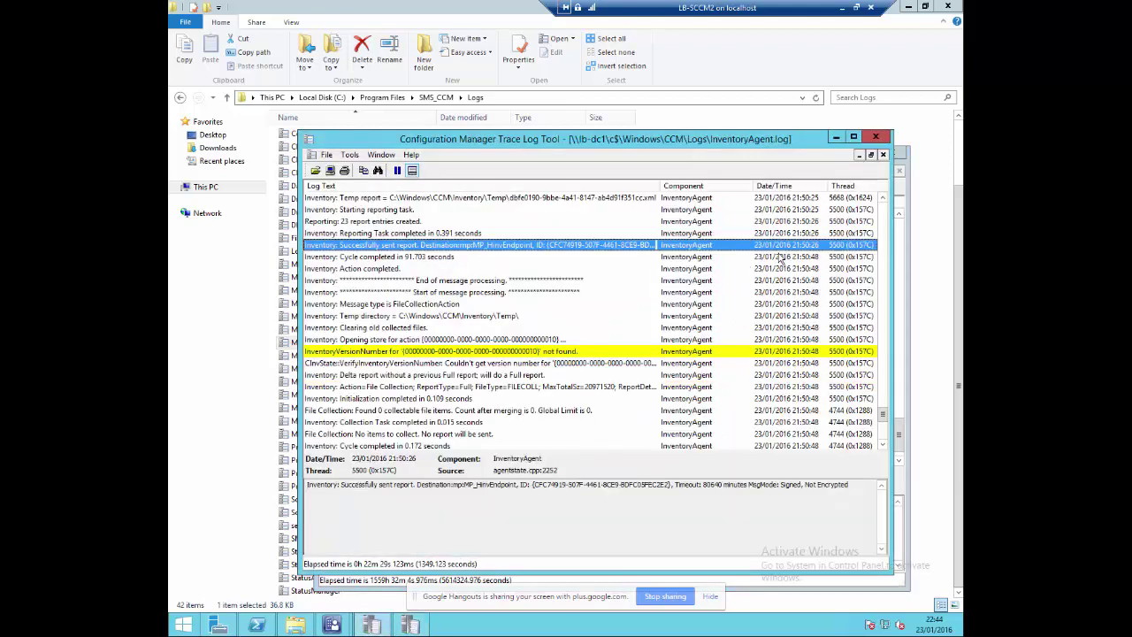
pyautogui.click(836, 137)
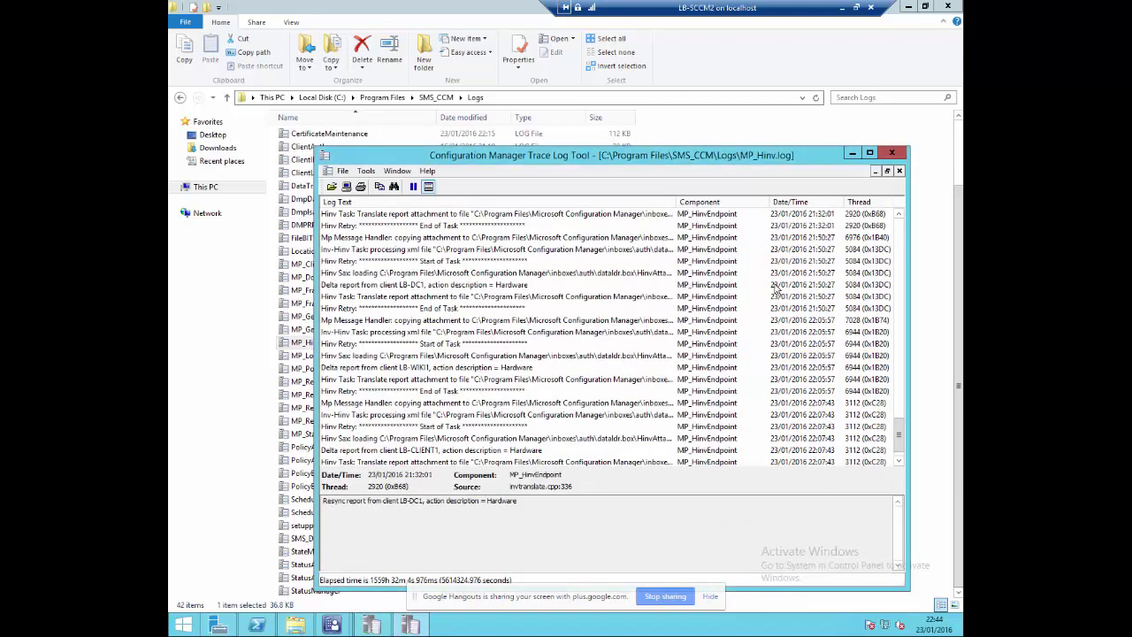
# - Find the MP Message Handler entry in MP_Hinv.log that matches the sent report and highlight its attachment path
pyautogui.click(775, 321)
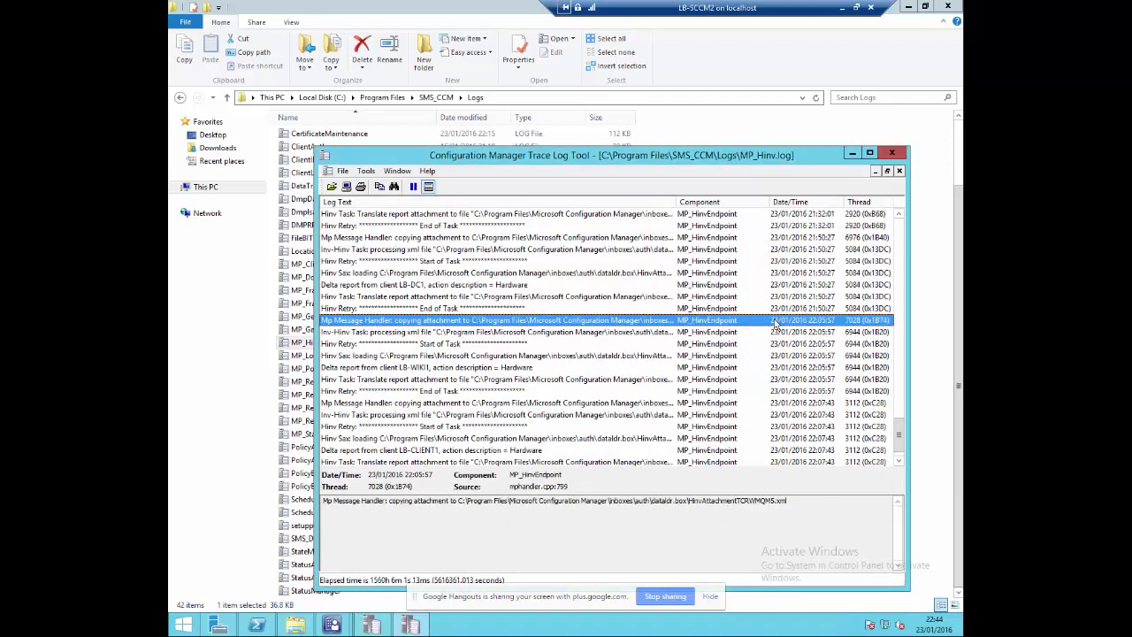
pyautogui.click(829, 238)
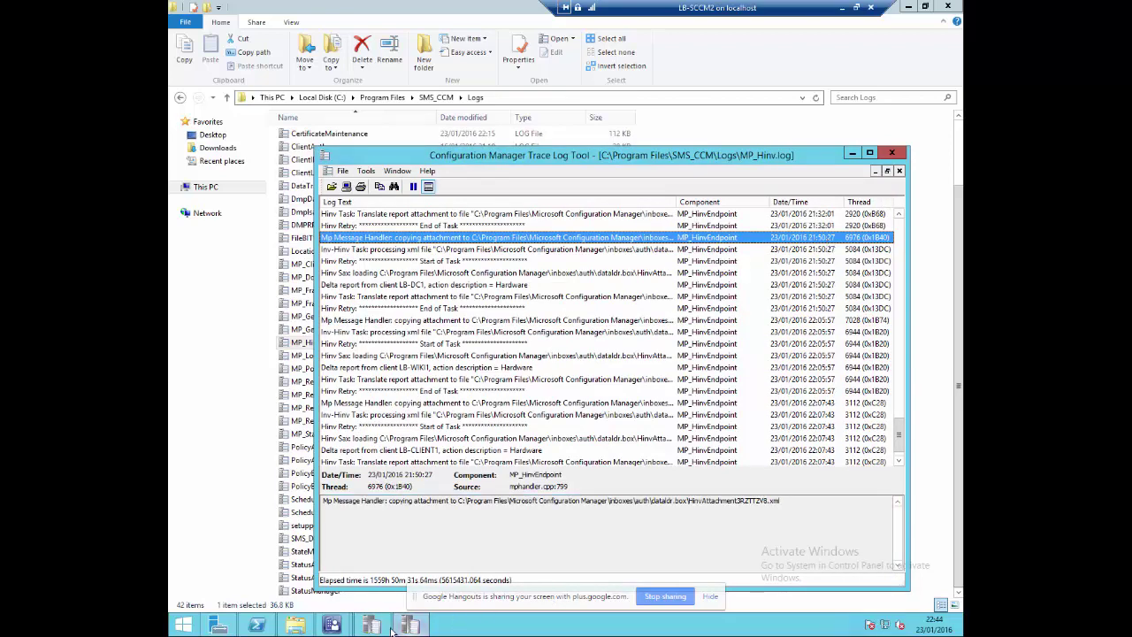
pyautogui.click(483, 551)
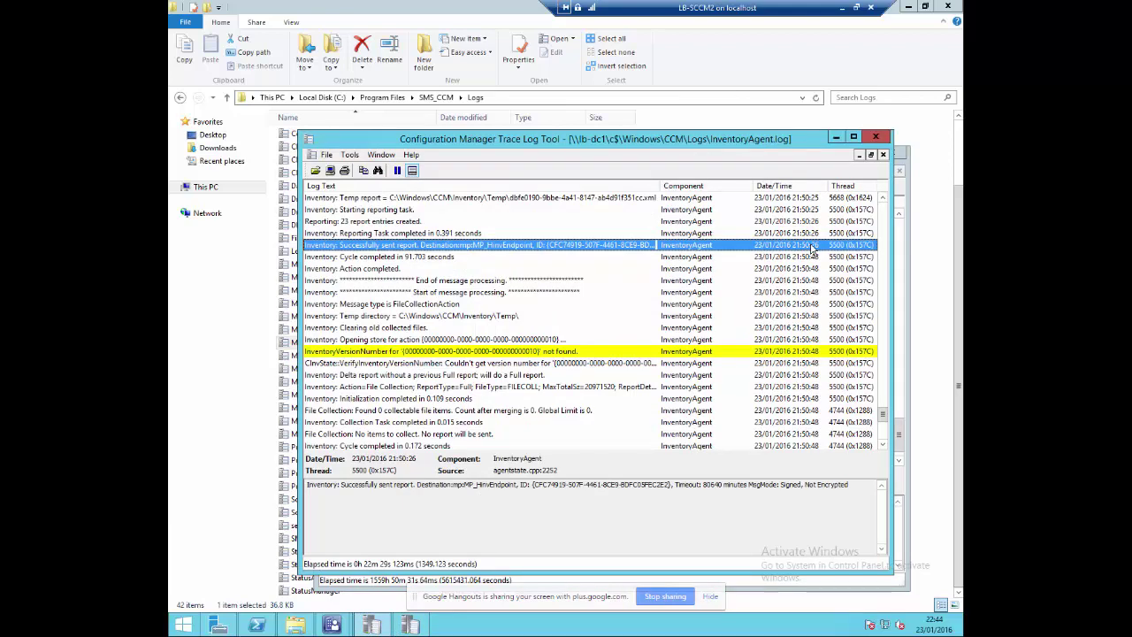
pyautogui.click(903, 478)
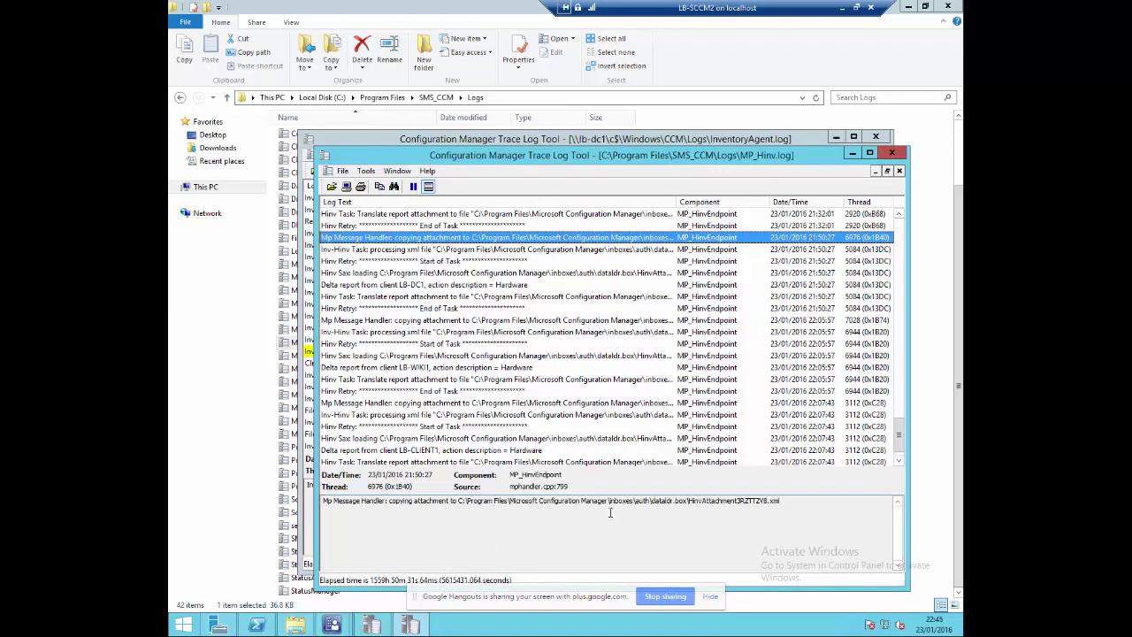
pyautogui.moveTo(398, 507); pyautogui.dragTo(795, 501)
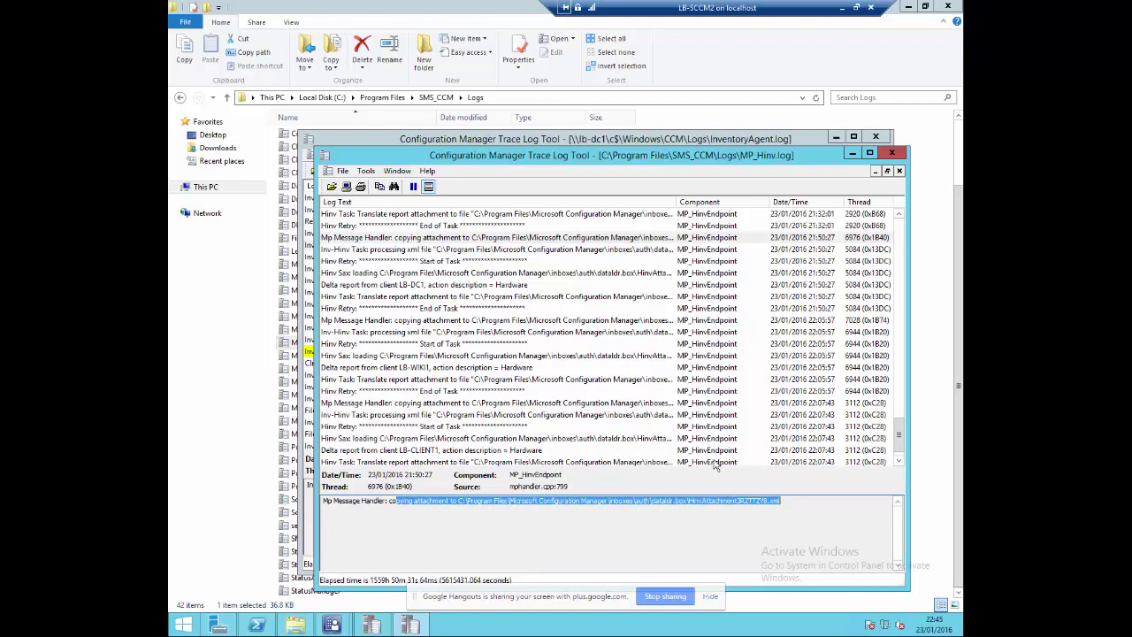
# - Inspect the MP_Hinv.log entries on processing the XML file, starting the task, loading the attachment and the LB-DC1 delta report
pyautogui.click(442, 250)
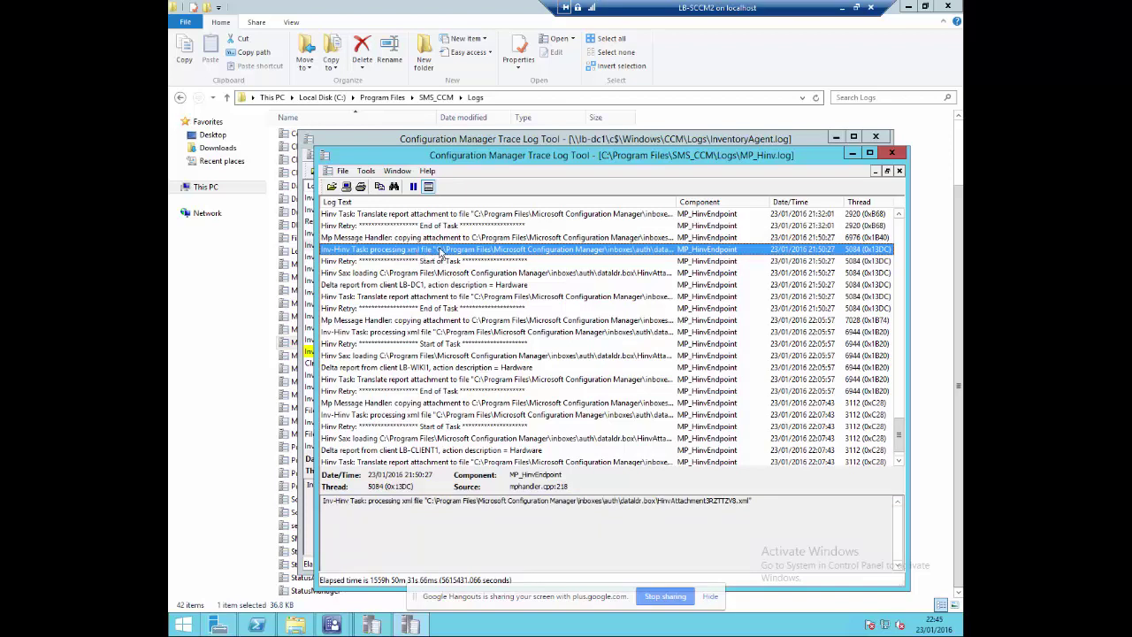
pyautogui.click(448, 261)
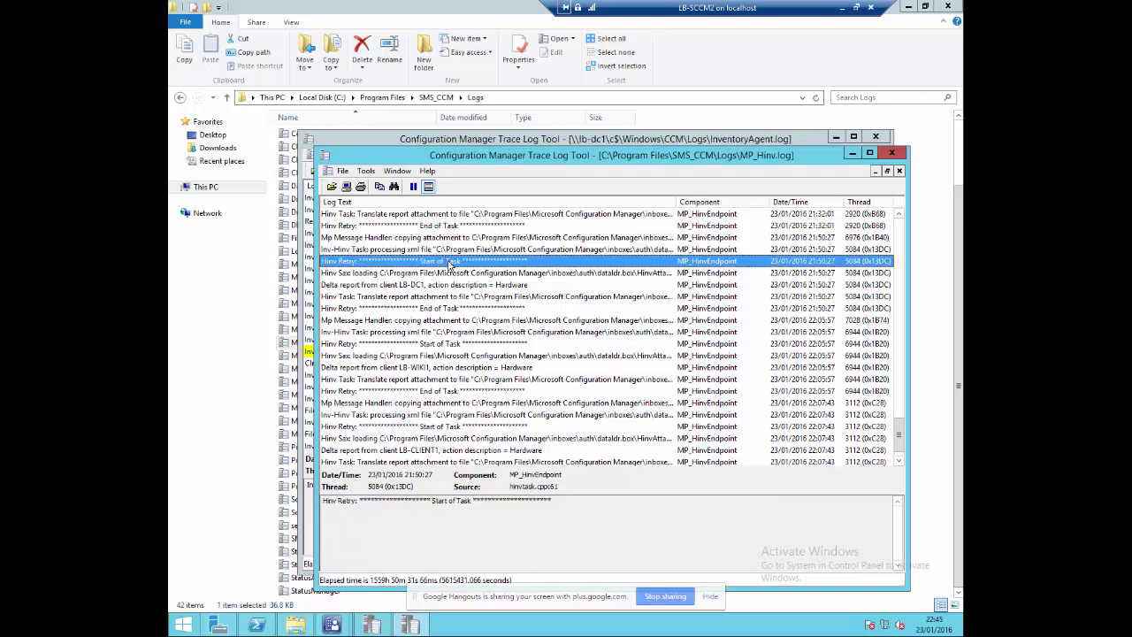
pyautogui.click(456, 273)
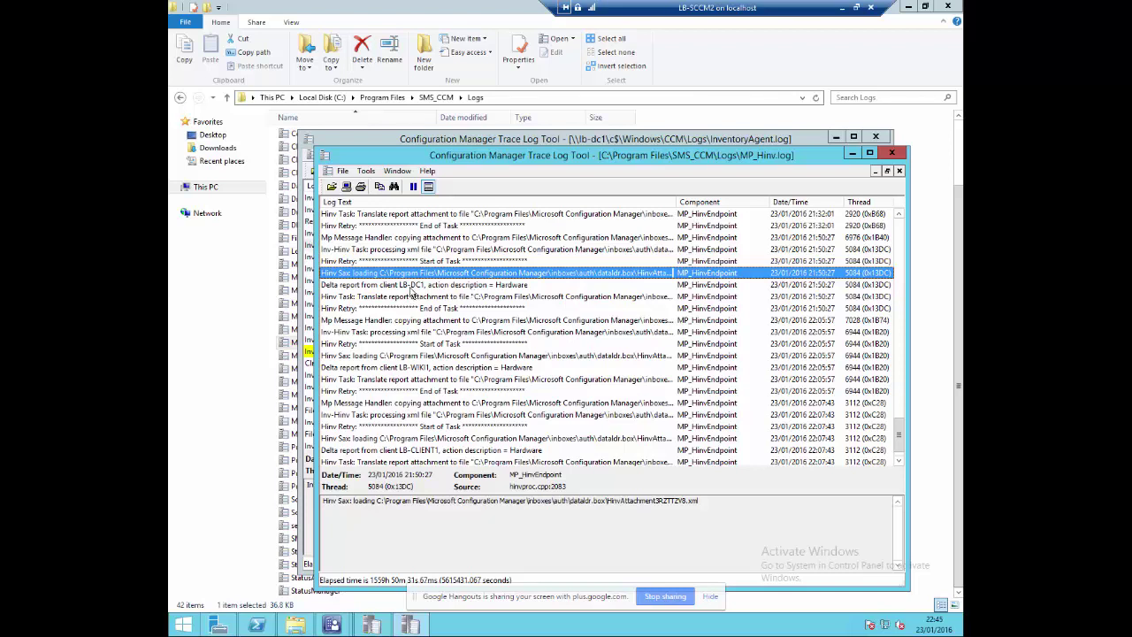
pyautogui.click(412, 287)
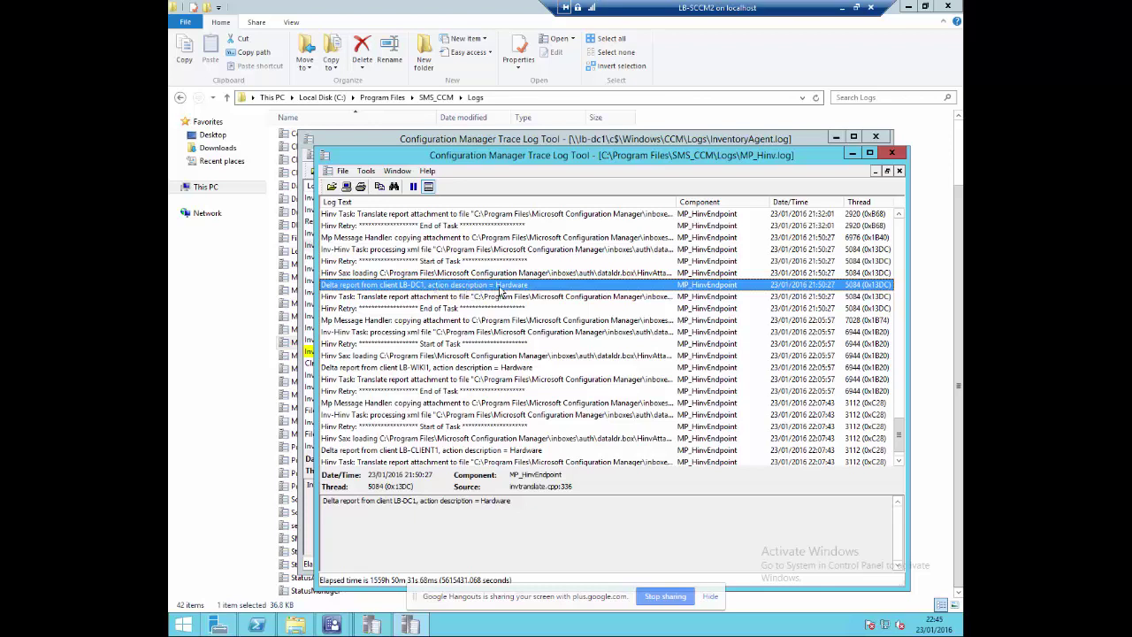
# - Examine the report attachment translation entry, highlight its MIF file name, and switch back to the Paint diagram
pyautogui.click(392, 297)
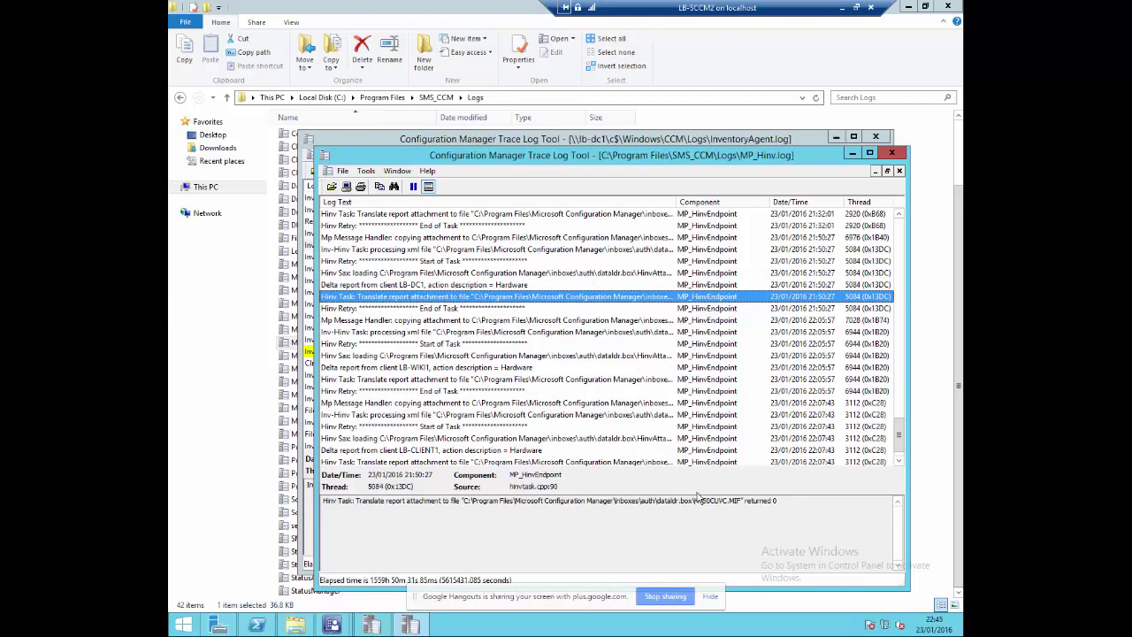
pyautogui.click(594, 274)
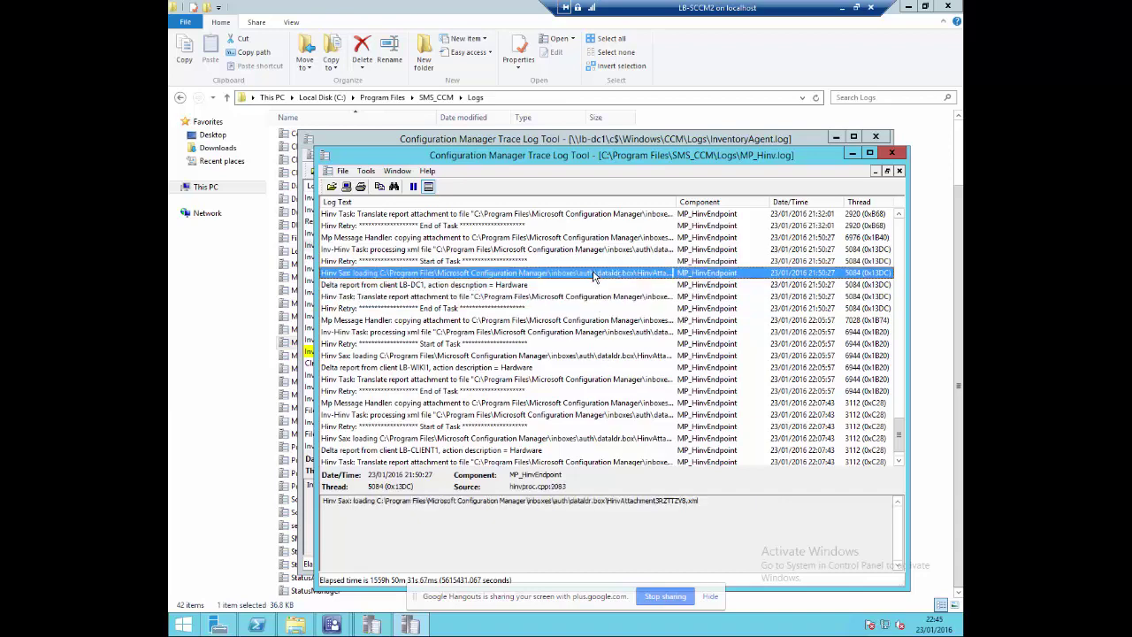
pyautogui.click(546, 297)
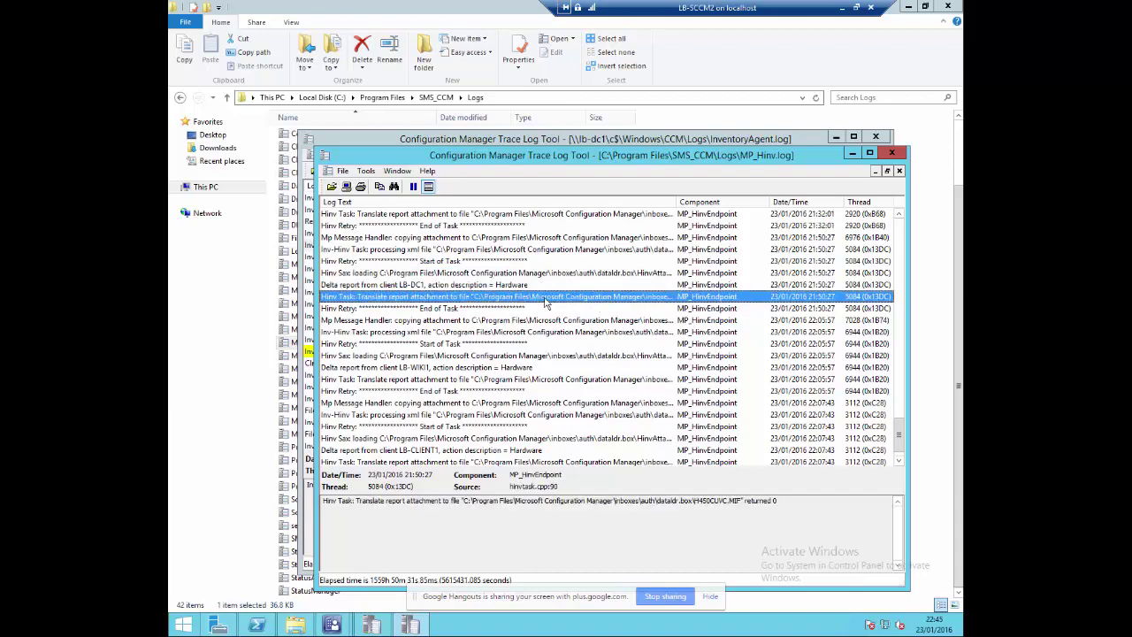
pyautogui.moveTo(693, 499); pyautogui.dragTo(743, 501)
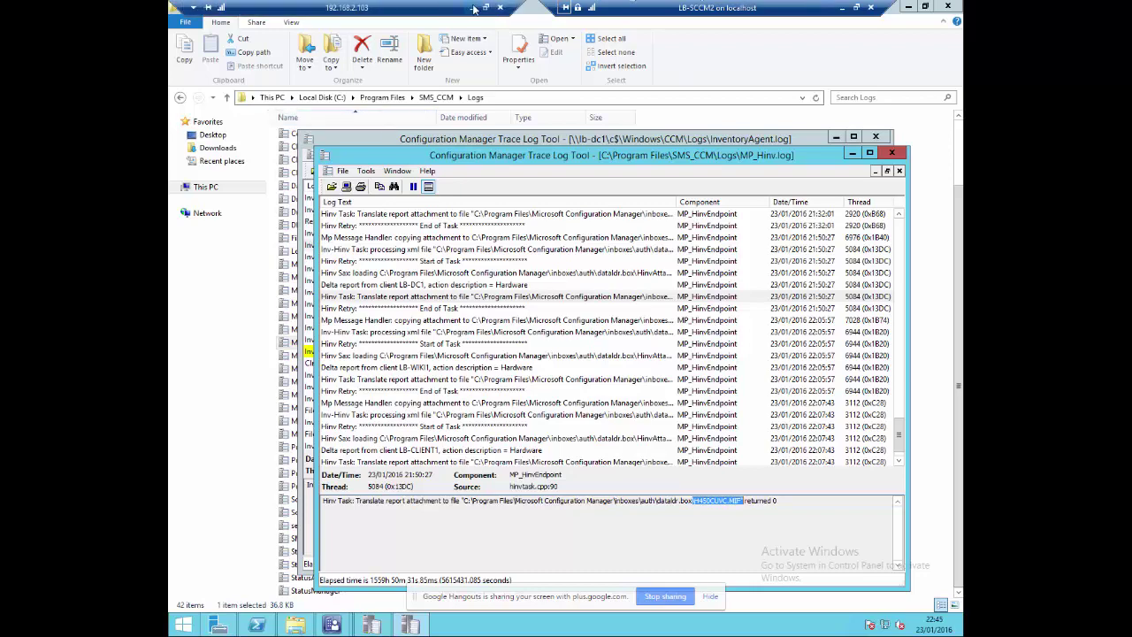
pyautogui.click(472, 7)
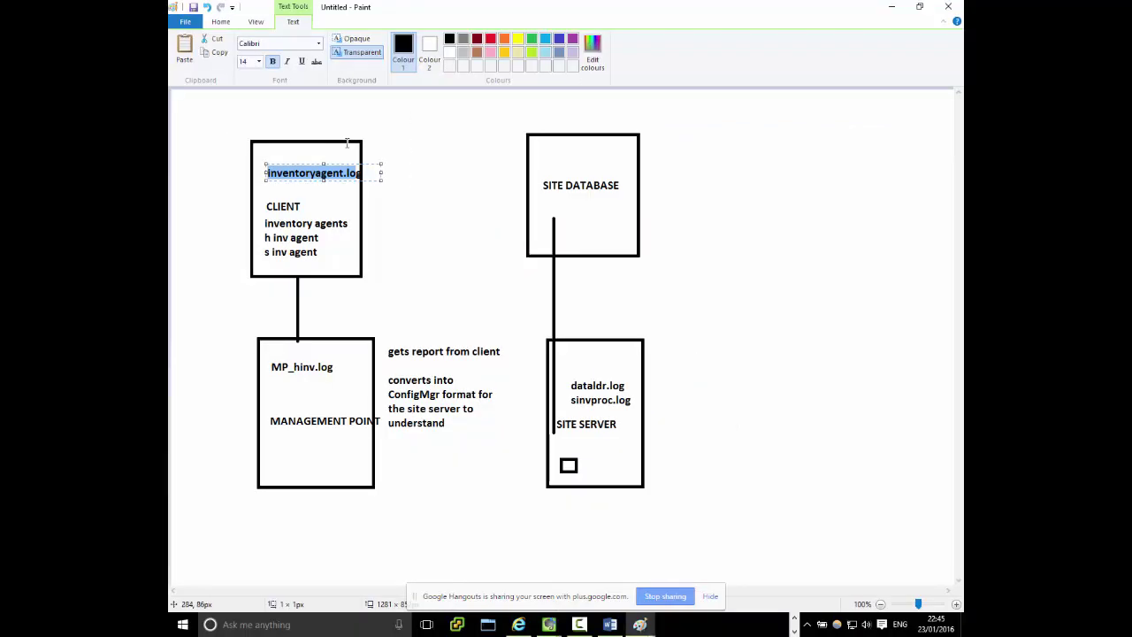